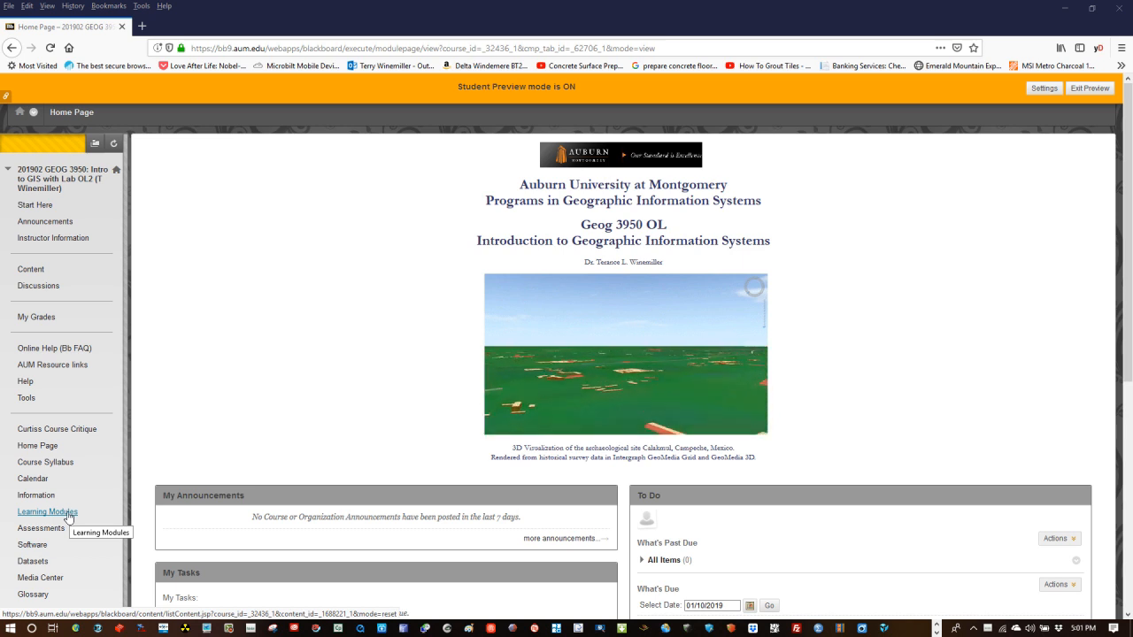
- Open GIS Demo in the course's Learning Modules and choose to save GIS Demo.zip as a file
{"action": "left_click", "coordinate": [69, 514]}
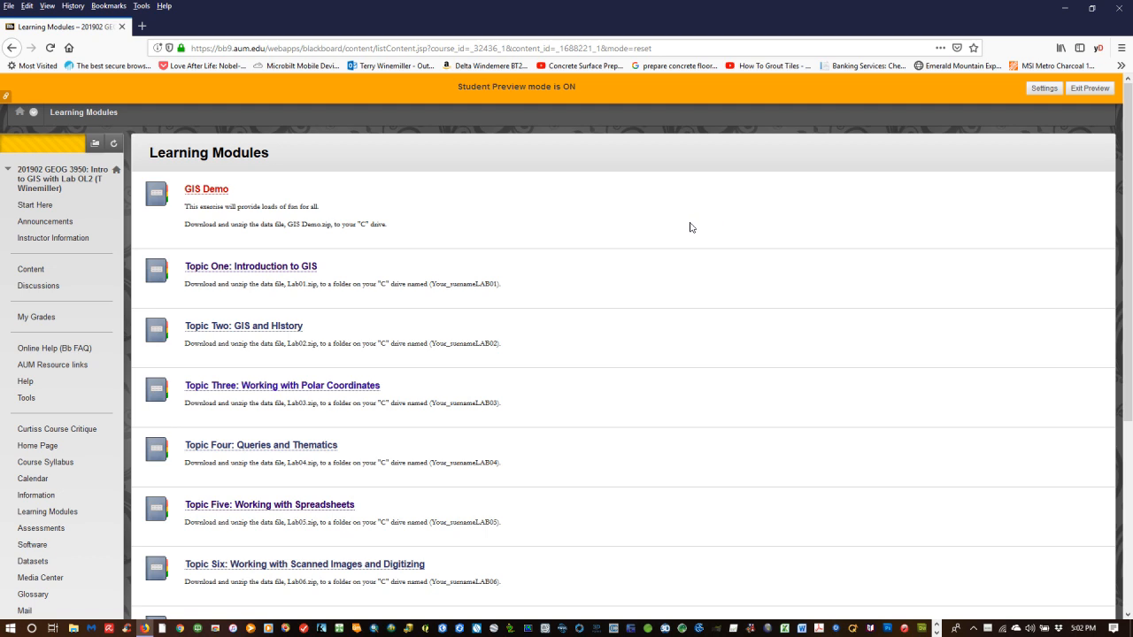
{"action": "left_click", "coordinate": [212, 194]}
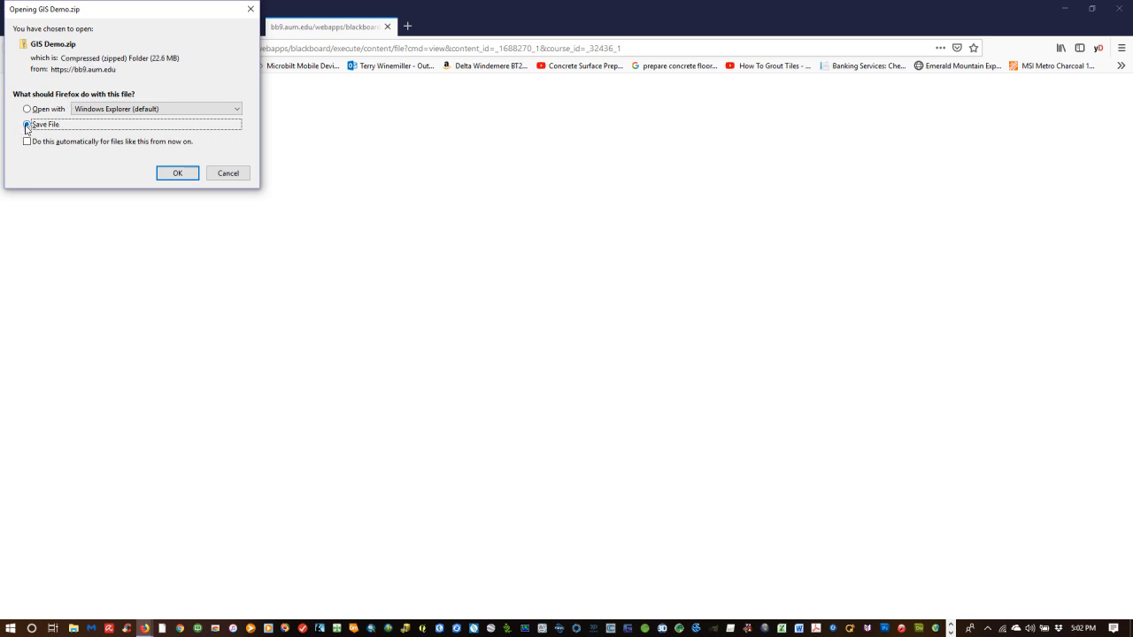
{"action": "left_click", "coordinate": [177, 174]}
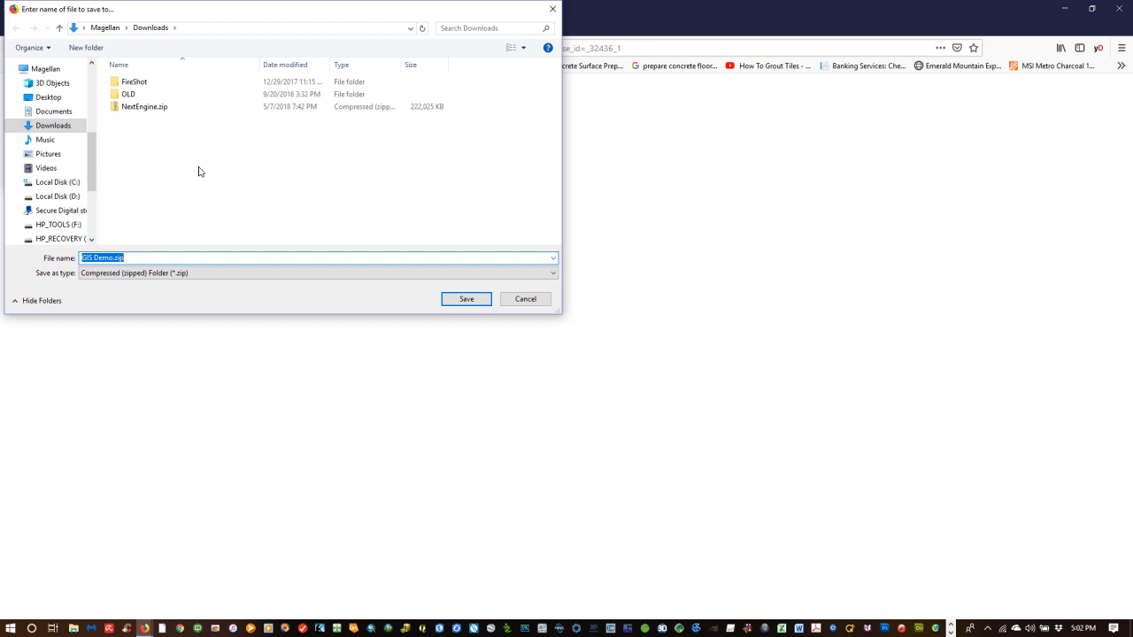
- Create a folder on Local Disk (C:) named with the instructor's surname followed by INTRO, and save GIS Demo.zip in it
{"action": "left_click", "coordinate": [53, 183]}
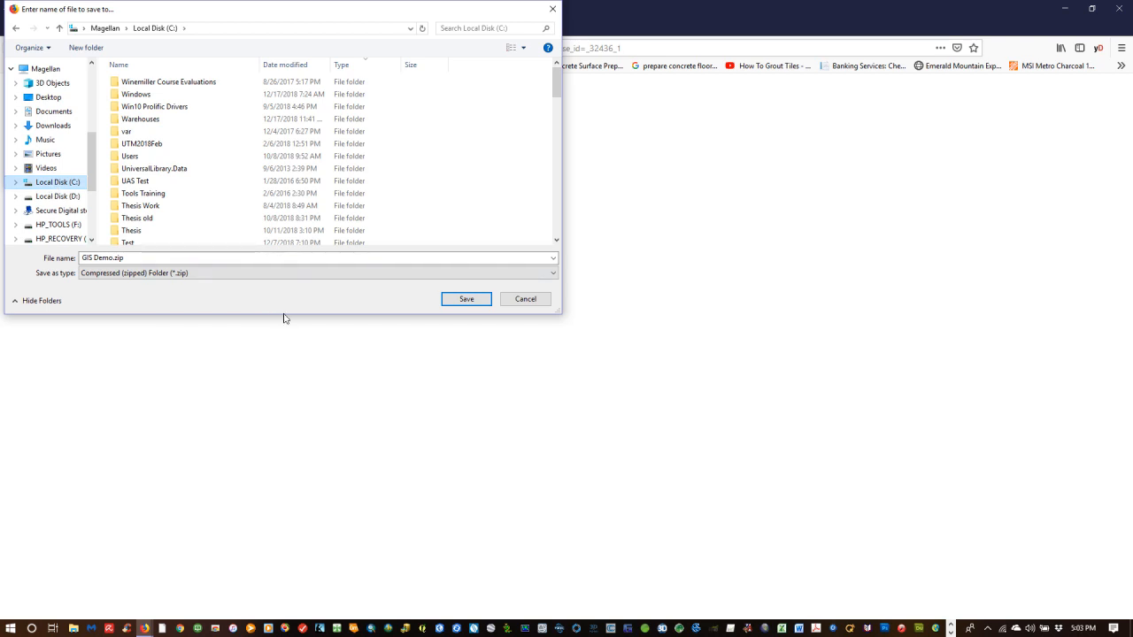
{"action": "left_click_drag", "start_coordinate": [284, 313], "coordinate": [298, 494]}
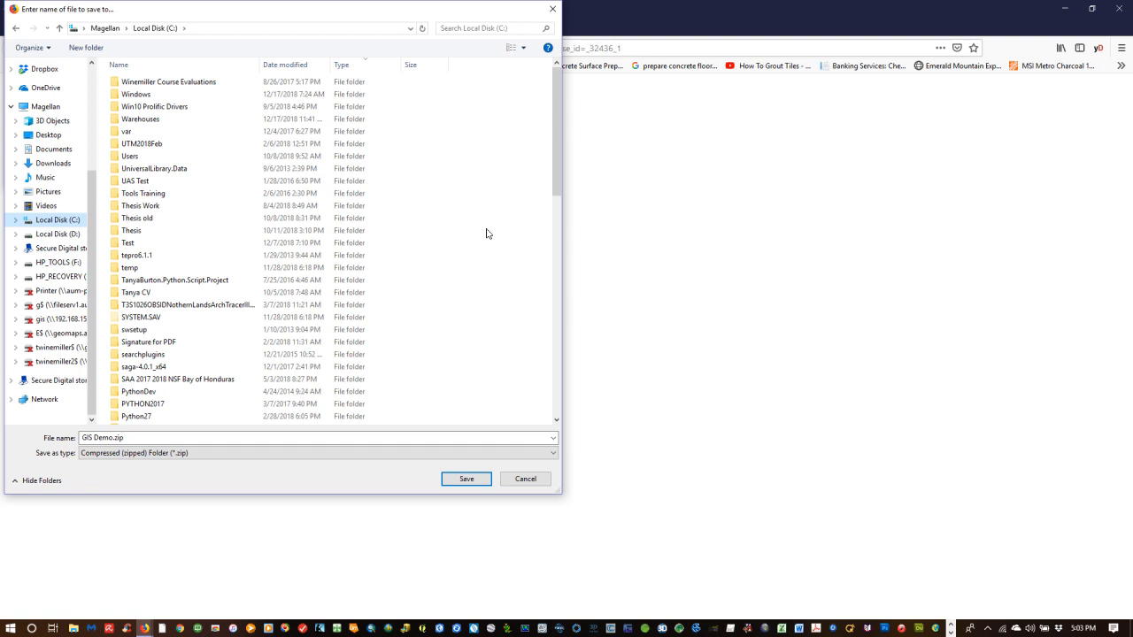
{"action": "left_click", "coordinate": [75, 50]}
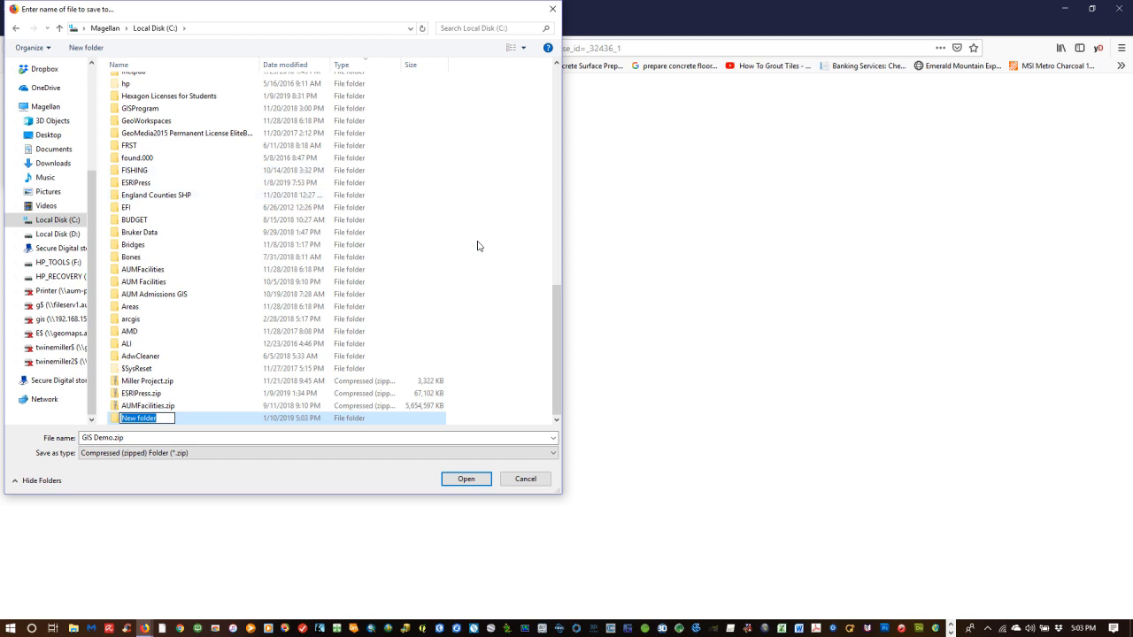
{"action": "type", "text": "WinemillerINTRO"}
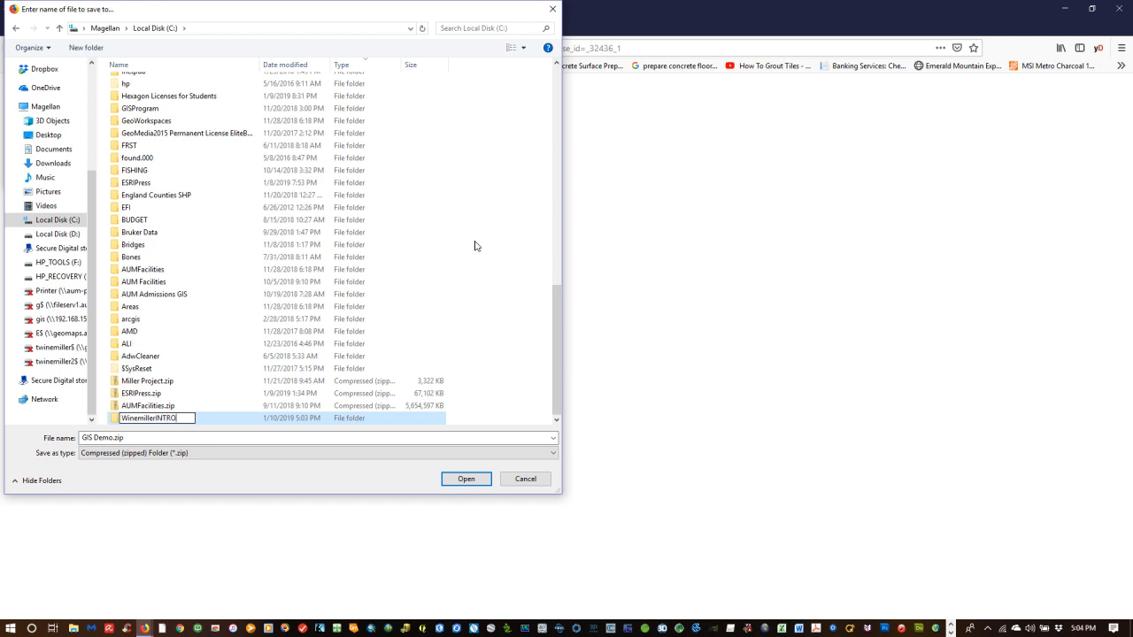
{"action": "left_click", "coordinate": [116, 422]}
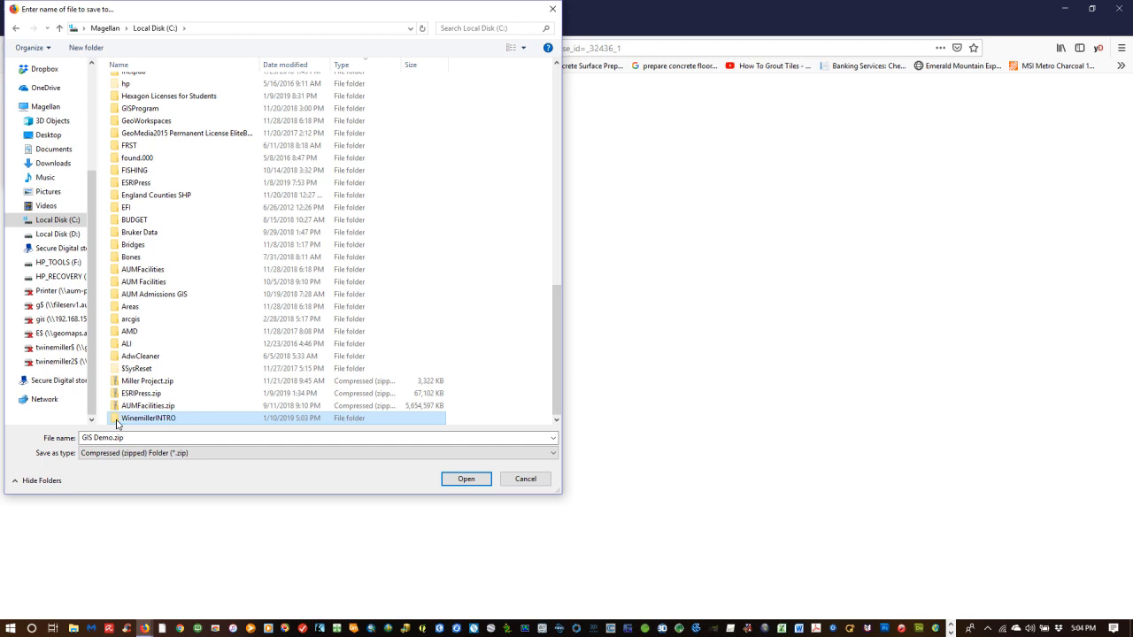
{"action": "double_click", "coordinate": [116, 422]}
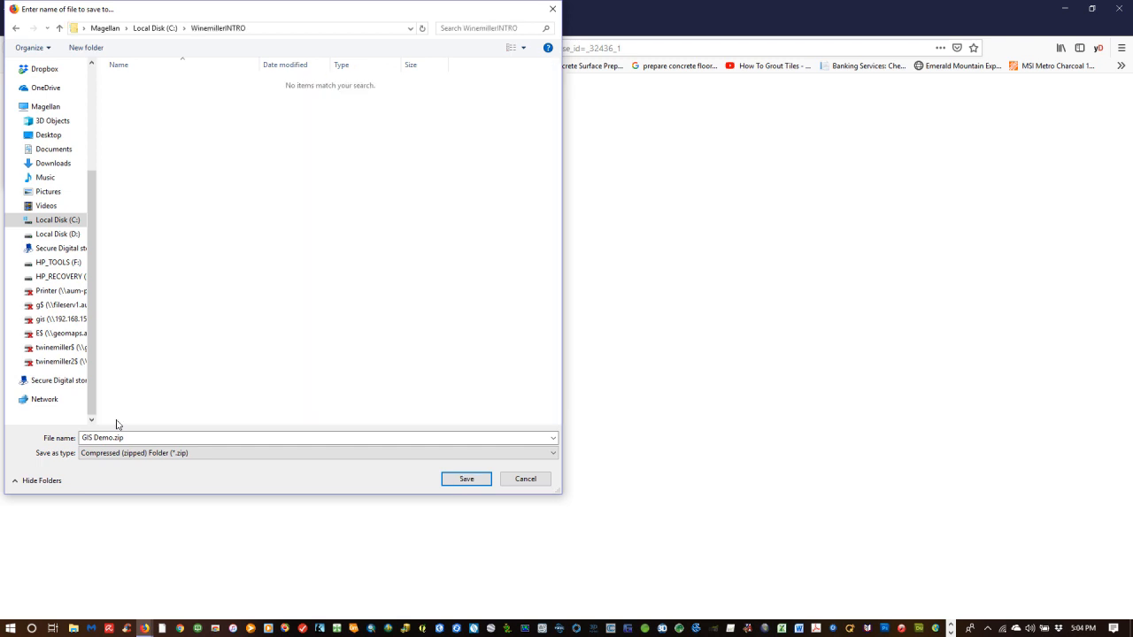
{"action": "left_click", "coordinate": [471, 483]}
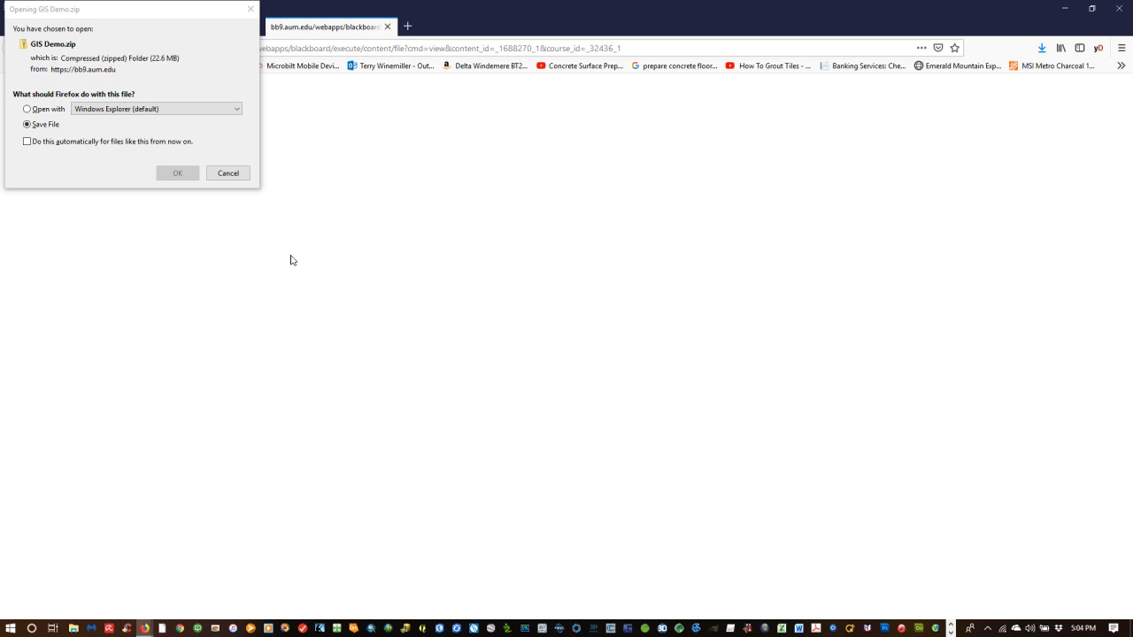
{"action": "left_click", "coordinate": [177, 181]}
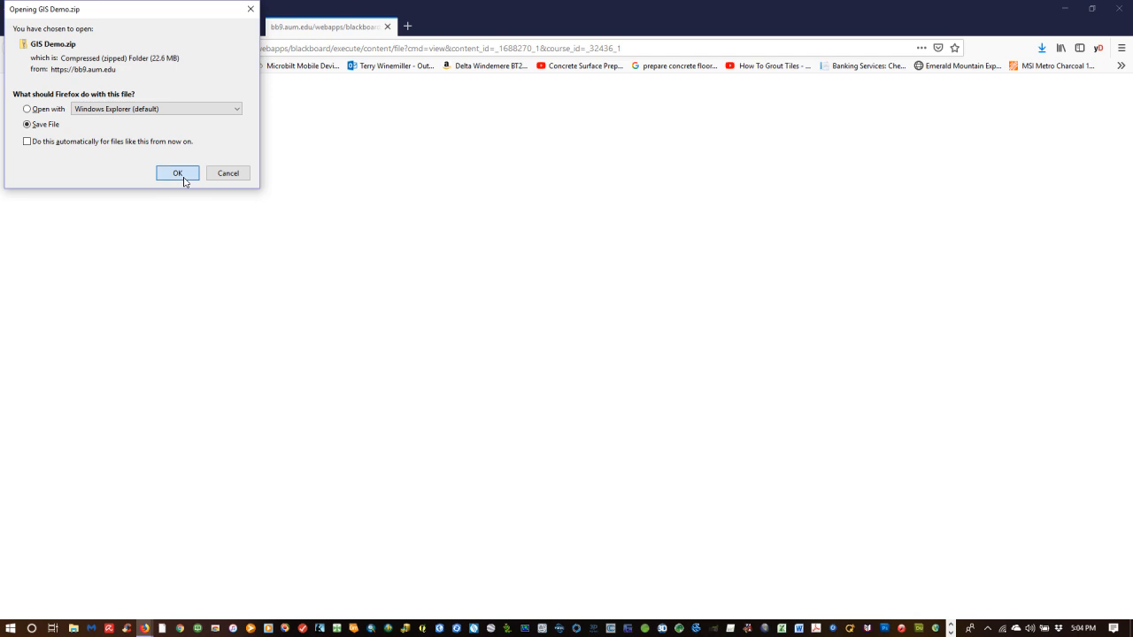
{"action": "left_click", "coordinate": [178, 176]}
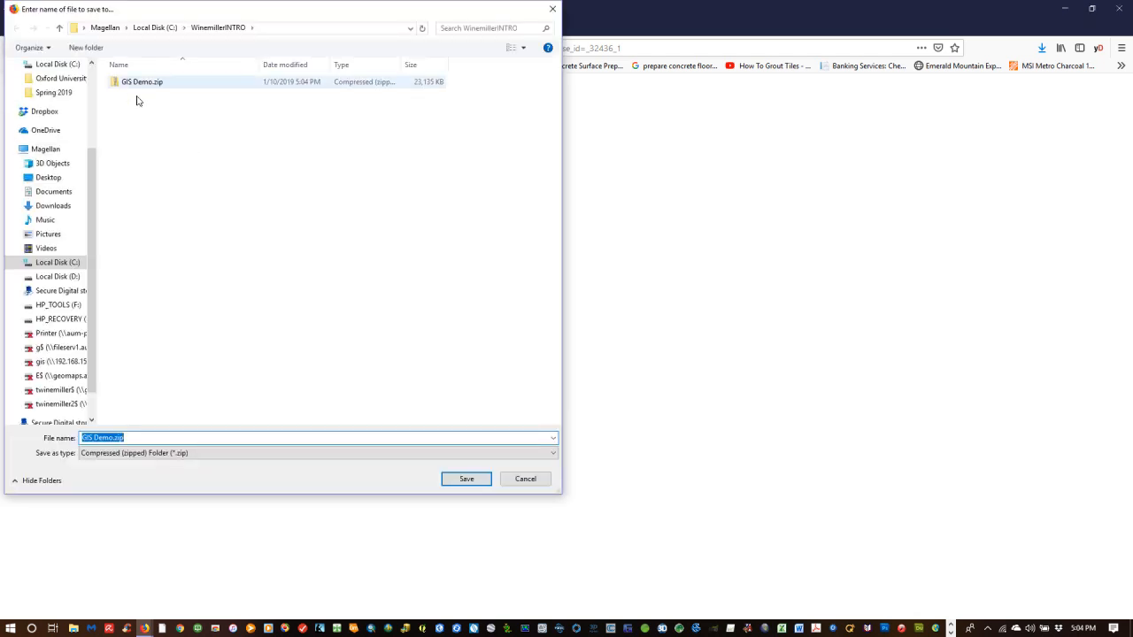
{"action": "left_click", "coordinate": [535, 480]}
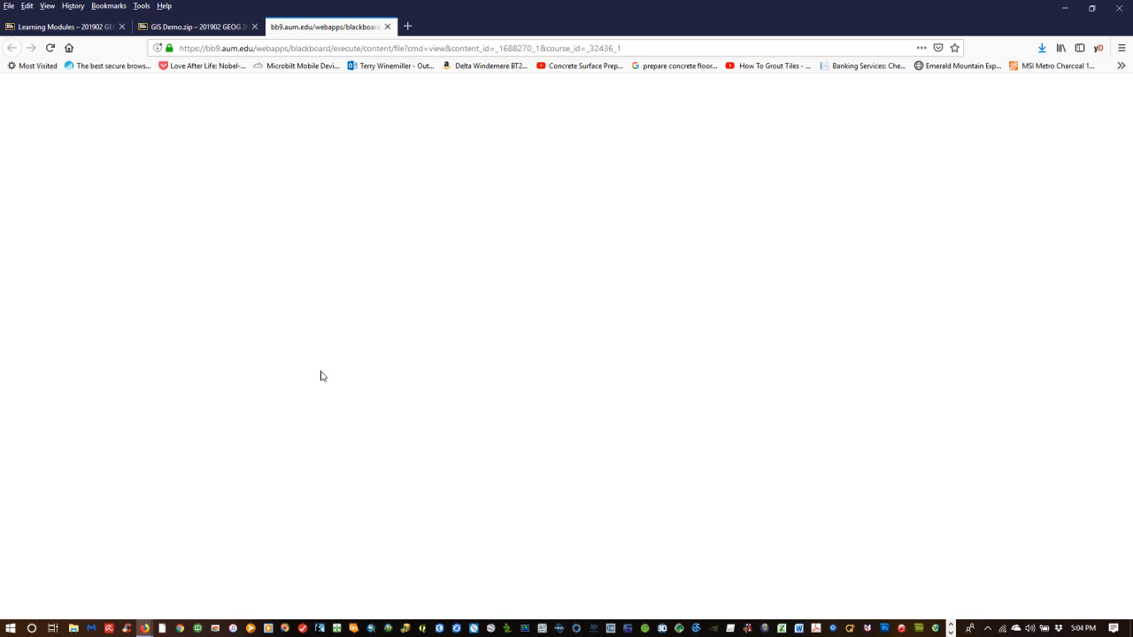
- Open the newly created INTRO folder on Local Disk (C:) in File Explorer
{"action": "left_click", "coordinate": [75, 629]}
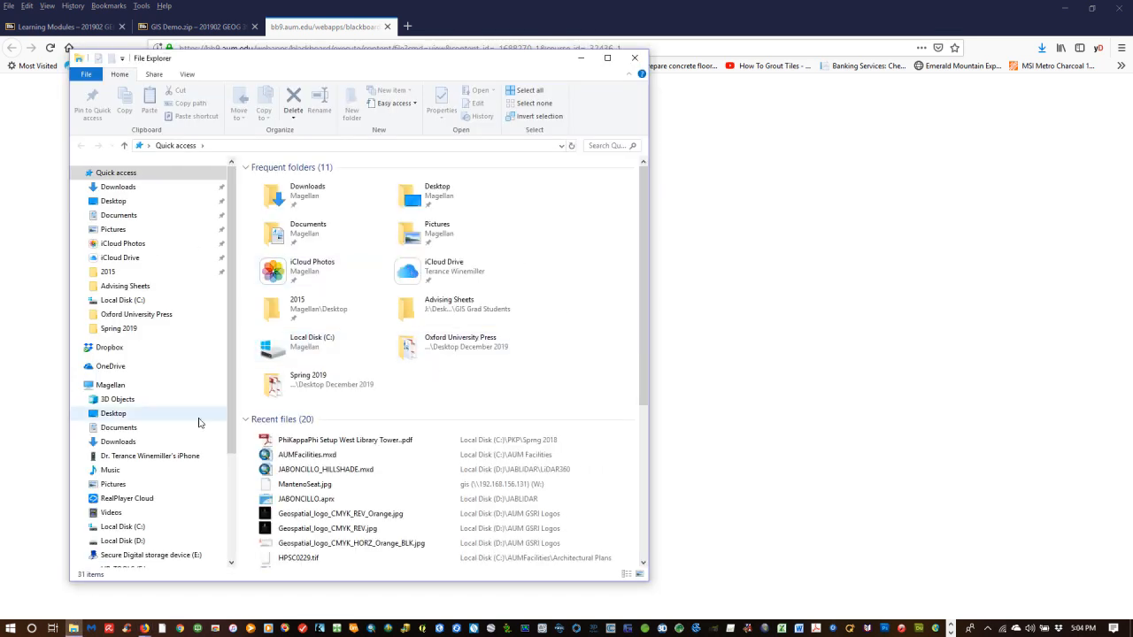
{"action": "left_click", "coordinate": [142, 531]}
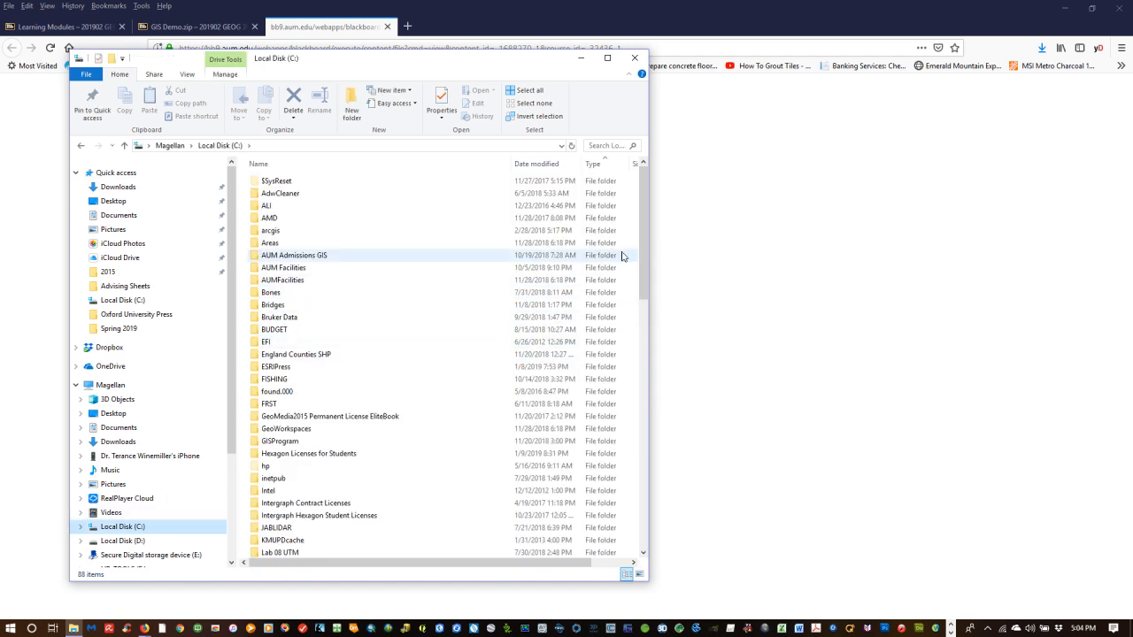
{"action": "left_click_drag", "start_coordinate": [643, 289], "coordinate": [642, 546]}
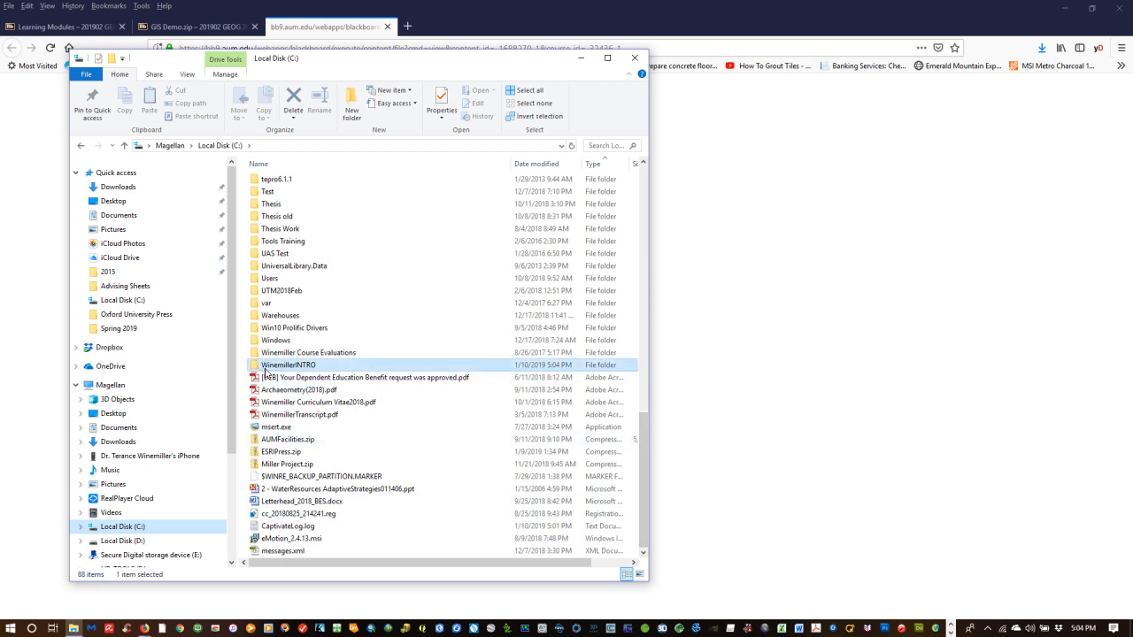
{"action": "double_click", "coordinate": [265, 368]}
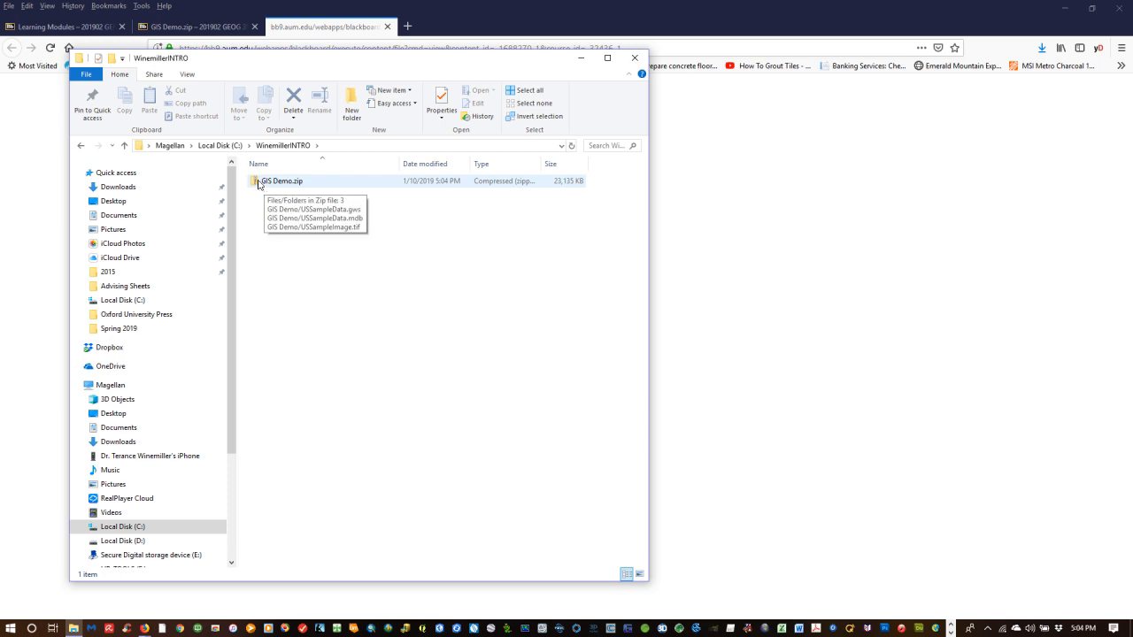
- Copy USSampleData.gws, USSampleData.mdb and USSampleImage.tif out of GIS Demo.zip into the INTRO folder that holds the archive
{"action": "double_click", "coordinate": [259, 184]}
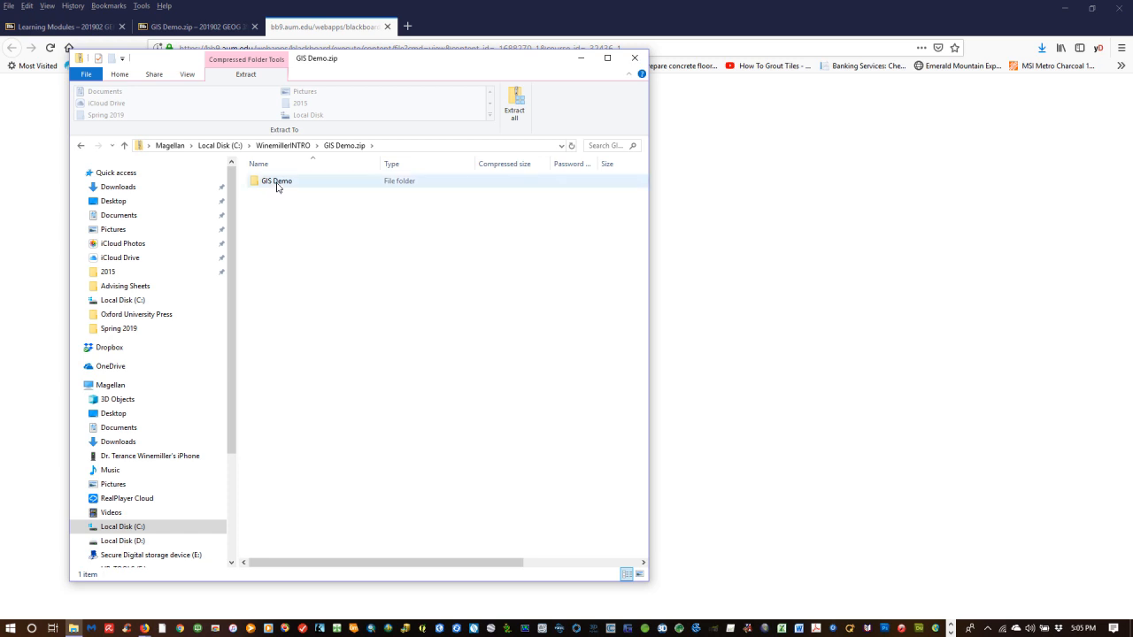
{"action": "left_click", "coordinate": [276, 182]}
{"action": "double_click", "coordinate": [276, 181]}
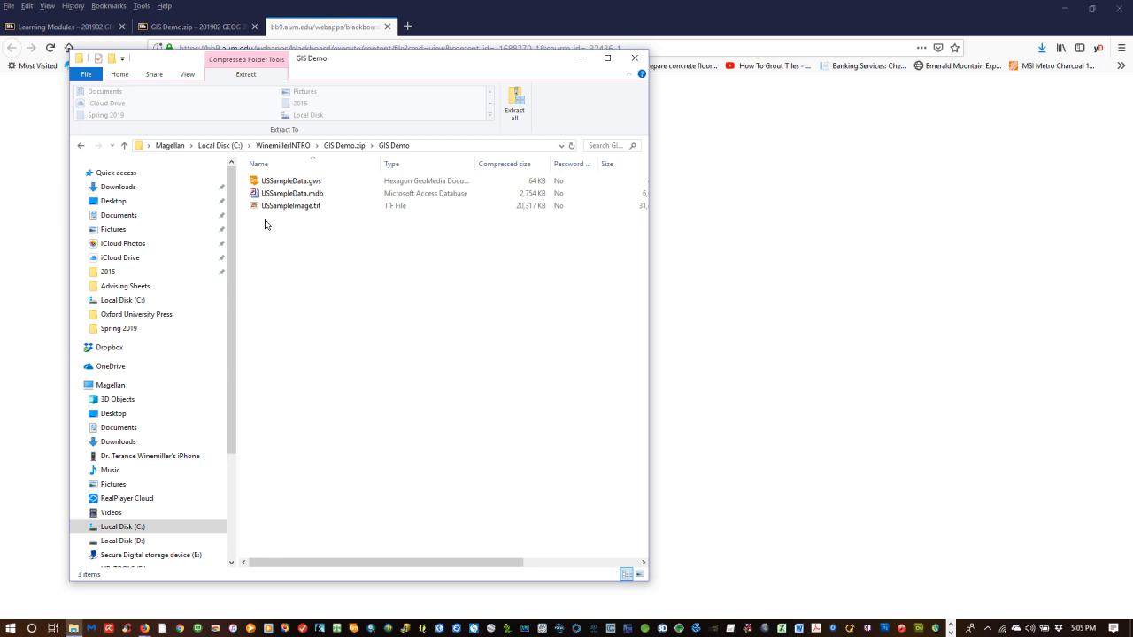
{"action": "key", "text": "ctrl+a"}
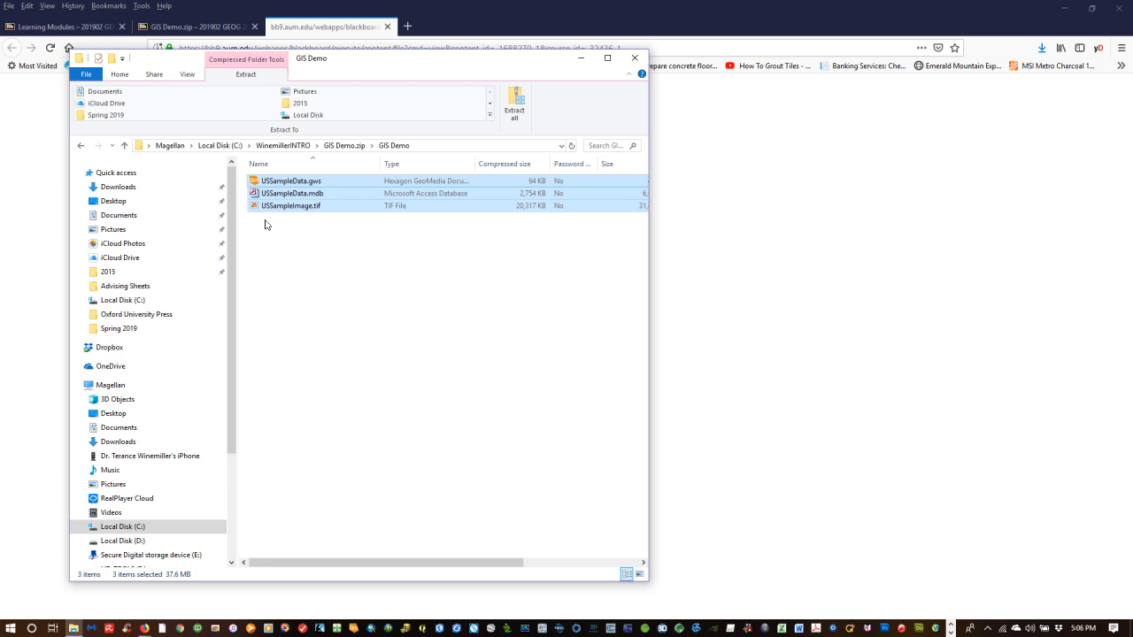
{"action": "left_click", "coordinate": [284, 146]}
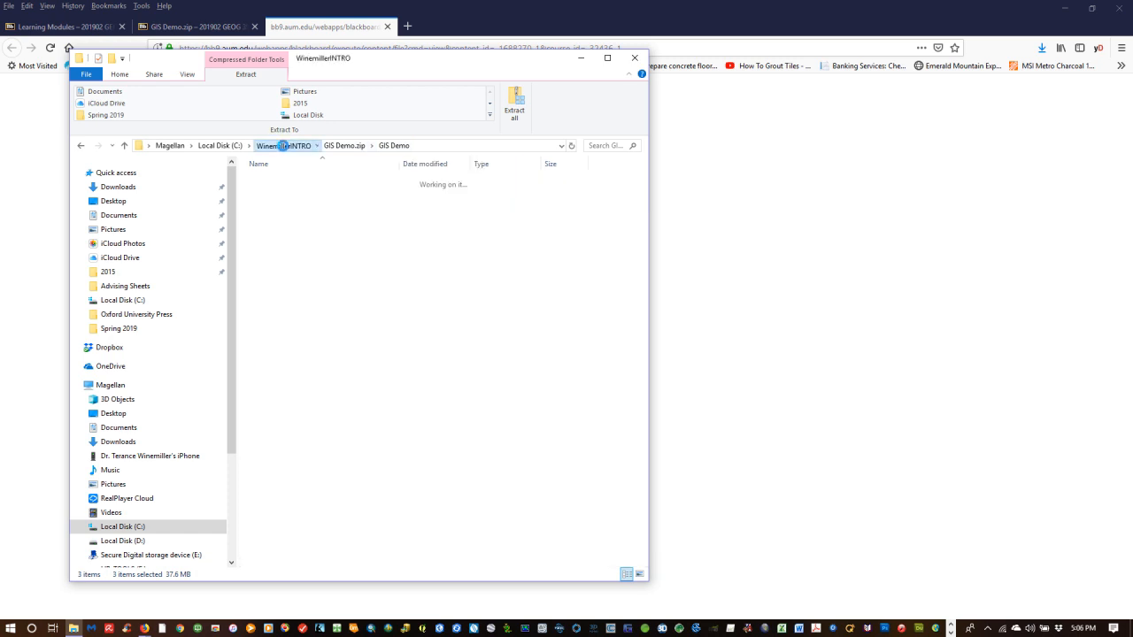
{"action": "left_click", "coordinate": [299, 235]}
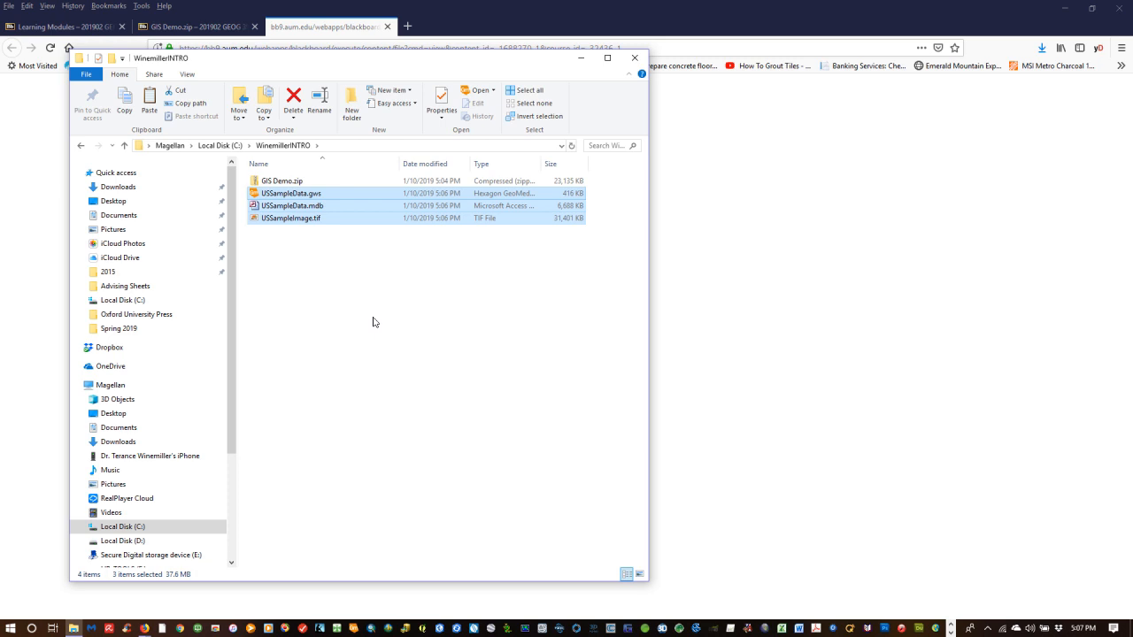
{"action": "left_click", "coordinate": [287, 243]}
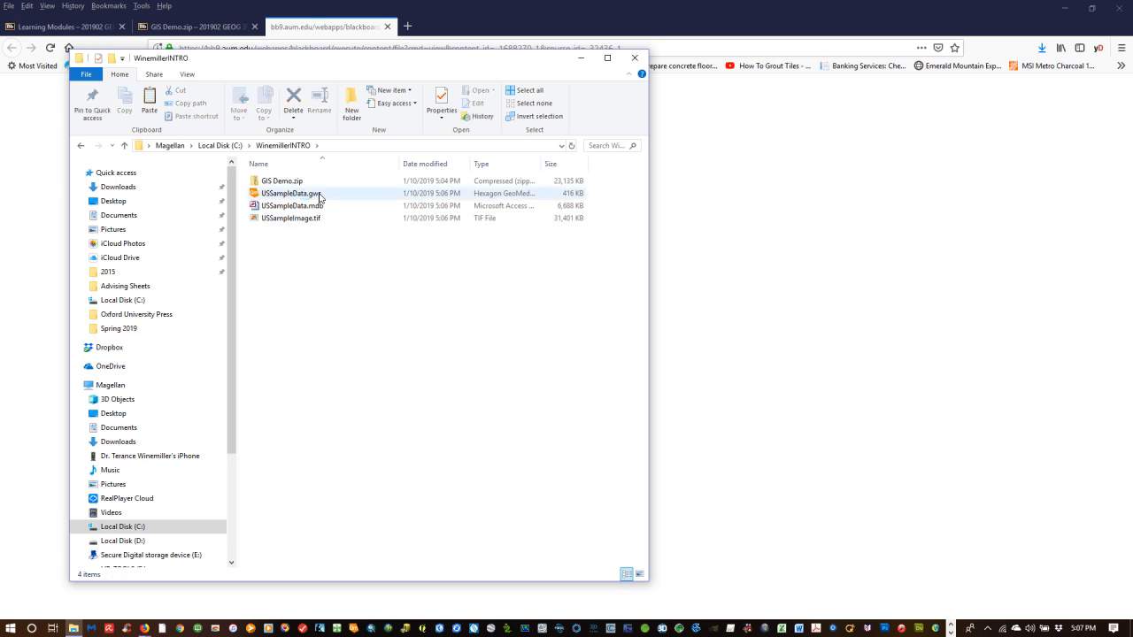
- Minimize the File Explorer and browser windows and launch GeoMedia Professional from the Hexagon GeoMedia Desktop 2018 programs
{"action": "left_click", "coordinate": [584, 60]}
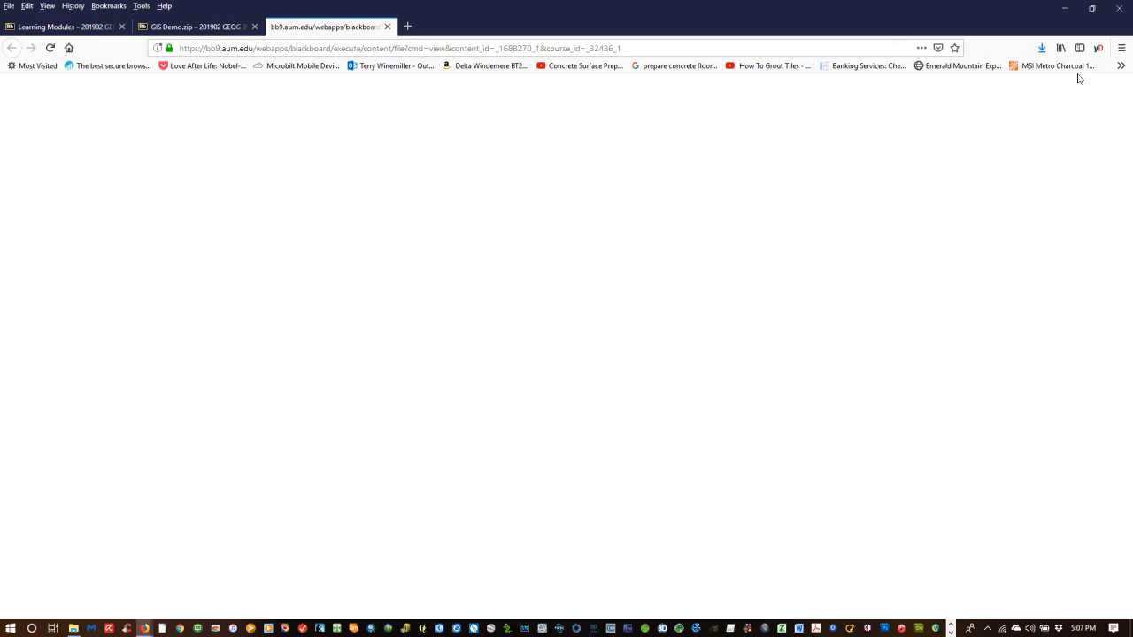
{"action": "left_click", "coordinate": [1066, 10]}
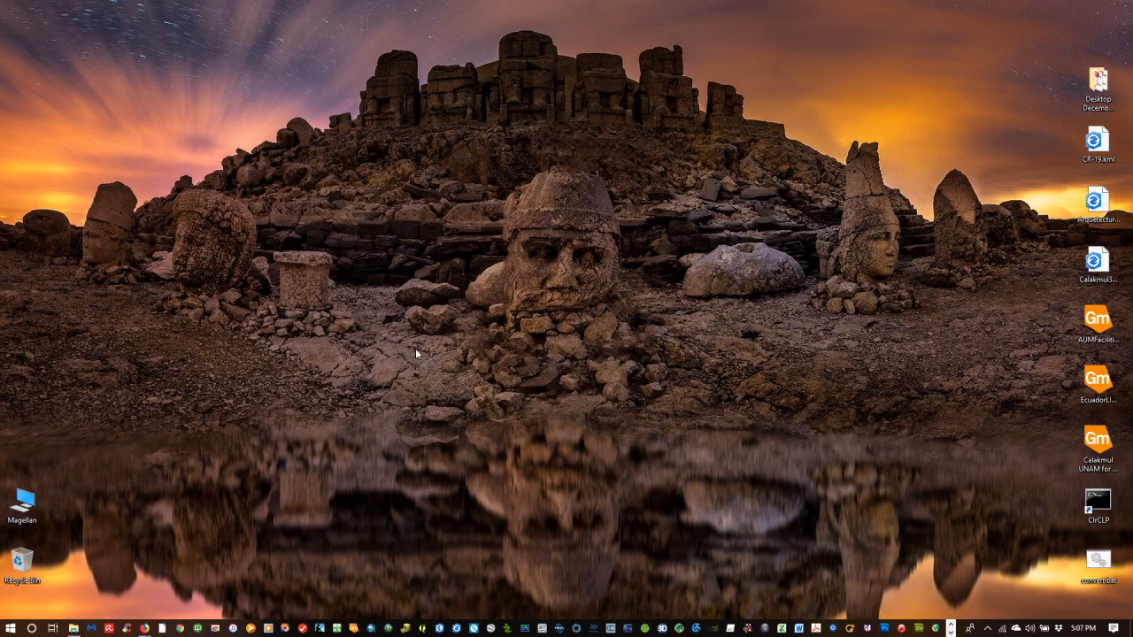
{"action": "left_click", "coordinate": [11, 629]}
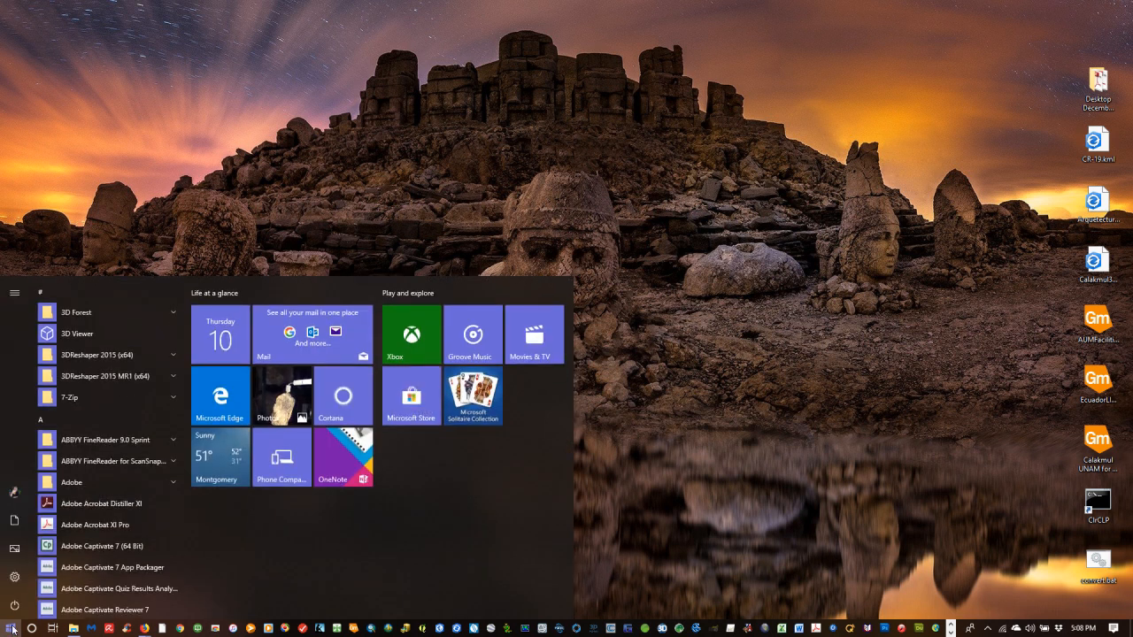
{"action": "scroll", "coordinate": [140, 493], "scroll_direction": "down", "scroll_amount": 5}
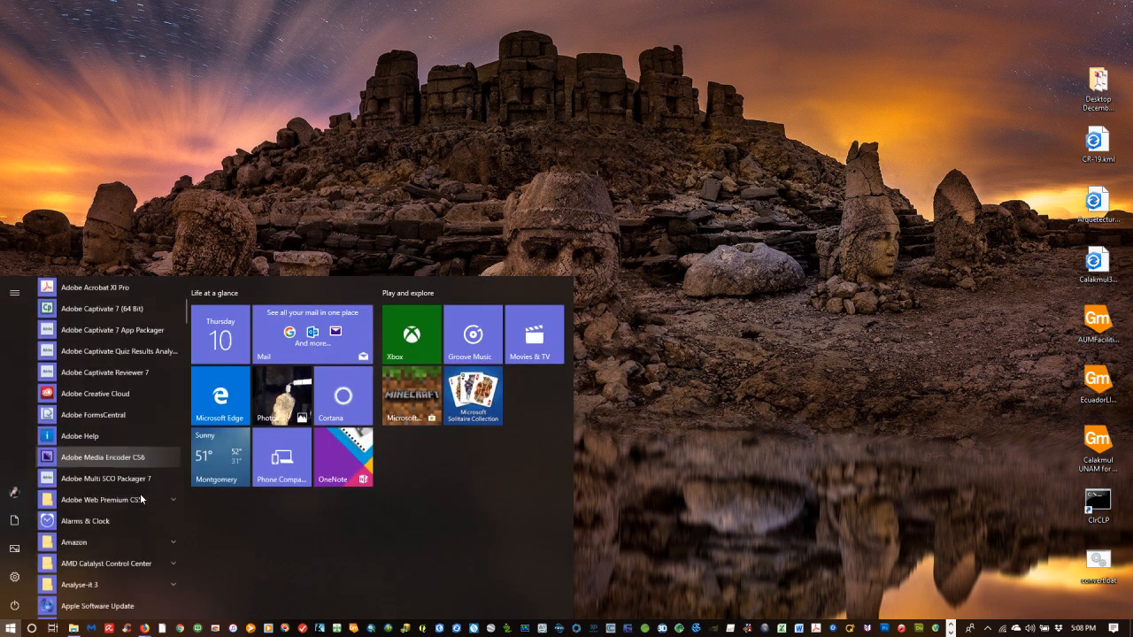
{"action": "scroll", "coordinate": [140, 498], "scroll_direction": "down", "scroll_amount": 5}
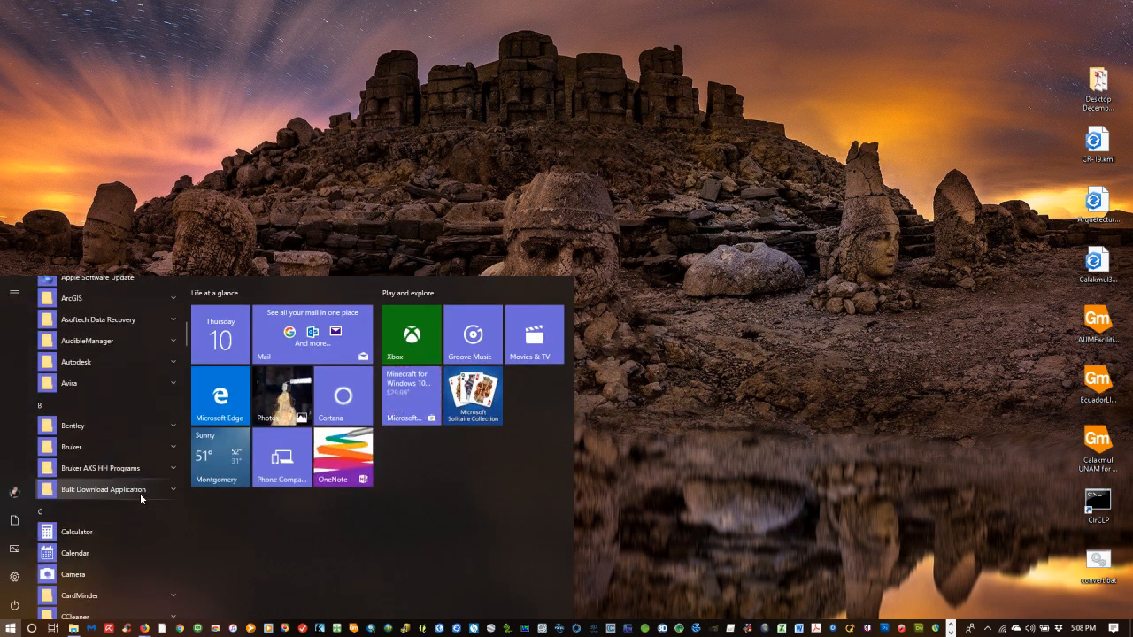
{"action": "scroll", "coordinate": [140, 499], "scroll_direction": "down", "scroll_amount": 5}
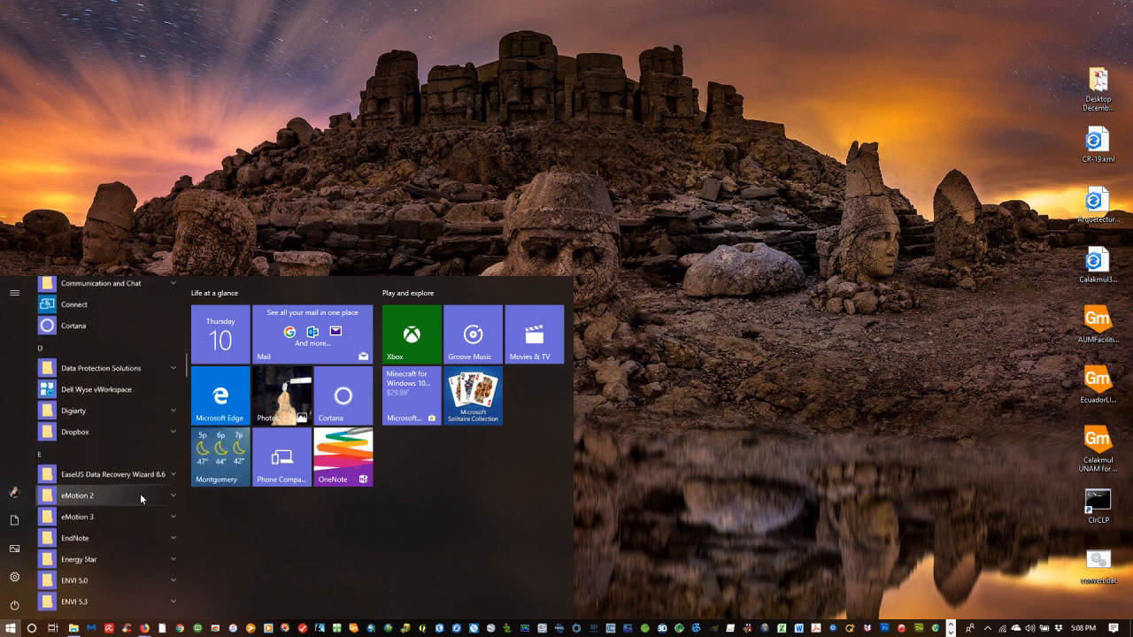
{"action": "scroll", "coordinate": [139, 493], "scroll_direction": "down", "scroll_amount": 5}
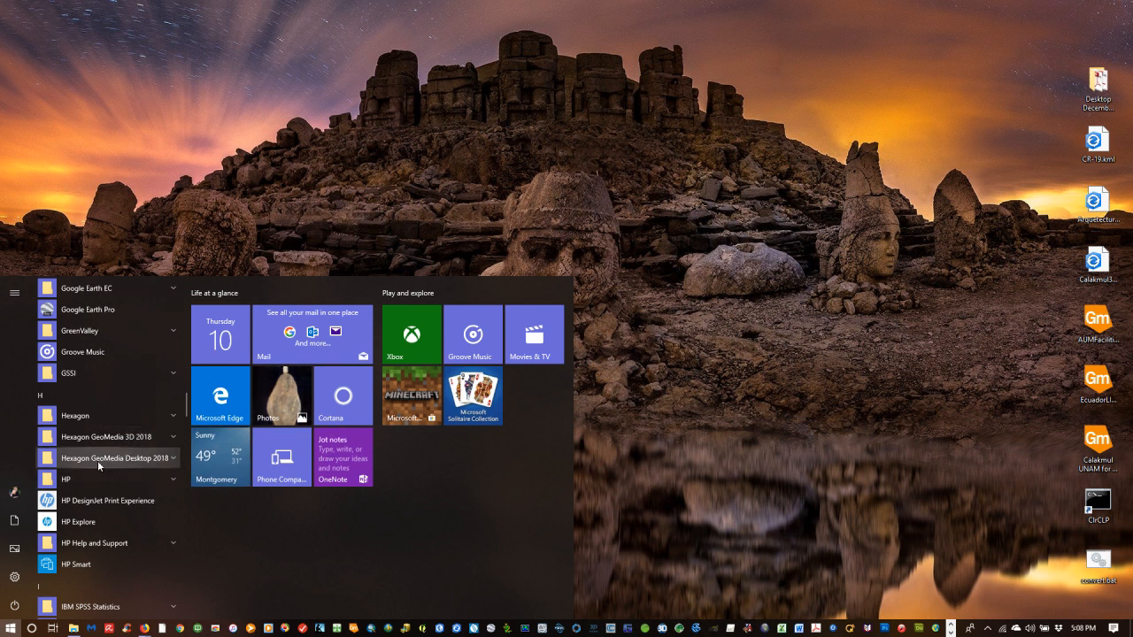
{"action": "left_click", "coordinate": [98, 458]}
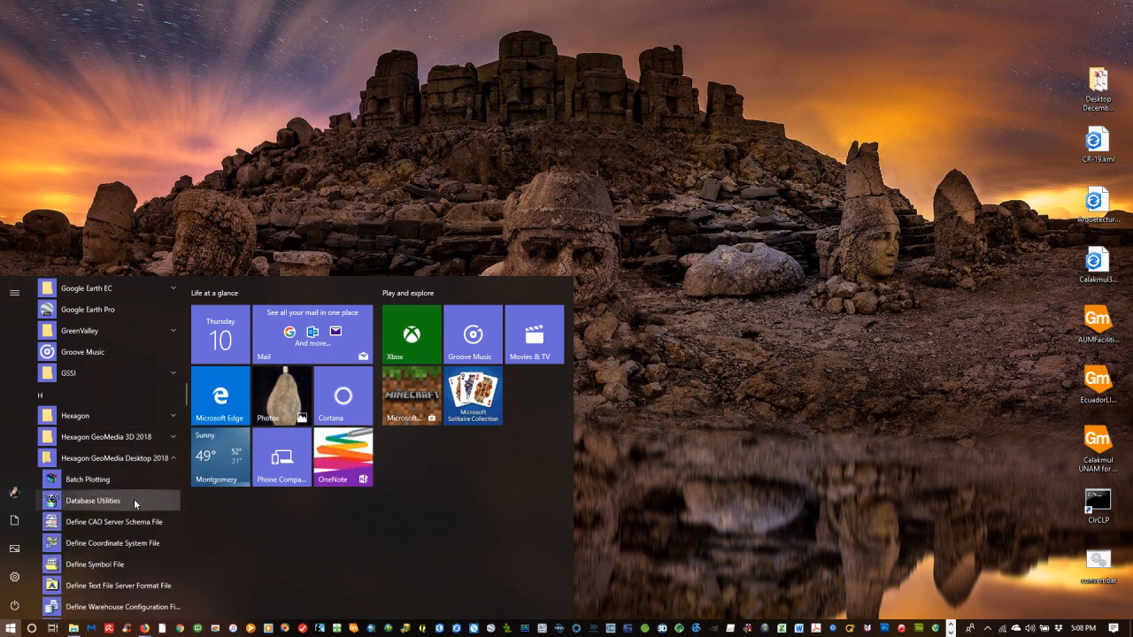
{"action": "scroll", "coordinate": [133, 499], "scroll_direction": "down", "scroll_amount": 5}
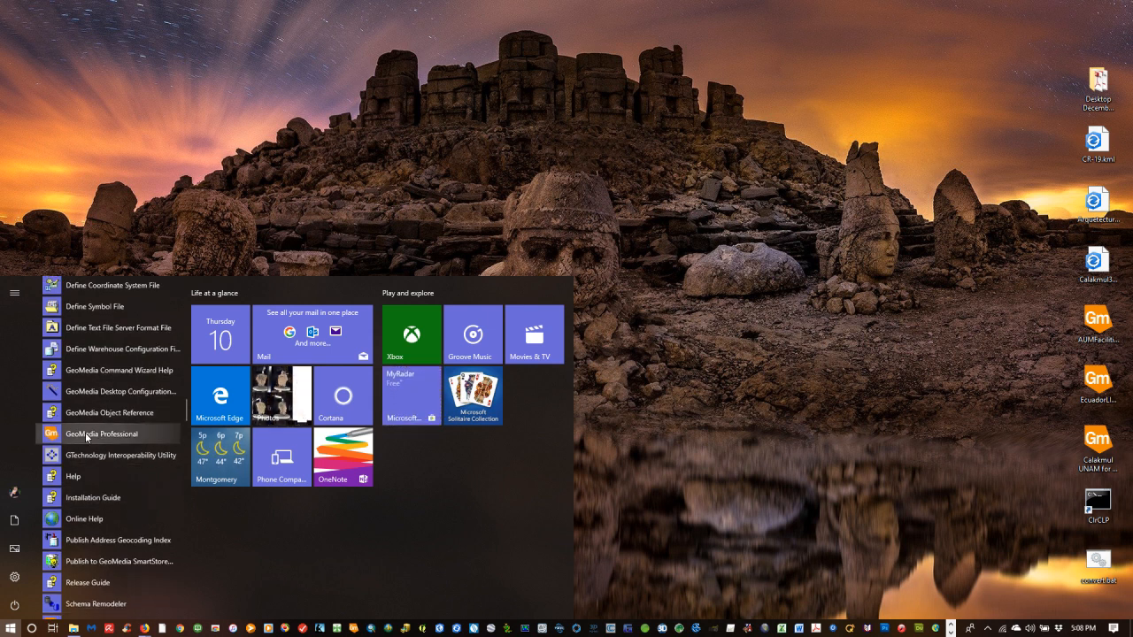
{"action": "left_click", "coordinate": [86, 435]}
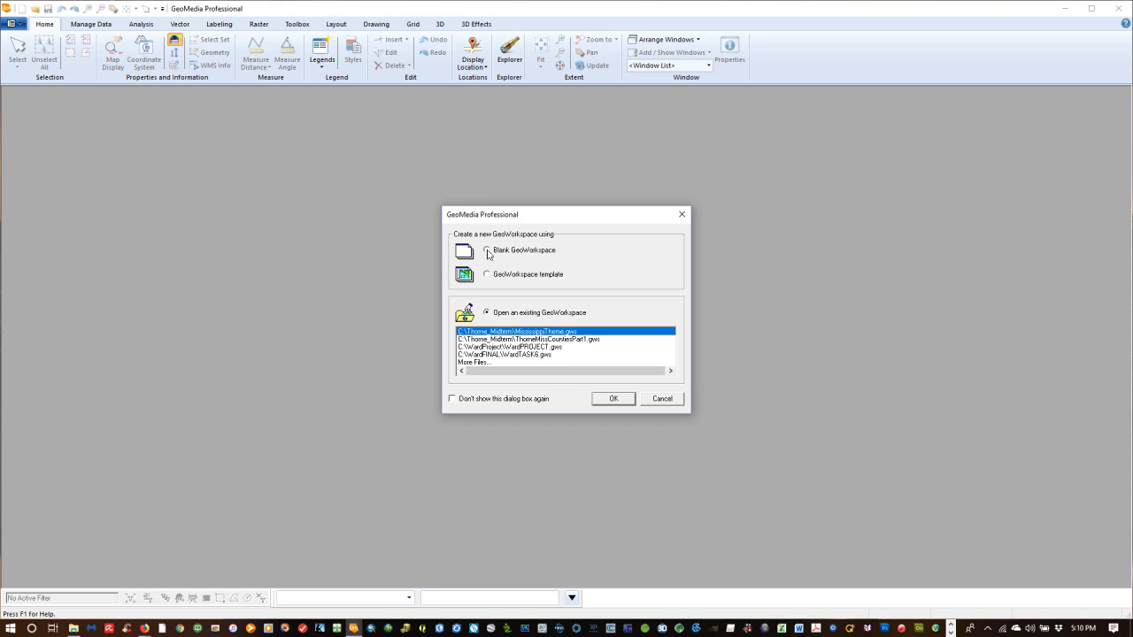
- Create a new GeoWorkspace from the blank GeoWorkspace option
{"action": "left_click", "coordinate": [487, 253]}
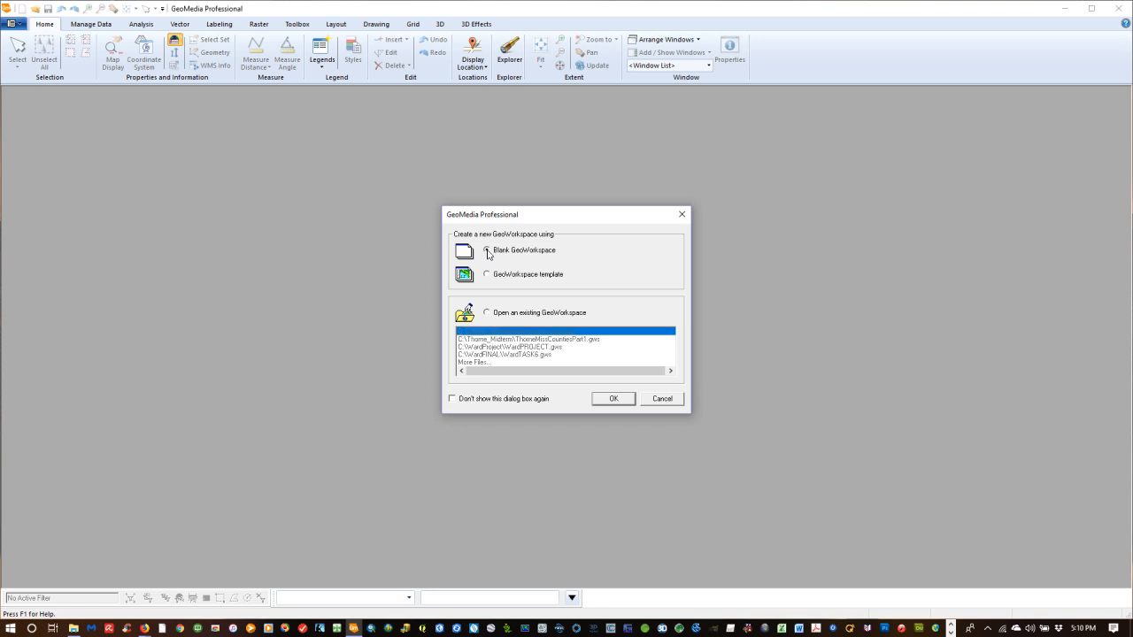
{"action": "left_click", "coordinate": [611, 402]}
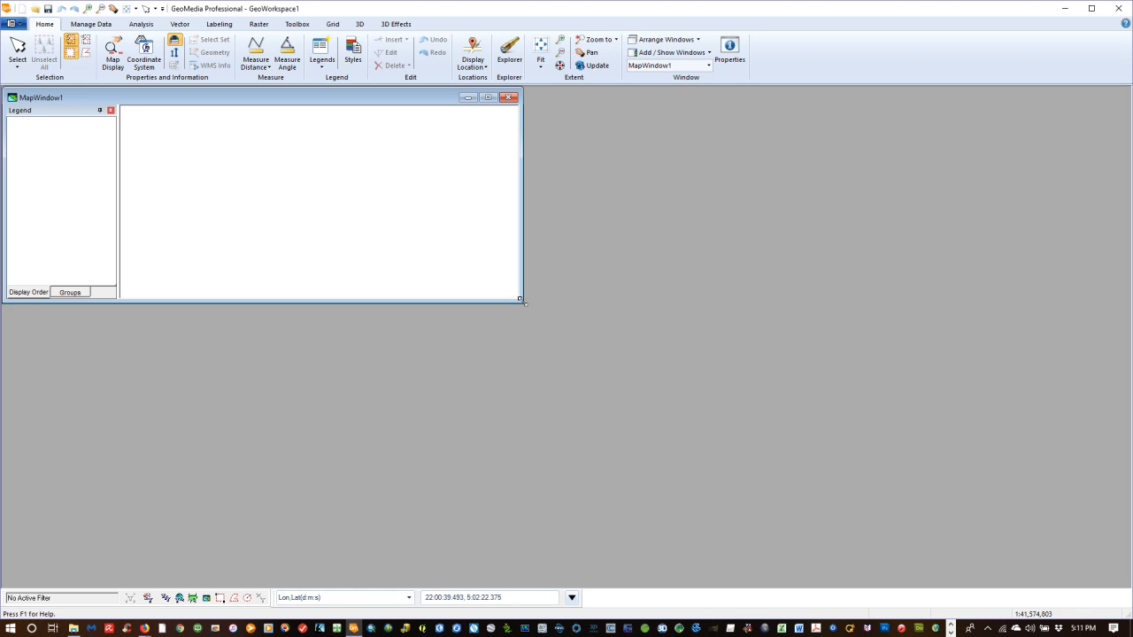
- Enlarge the MapWindow1 map window to fill the GeoWorkspace area
{"action": "left_click_drag", "start_coordinate": [522, 301], "coordinate": [1128, 584]}
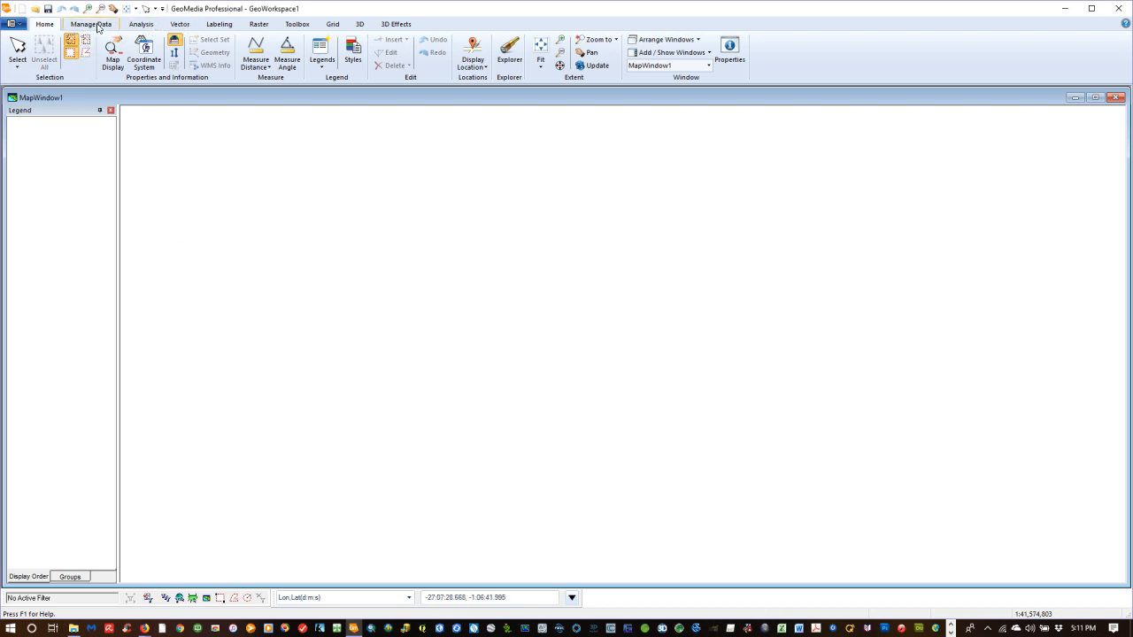
- Check the list of existing warehouse connections and close it
{"action": "left_click", "coordinate": [95, 27]}
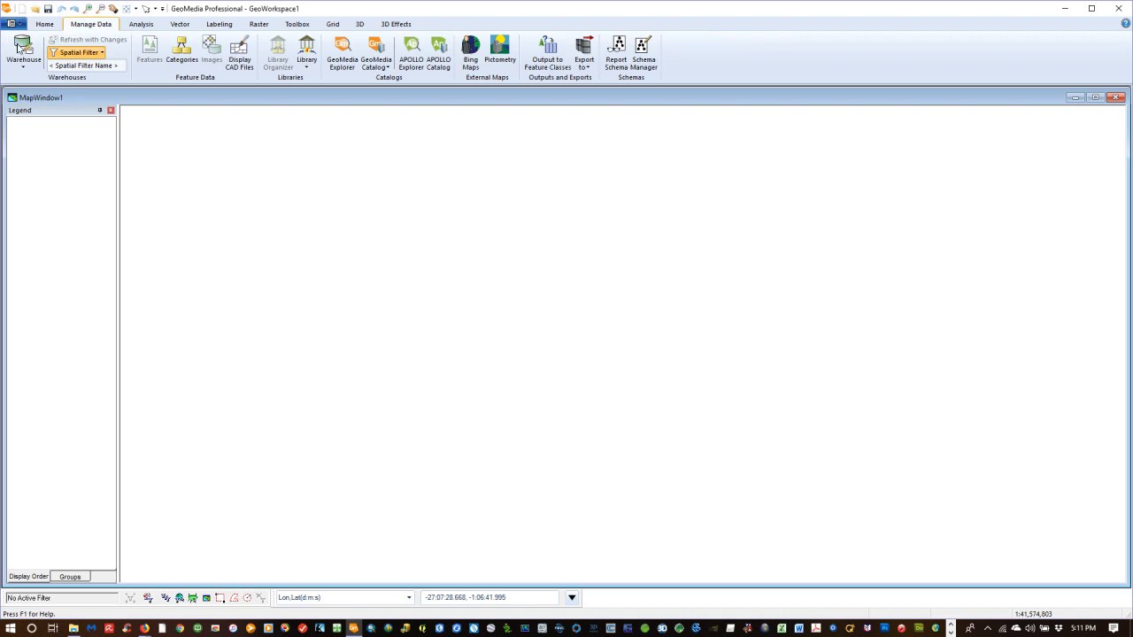
{"action": "left_click", "coordinate": [24, 71]}
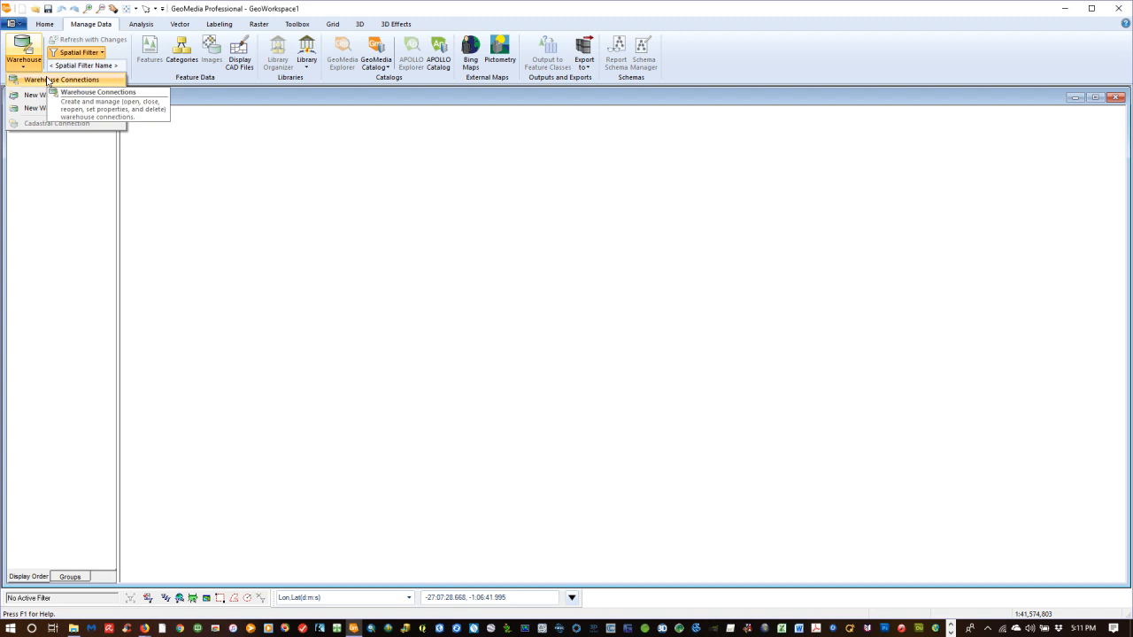
{"action": "left_click", "coordinate": [46, 80]}
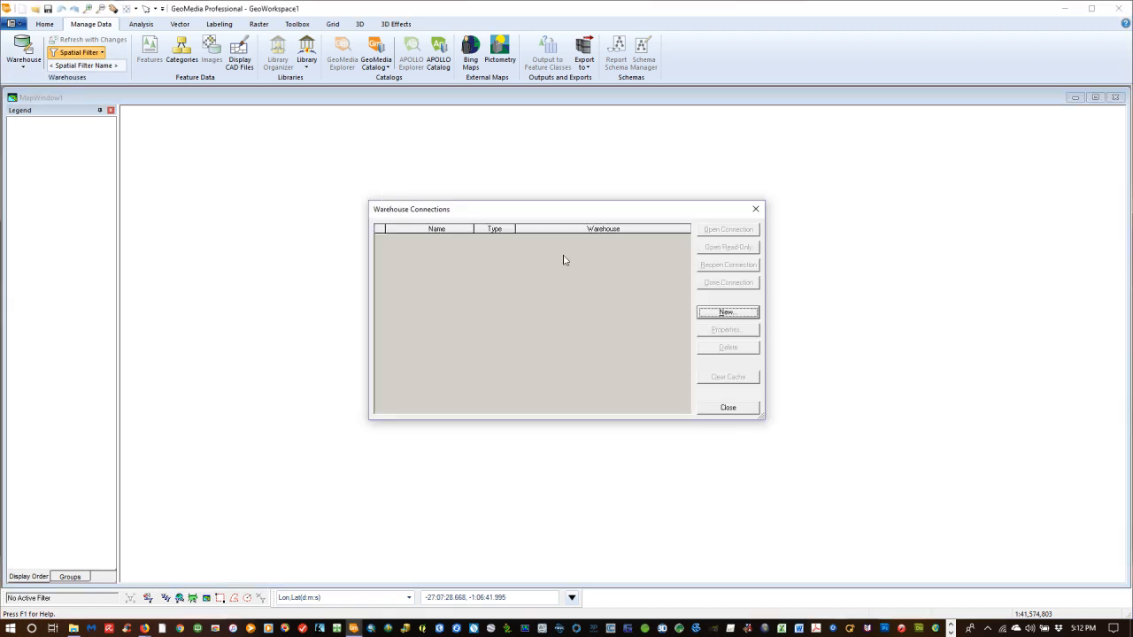
{"action": "left_click", "coordinate": [728, 408]}
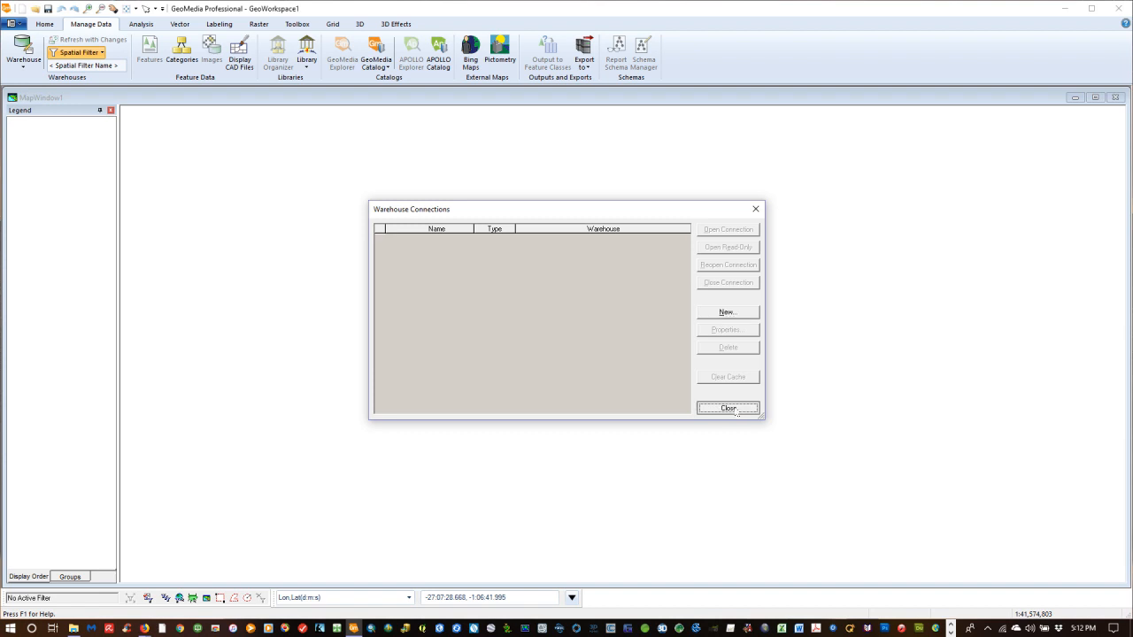
- Start a new warehouse connection of type Access and name it Access USSample
{"action": "left_click", "coordinate": [25, 67]}
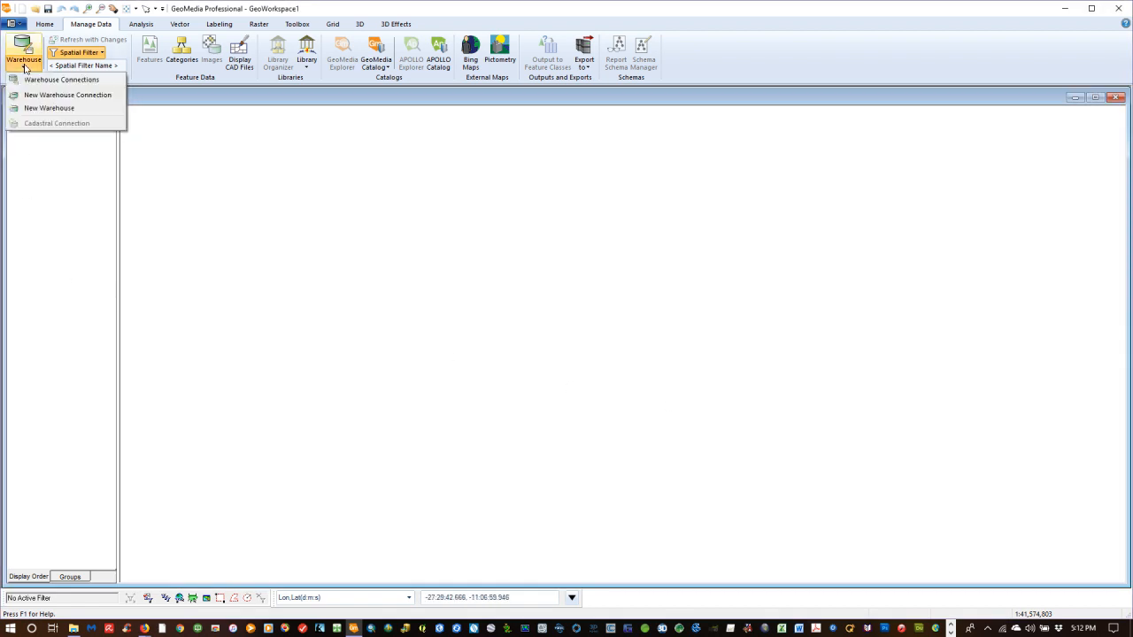
{"action": "left_click", "coordinate": [64, 96]}
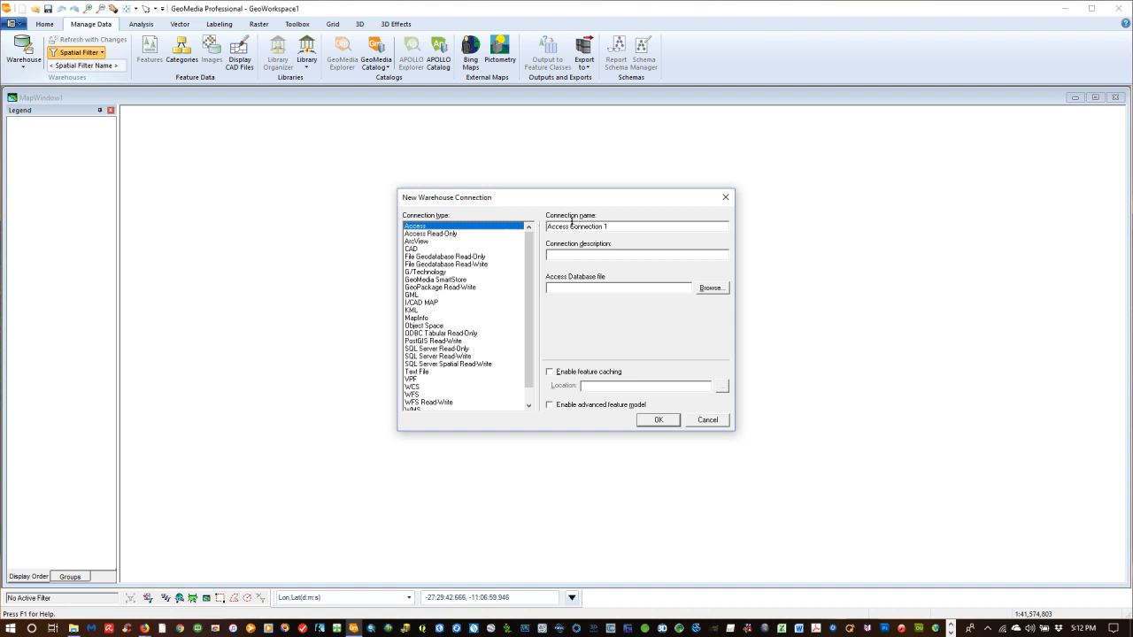
{"action": "left_click_drag", "start_coordinate": [571, 226], "coordinate": [609, 226]}
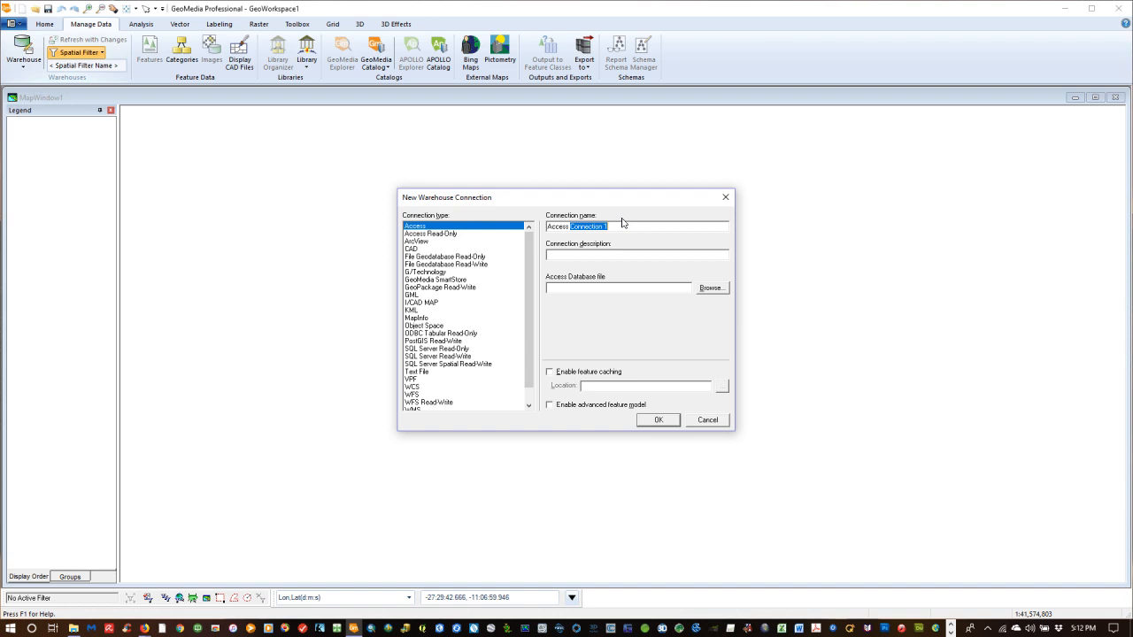
{"action": "type", "text": "USSample"}
- Choose USSampleData.mdb from the INTRO folder on Local Disk (C:) as the Access database file and create the connection
{"action": "left_click", "coordinate": [711, 289]}
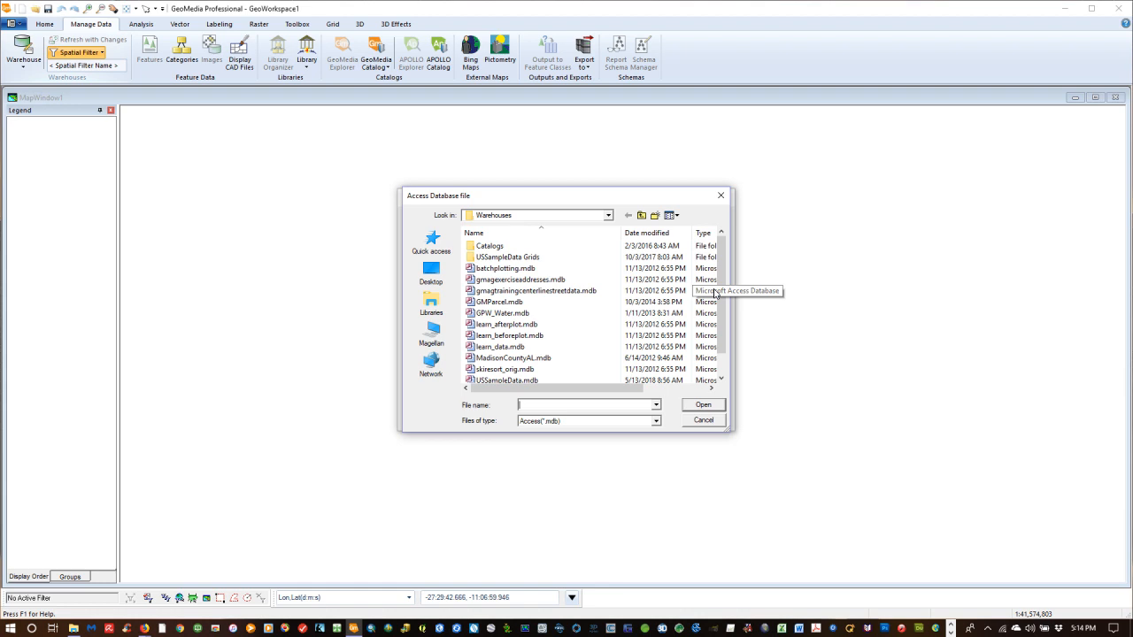
{"action": "left_click", "coordinate": [607, 218]}
{"action": "left_click", "coordinate": [608, 218]}
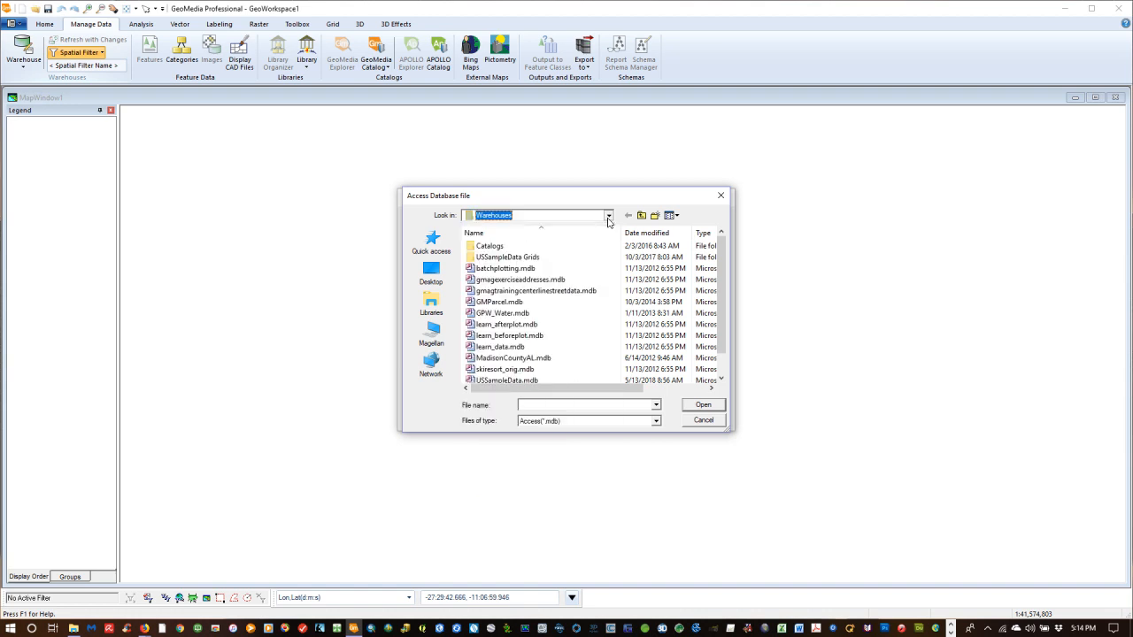
{"action": "left_click", "coordinate": [608, 219]}
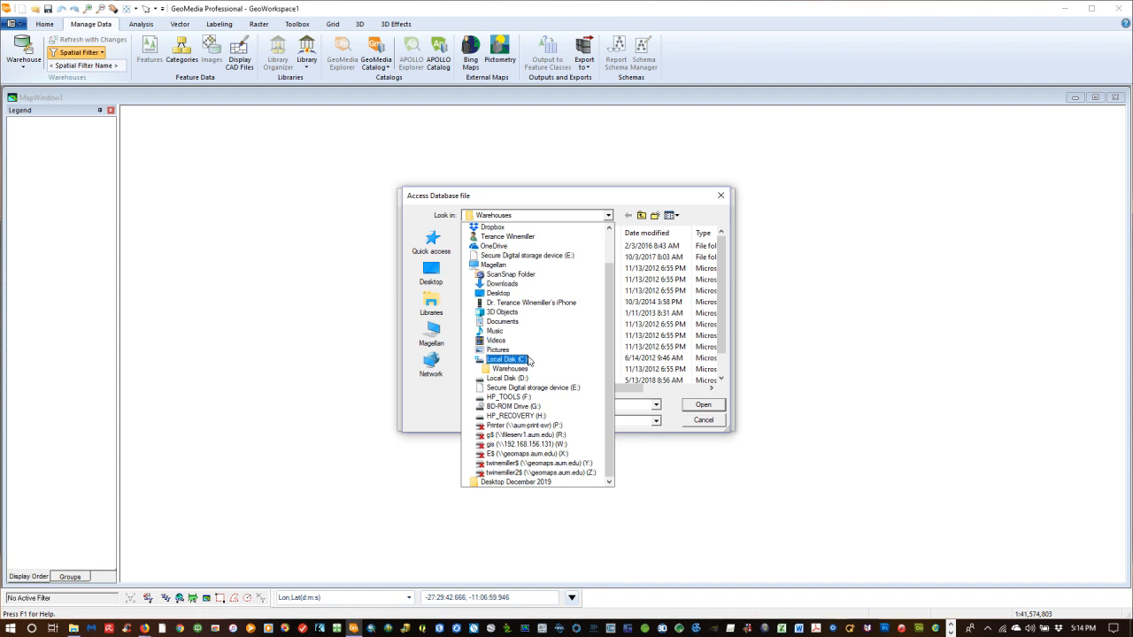
{"action": "left_click", "coordinate": [529, 360]}
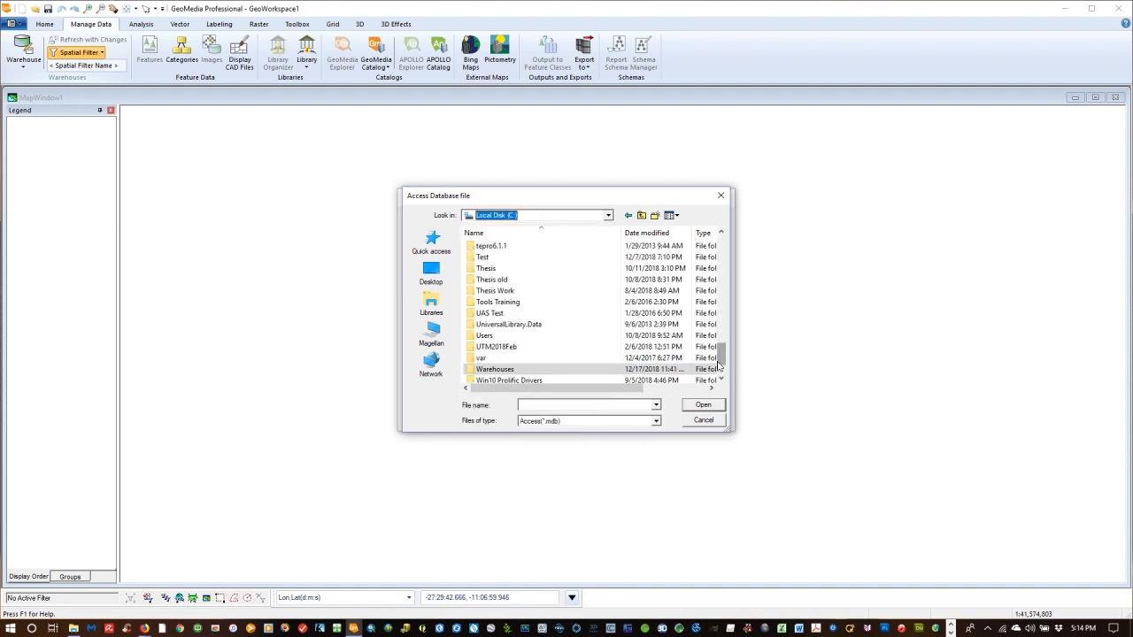
{"action": "left_click_drag", "start_coordinate": [718, 365], "coordinate": [722, 376]}
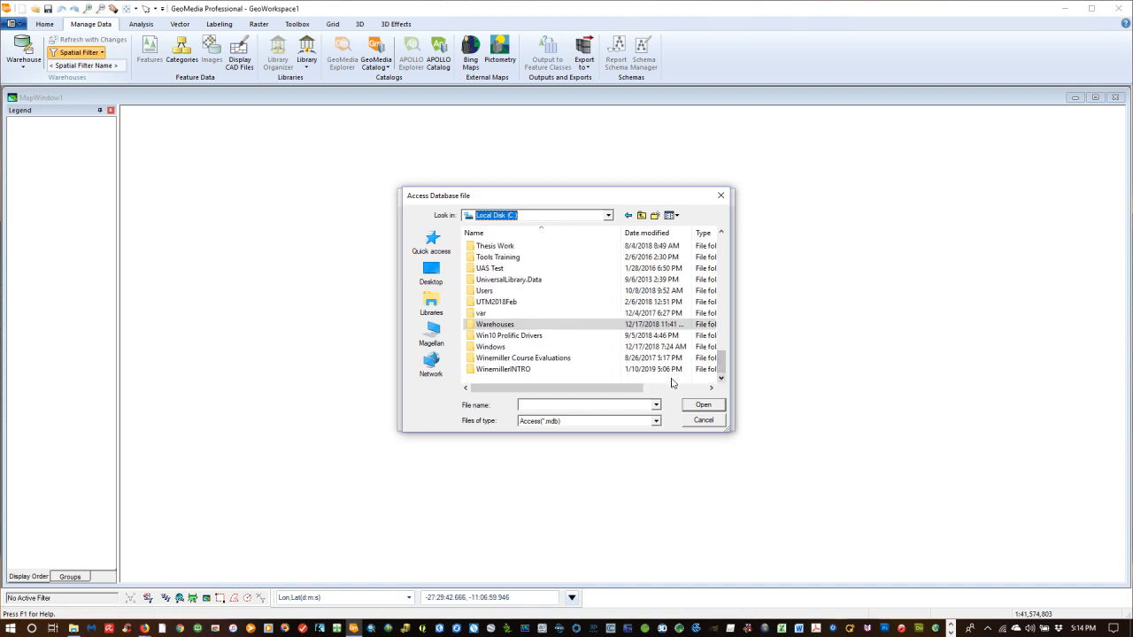
{"action": "double_click", "coordinate": [490, 372]}
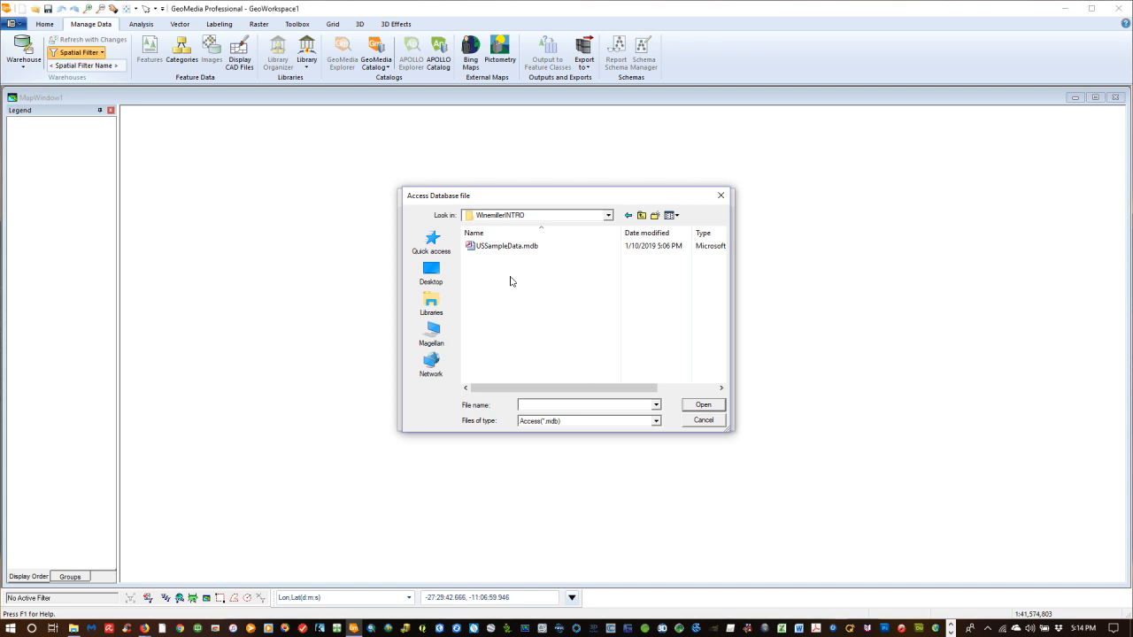
{"action": "left_click", "coordinate": [499, 250]}
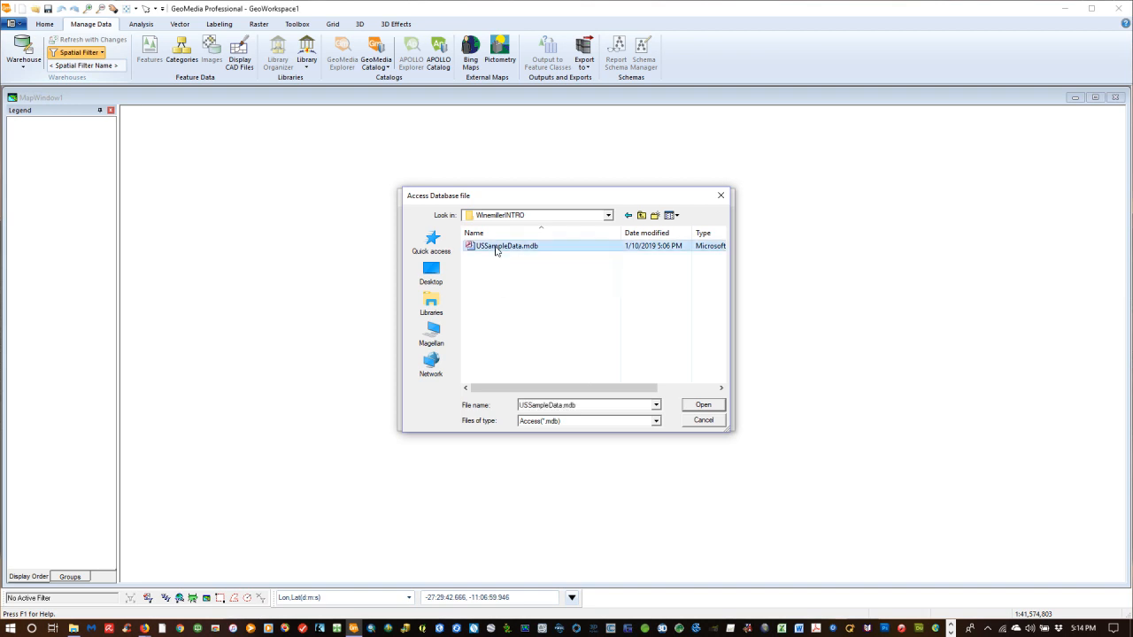
{"action": "left_click", "coordinate": [703, 406]}
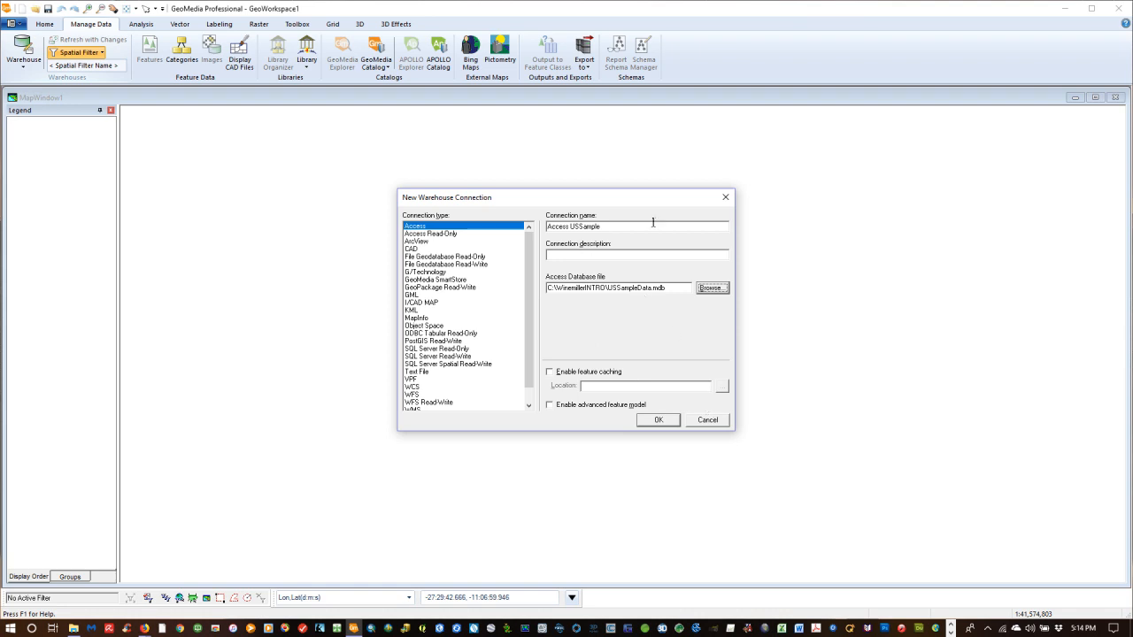
{"action": "left_click", "coordinate": [658, 421]}
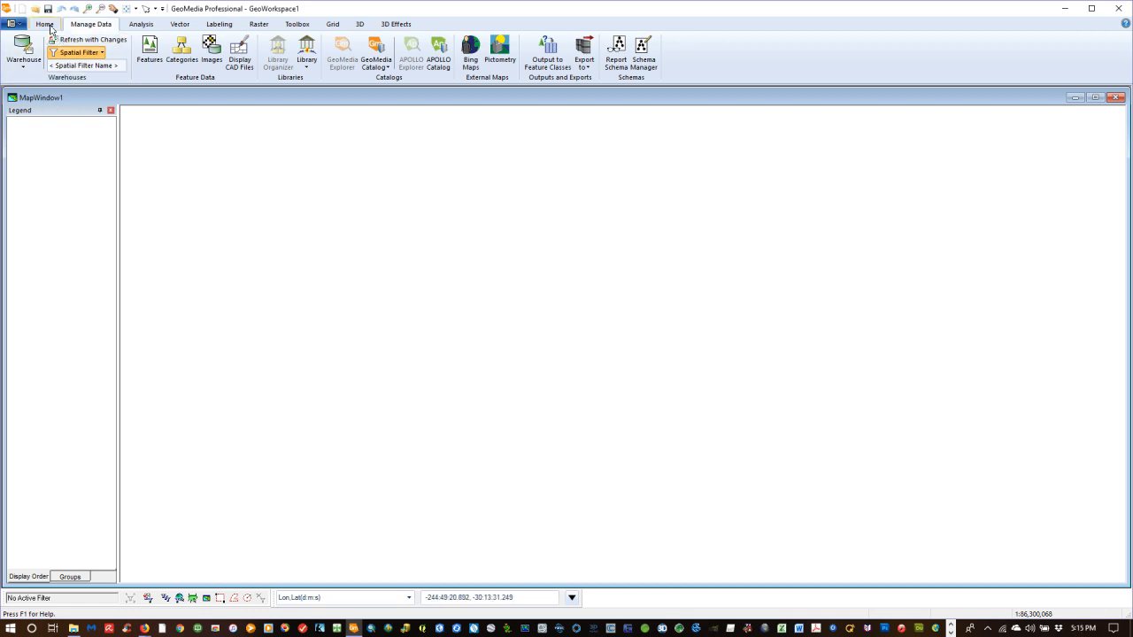
- Add the Cities, Counties, Rivers and States features from the Access USSample connection to the map legend
{"action": "left_click", "coordinate": [45, 24]}
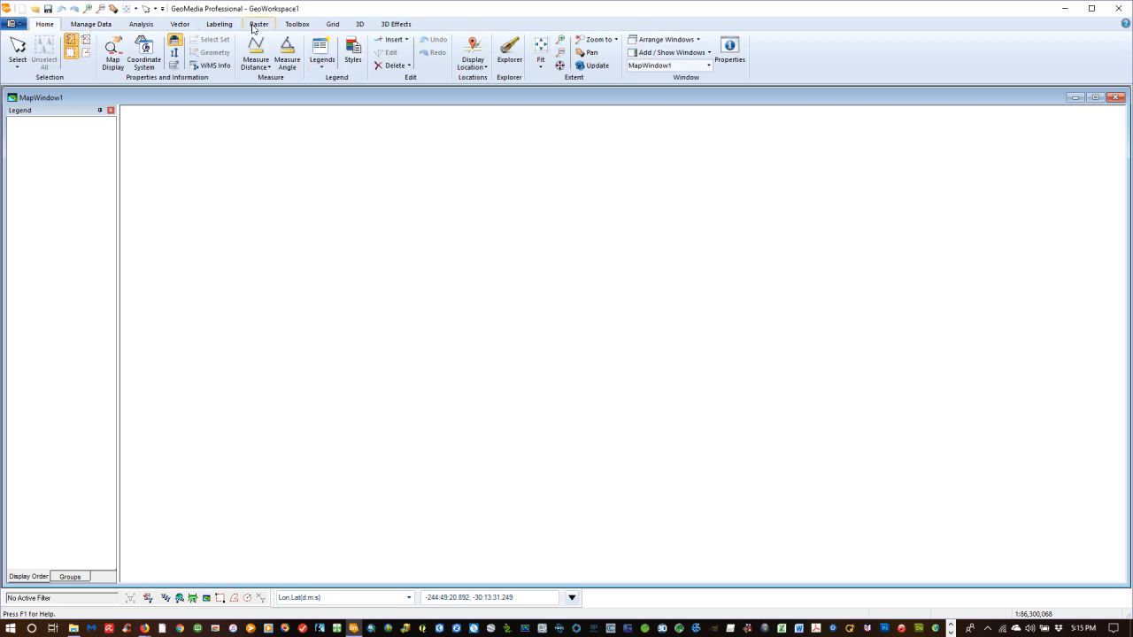
{"action": "left_click", "coordinate": [323, 68]}
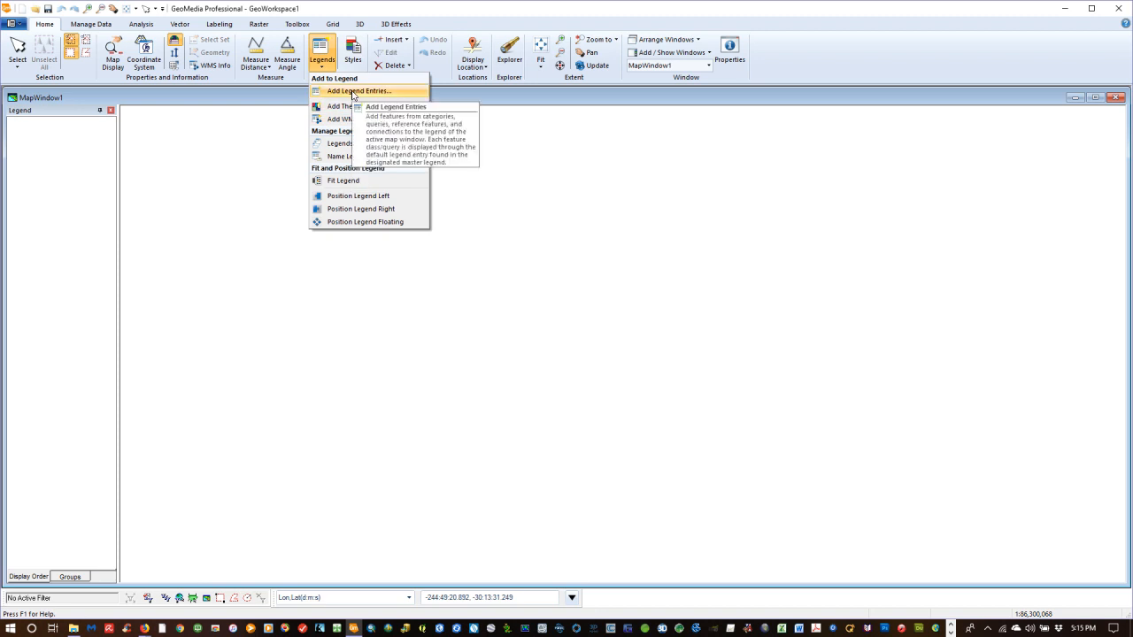
{"action": "left_click", "coordinate": [352, 93]}
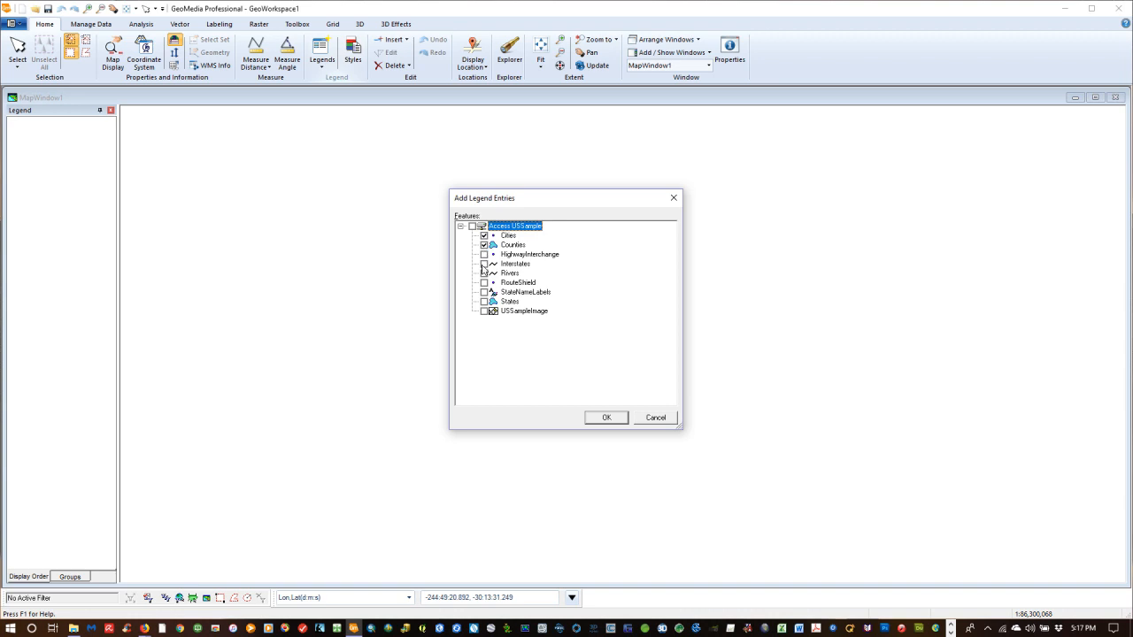
{"action": "left_click", "coordinate": [484, 302]}
{"action": "left_click", "coordinate": [485, 274]}
{"action": "left_click", "coordinate": [609, 418]}
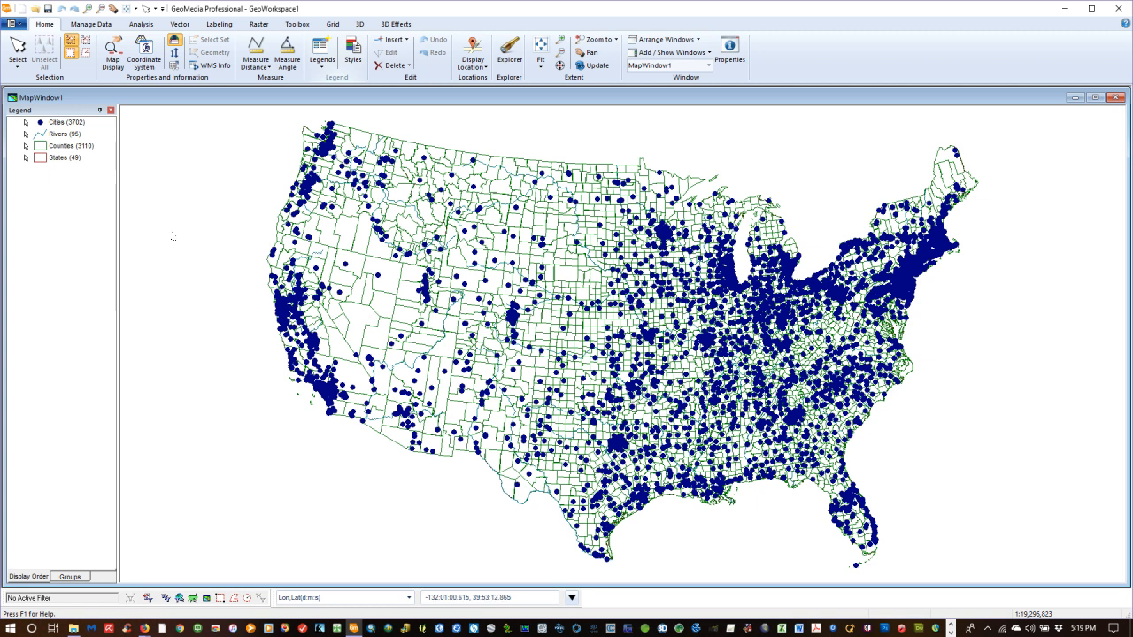
- Set the Cities point symbol size to 3 pt in its legend entry properties and apply it
{"action": "left_click", "coordinate": [39, 125]}
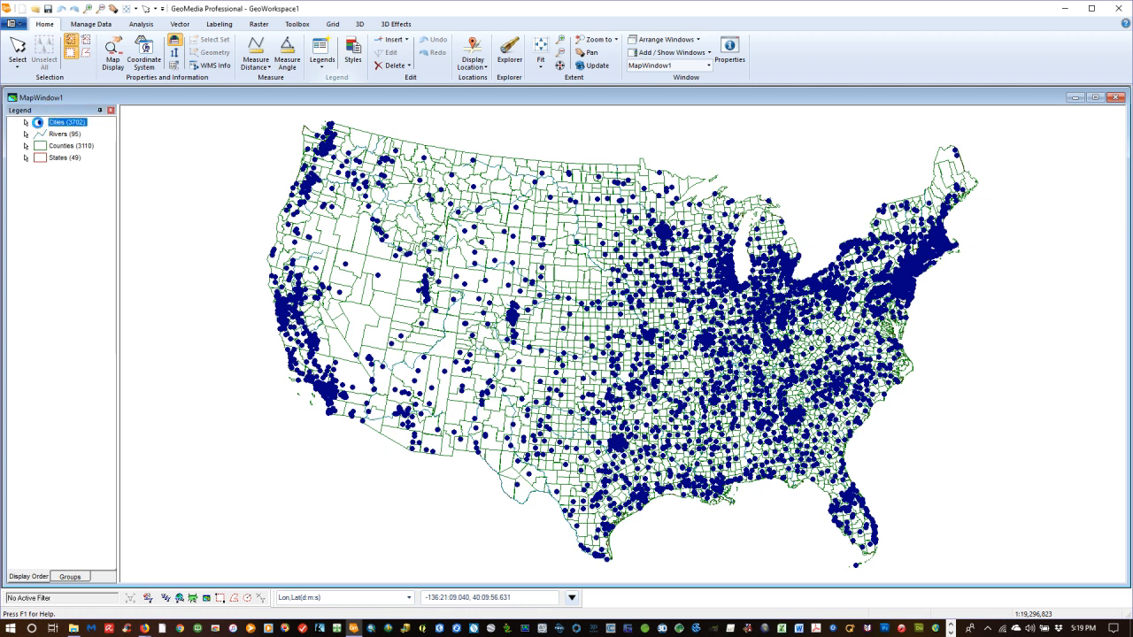
{"action": "double_click", "coordinate": [39, 126]}
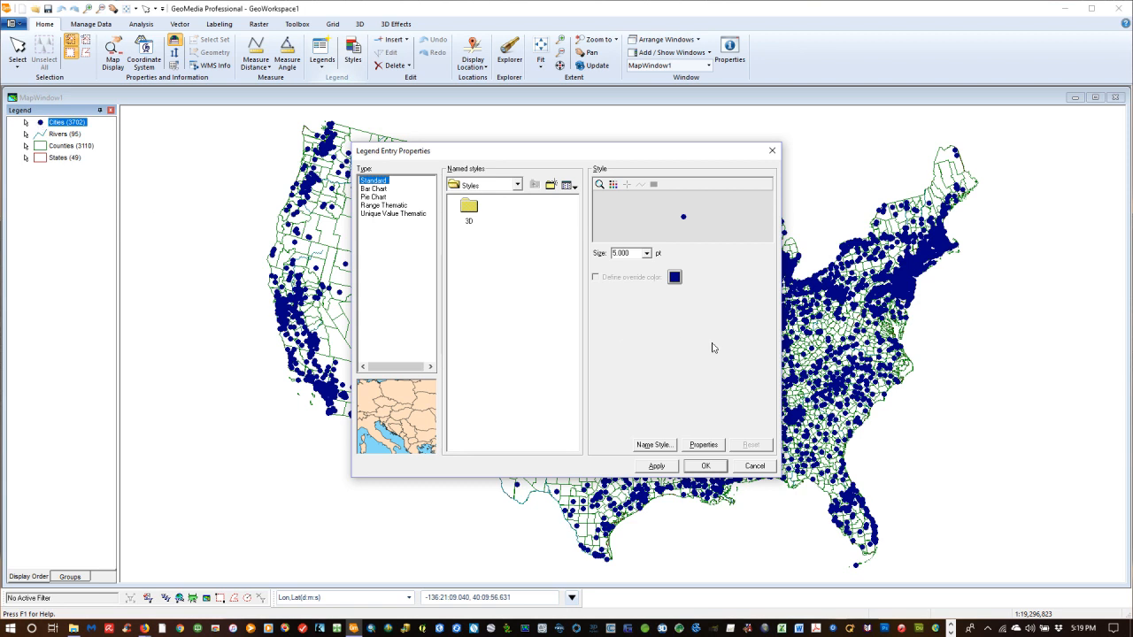
{"action": "left_click", "coordinate": [646, 254]}
{"action": "left_click", "coordinate": [647, 266]}
{"action": "left_click", "coordinate": [647, 265]}
{"action": "left_click", "coordinate": [648, 265]}
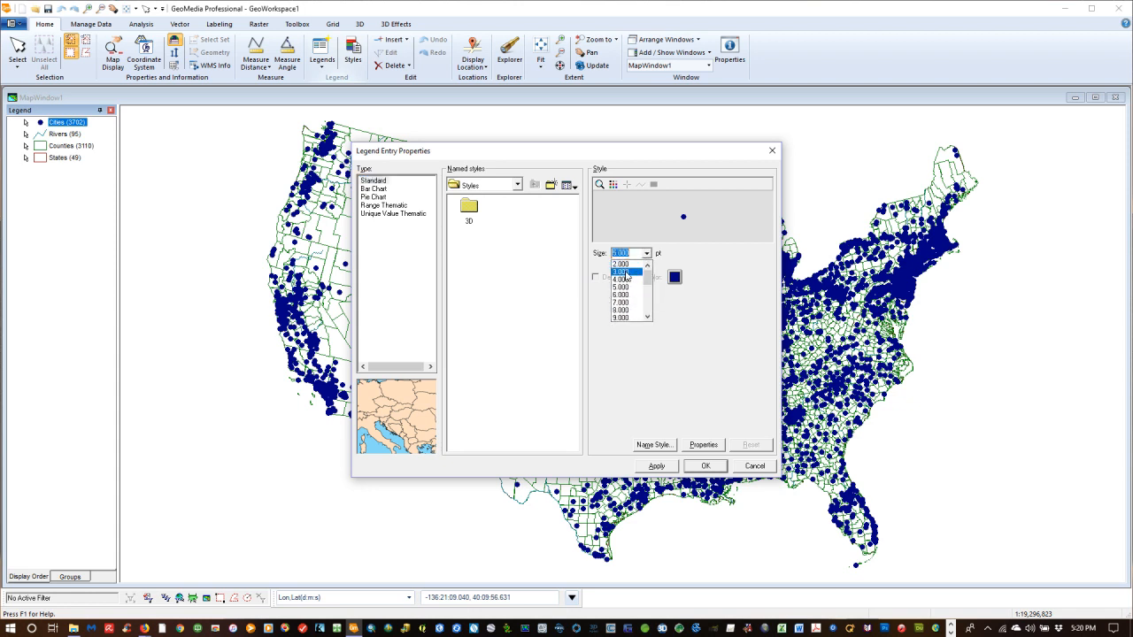
{"action": "left_click", "coordinate": [623, 273]}
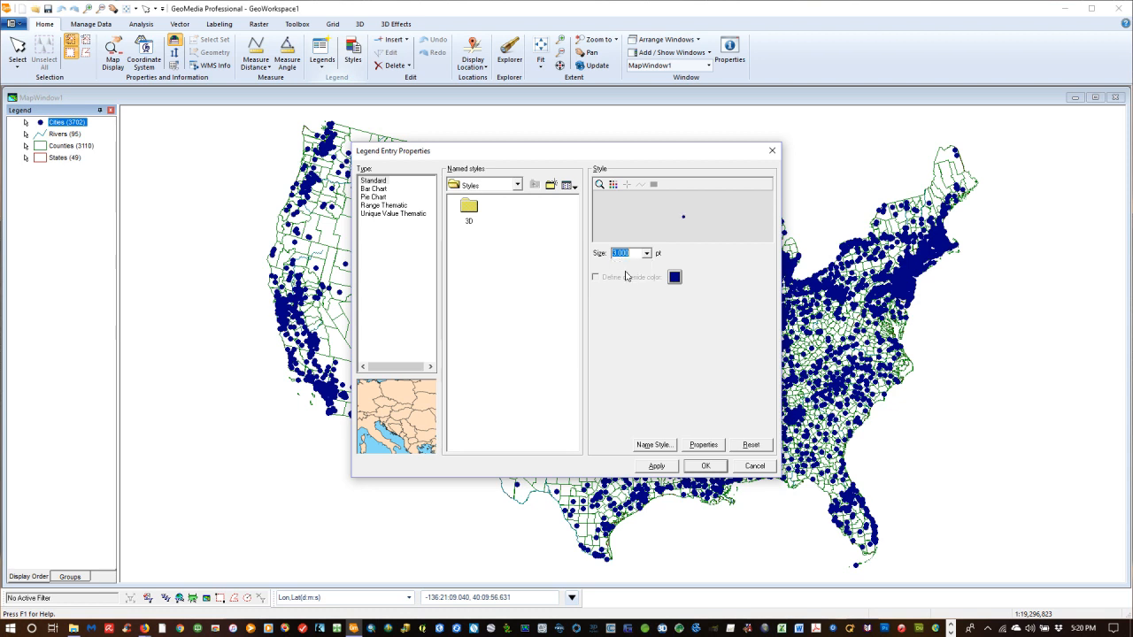
{"action": "left_click", "coordinate": [656, 466]}
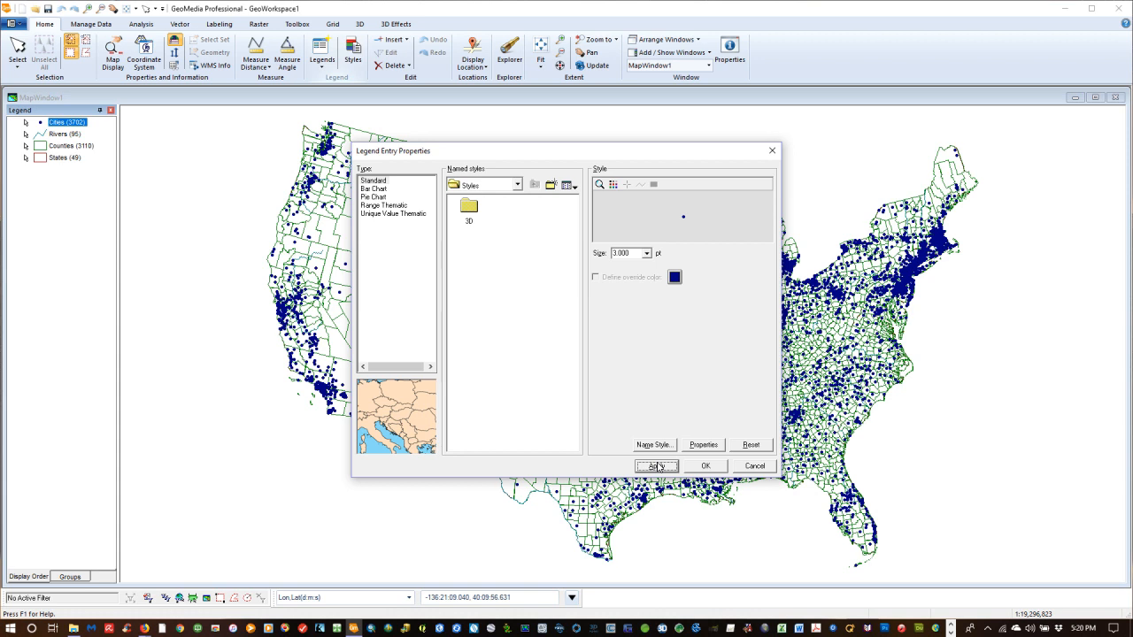
{"action": "left_click", "coordinate": [706, 466]}
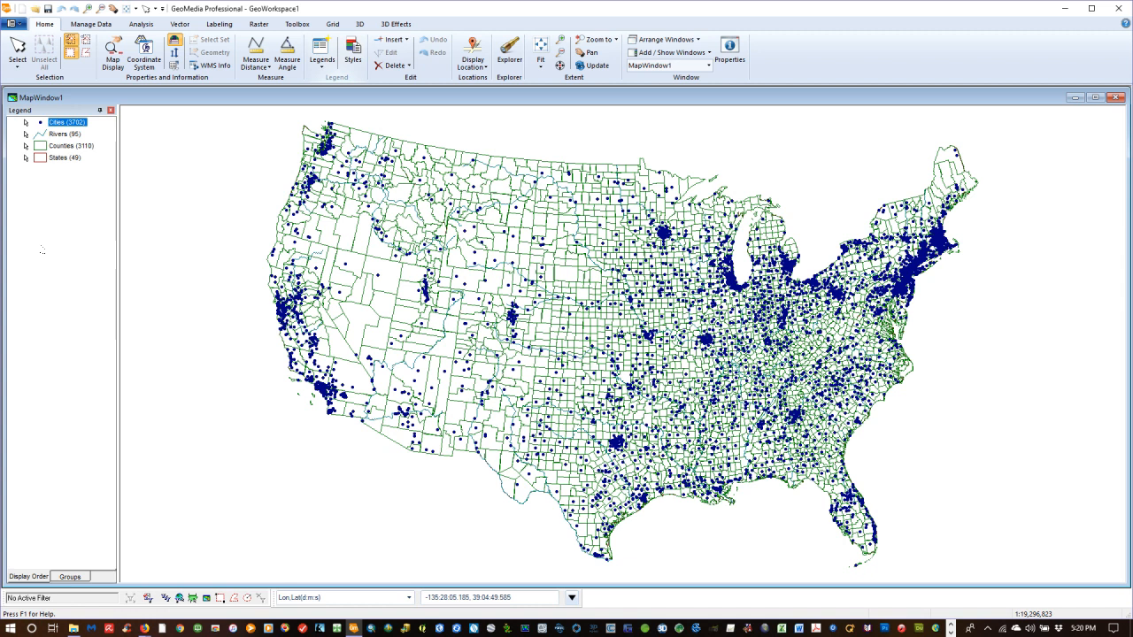
{"action": "left_click", "coordinate": [39, 249]}
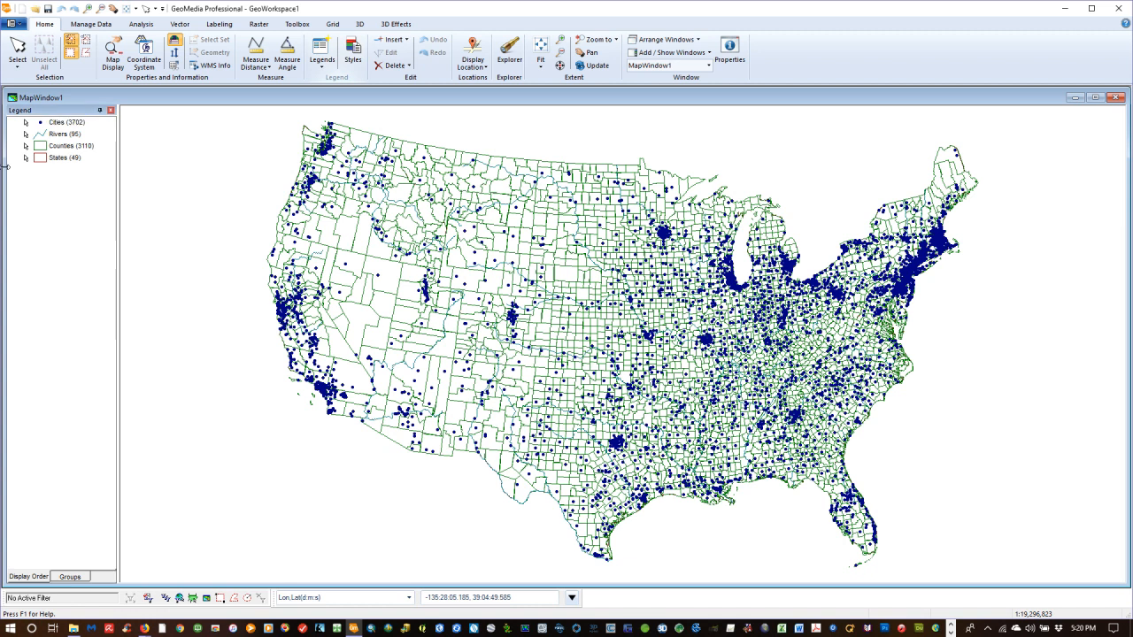
- Restyle the Rivers legend entry with a bright blue line colour and a width of 1 pt
{"action": "left_click", "coordinate": [39, 138]}
{"action": "double_click", "coordinate": [39, 138]}
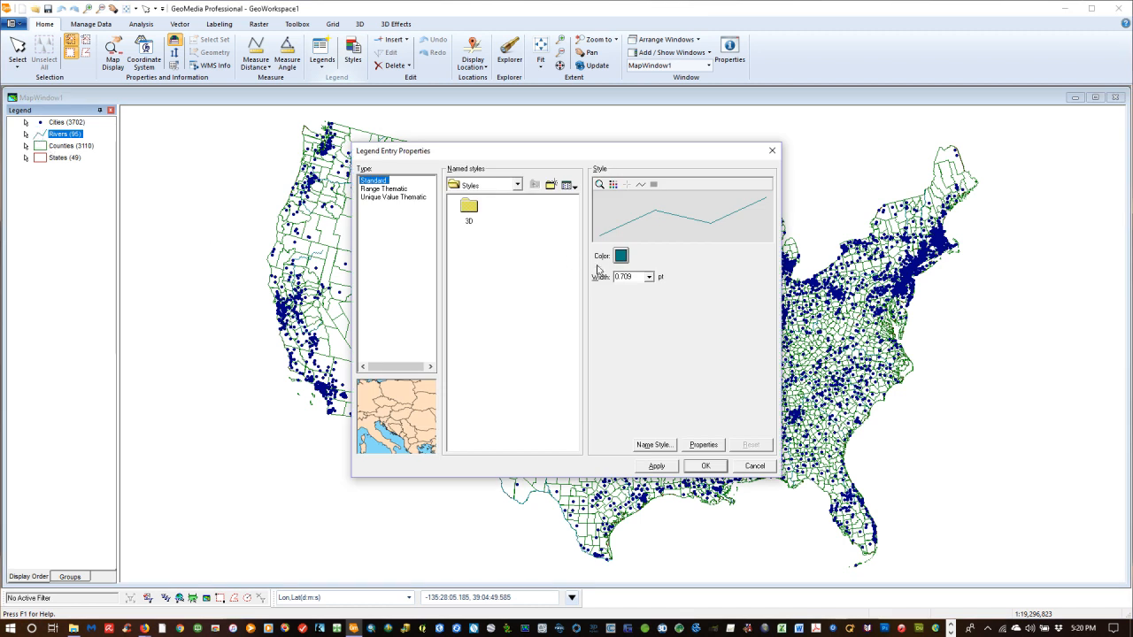
{"action": "left_click", "coordinate": [621, 255]}
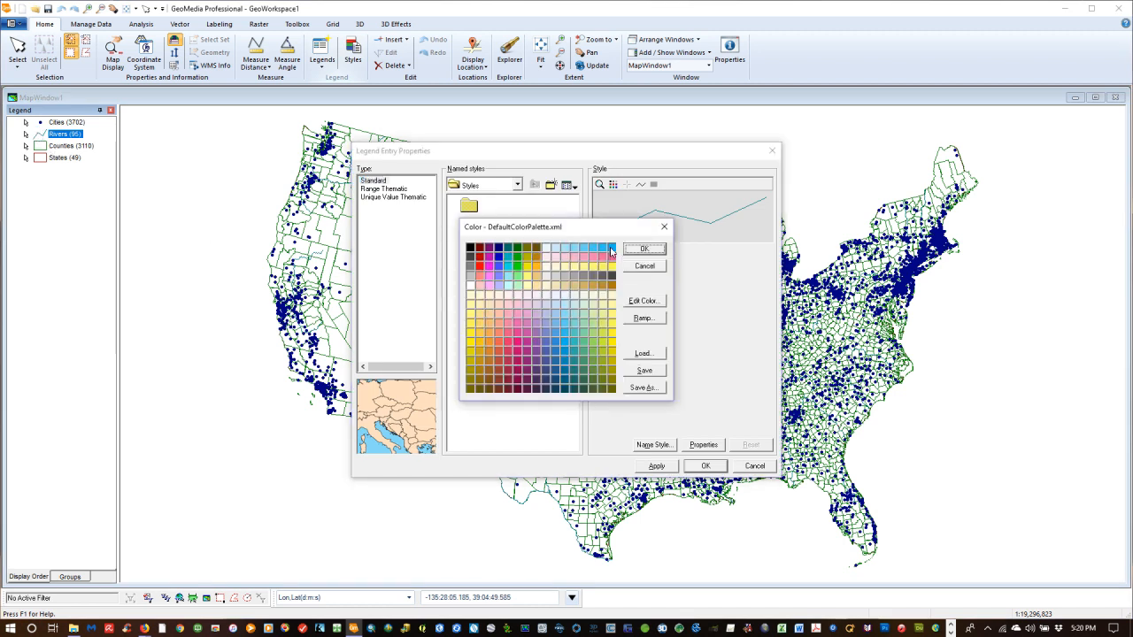
{"action": "left_click", "coordinate": [611, 248]}
{"action": "left_click", "coordinate": [641, 250]}
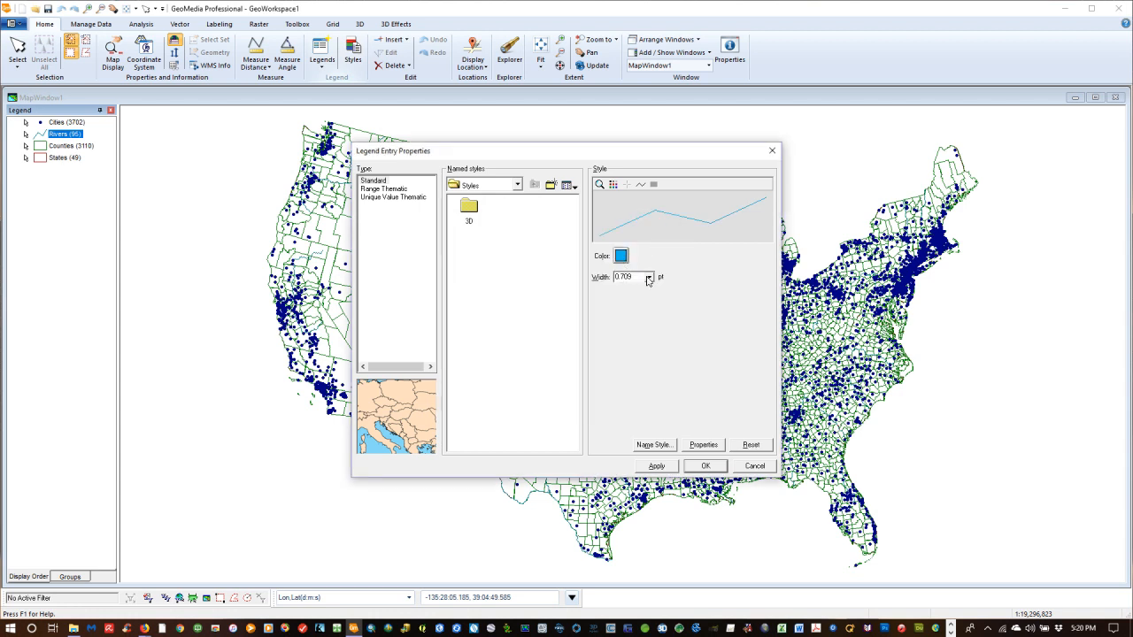
{"action": "left_click", "coordinate": [648, 278]}
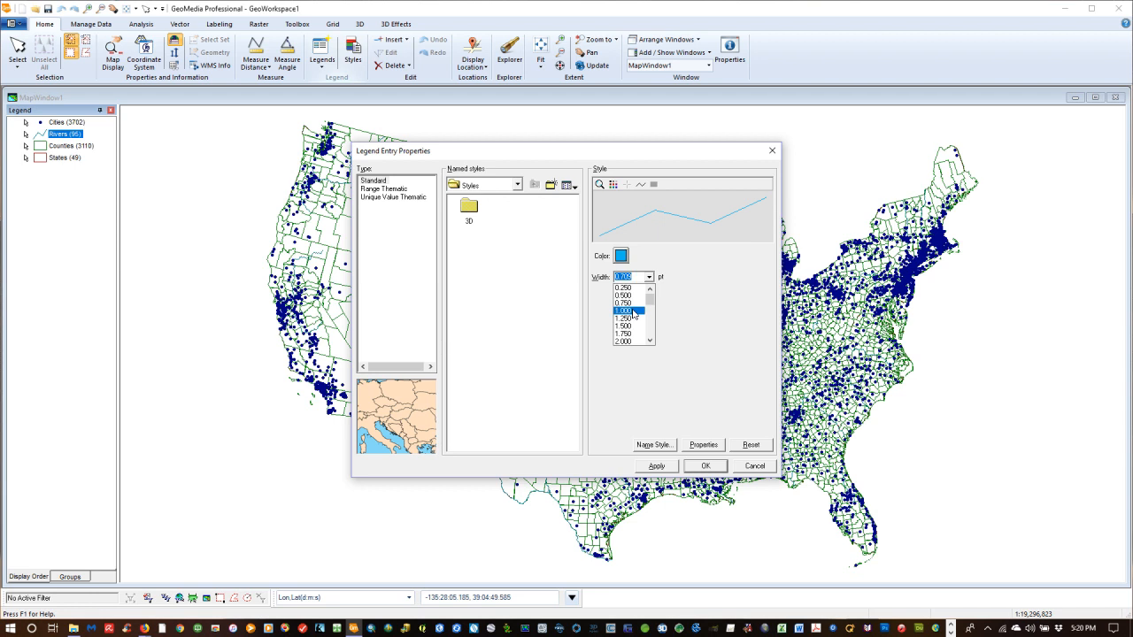
{"action": "left_click", "coordinate": [633, 310]}
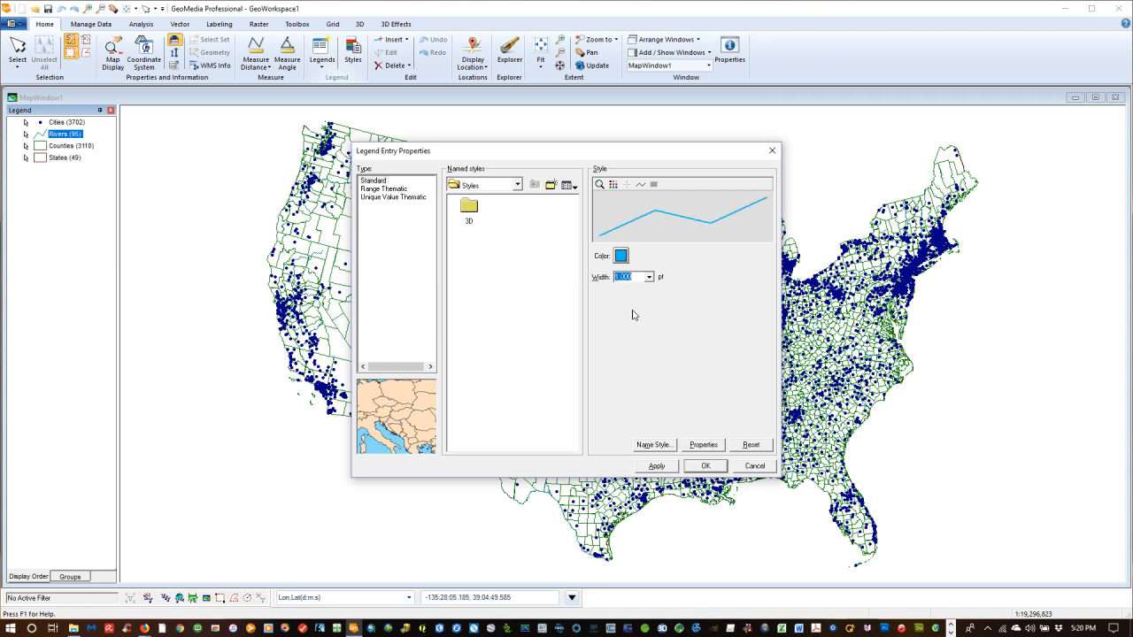
{"action": "left_click", "coordinate": [662, 466]}
{"action": "left_click", "coordinate": [705, 466]}
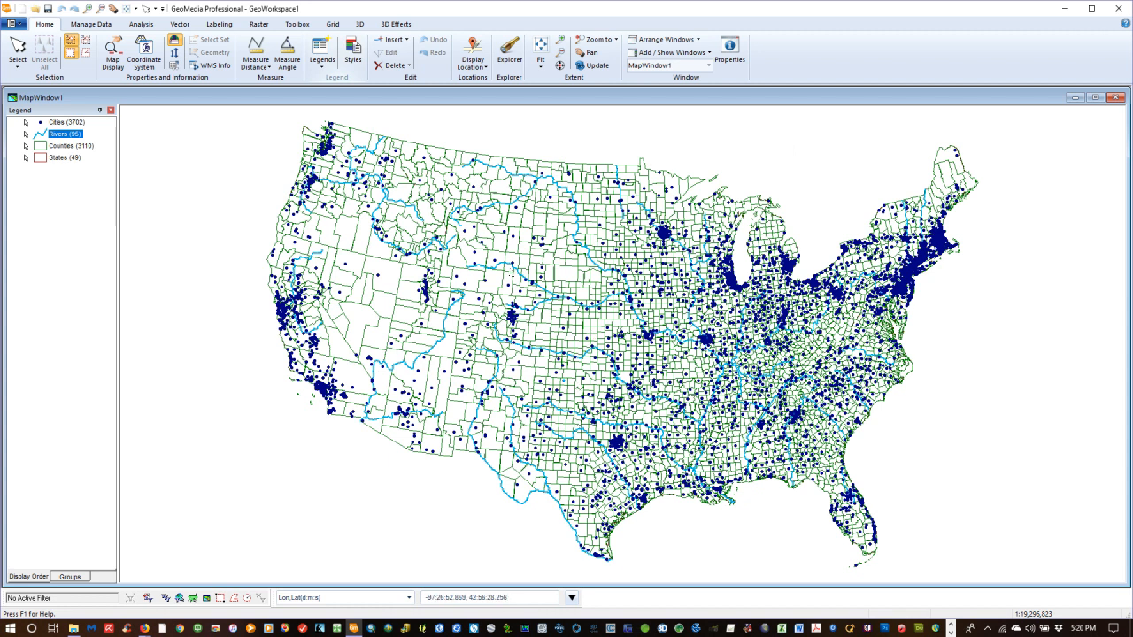
- Restyle the Counties legend entry with a black boundary colour and apply it
{"action": "left_click", "coordinate": [38, 148]}
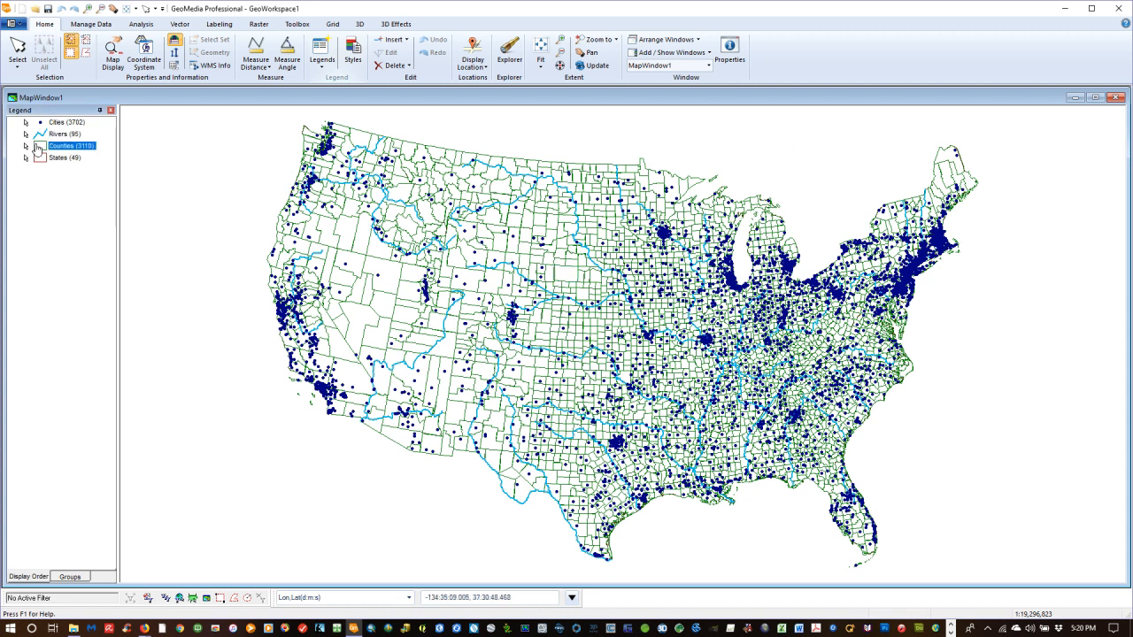
{"action": "double_click", "coordinate": [38, 149]}
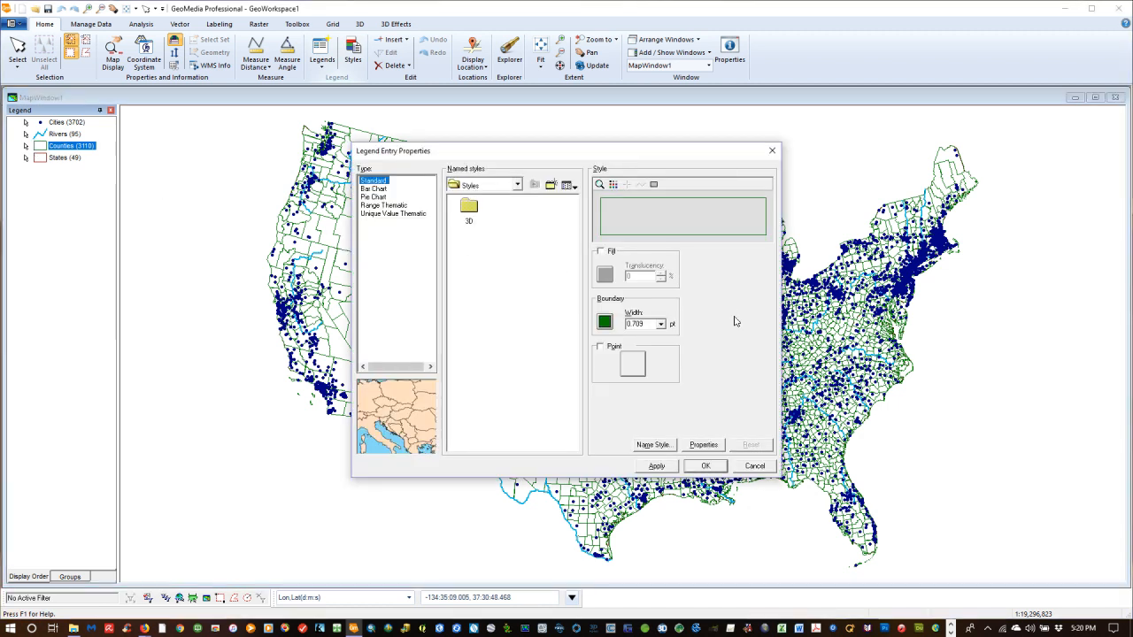
{"action": "left_click", "coordinate": [606, 323]}
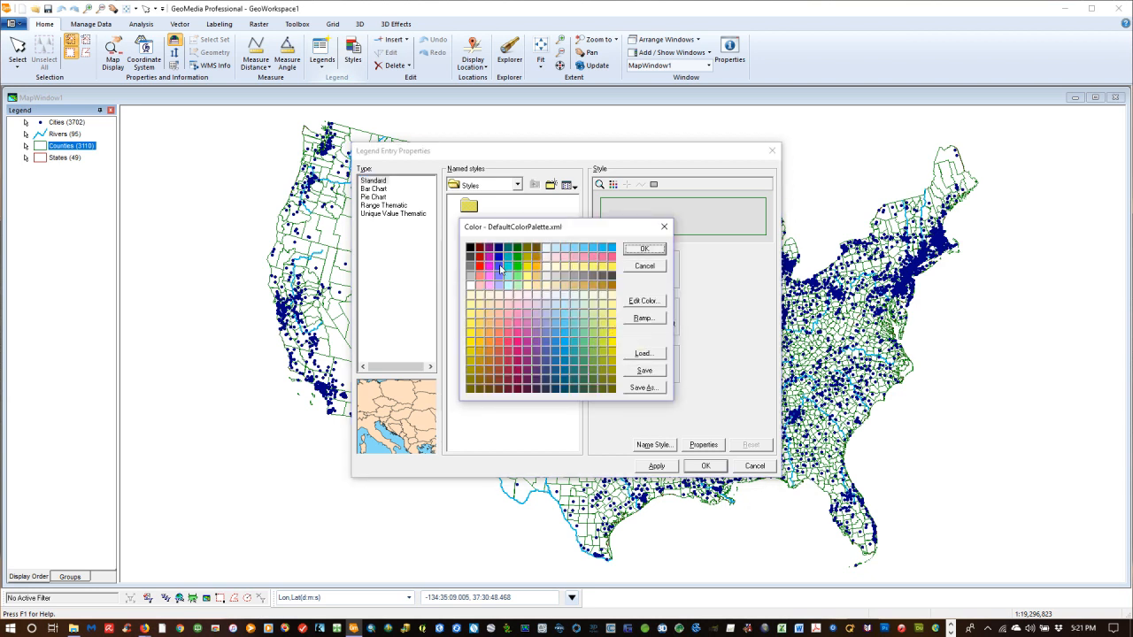
{"action": "left_click", "coordinate": [470, 252]}
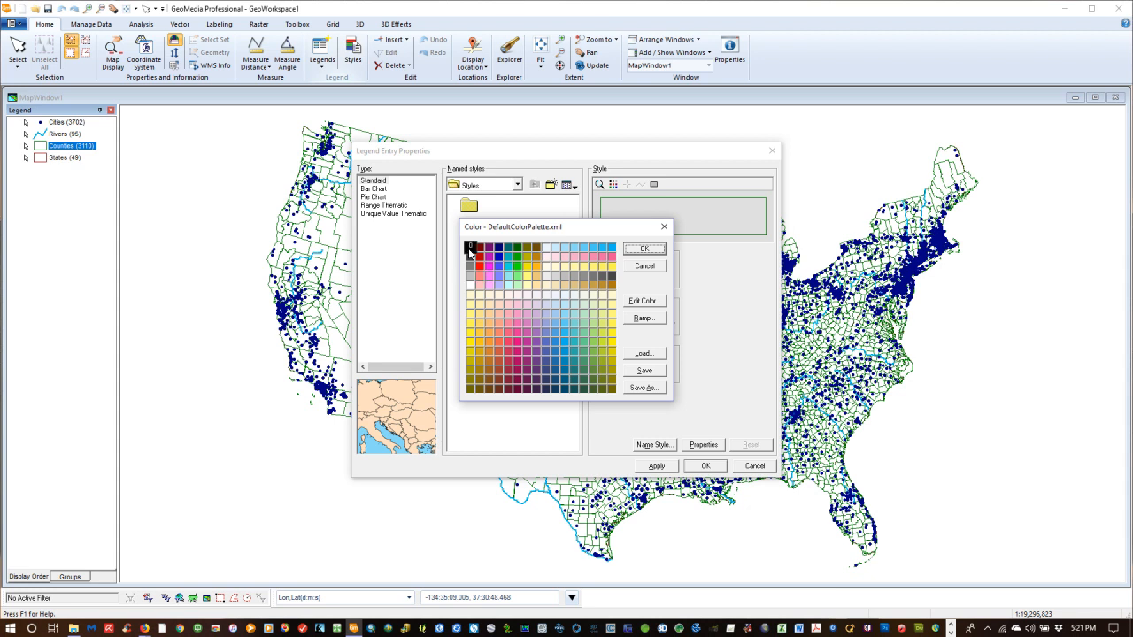
{"action": "left_click", "coordinate": [645, 251]}
{"action": "left_click", "coordinate": [663, 466]}
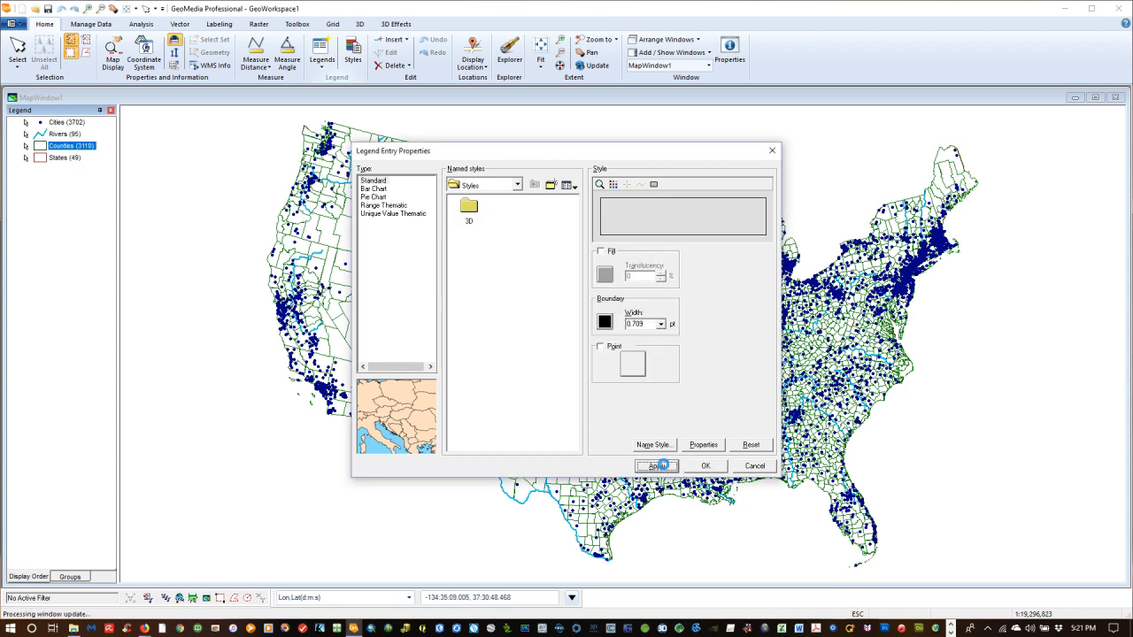
{"action": "left_click", "coordinate": [705, 466]}
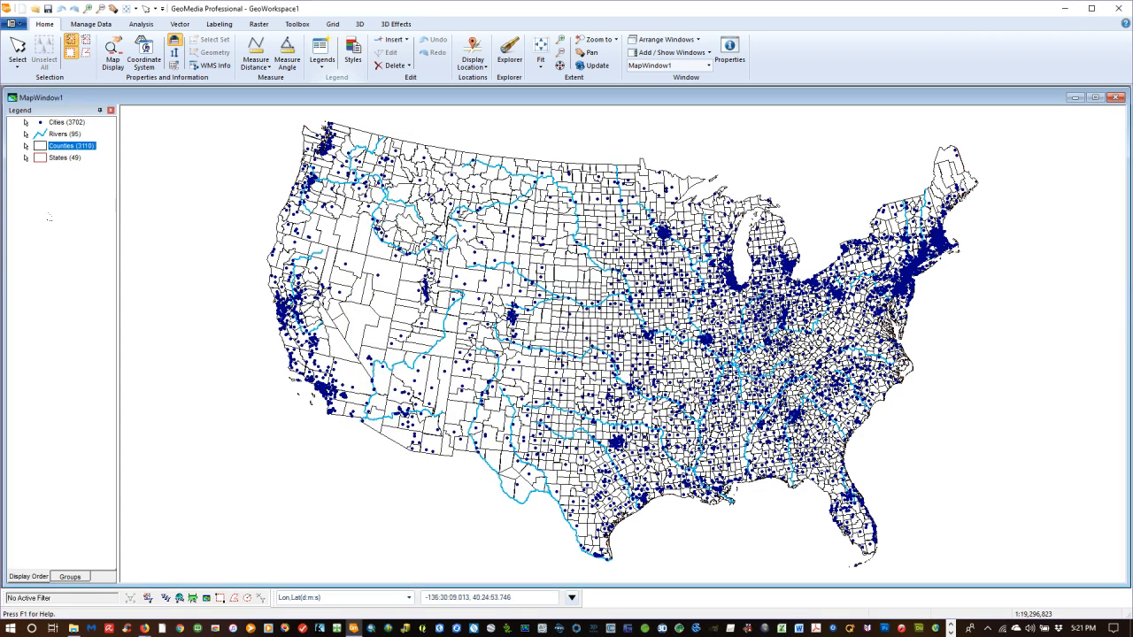
- Restyle the States legend entry with a dark blue boundary colour and apply it
{"action": "double_click", "coordinate": [40, 160]}
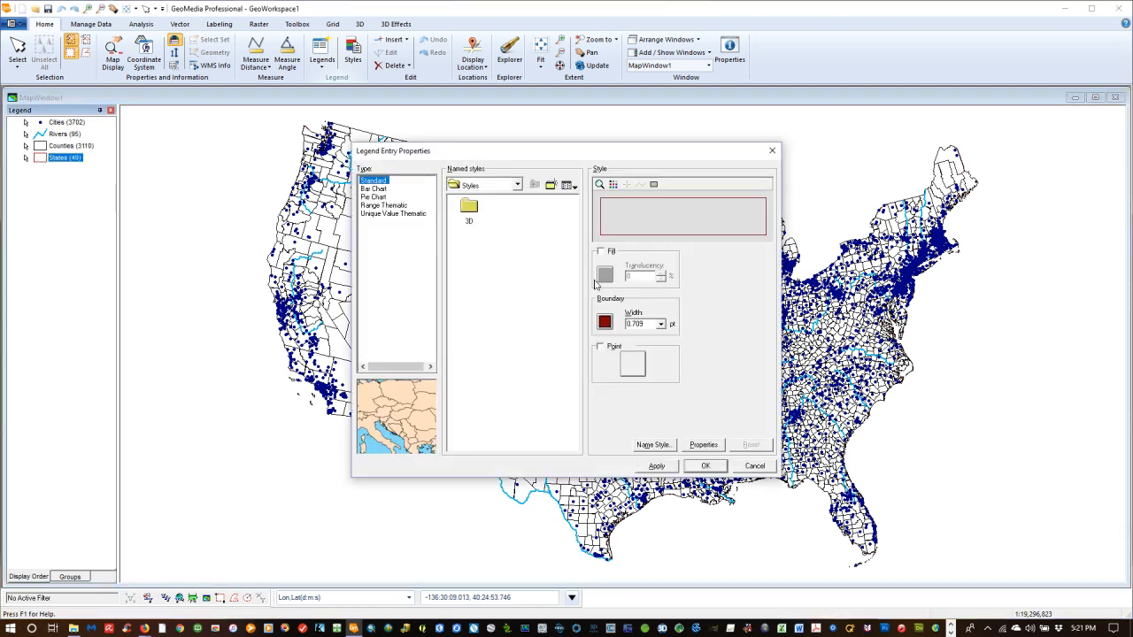
{"action": "left_click", "coordinate": [606, 324]}
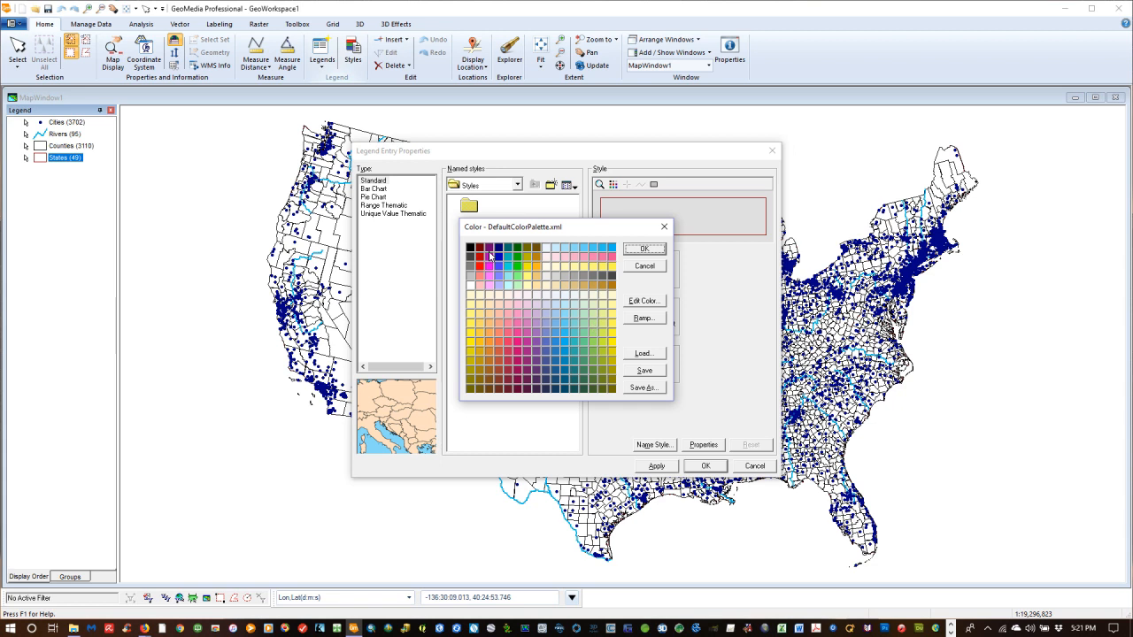
{"action": "left_click", "coordinate": [499, 248]}
{"action": "left_click", "coordinate": [640, 251]}
{"action": "left_click", "coordinate": [657, 466]}
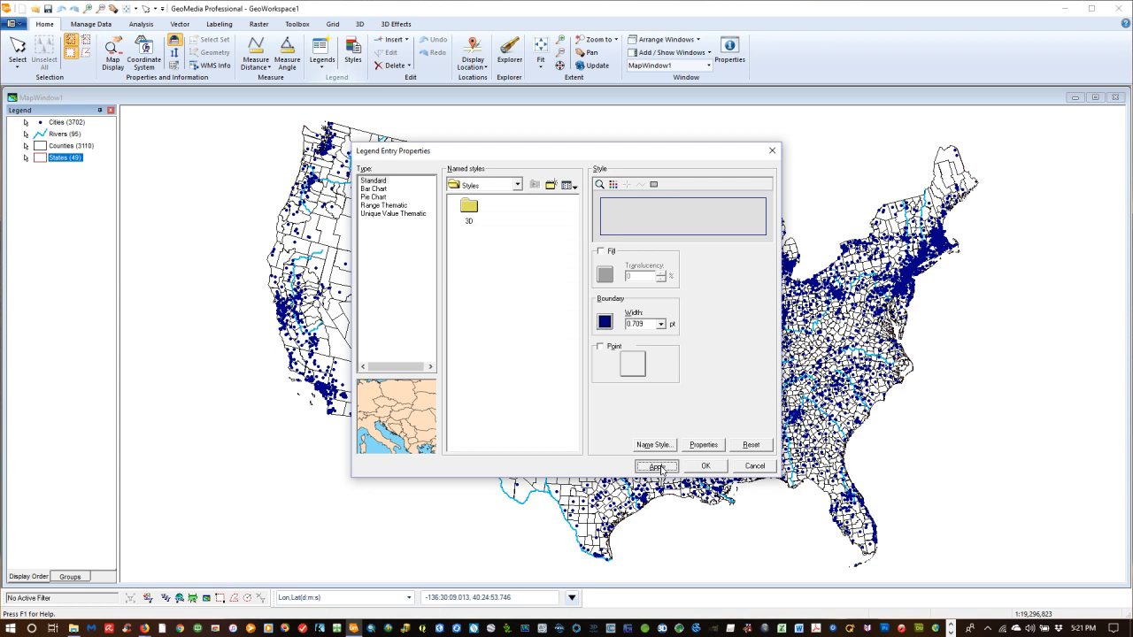
{"action": "left_click", "coordinate": [704, 466]}
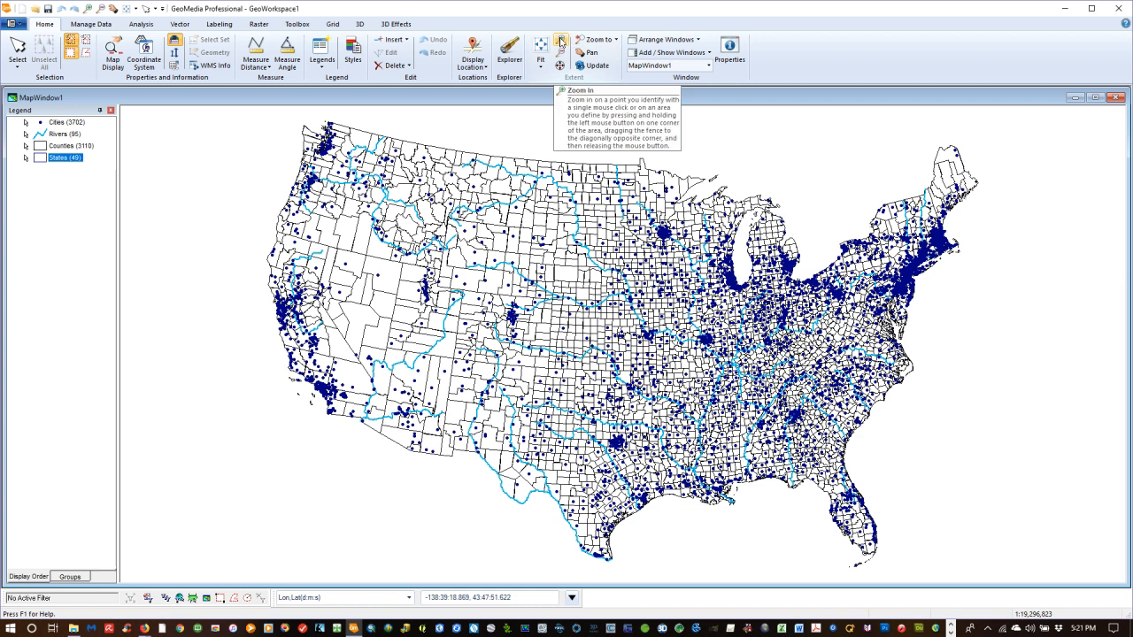
- Examine the full attribute list of the Waukegan, IL city point on the western shore of Lake Michigan
{"action": "left_click", "coordinate": [561, 41]}
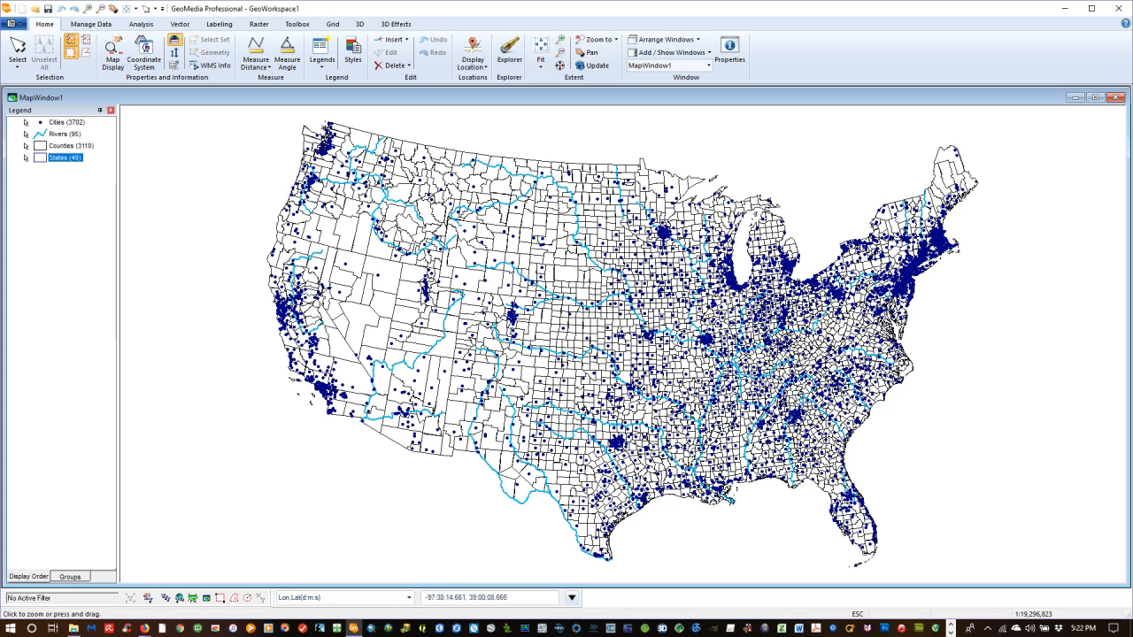
{"action": "left_click", "coordinate": [606, 322]}
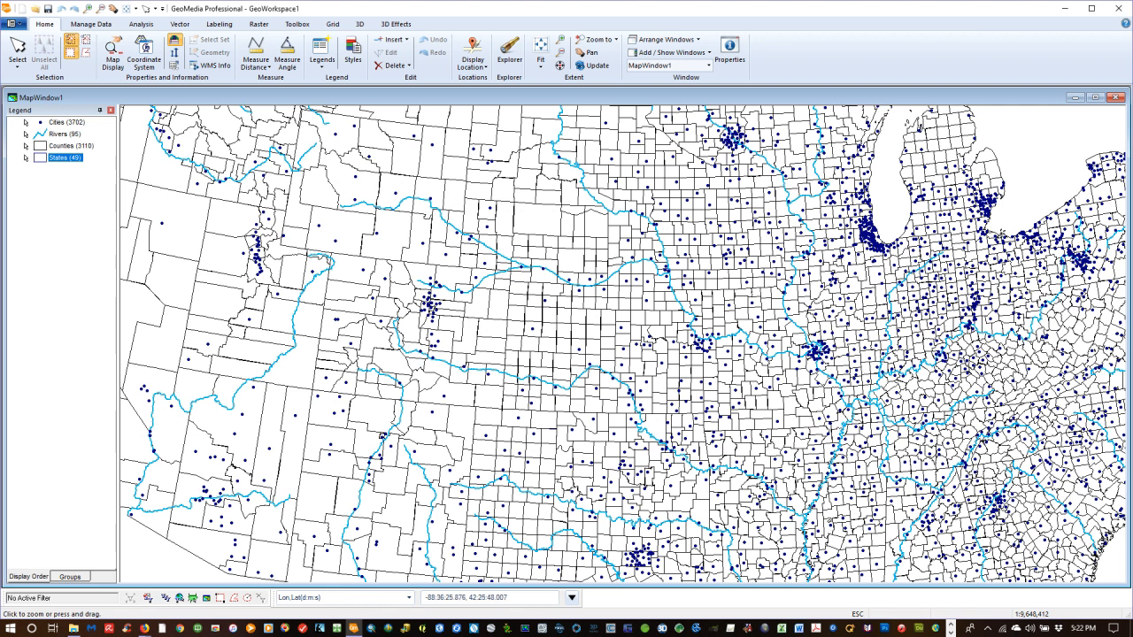
{"action": "left_click", "coordinate": [835, 186]}
{"action": "left_click_drag", "start_coordinate": [860, 248], "coordinate": [896, 253]}
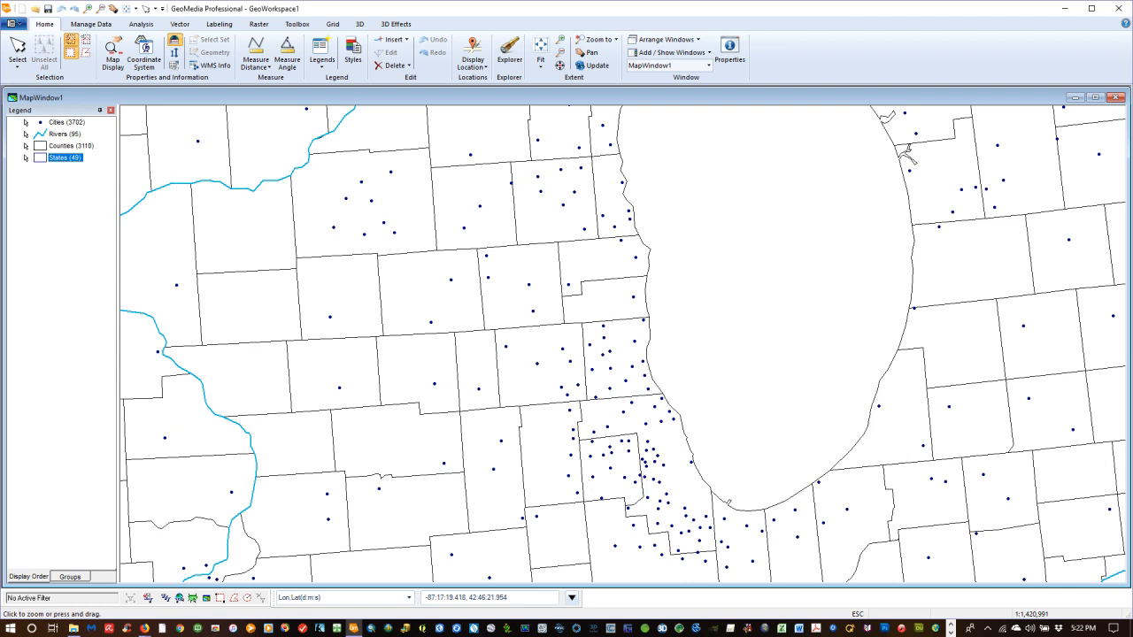
{"action": "key", "text": "Escape"}
{"action": "double_click", "coordinate": [634, 338]}
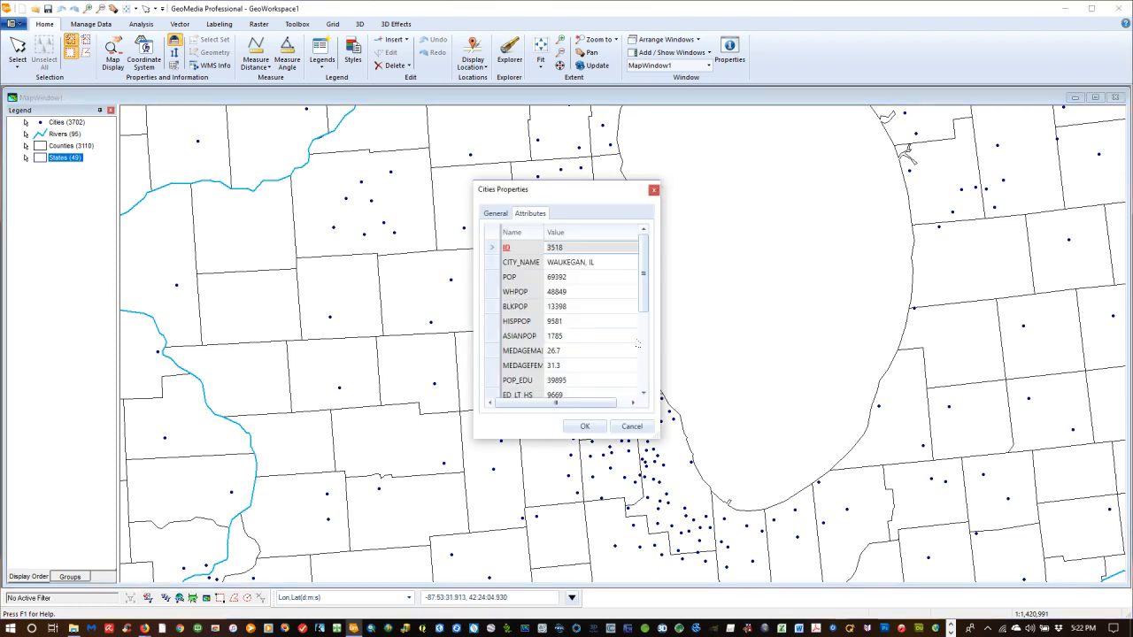
{"action": "mouse_move", "coordinate": [643, 306]}
{"action": "left_mouse_down"}
{"action": "mouse_move", "coordinate": [641, 389]}
{"action": "mouse_move", "coordinate": [644, 296]}
{"action": "left_mouse_up"}
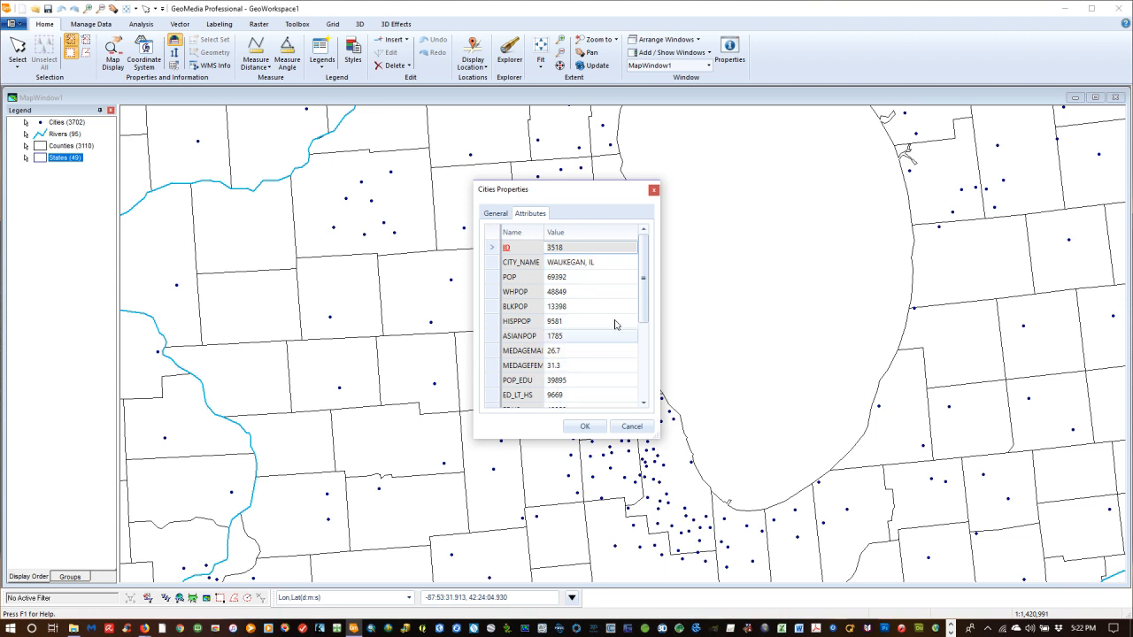
{"action": "left_click_drag", "start_coordinate": [644, 296], "coordinate": [648, 376]}
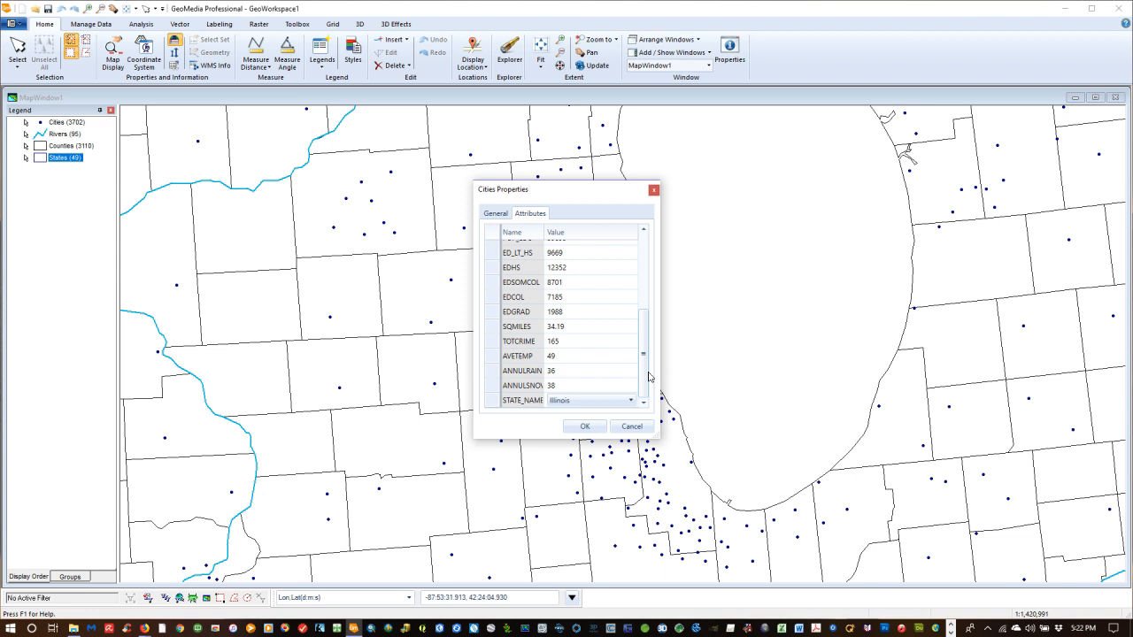
{"action": "left_click", "coordinate": [587, 426]}
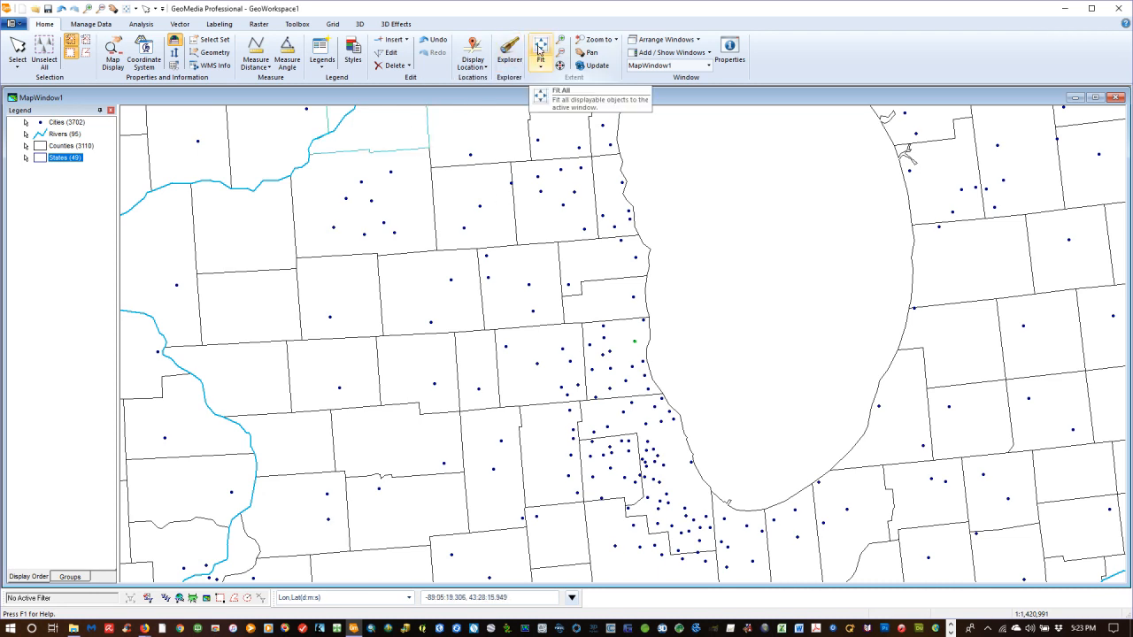
- View the US map at full extent, zoomed out and panned, and return it to full extent
{"action": "left_click", "coordinate": [540, 49]}
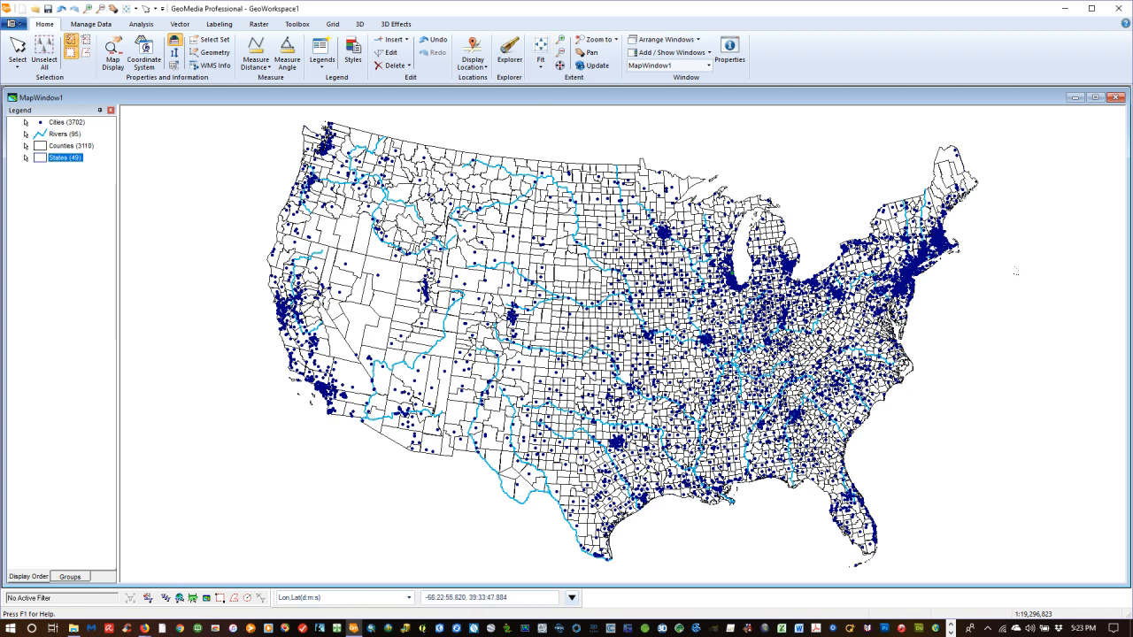
{"action": "left_click", "coordinate": [559, 58]}
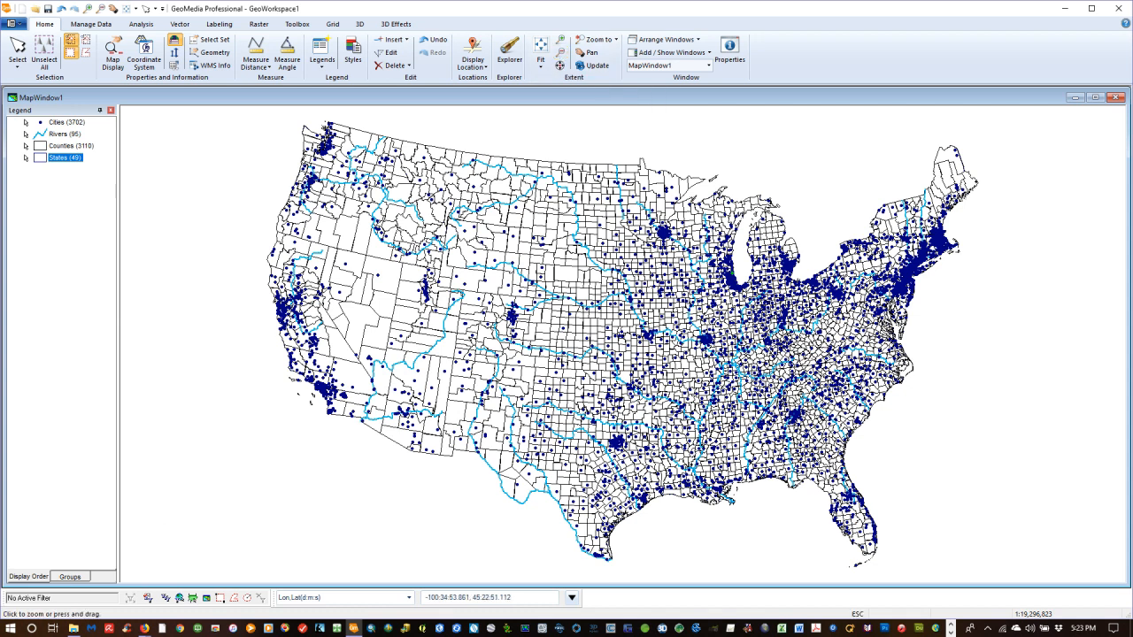
{"action": "left_click", "coordinate": [582, 332]}
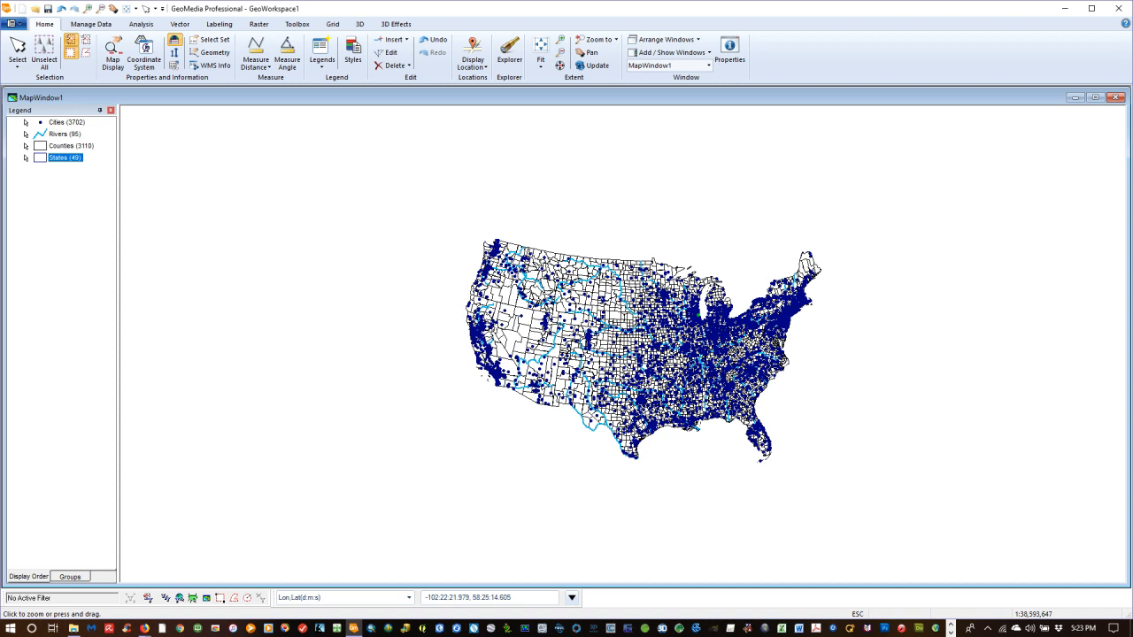
{"action": "key", "text": "Escape"}
{"action": "left_click", "coordinate": [541, 49]}
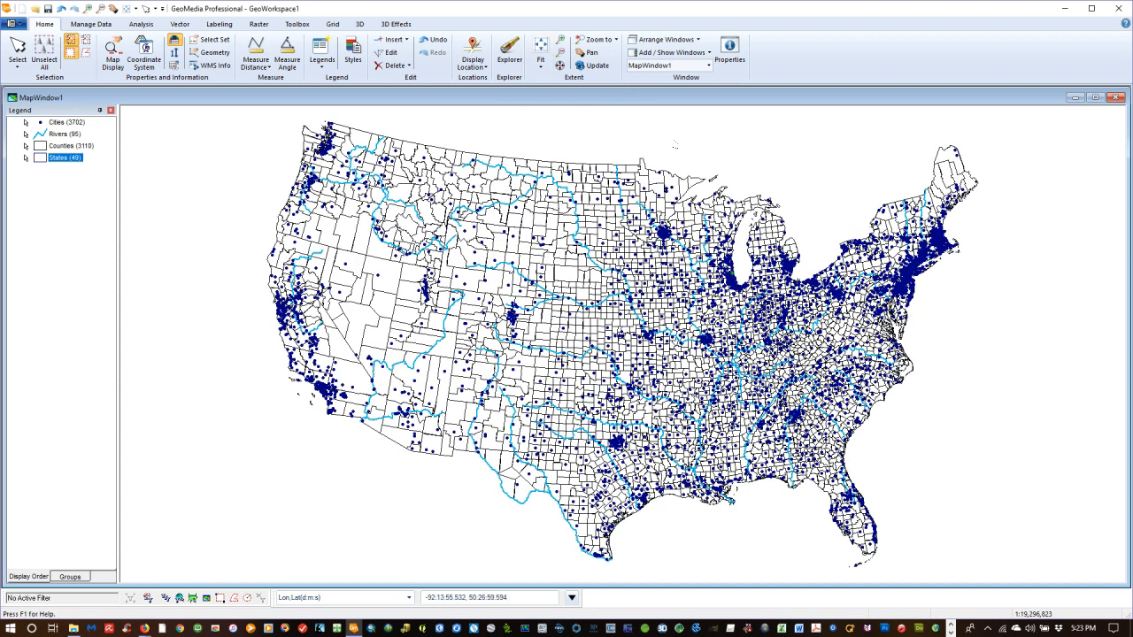
{"action": "left_click", "coordinate": [585, 53]}
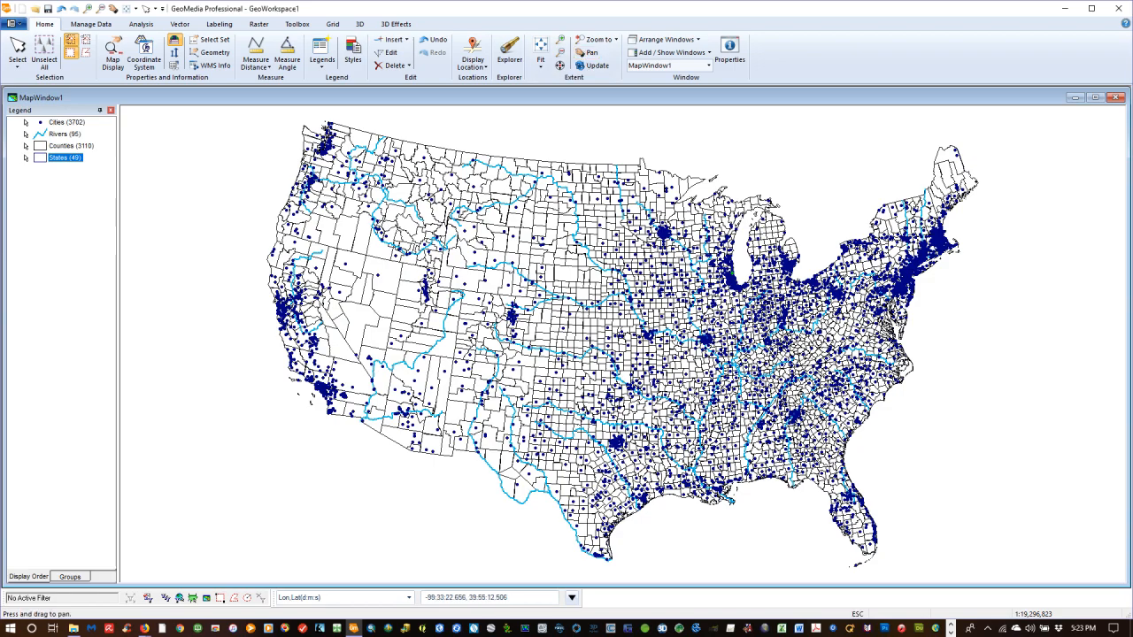
{"action": "left_click_drag", "start_coordinate": [614, 345], "coordinate": [511, 327]}
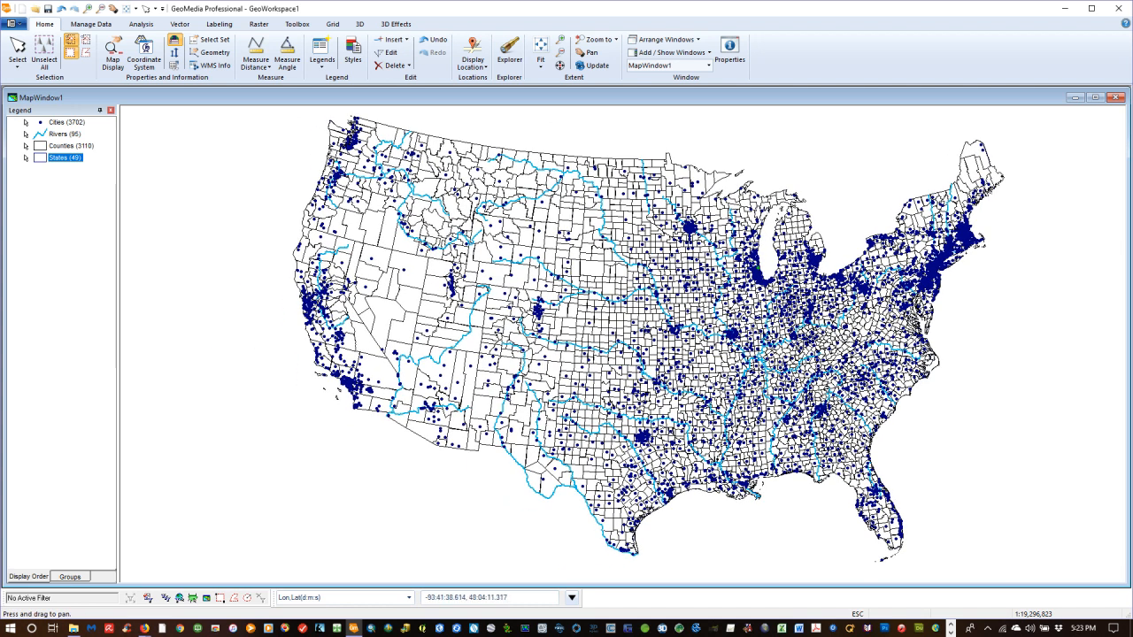
{"action": "key", "text": "Escape"}
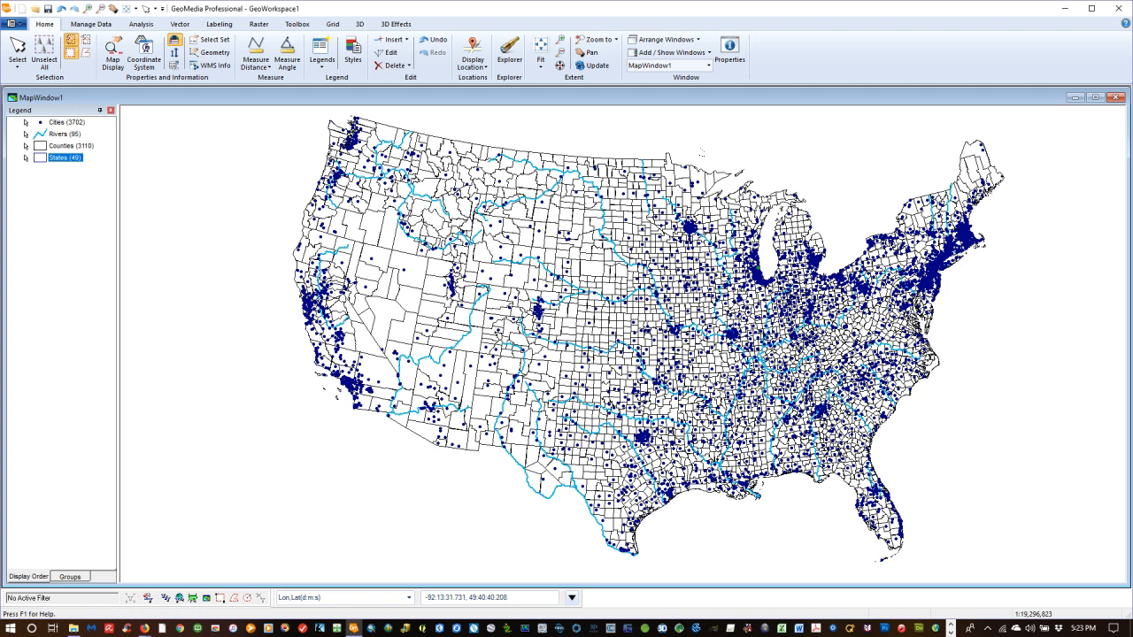
{"action": "left_click", "coordinate": [541, 44]}
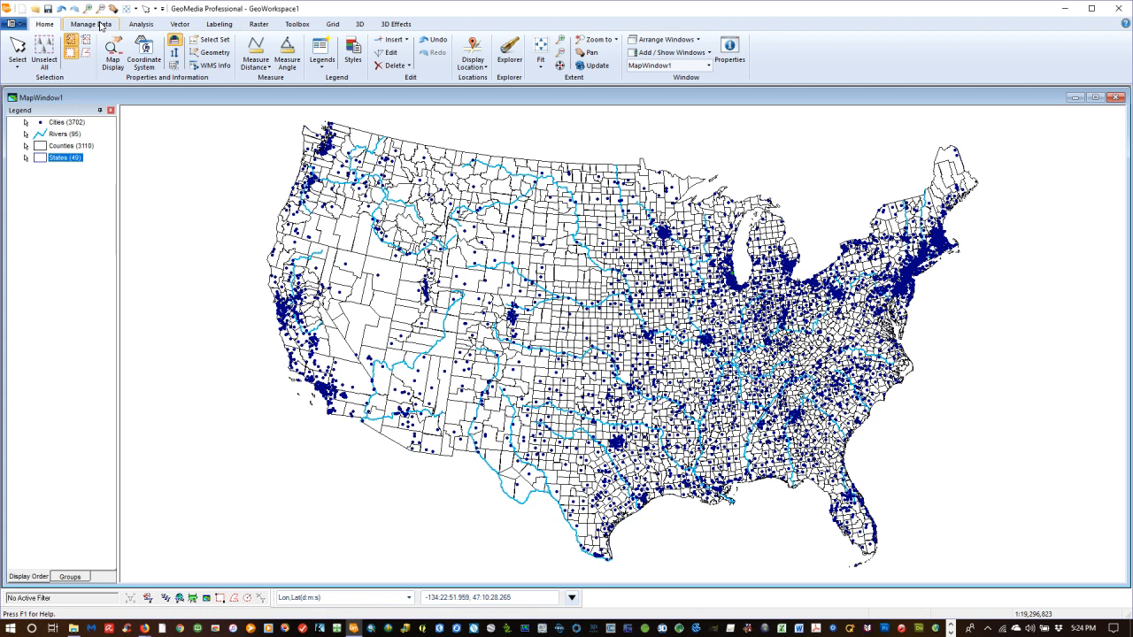
- Display the north arrow and the scale bar in the map window
{"action": "left_click", "coordinate": [100, 26]}
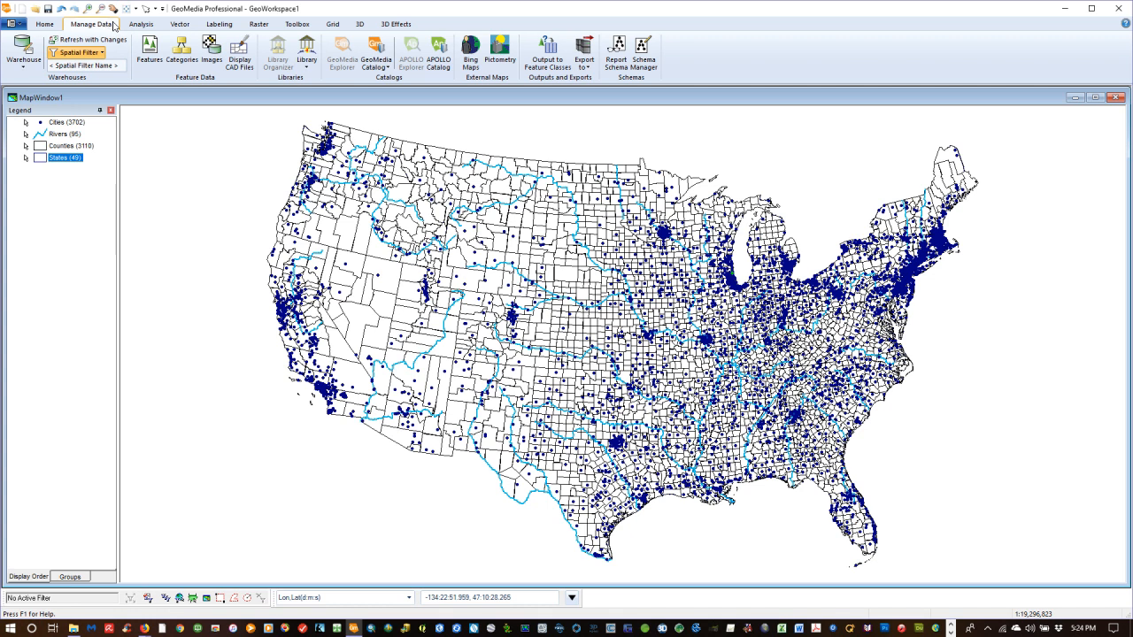
{"action": "left_click", "coordinate": [296, 24]}
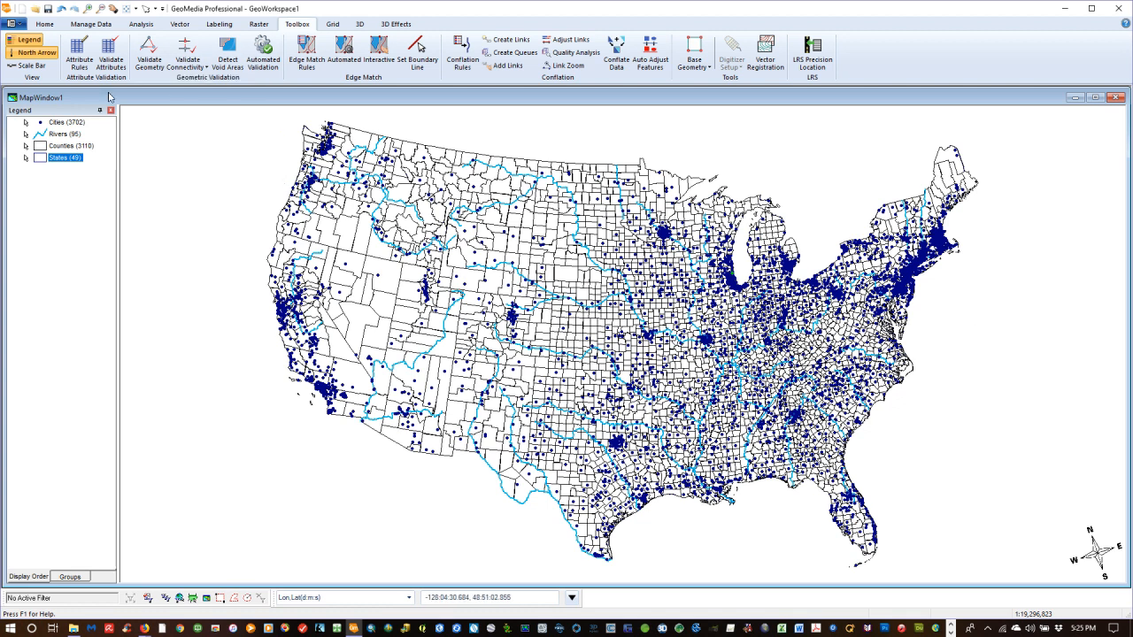
{"action": "left_click", "coordinate": [31, 68]}
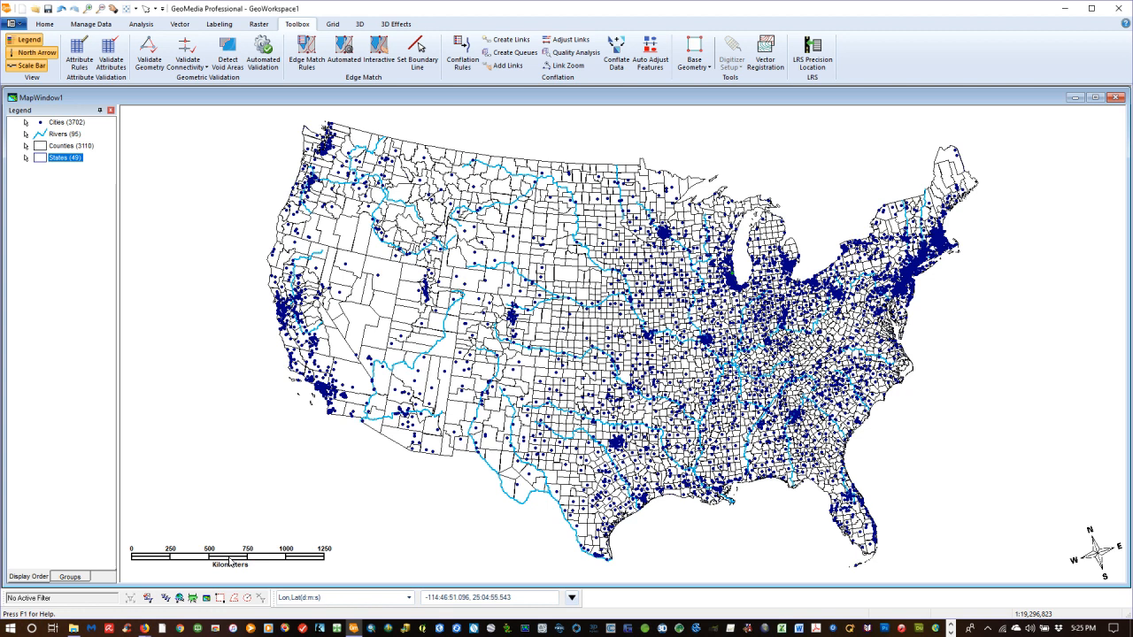
- Set the scale bar's interval unit to mi in its properties
{"action": "double_click", "coordinate": [229, 563]}
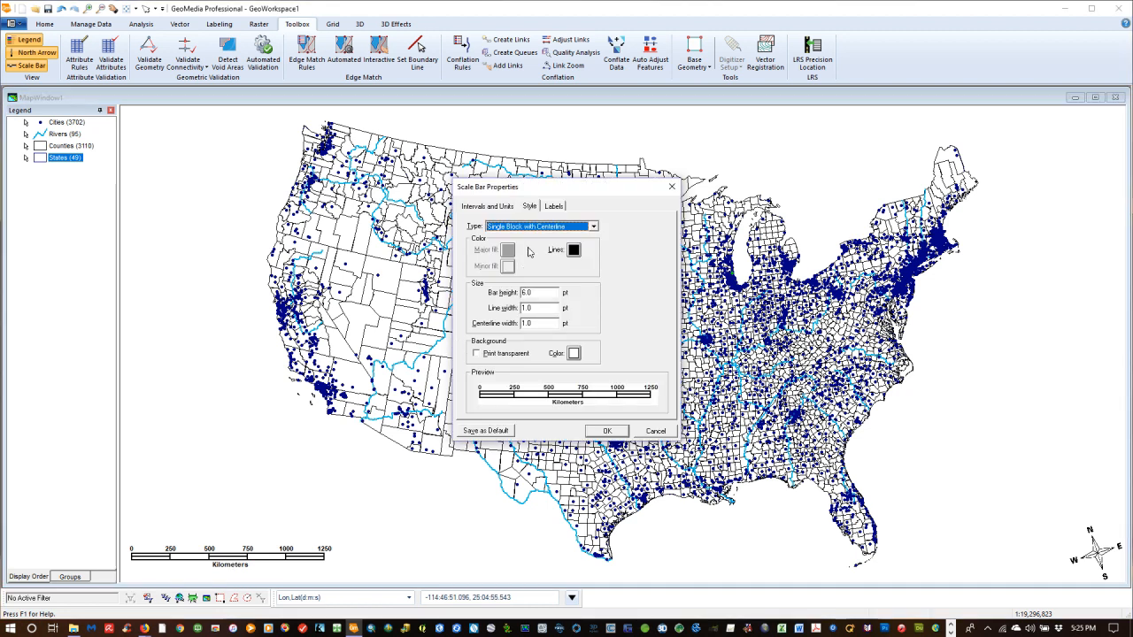
{"action": "left_click", "coordinate": [490, 207]}
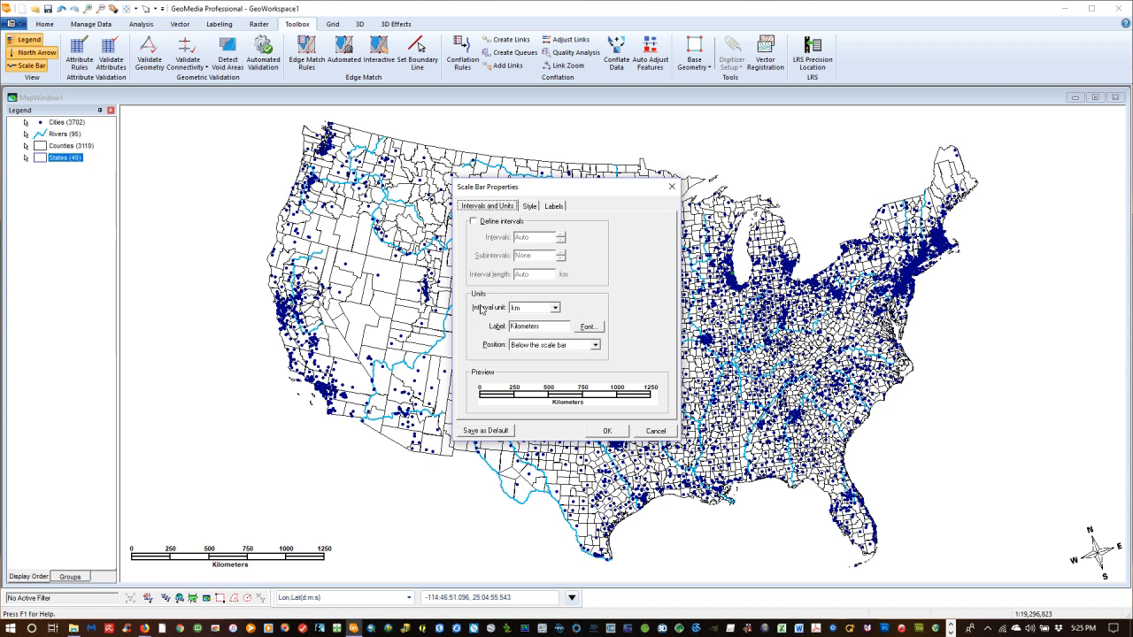
{"action": "left_click", "coordinate": [555, 310]}
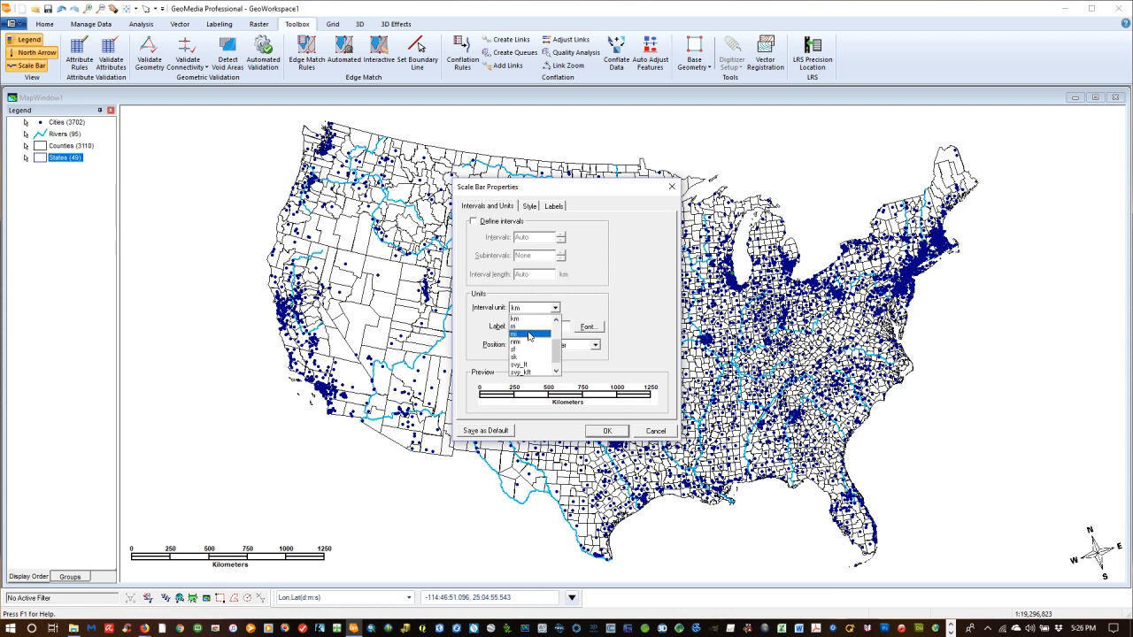
{"action": "left_click", "coordinate": [529, 334]}
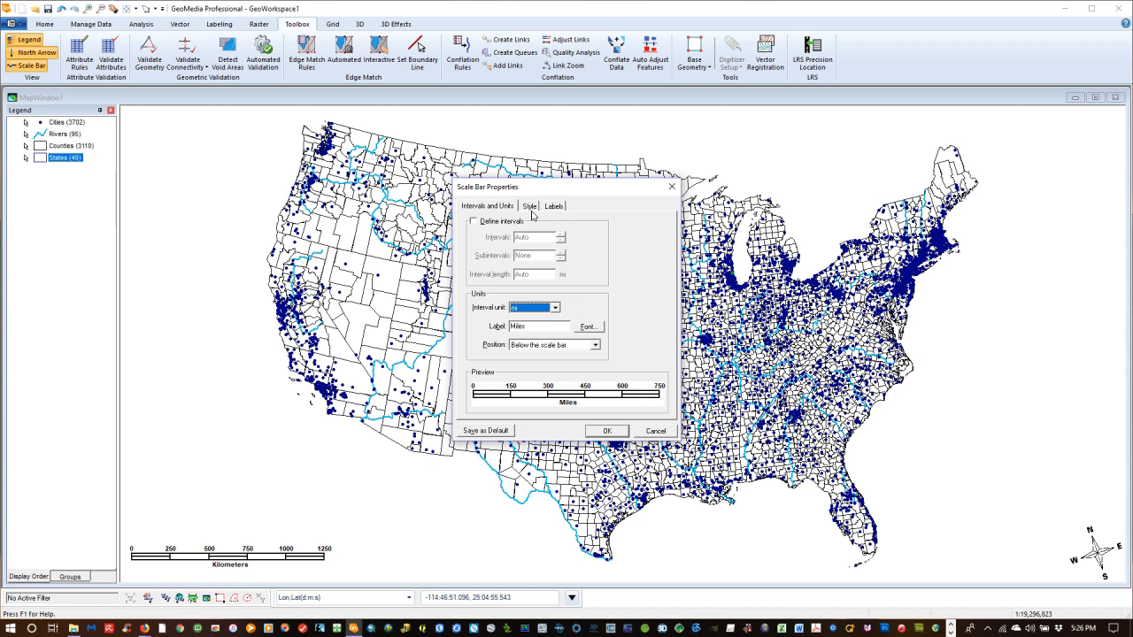
- Change the scale bar's style type to Double Block
{"action": "left_click", "coordinate": [529, 207]}
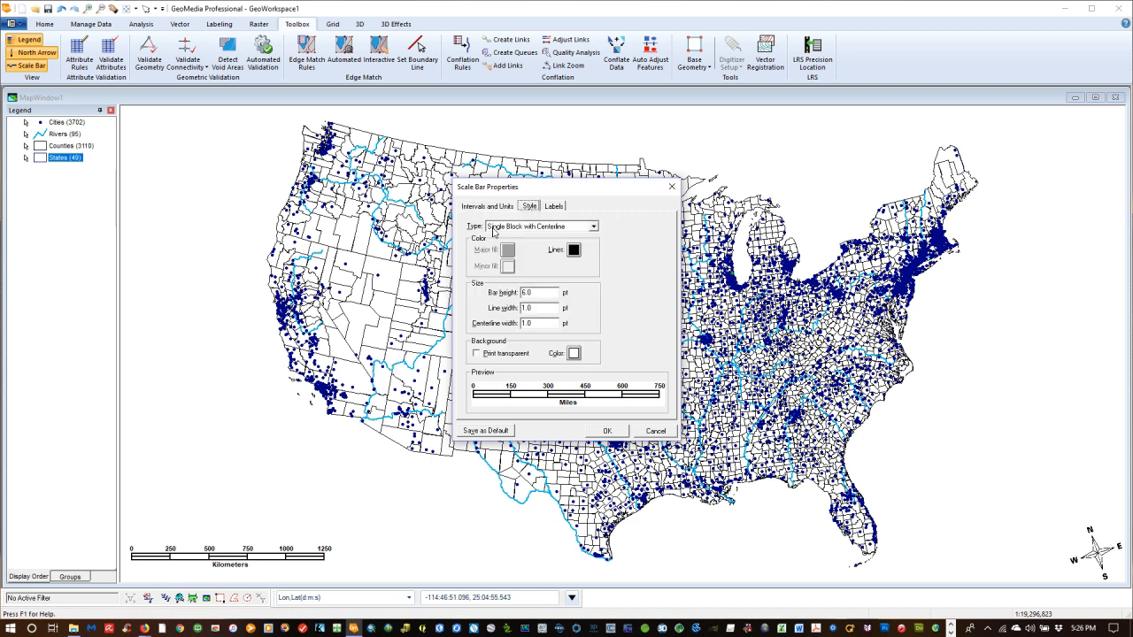
{"action": "left_click", "coordinate": [593, 227]}
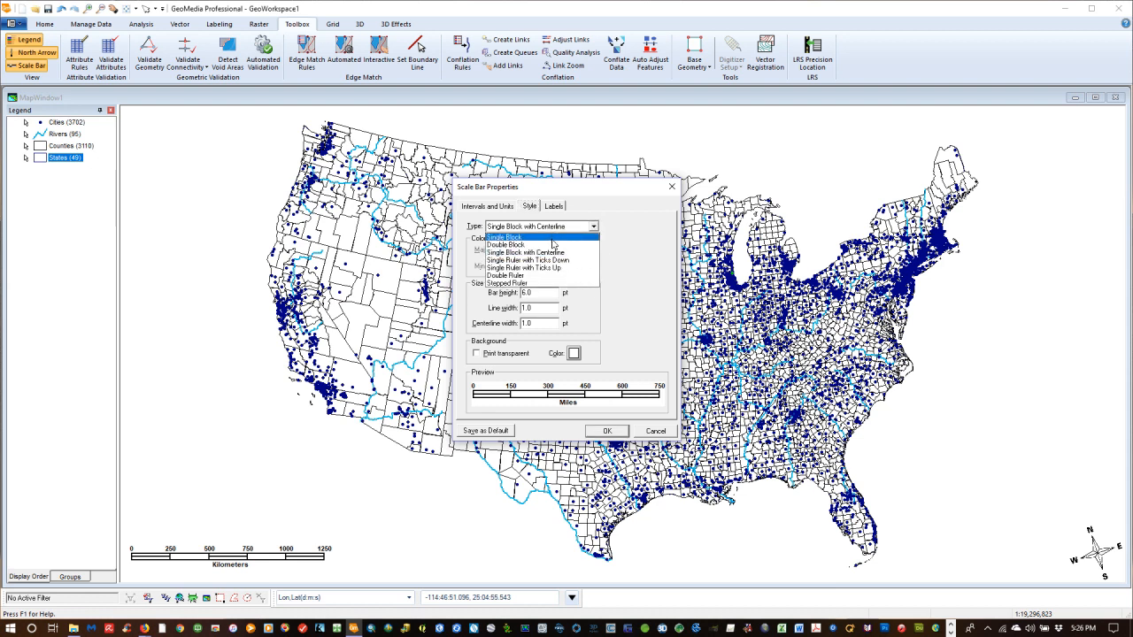
{"action": "left_click", "coordinate": [556, 245]}
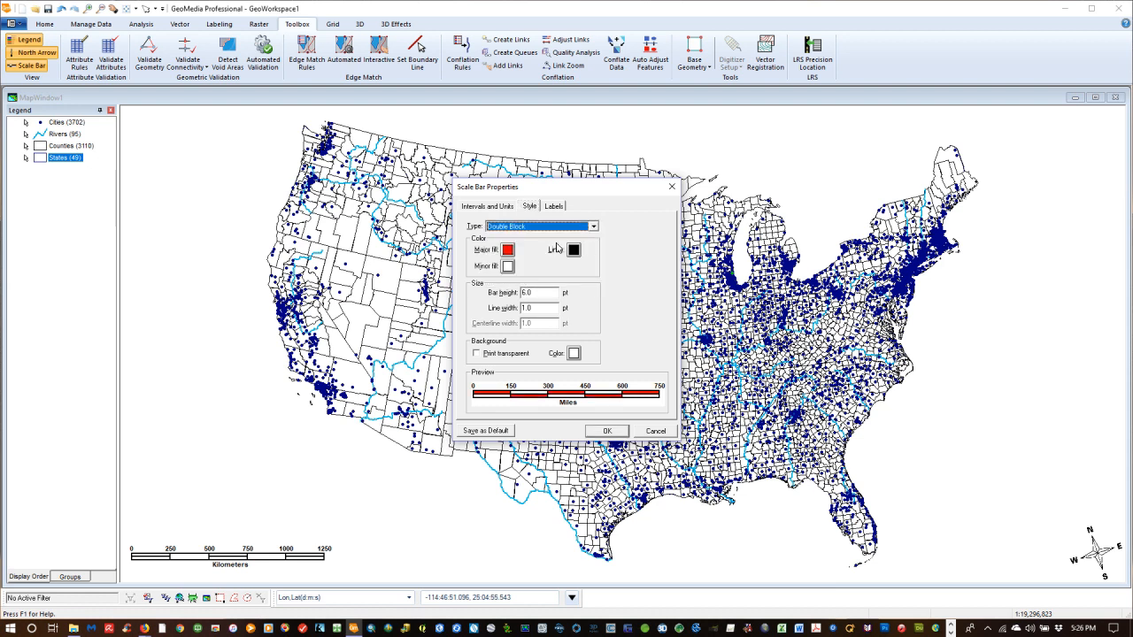
- Apply the scale bar property changes to the map and clear the legend selection
{"action": "left_click", "coordinate": [608, 432]}
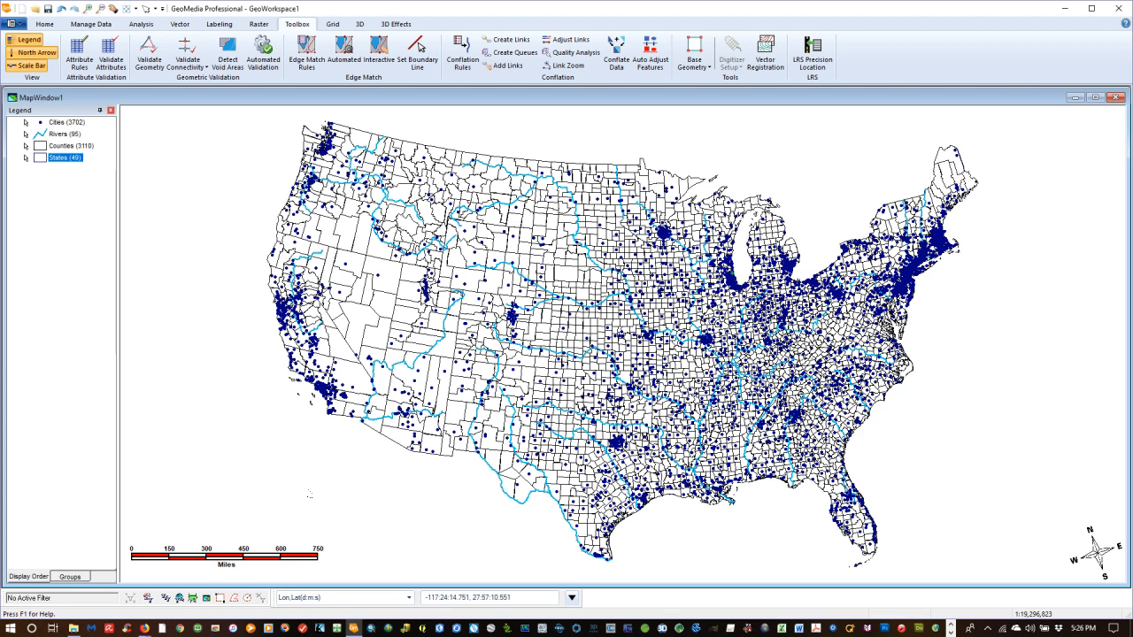
{"action": "left_click", "coordinate": [82, 275]}
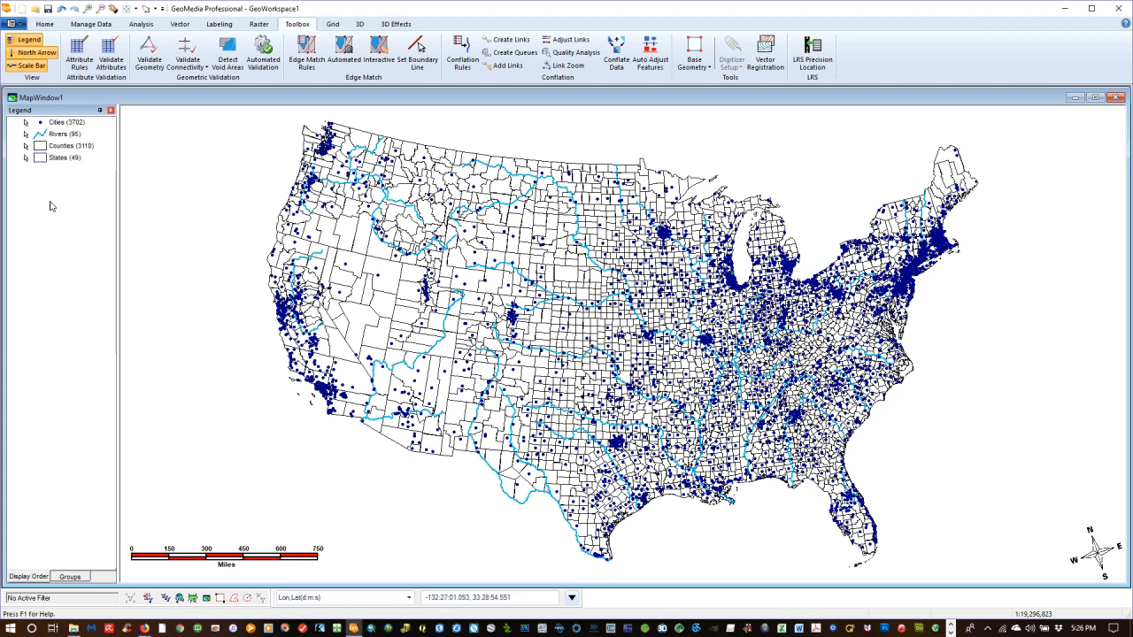
- Turn the display of the Cities legend entry off and back on
{"action": "right_click", "coordinate": [58, 125]}
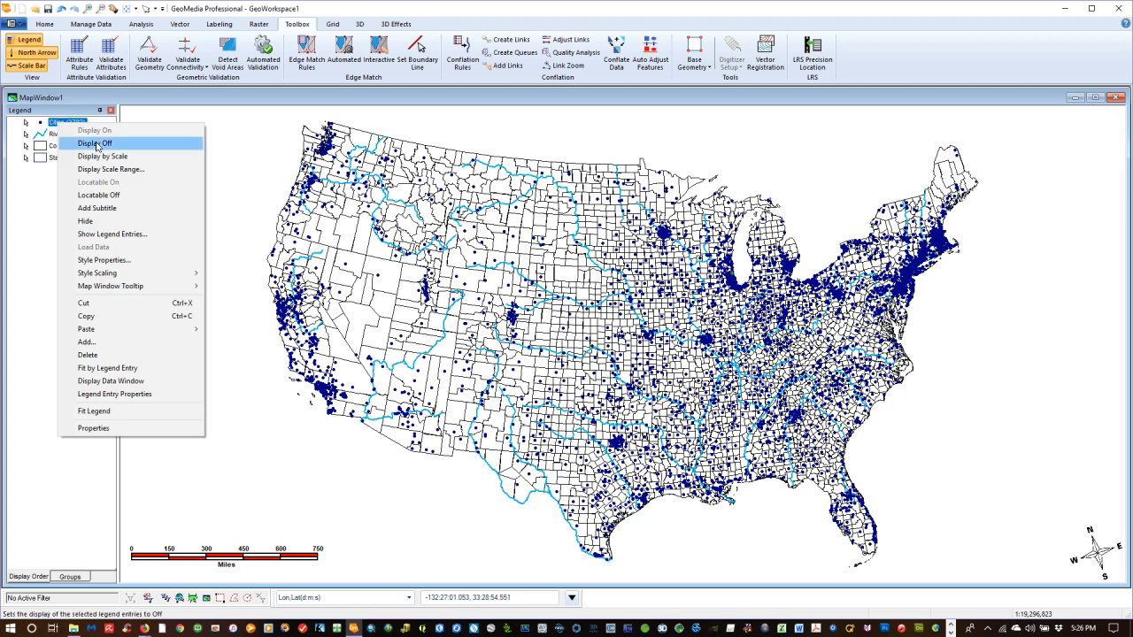
{"action": "left_click", "coordinate": [96, 143]}
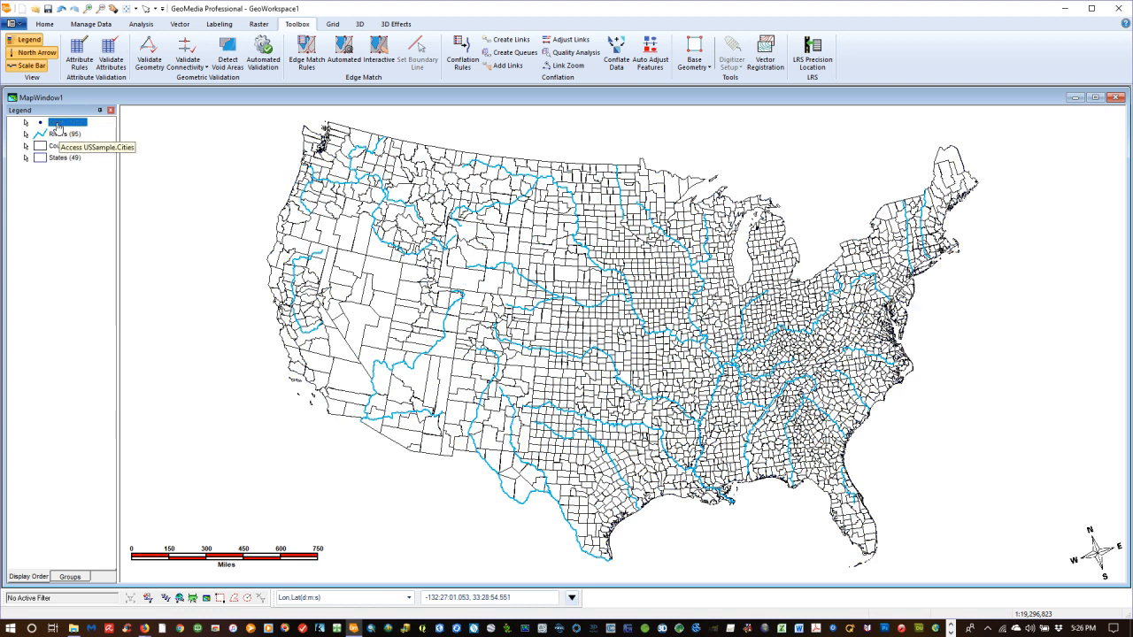
{"action": "right_click", "coordinate": [58, 124]}
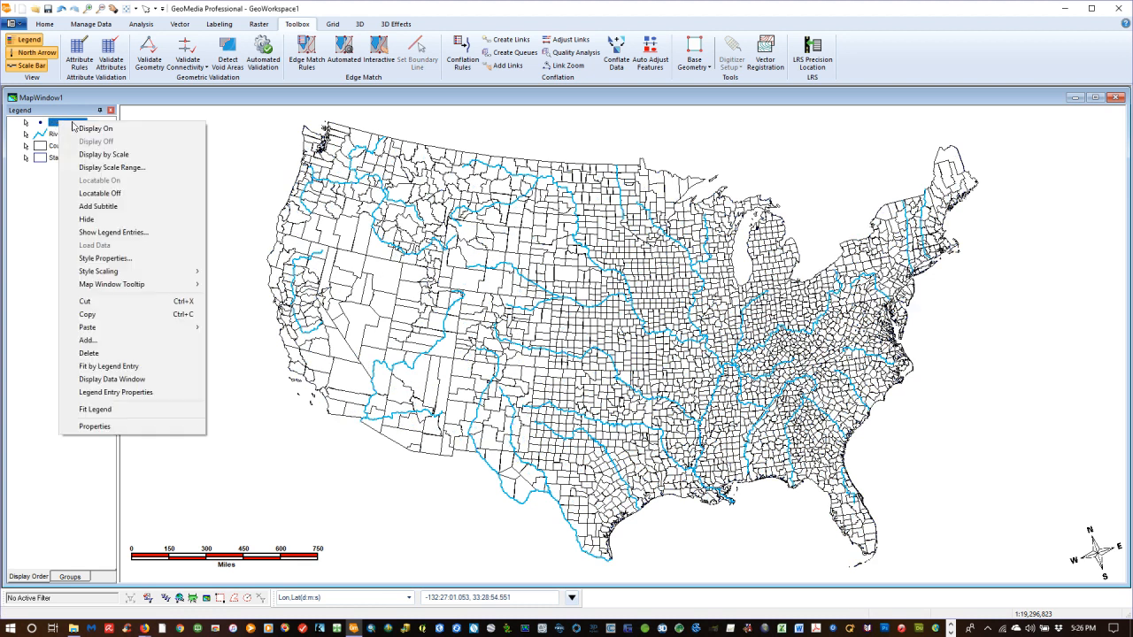
{"action": "left_click", "coordinate": [88, 130]}
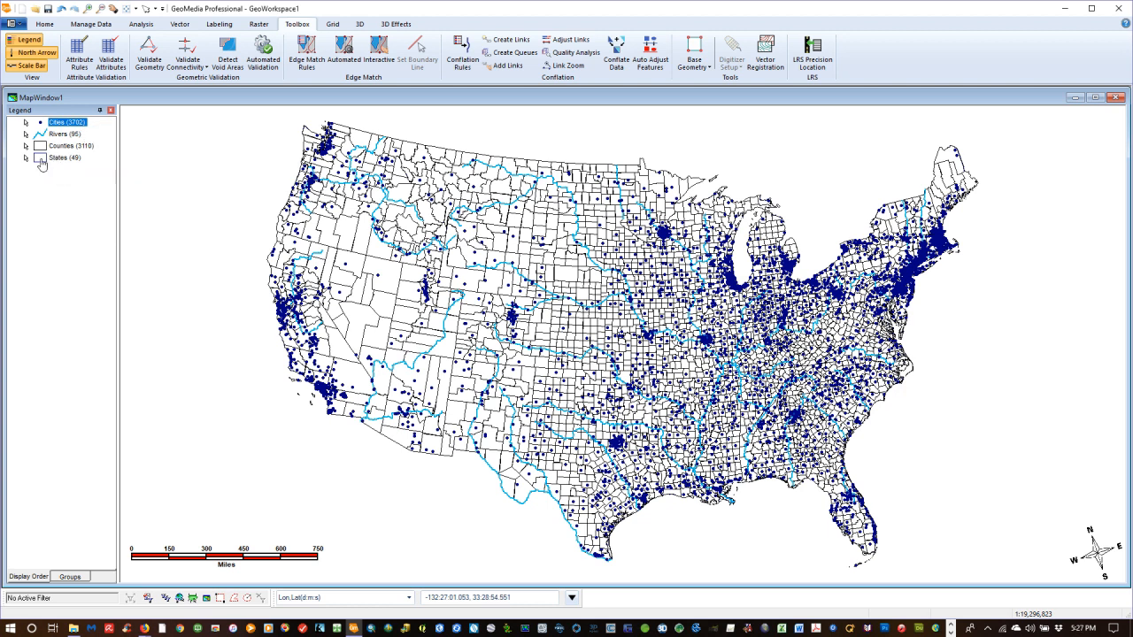
- Move States to first place in the legend's display order and review the attributes of the Alabama feature
{"action": "left_click_drag", "start_coordinate": [38, 165], "coordinate": [39, 127]}
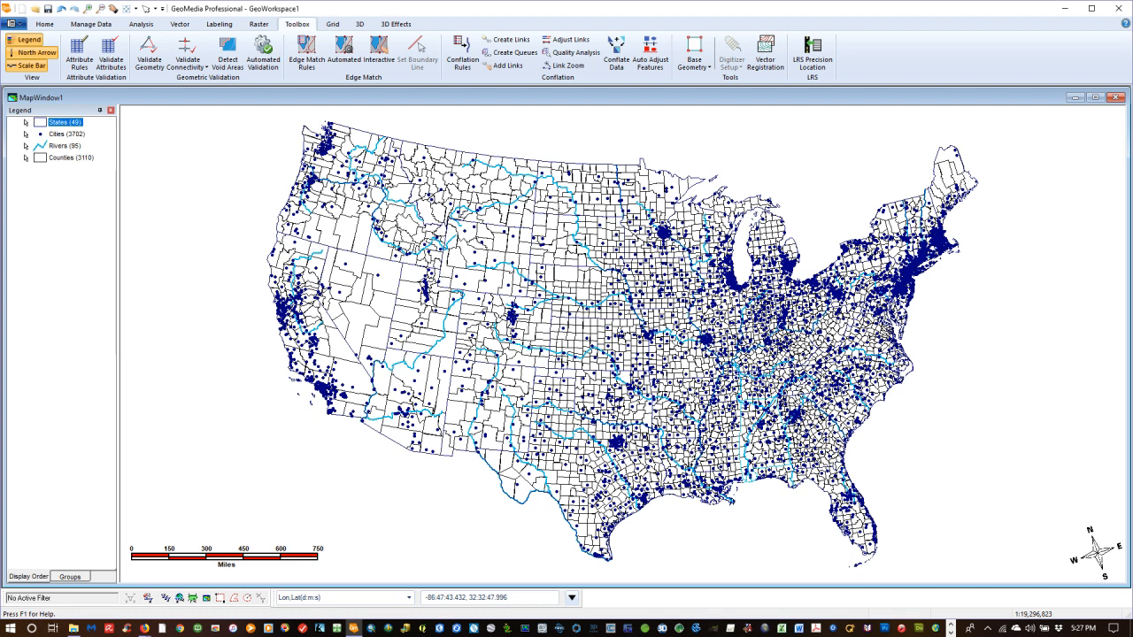
{"action": "left_click", "coordinate": [766, 442]}
{"action": "left_click", "coordinate": [801, 475]}
{"action": "double_click", "coordinate": [761, 436]}
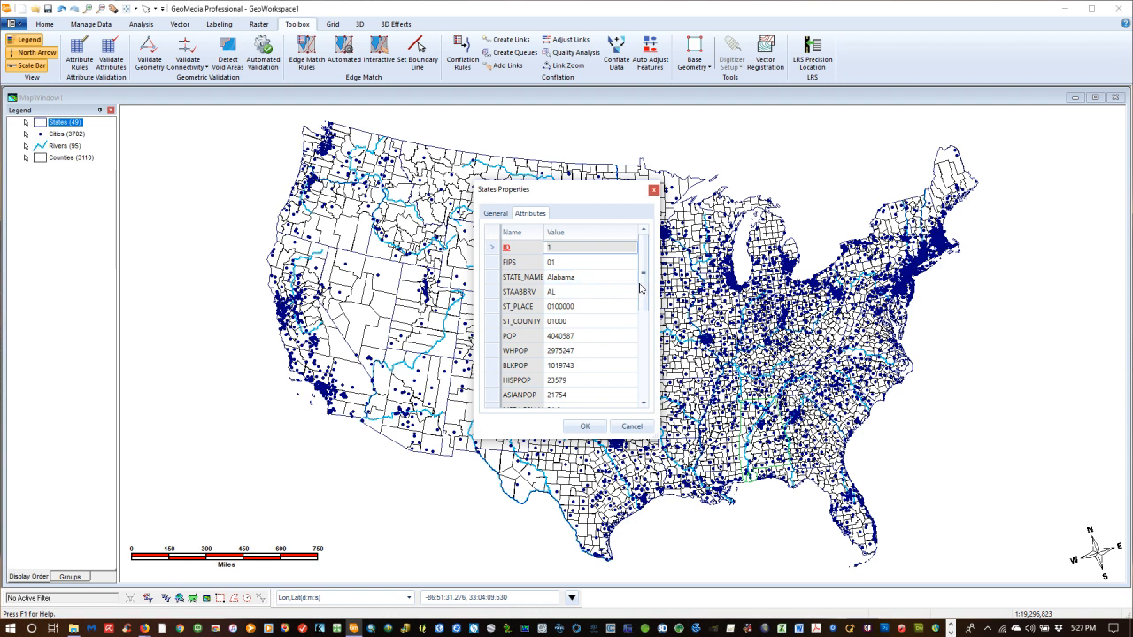
{"action": "scroll", "coordinate": [646, 354], "scroll_direction": "down", "scroll_amount": 3}
{"action": "scroll", "coordinate": [650, 400], "scroll_direction": "up", "scroll_amount": 3}
{"action": "left_click", "coordinate": [588, 426]}
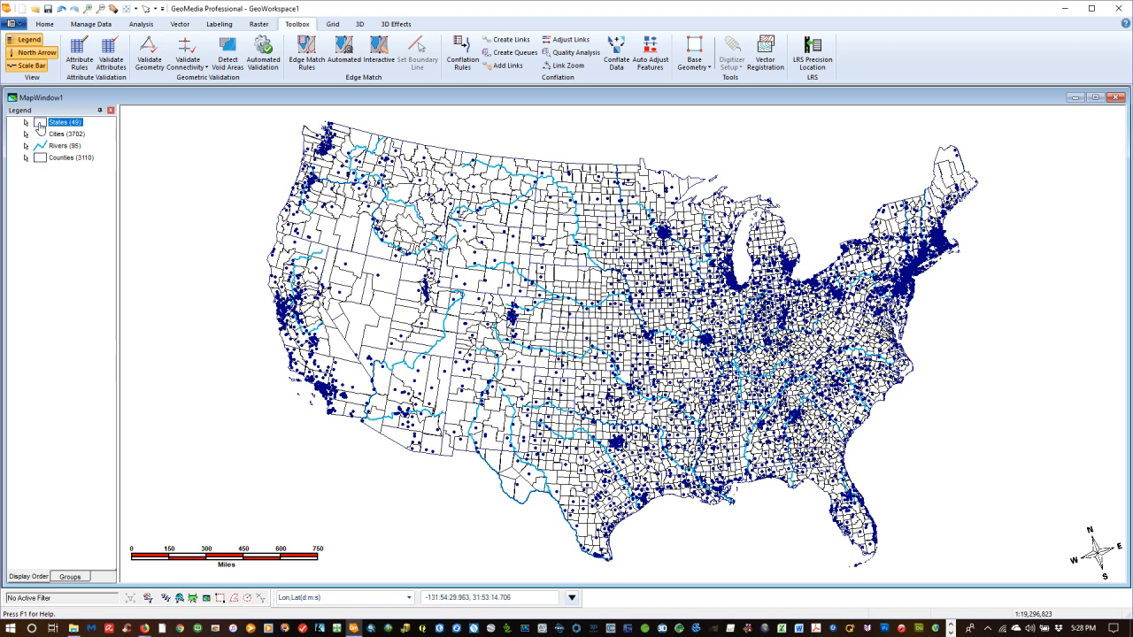
- Give the States entry a light grey fill and move it below Counties in the legend's display order
{"action": "double_click", "coordinate": [39, 123]}
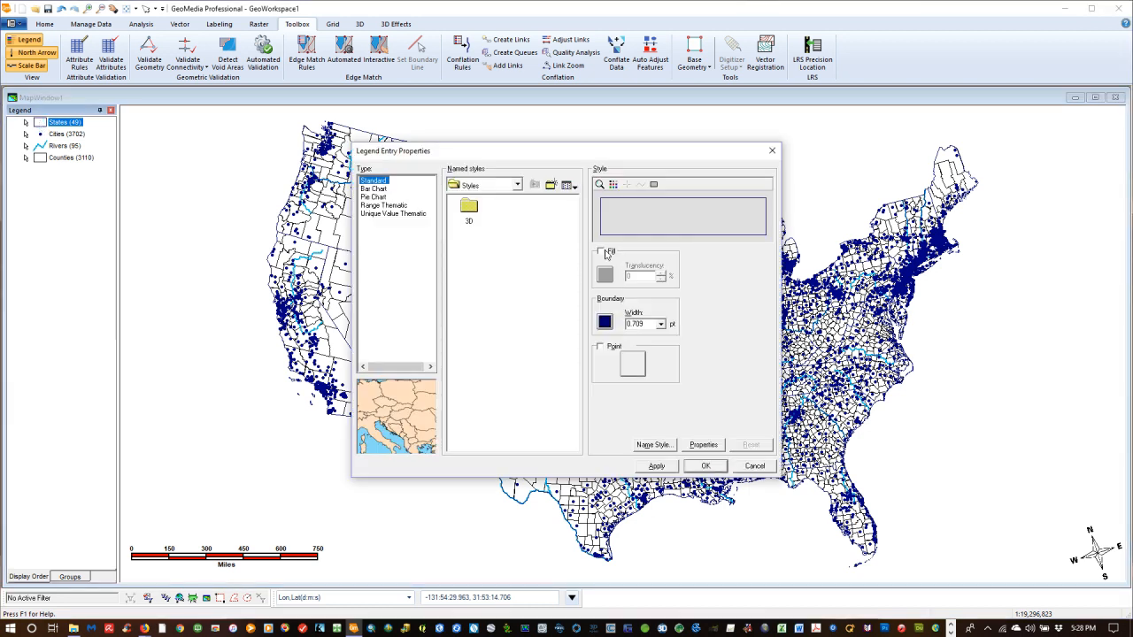
{"action": "left_click", "coordinate": [600, 252]}
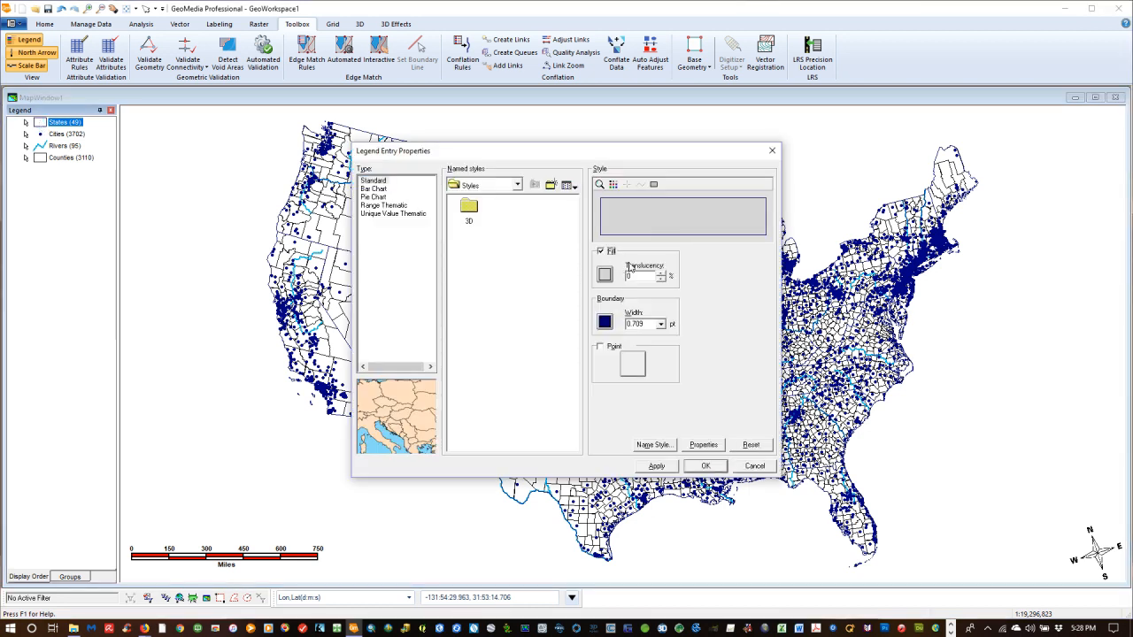
{"action": "left_click", "coordinate": [609, 279]}
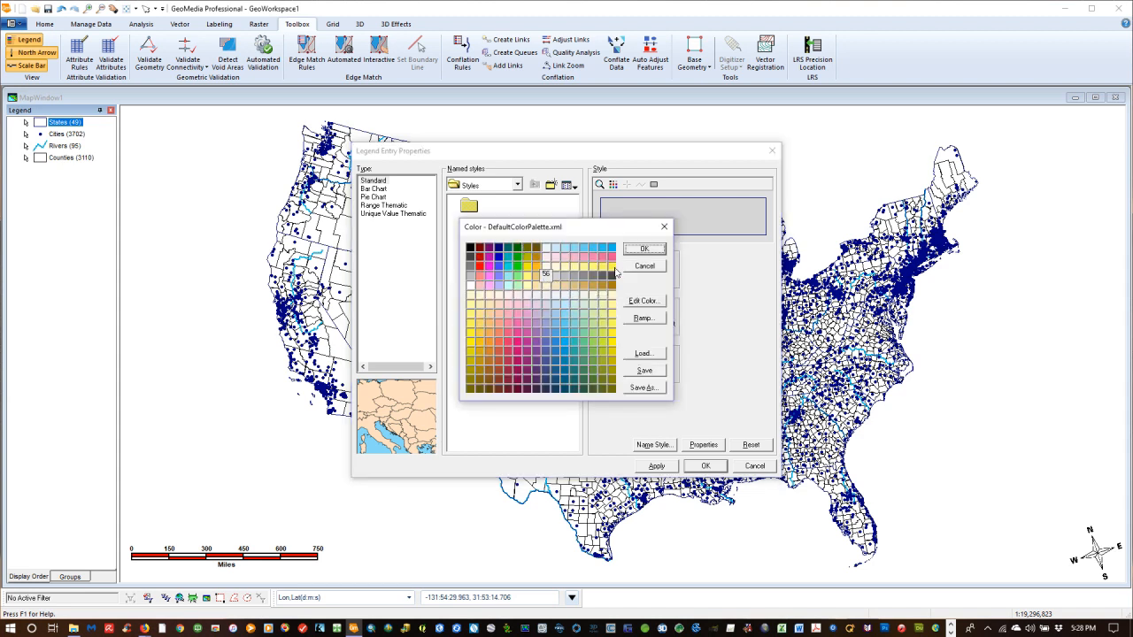
{"action": "left_click", "coordinate": [644, 249]}
{"action": "left_click", "coordinate": [643, 251]}
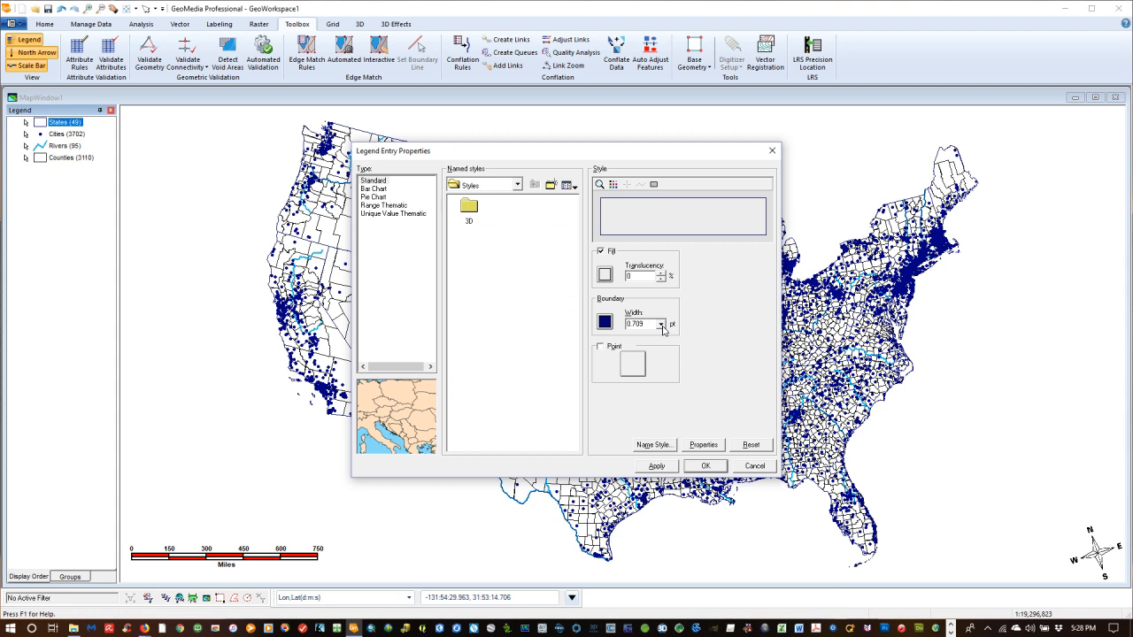
{"action": "left_click", "coordinate": [668, 469]}
{"action": "left_click", "coordinate": [705, 466]}
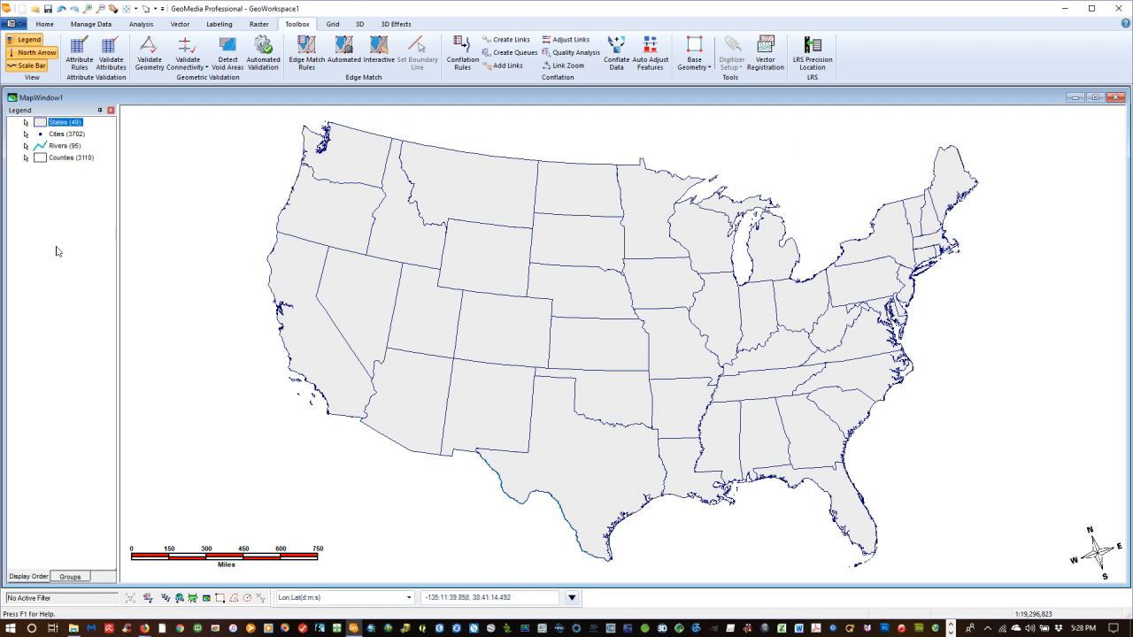
{"action": "left_click_drag", "start_coordinate": [44, 126], "coordinate": [52, 167]}
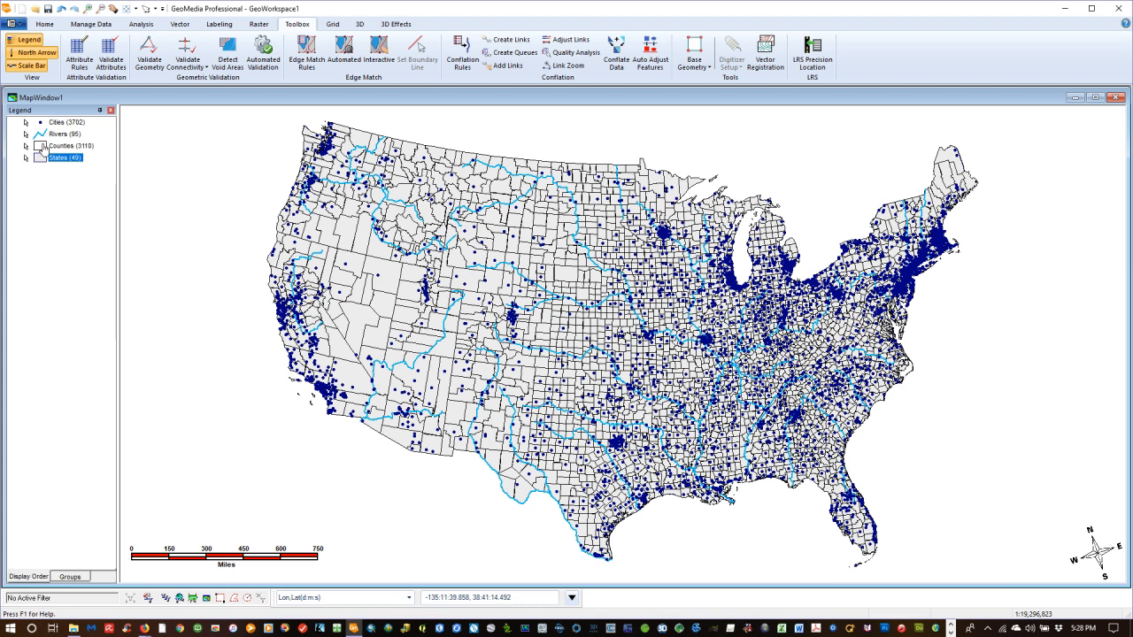
- Enable the fill of the Counties entry and colour it light orange
{"action": "double_click", "coordinate": [43, 145]}
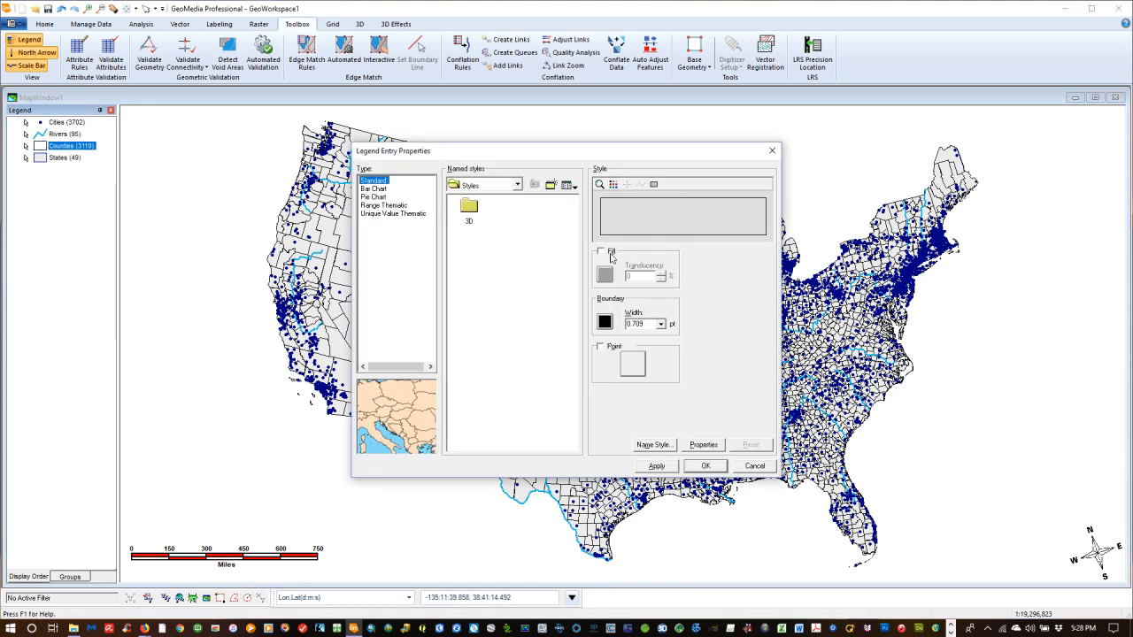
{"action": "left_click", "coordinate": [602, 253]}
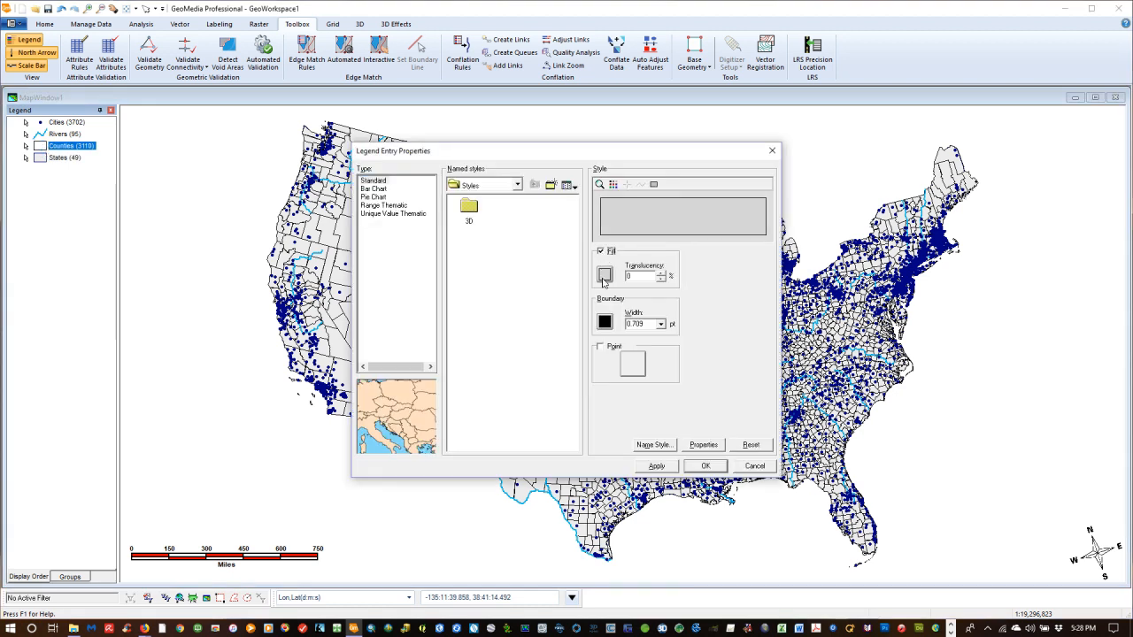
{"action": "left_click", "coordinate": [604, 276]}
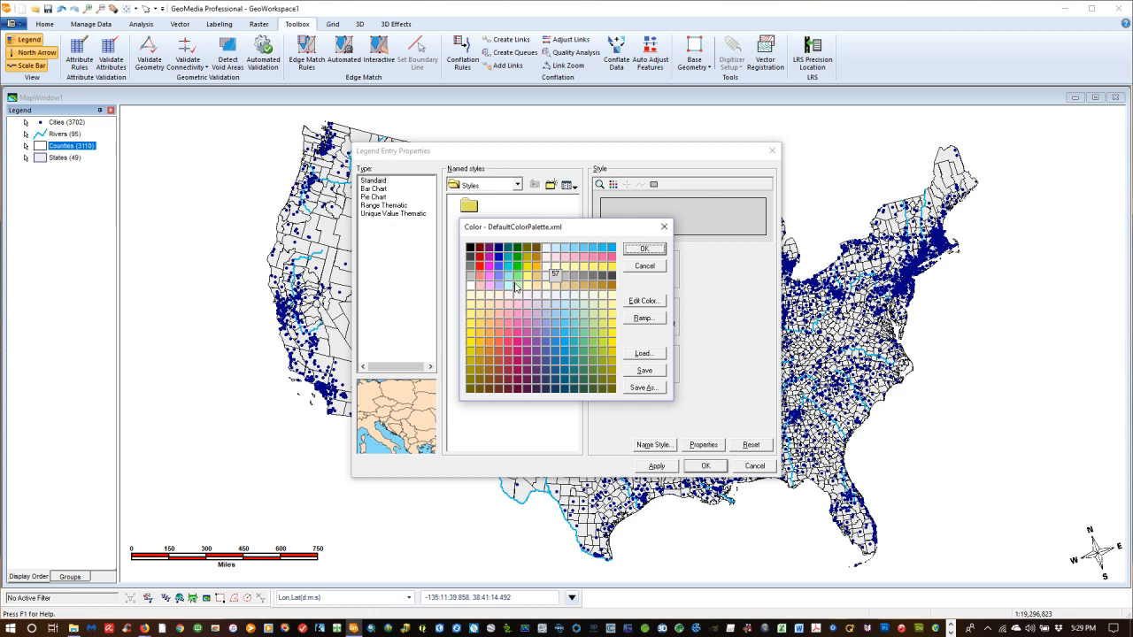
{"action": "left_click", "coordinate": [535, 284]}
{"action": "left_click", "coordinate": [645, 251]}
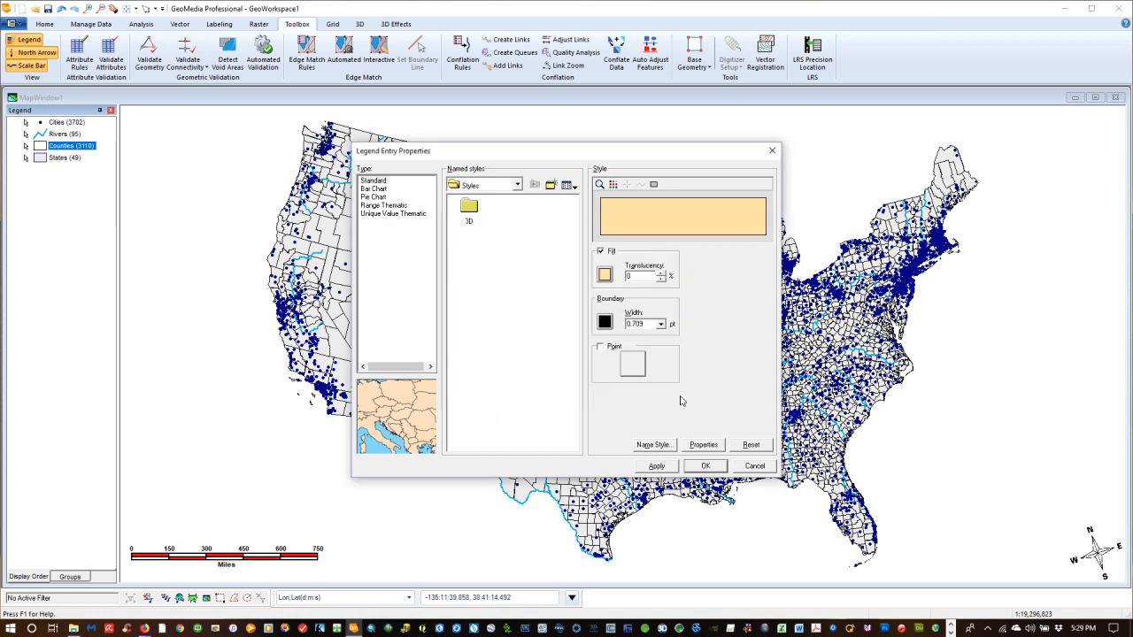
{"action": "left_click", "coordinate": [656, 465]}
{"action": "left_click", "coordinate": [706, 465]}
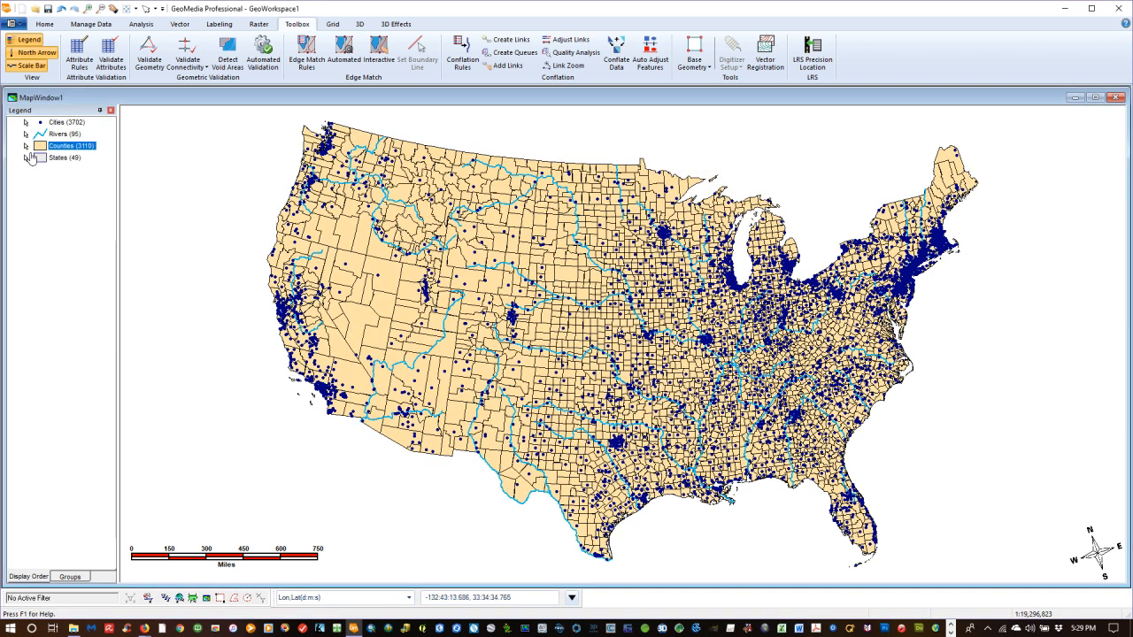
- Move the States entry above Cities in the legend so it draws over all other layers
{"action": "left_click", "coordinate": [70, 187]}
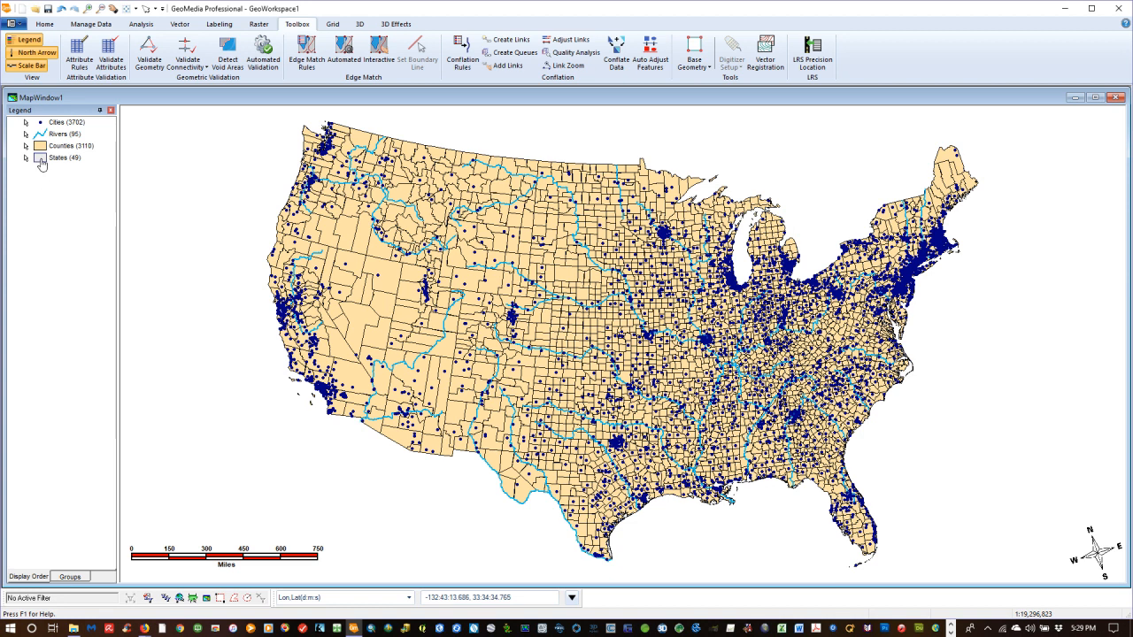
{"action": "left_click_drag", "start_coordinate": [40, 163], "coordinate": [49, 125]}
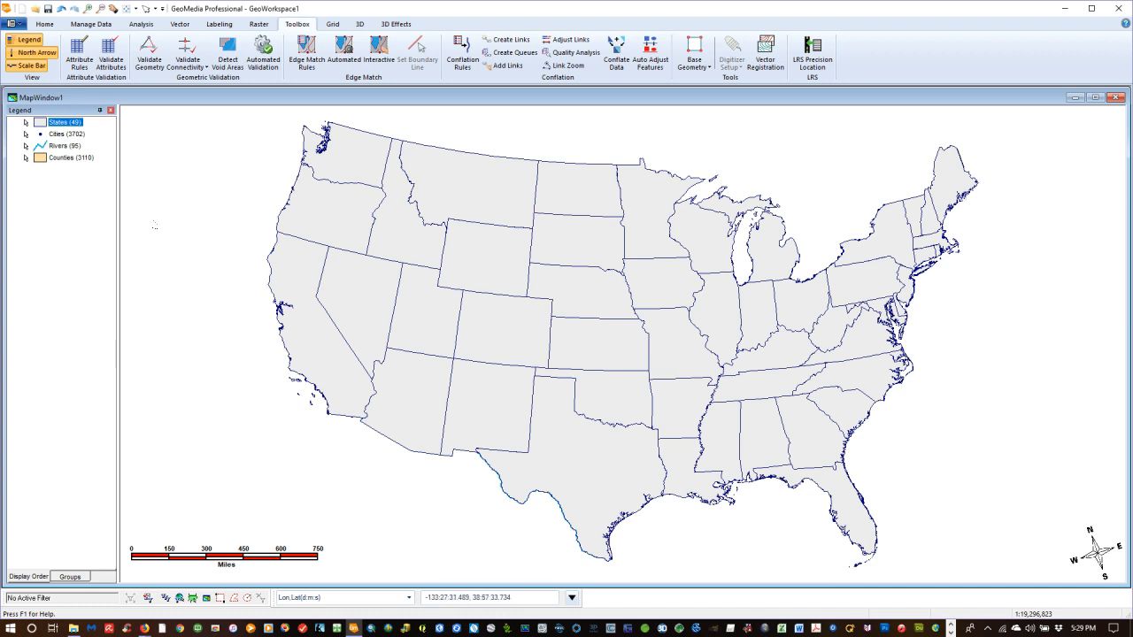
- Start inserting labels for the States feature class of the Access USSample connection
{"action": "left_click", "coordinate": [178, 24]}
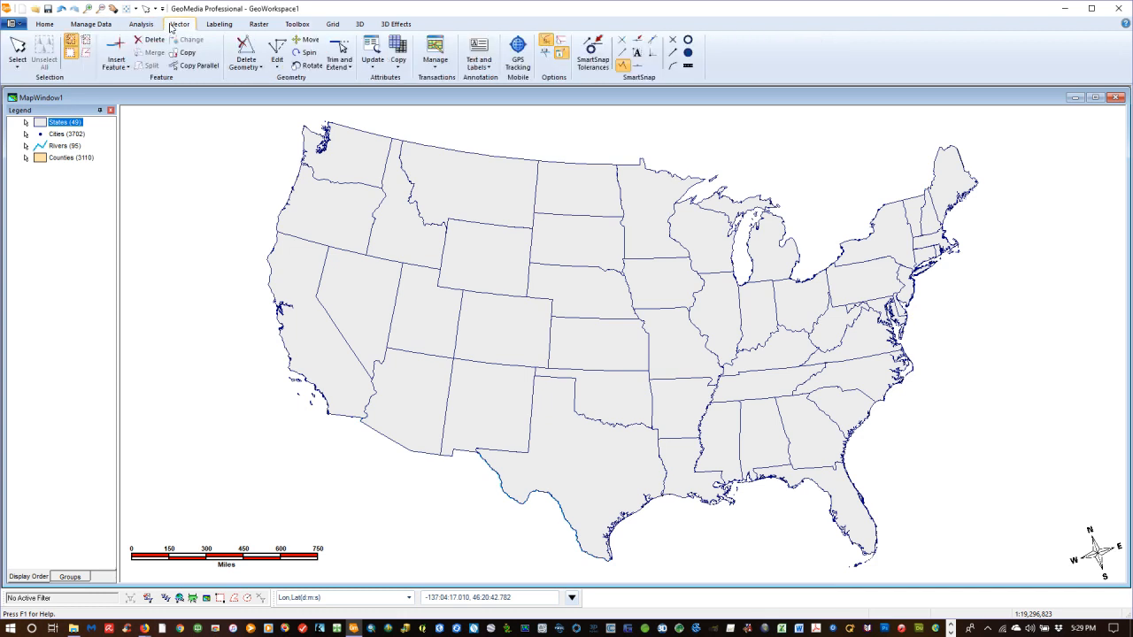
{"action": "left_click", "coordinate": [482, 65]}
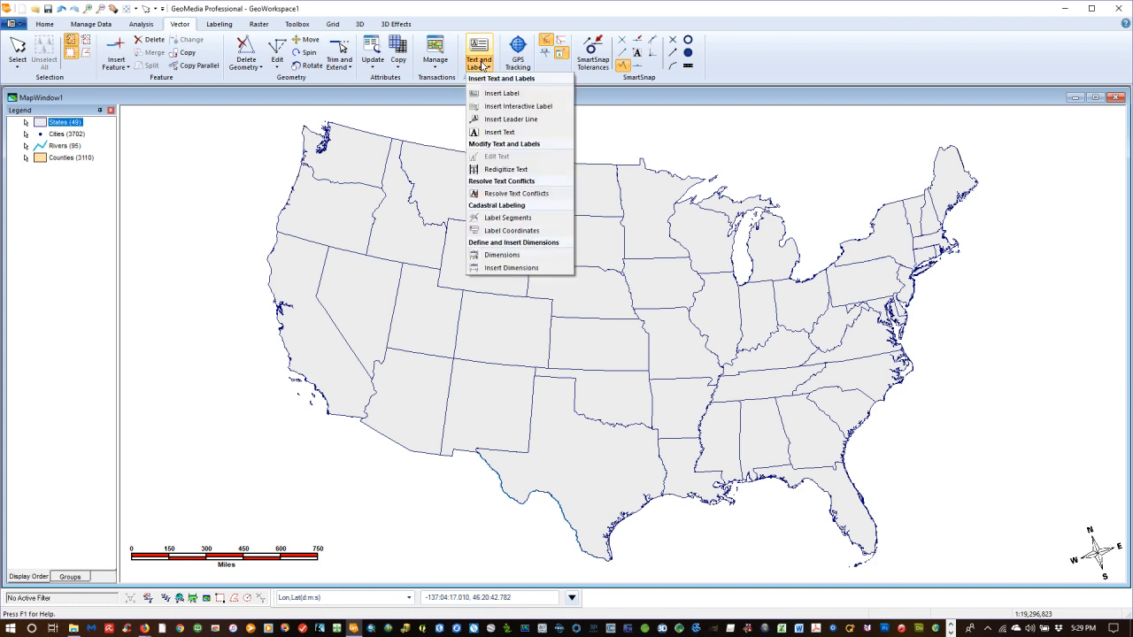
{"action": "left_click", "coordinate": [498, 94]}
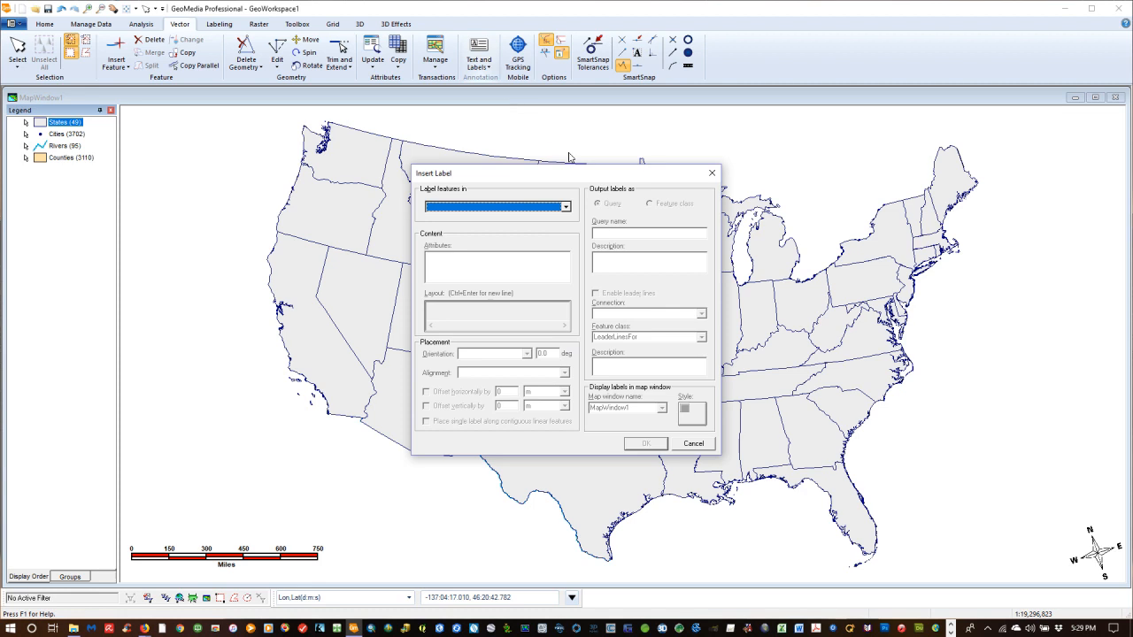
{"action": "left_click", "coordinate": [567, 206]}
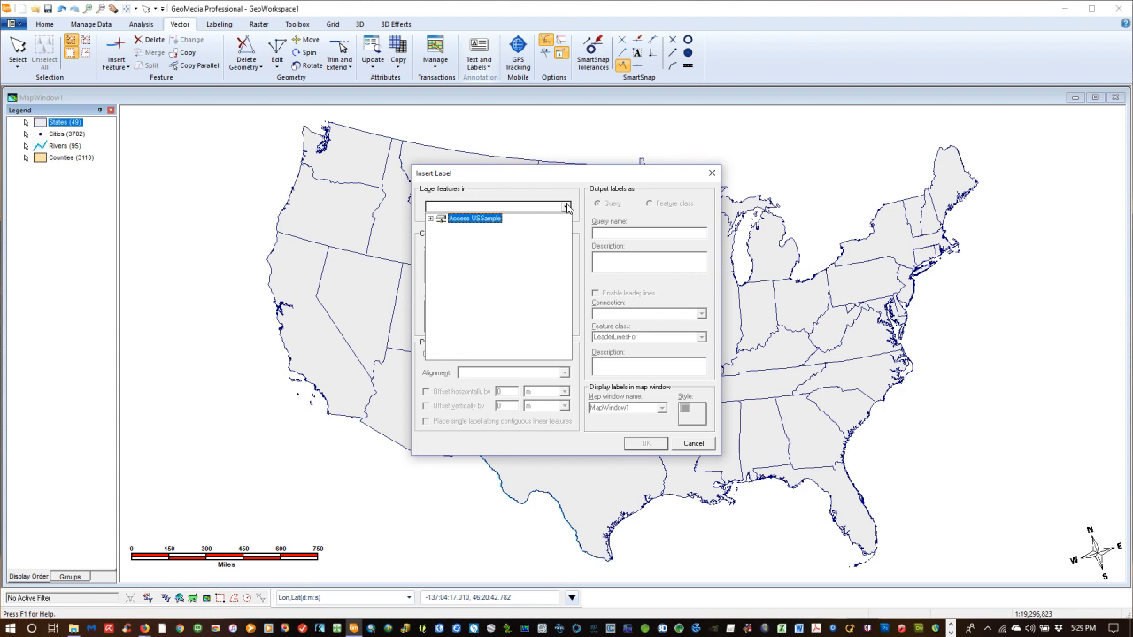
{"action": "left_click", "coordinate": [429, 220]}
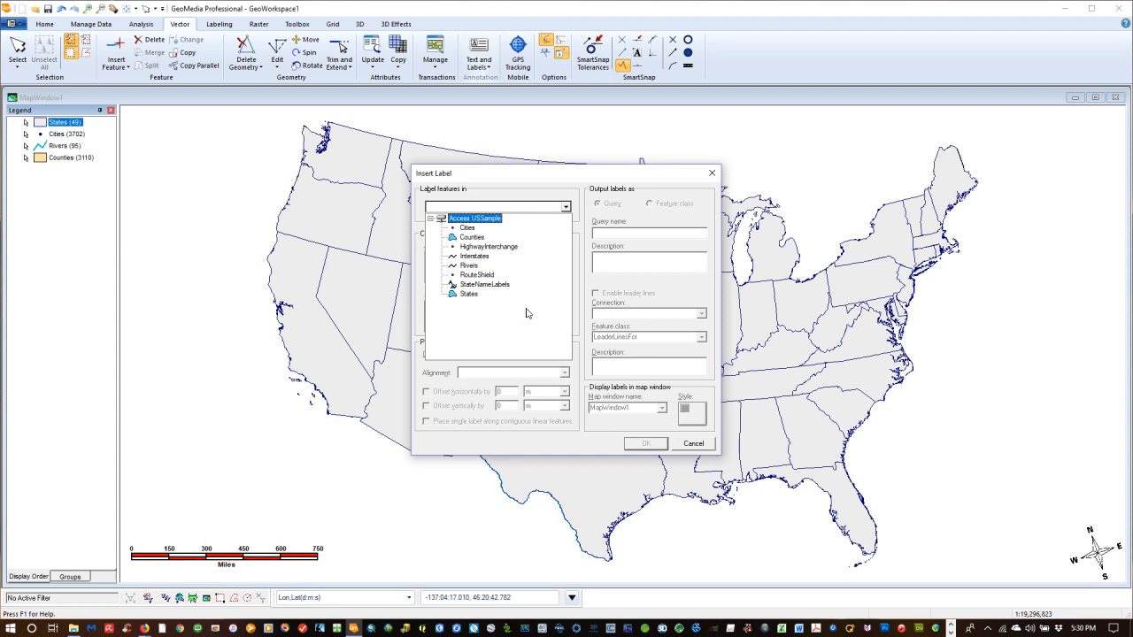
{"action": "left_click", "coordinate": [469, 293]}
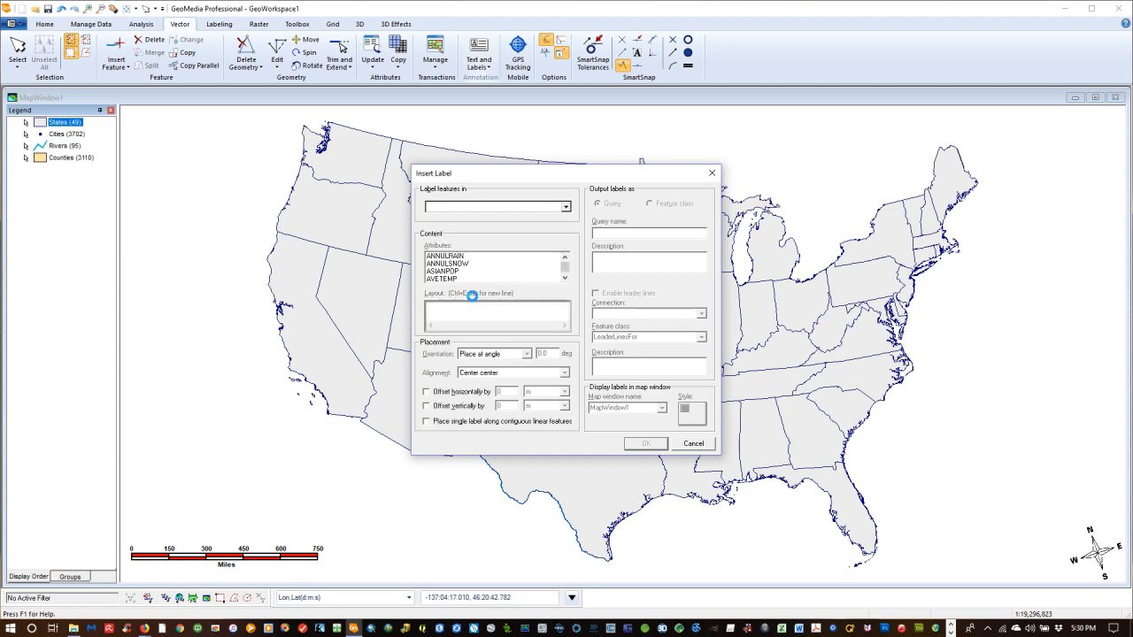
- Add the STATE_NAME attribute to the layout of the States labels
{"action": "left_click", "coordinate": [565, 278]}
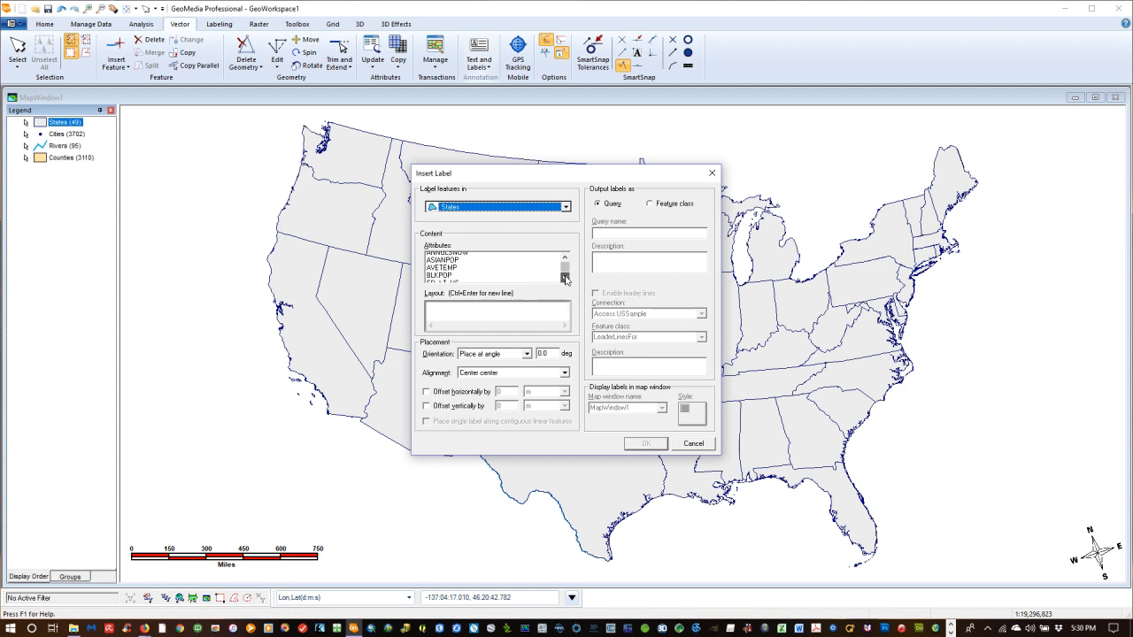
{"action": "left_click", "coordinate": [565, 278]}
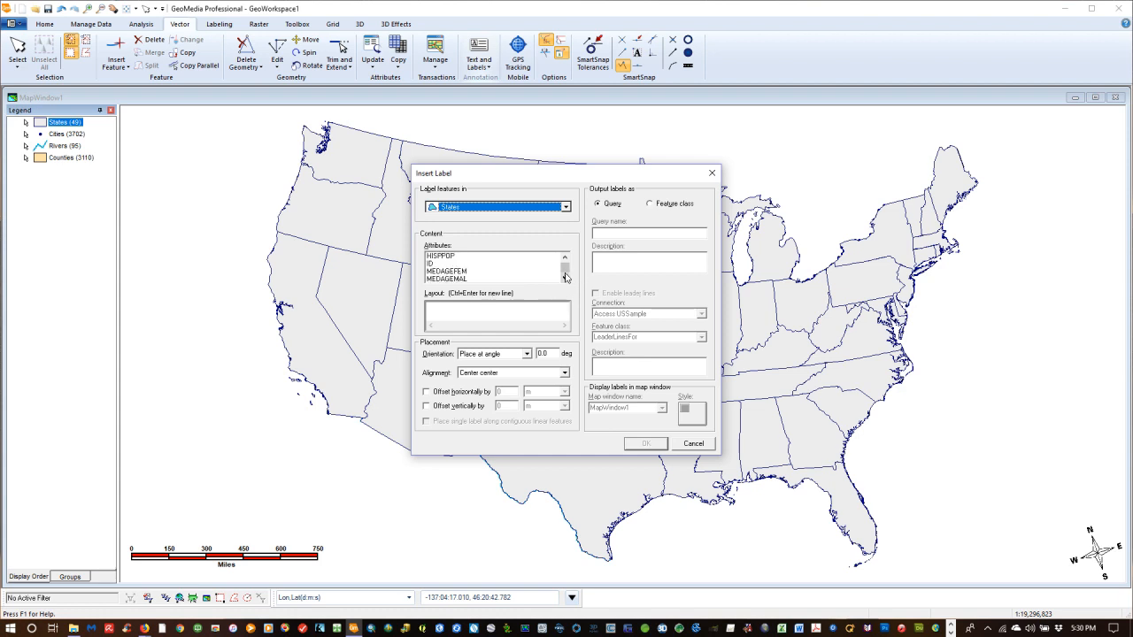
{"action": "left_click", "coordinate": [565, 278]}
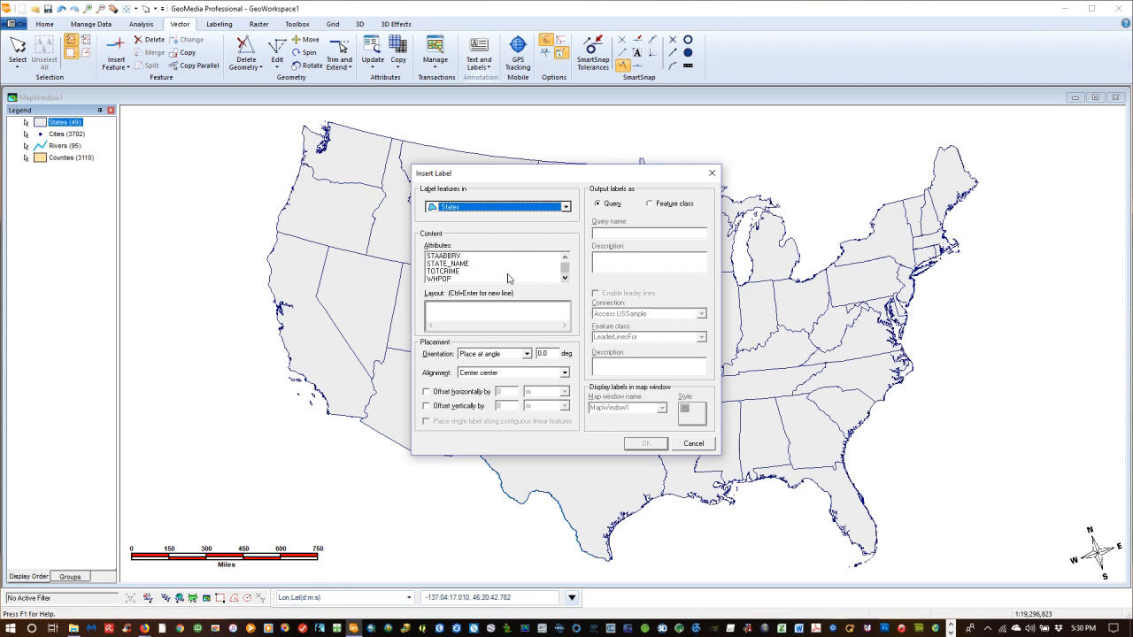
{"action": "double_click", "coordinate": [454, 265]}
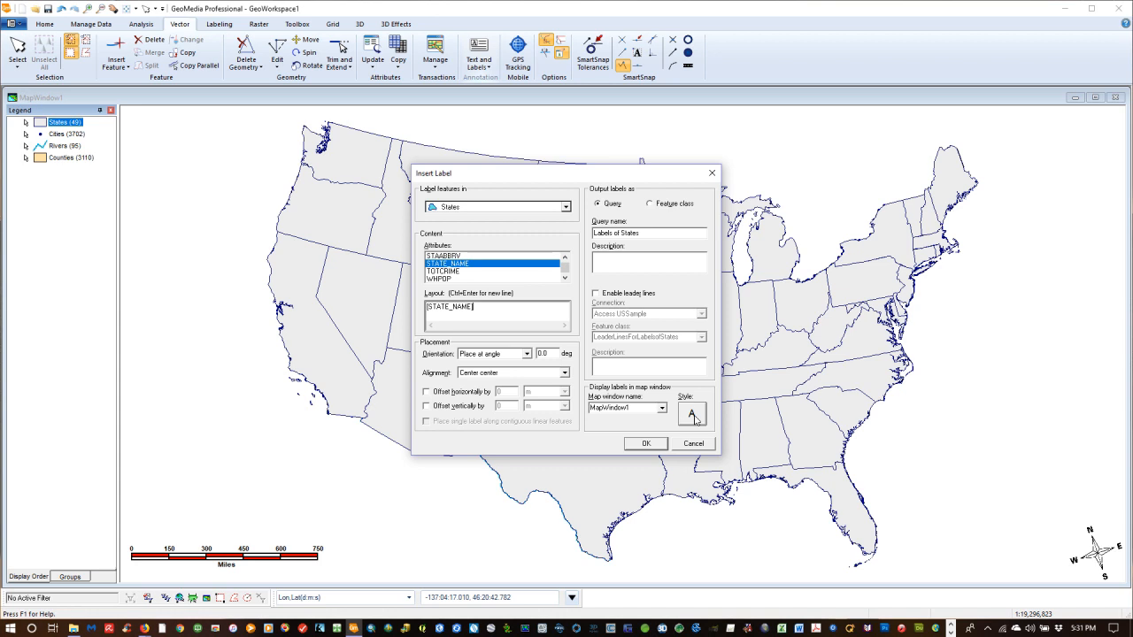
- Set the font of the state label style to Times New Roman
{"action": "left_click", "coordinate": [692, 414]}
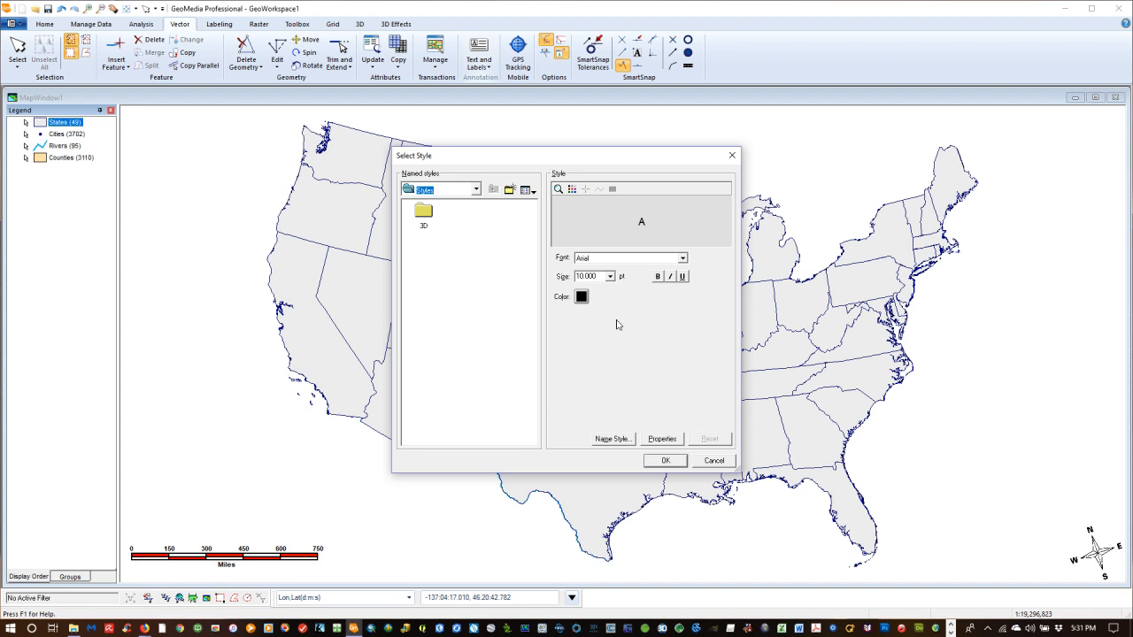
{"action": "left_click", "coordinate": [683, 259]}
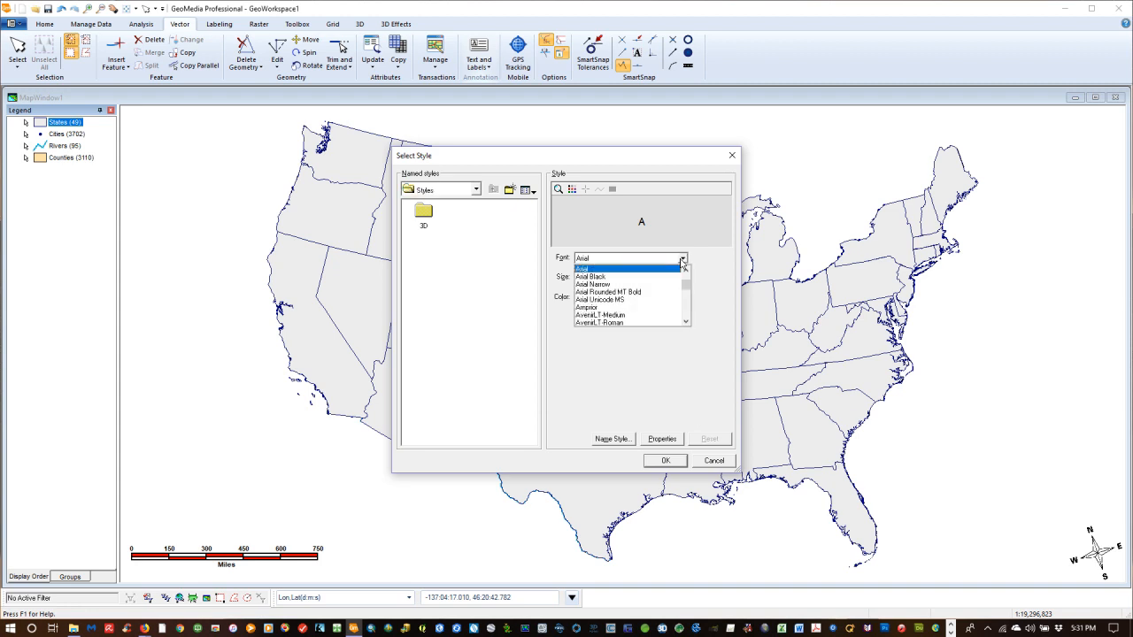
{"action": "key", "text": "t"}
{"action": "key", "text": "i"}
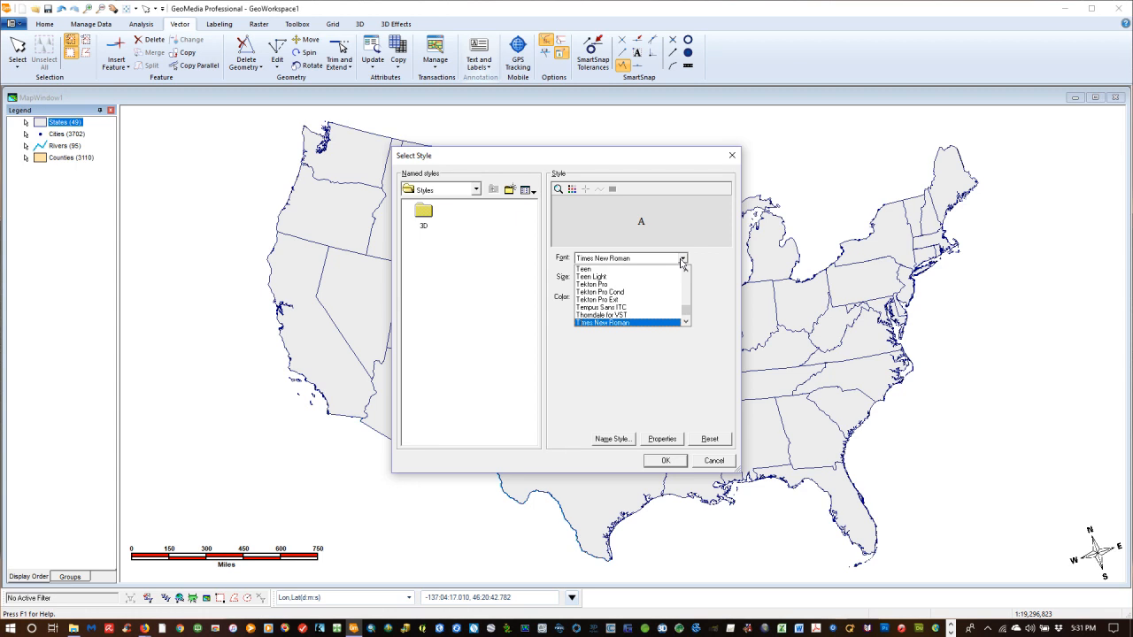
{"action": "left_click", "coordinate": [634, 323]}
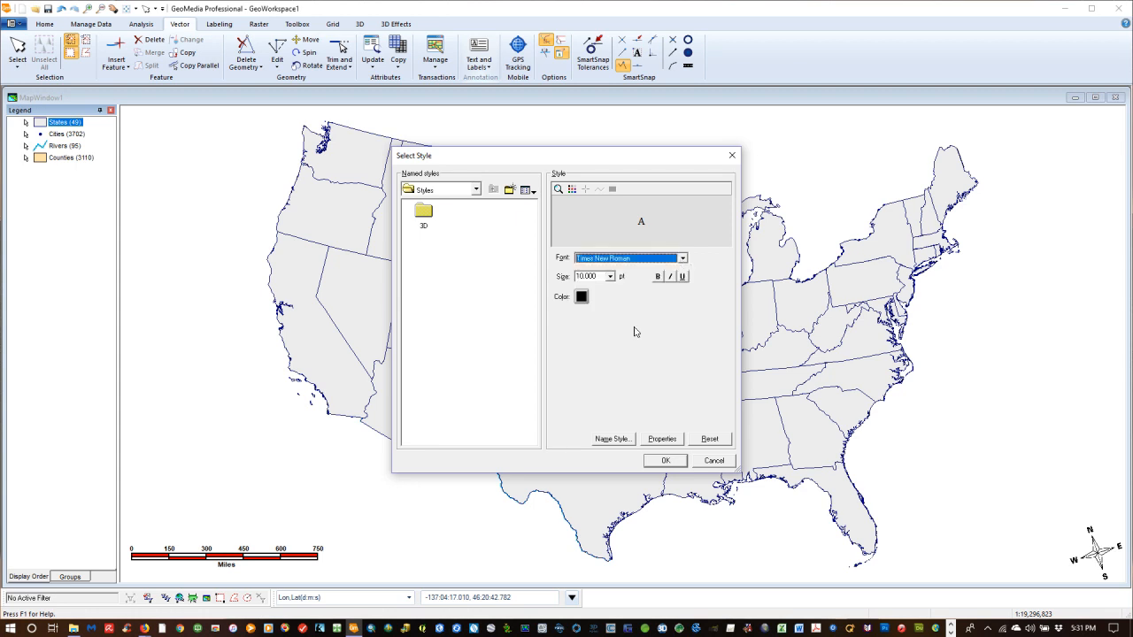
- Make the label text 6 pt and bold, and insert the Labels of States query in MapWindow1
{"action": "left_click", "coordinate": [610, 277]}
{"action": "left_click", "coordinate": [610, 288]}
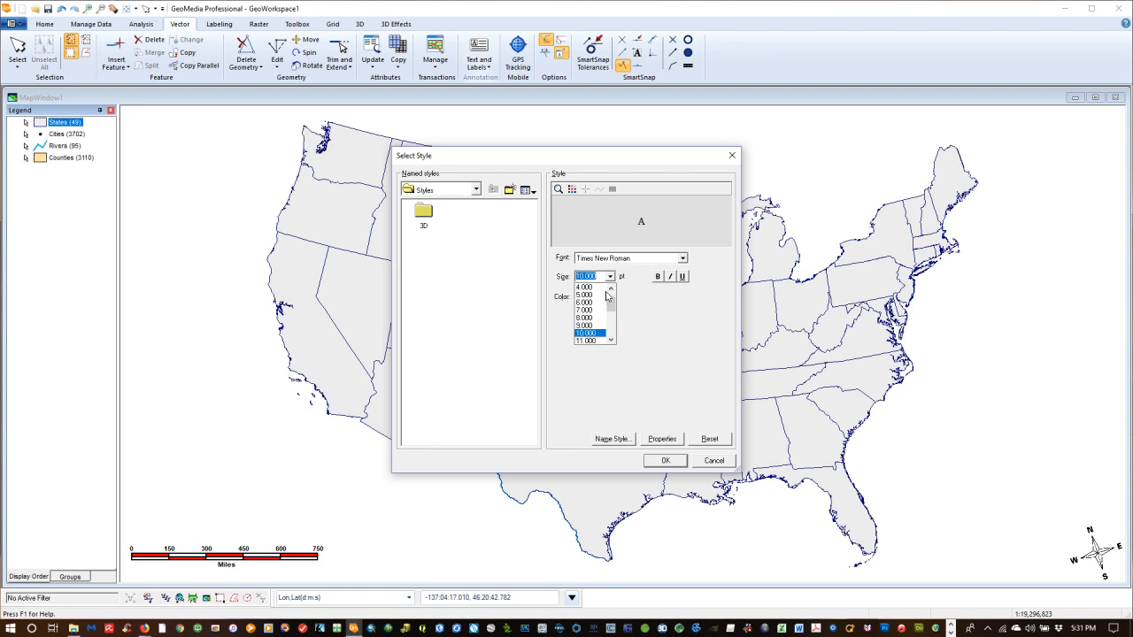
{"action": "left_click", "coordinate": [588, 305]}
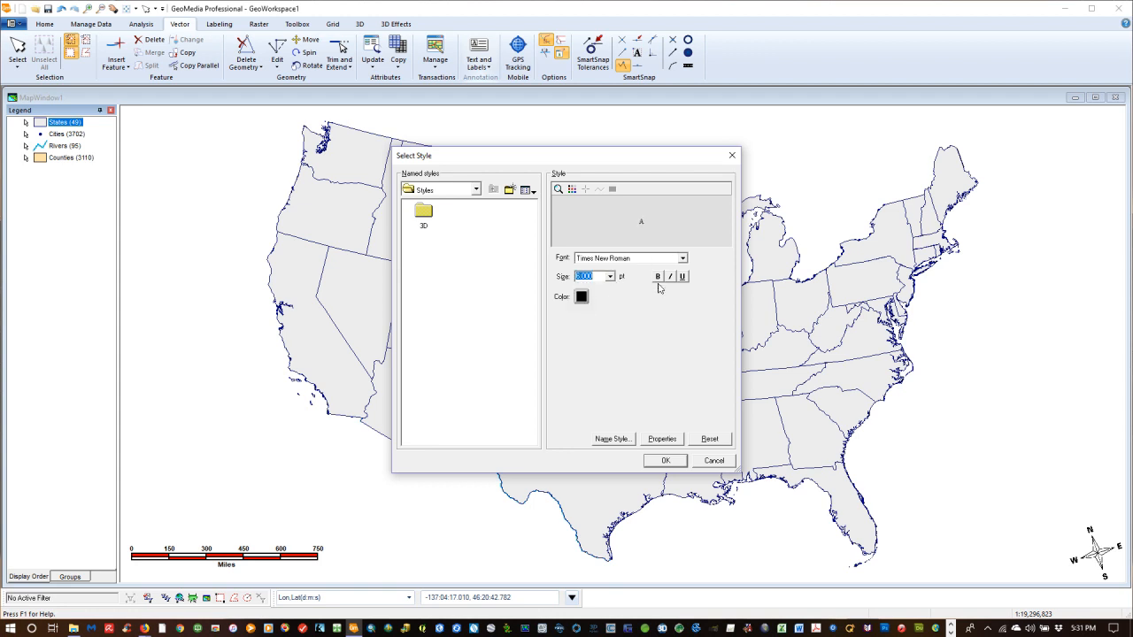
{"action": "left_click", "coordinate": [658, 280]}
{"action": "left_click", "coordinate": [609, 276]}
{"action": "left_click", "coordinate": [641, 358]}
{"action": "left_click", "coordinate": [666, 460]}
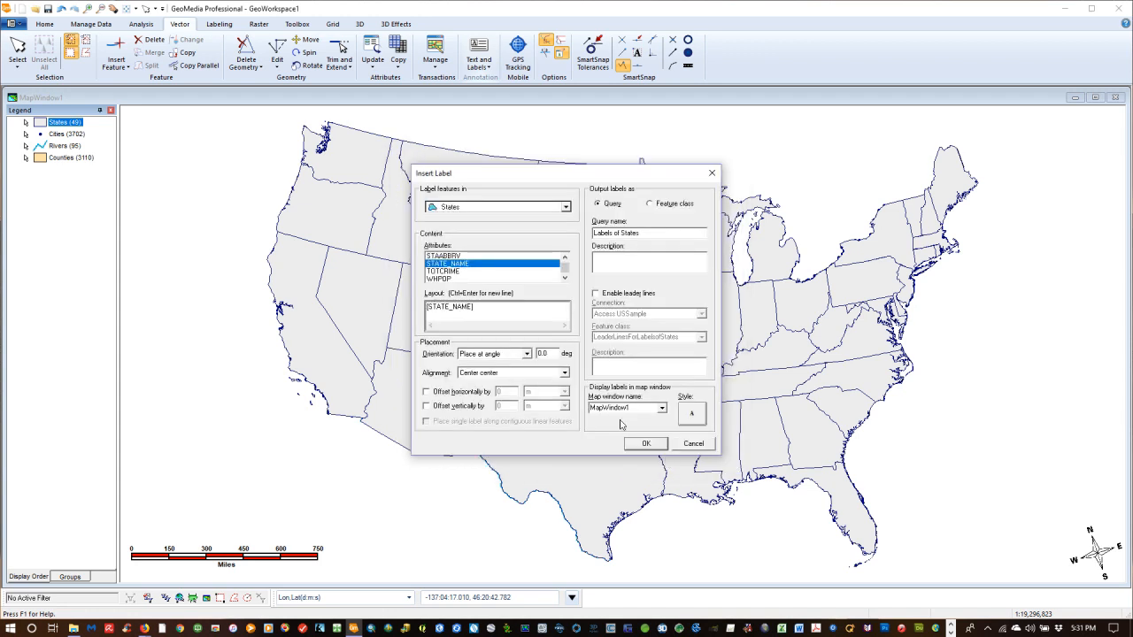
{"action": "left_click", "coordinate": [645, 444]}
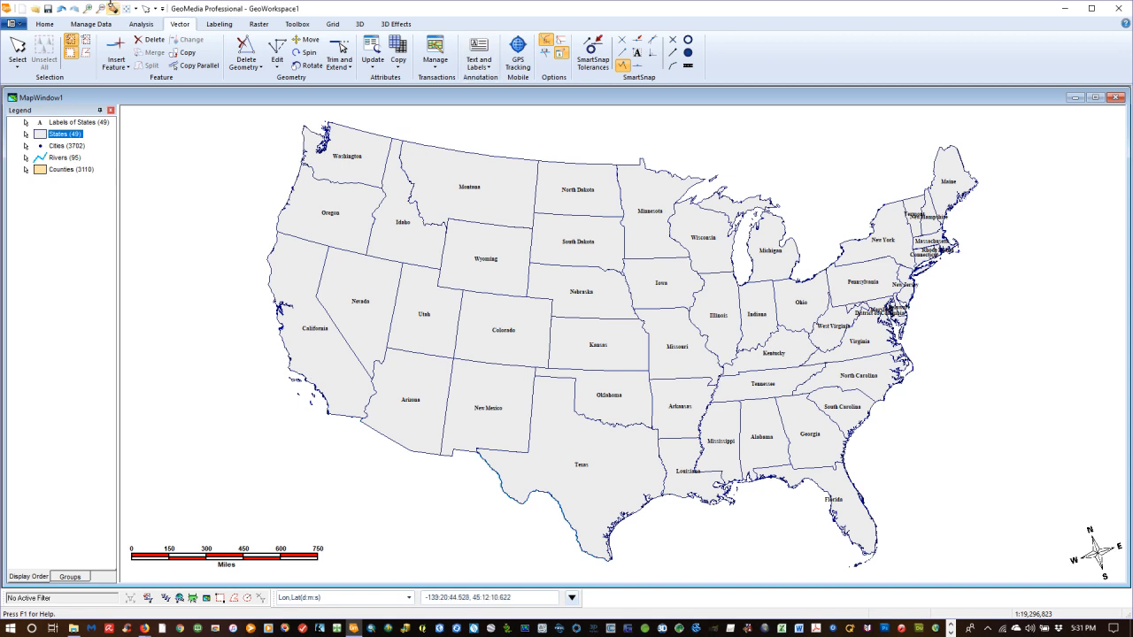
- Start a new warehouse based on the AccessTemplate.mdt template
{"action": "left_click", "coordinate": [95, 24]}
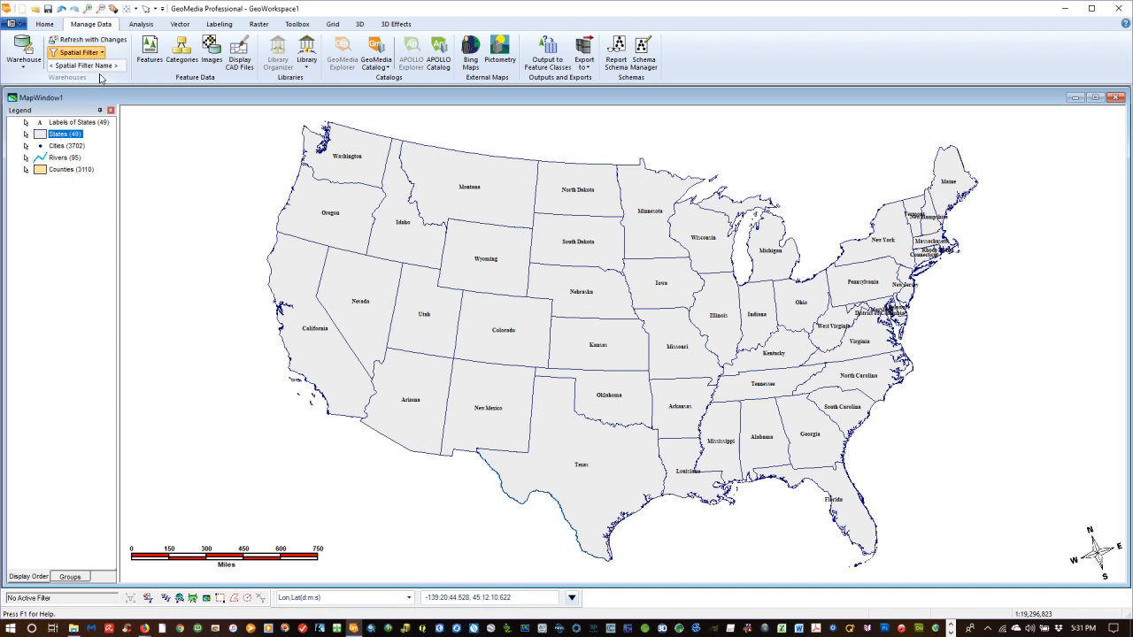
{"action": "left_click", "coordinate": [24, 70]}
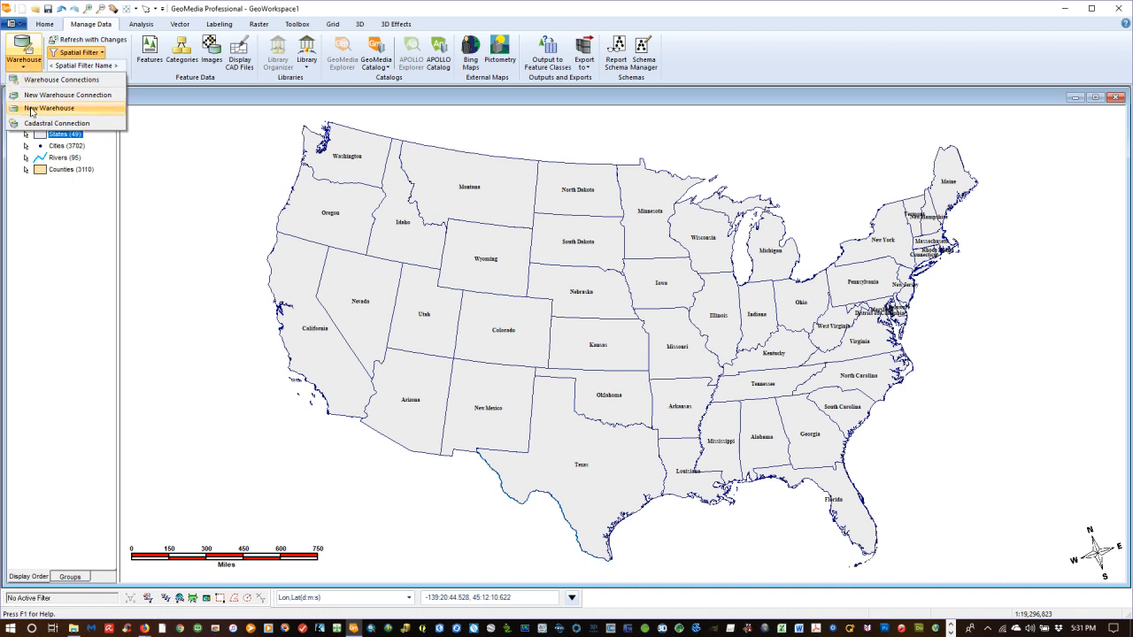
{"action": "left_click", "coordinate": [32, 109]}
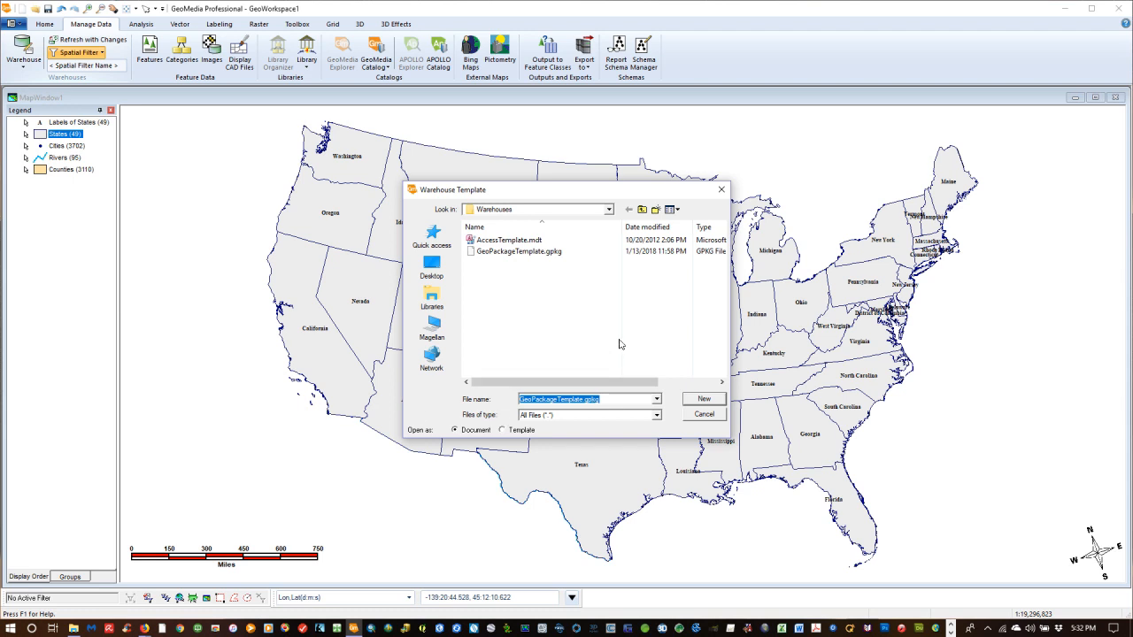
{"action": "left_click", "coordinate": [504, 241]}
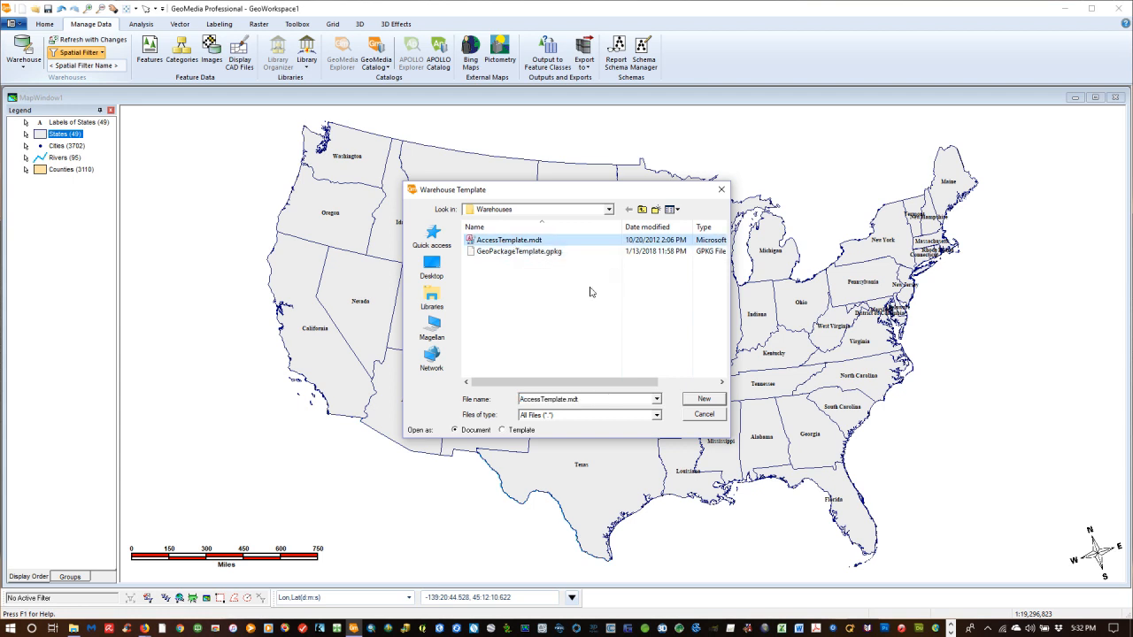
{"action": "left_click", "coordinate": [694, 399]}
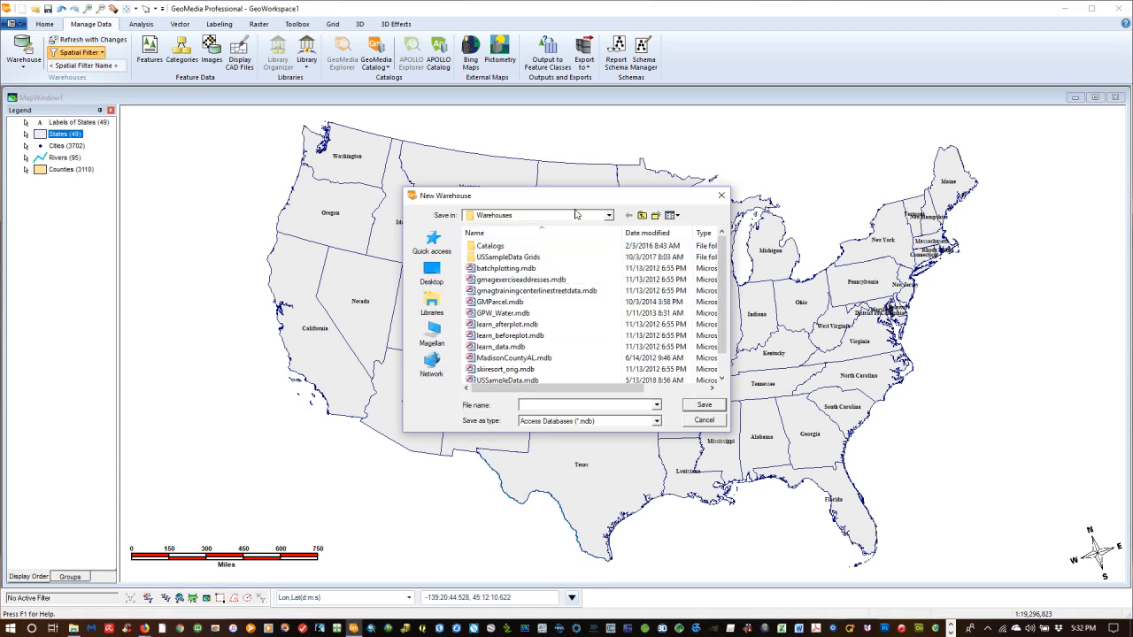
- Save the new warehouse as Alabama in the folder ending in INTRO on Local Disk (C:)
{"action": "left_click", "coordinate": [608, 216]}
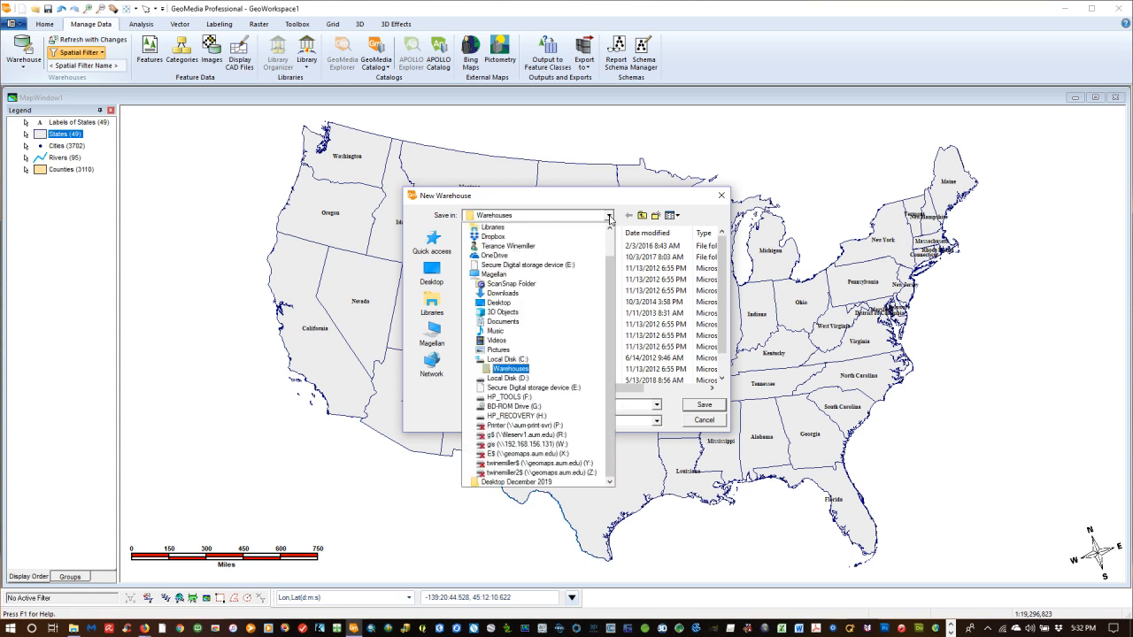
{"action": "left_click", "coordinate": [525, 359]}
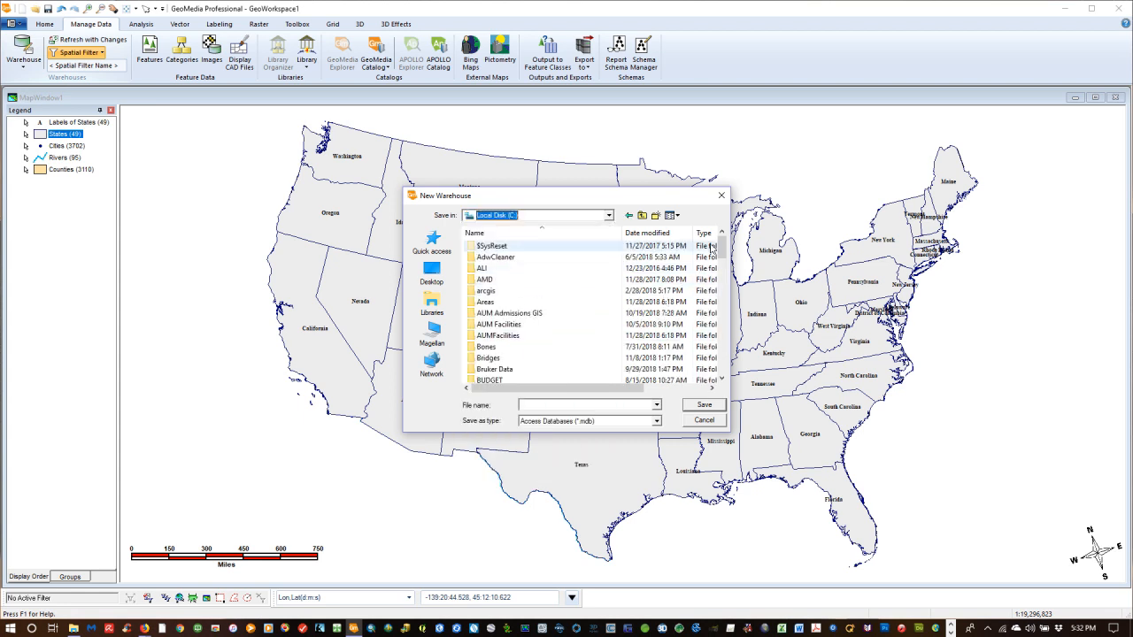
{"action": "left_click_drag", "start_coordinate": [721, 244], "coordinate": [722, 385]}
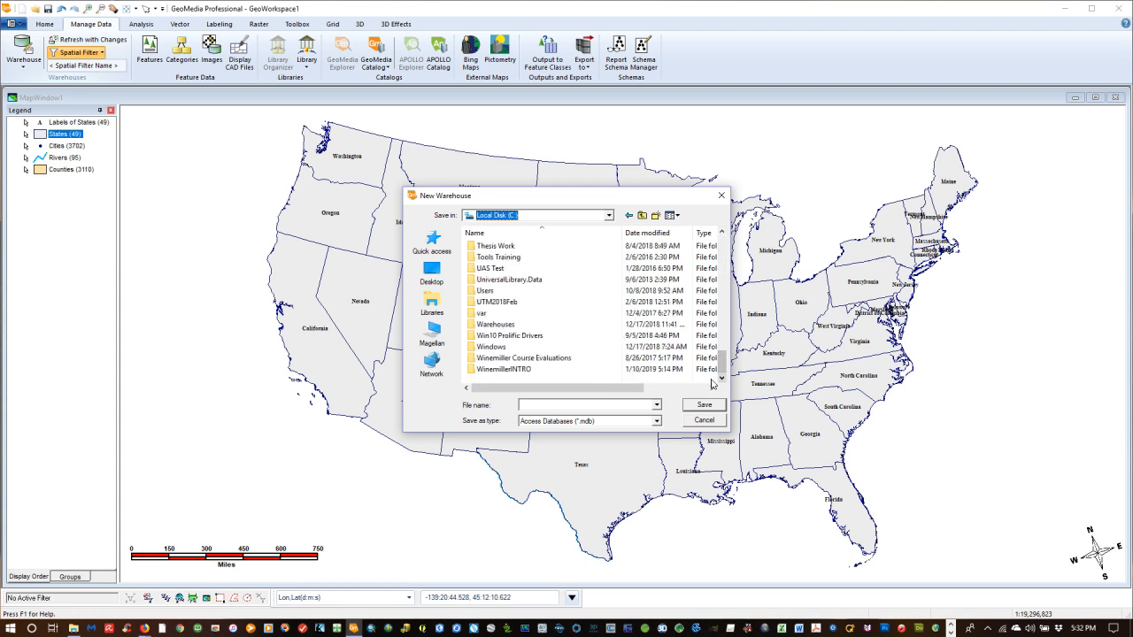
{"action": "left_click", "coordinate": [495, 369]}
{"action": "double_click", "coordinate": [495, 369]}
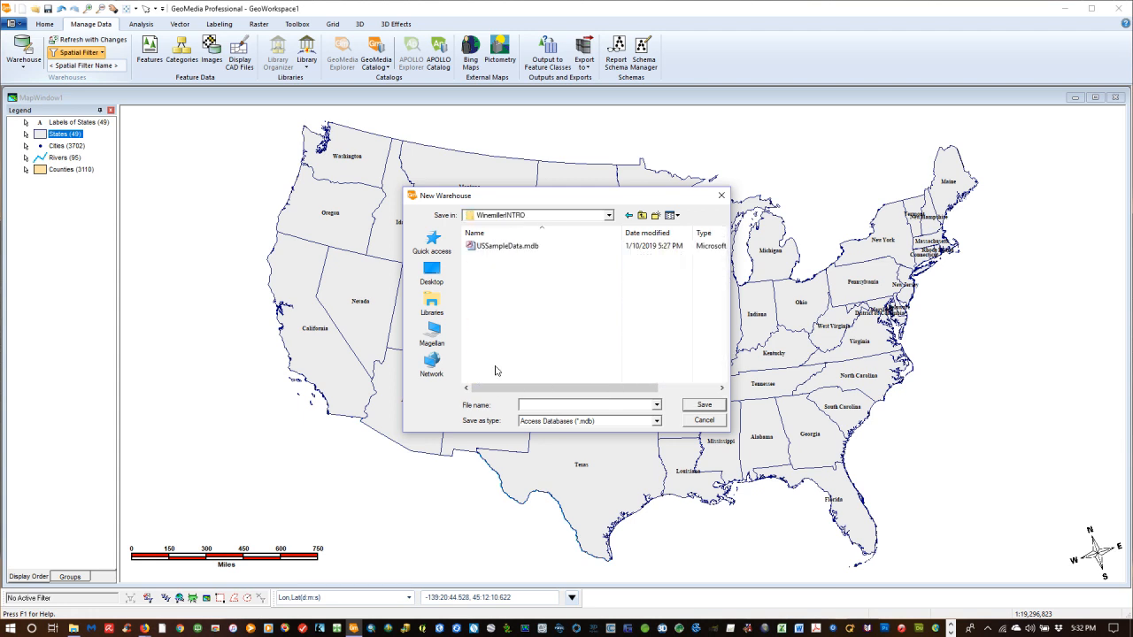
{"action": "left_click", "coordinate": [522, 405]}
{"action": "type", "text": "Alabama"}
{"action": "left_click", "coordinate": [702, 405]}
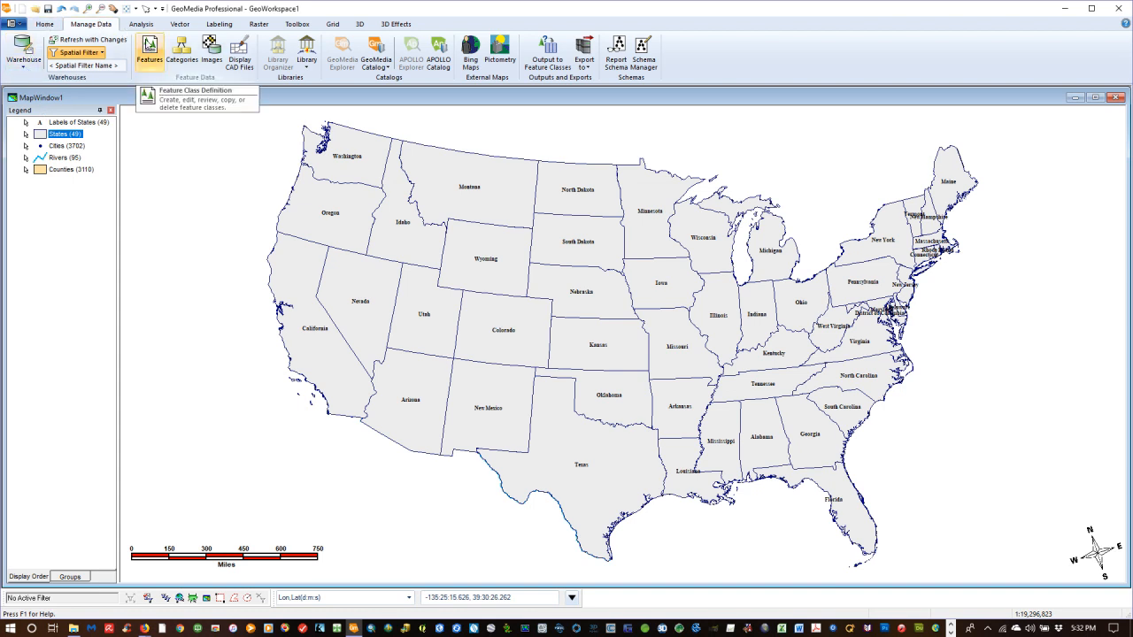
- Review the feature classes of the Access USSample connection in the feature class definitions
{"action": "left_click", "coordinate": [147, 41]}
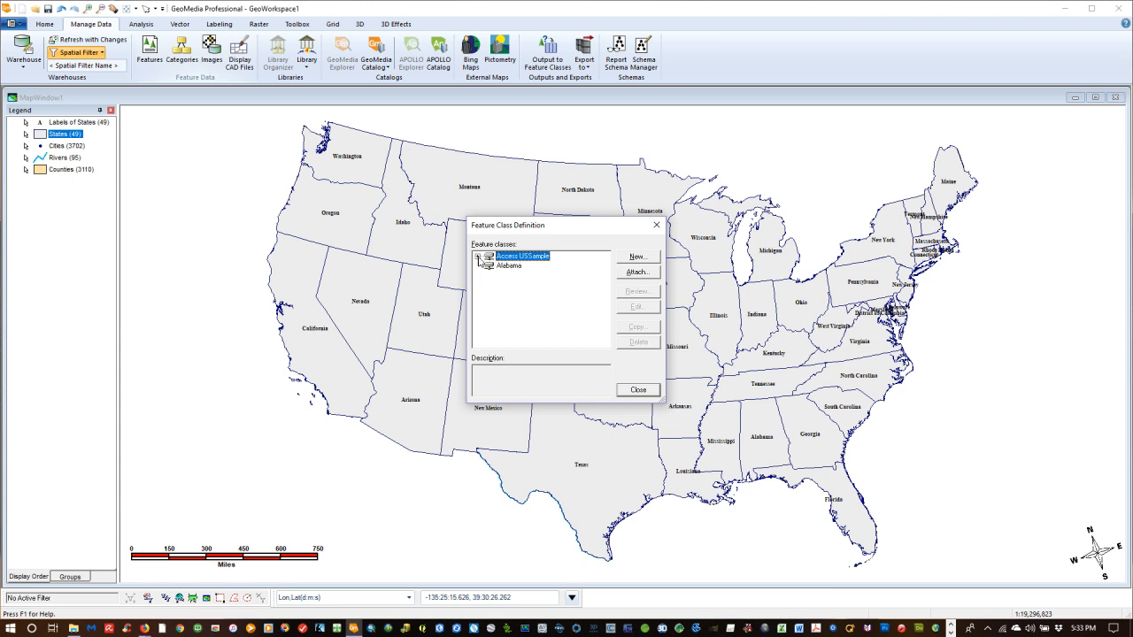
{"action": "left_click", "coordinate": [477, 257]}
{"action": "left_click", "coordinate": [477, 256]}
{"action": "left_click", "coordinate": [639, 390]}
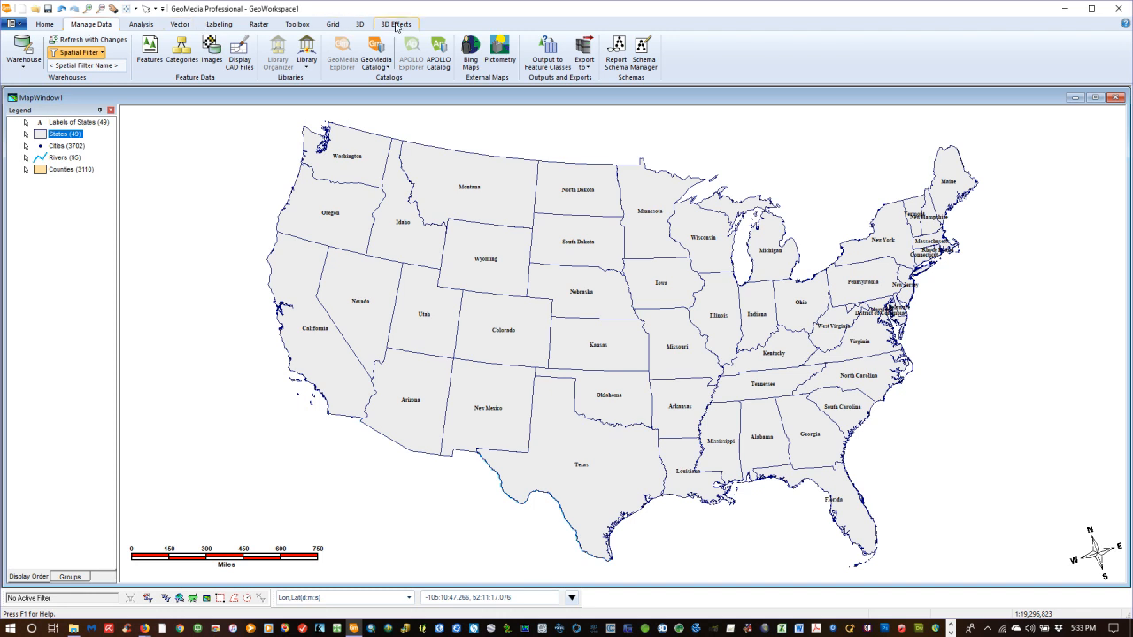
- Start an attribute query on the Counties feature class of the Access USSample connection
{"action": "left_click", "coordinate": [147, 25]}
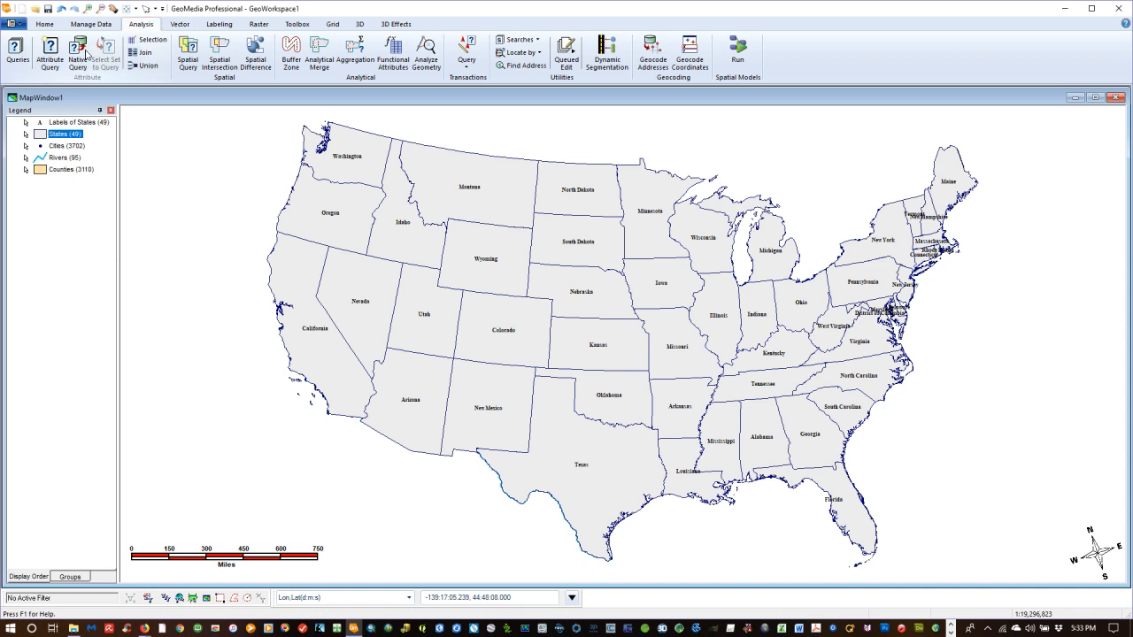
{"action": "left_click", "coordinate": [51, 68]}
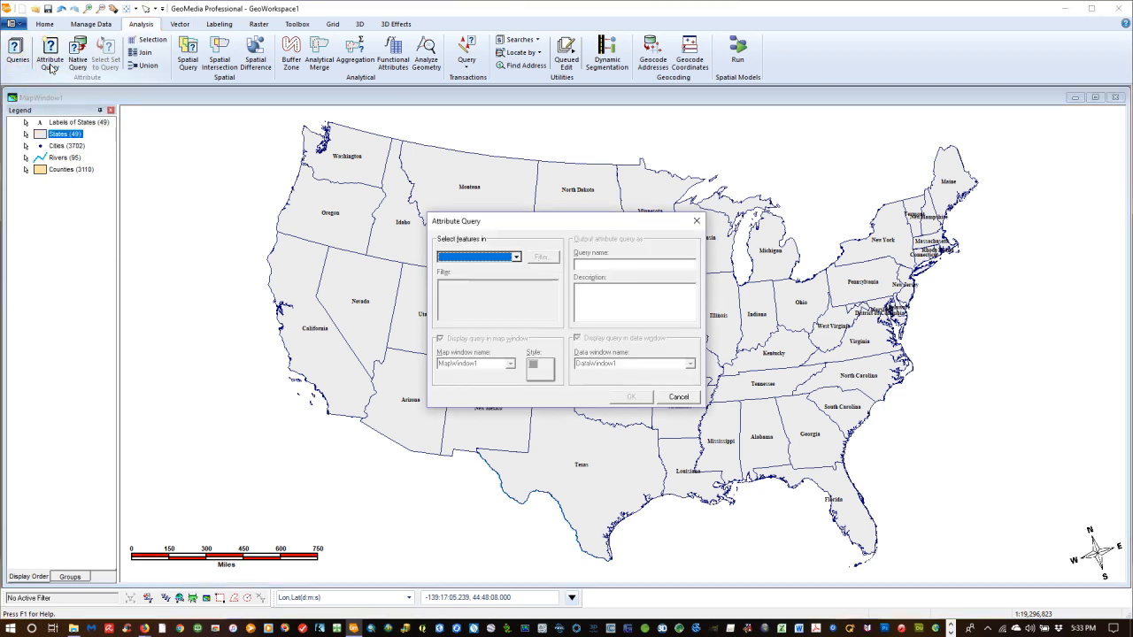
{"action": "left_click", "coordinate": [516, 257]}
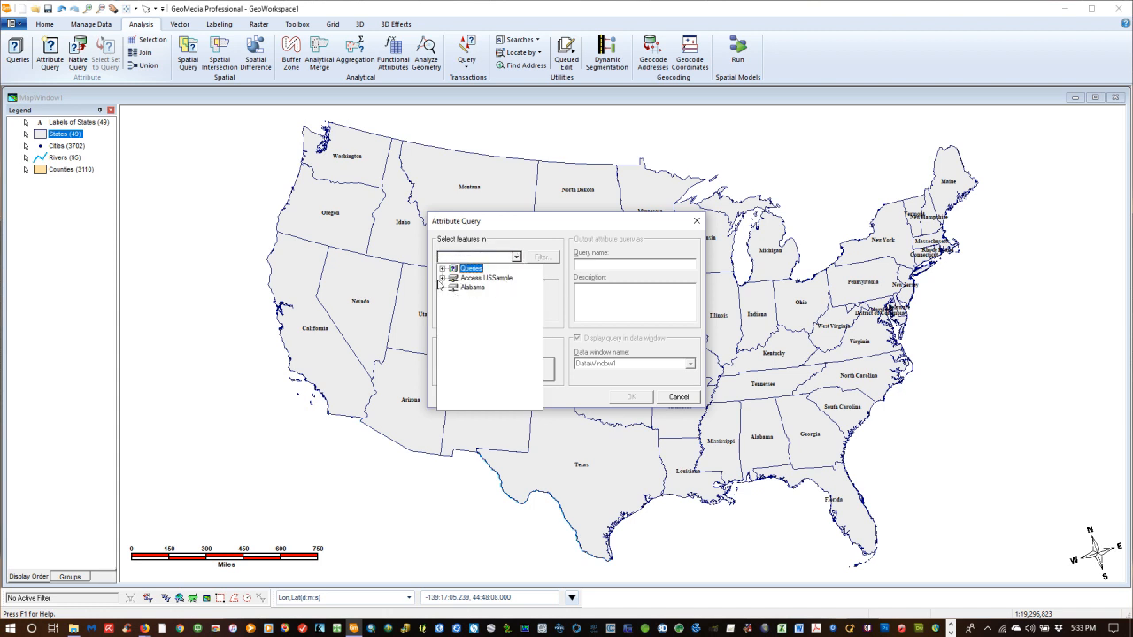
{"action": "left_click", "coordinate": [441, 278]}
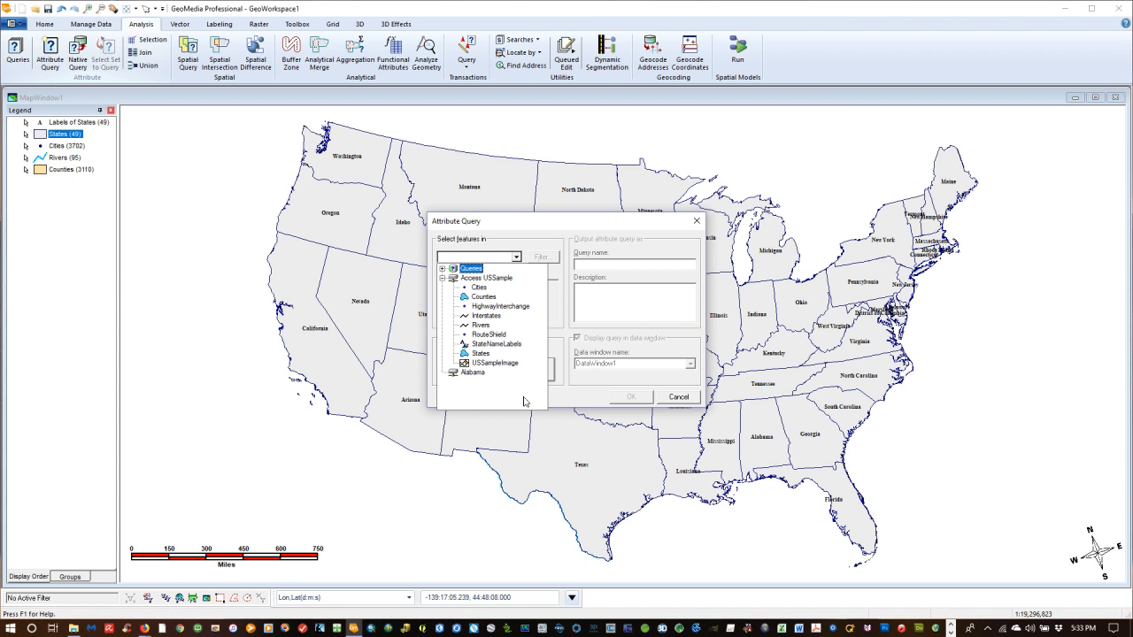
{"action": "left_click", "coordinate": [482, 297]}
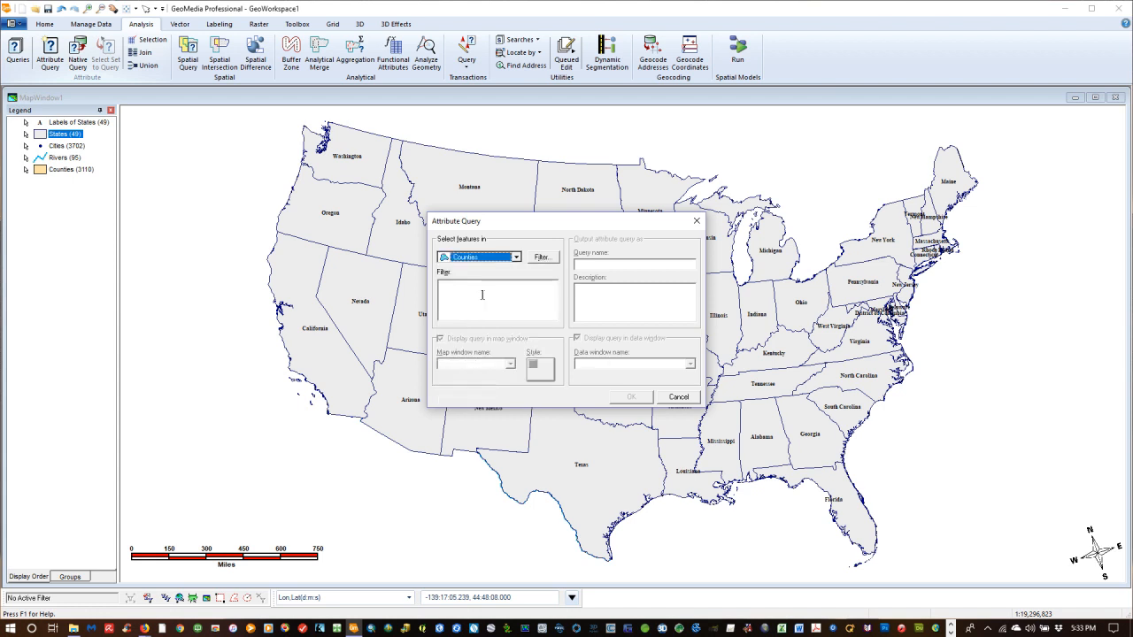
- Begin the Counties filter expression with the STATE_NAME attribute and the equals operator
{"action": "left_click", "coordinate": [538, 257]}
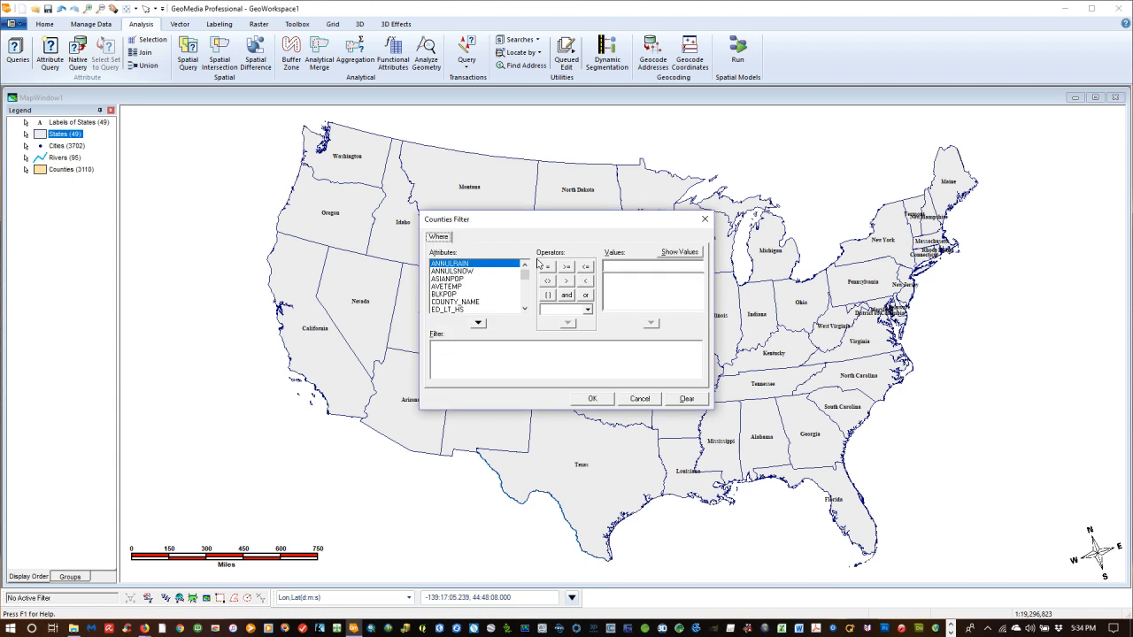
{"action": "left_click", "coordinate": [523, 309]}
{"action": "left_click", "coordinate": [524, 308]}
{"action": "left_click", "coordinate": [524, 309]}
{"action": "scroll", "coordinate": [523, 307], "scroll_direction": "down", "scroll_amount": 3}
{"action": "scroll", "coordinate": [520, 306], "scroll_direction": "down", "scroll_amount": 2}
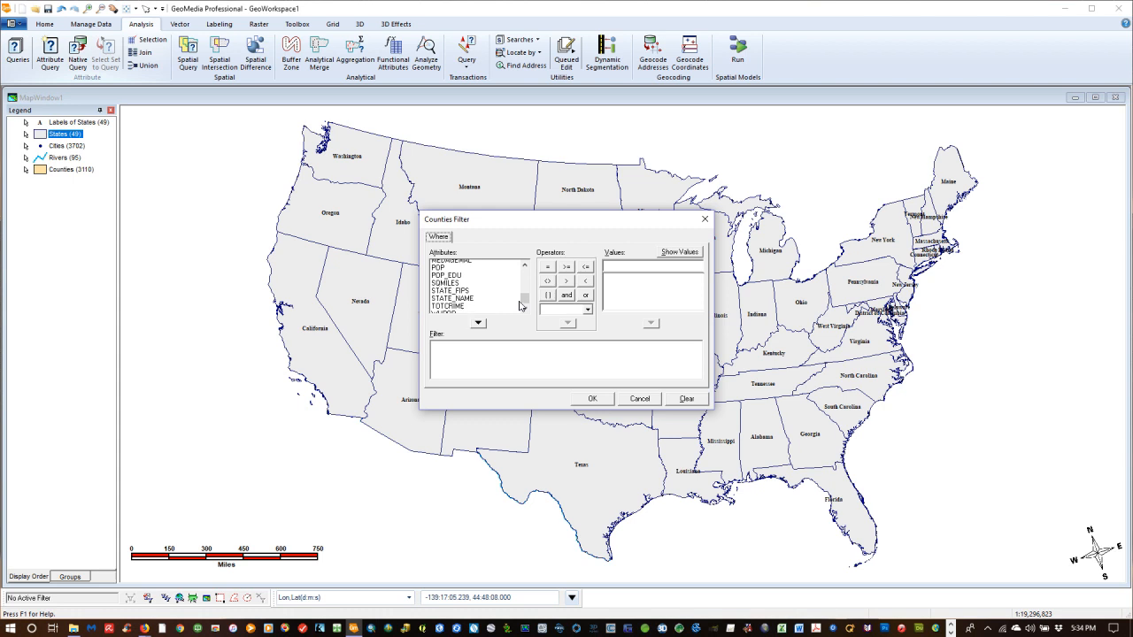
{"action": "left_click", "coordinate": [460, 296]}
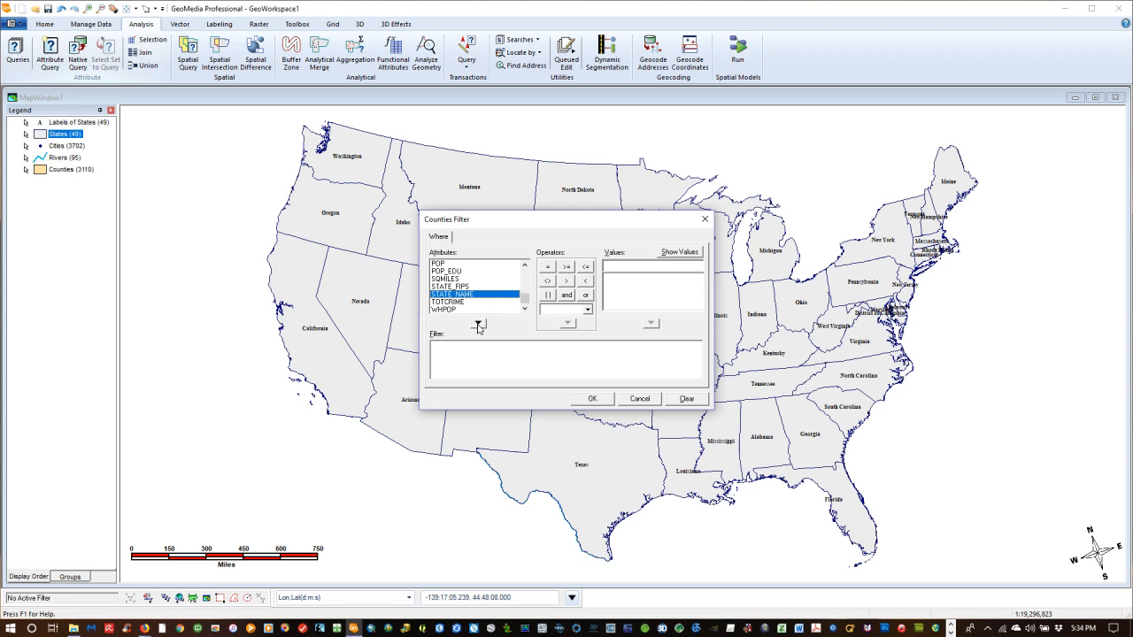
{"action": "left_click", "coordinate": [478, 325]}
- Load the STATE_NAME values and complete the Counties filter as STATE_NAME = 'Alabama'
{"action": "left_click", "coordinate": [681, 254]}
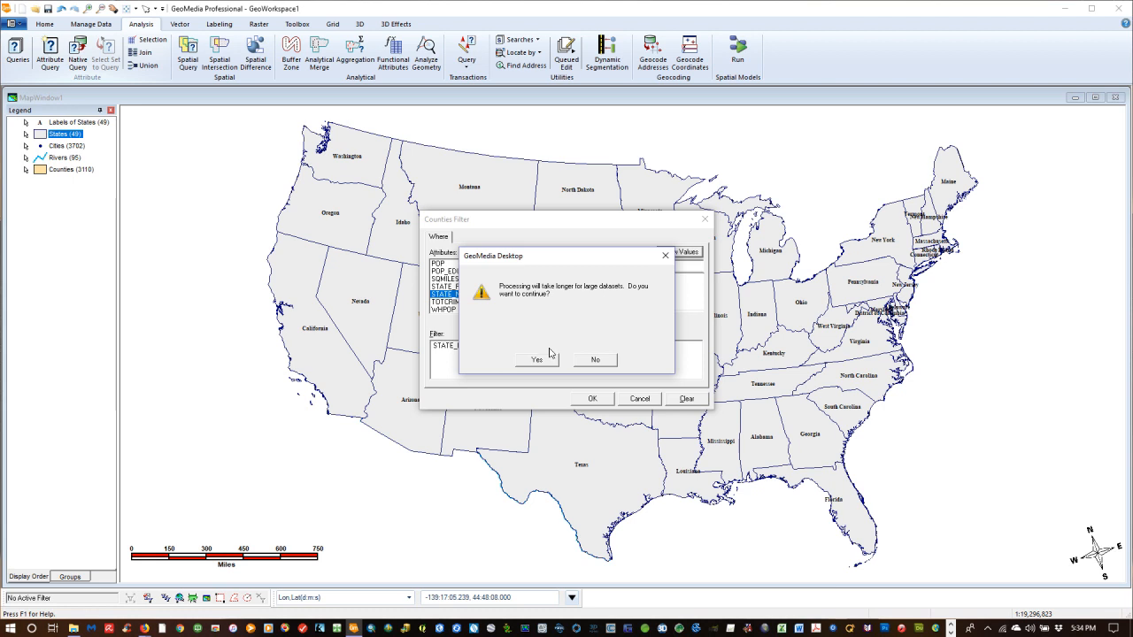
{"action": "left_click", "coordinate": [545, 359]}
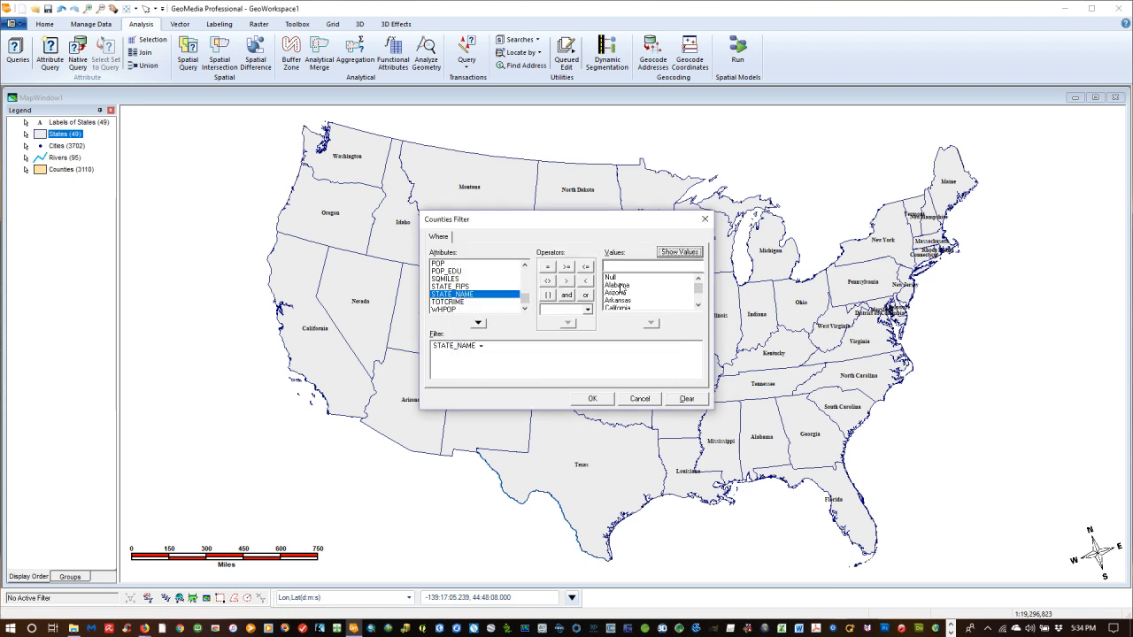
{"action": "left_click", "coordinate": [621, 265]}
{"action": "type", "text": "m"}
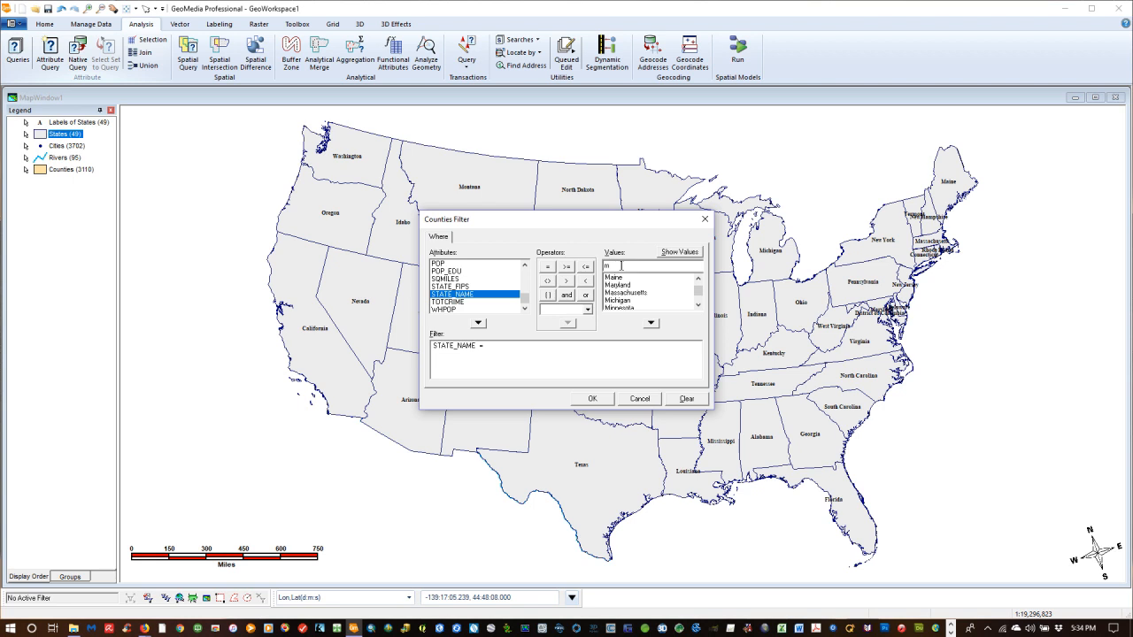
{"action": "key", "text": "BackSpace"}
{"action": "type", "text": "a"}
{"action": "left_click", "coordinate": [619, 278]}
{"action": "left_click", "coordinate": [650, 323]}
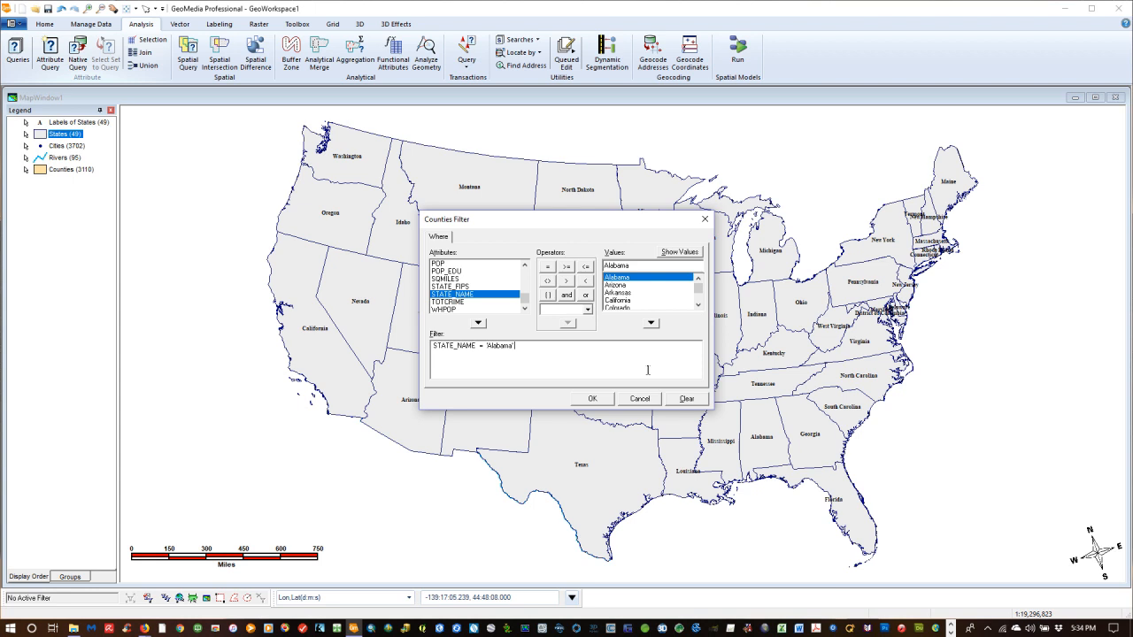
{"action": "left_click", "coordinate": [607, 399]}
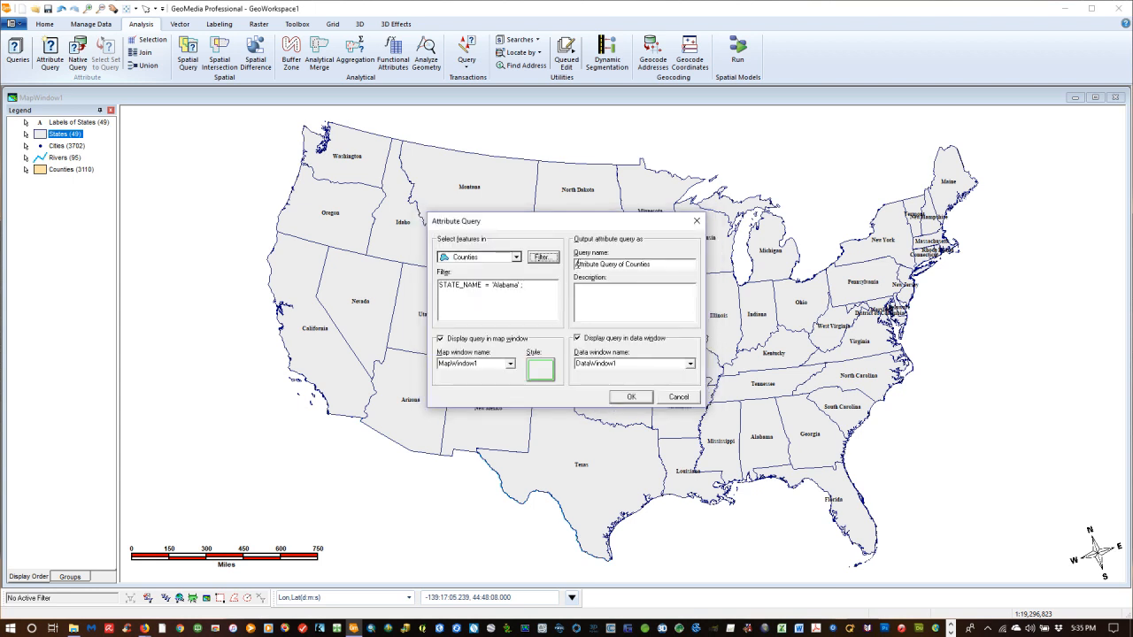
- Name the output attribute query Alabama_Counties
{"action": "triple_click", "coordinate": [654, 265]}
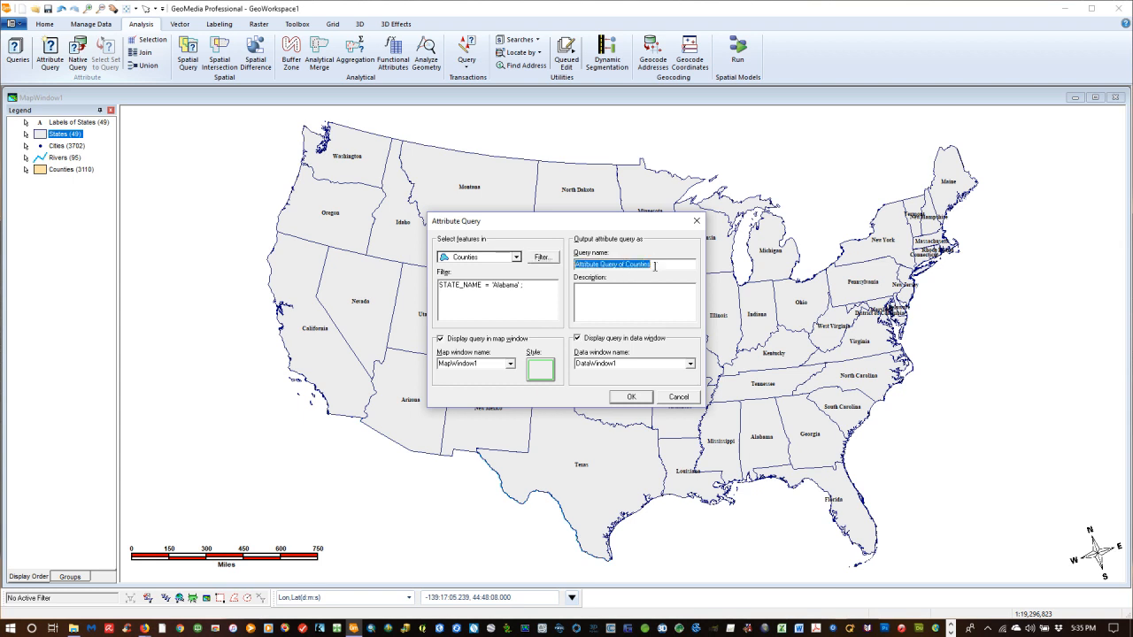
{"action": "type", "text": "Alabama_Counties"}
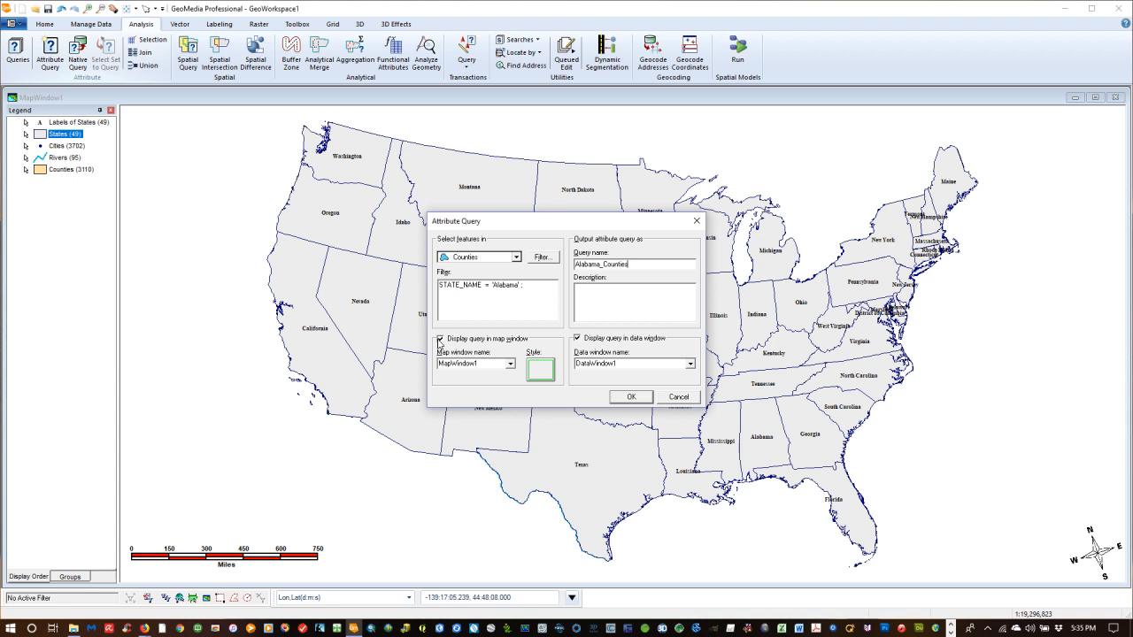
- Output the Alabama_Counties query to a data window only, review its county records in a widened table and close it
{"action": "left_click", "coordinate": [440, 340]}
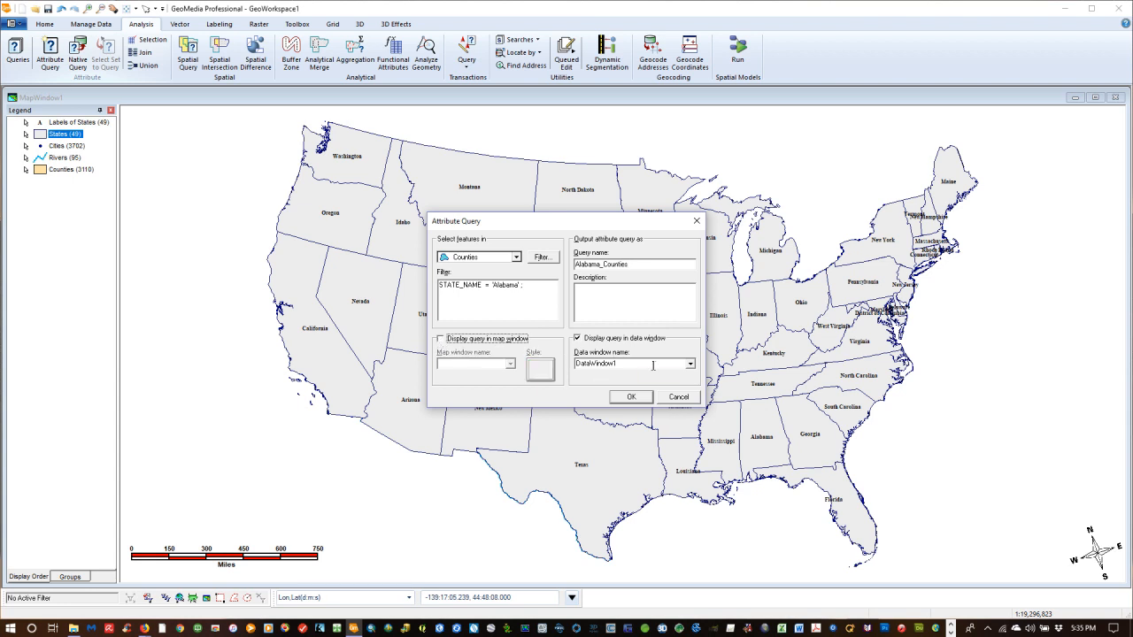
{"action": "left_click", "coordinate": [630, 398]}
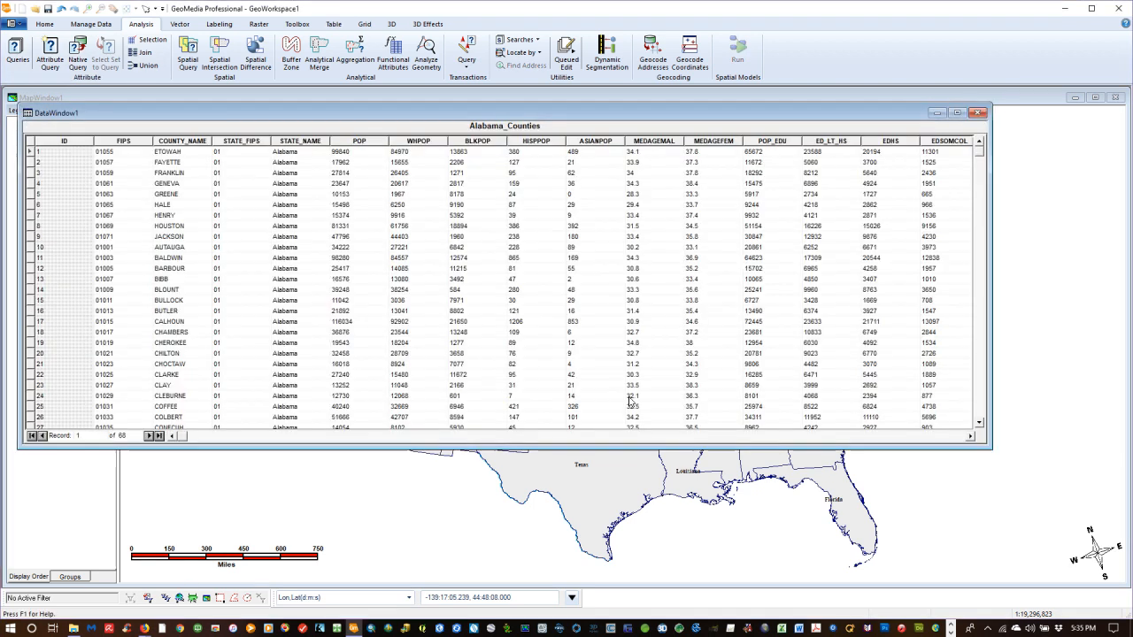
{"action": "scroll", "coordinate": [778, 309], "scroll_direction": "down", "scroll_amount": 12}
{"action": "scroll", "coordinate": [778, 310], "scroll_direction": "down", "scroll_amount": 4}
{"action": "scroll", "coordinate": [778, 310], "scroll_direction": "up", "scroll_amount": 16}
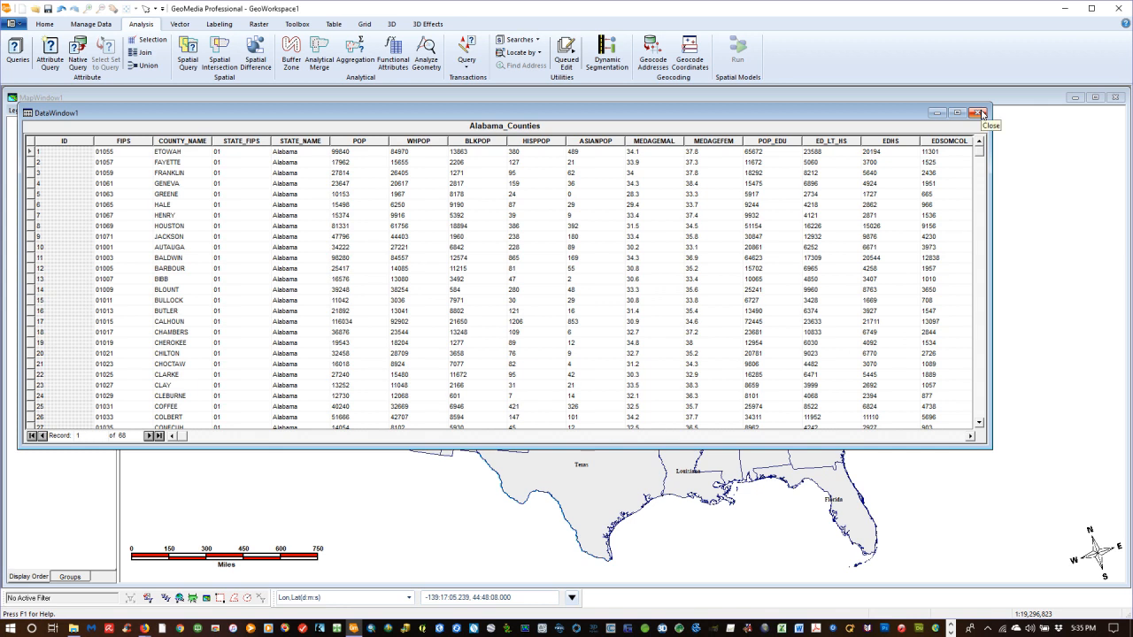
{"action": "left_click_drag", "start_coordinate": [991, 255], "coordinate": [1088, 256]}
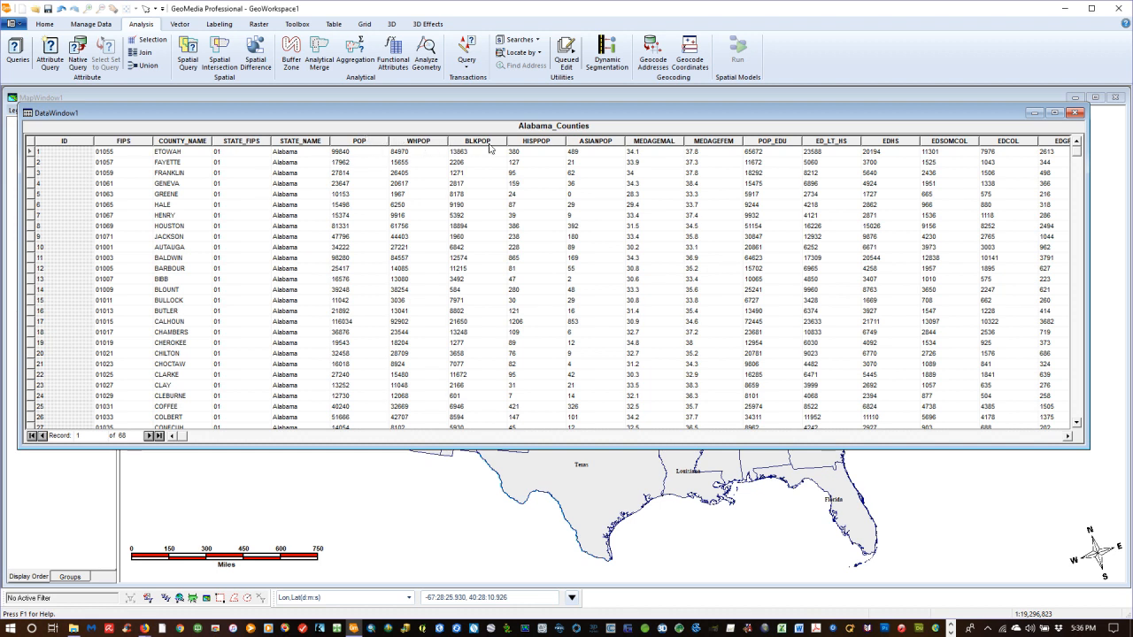
{"action": "left_click", "coordinate": [1077, 115]}
{"action": "left_click", "coordinate": [183, 196]}
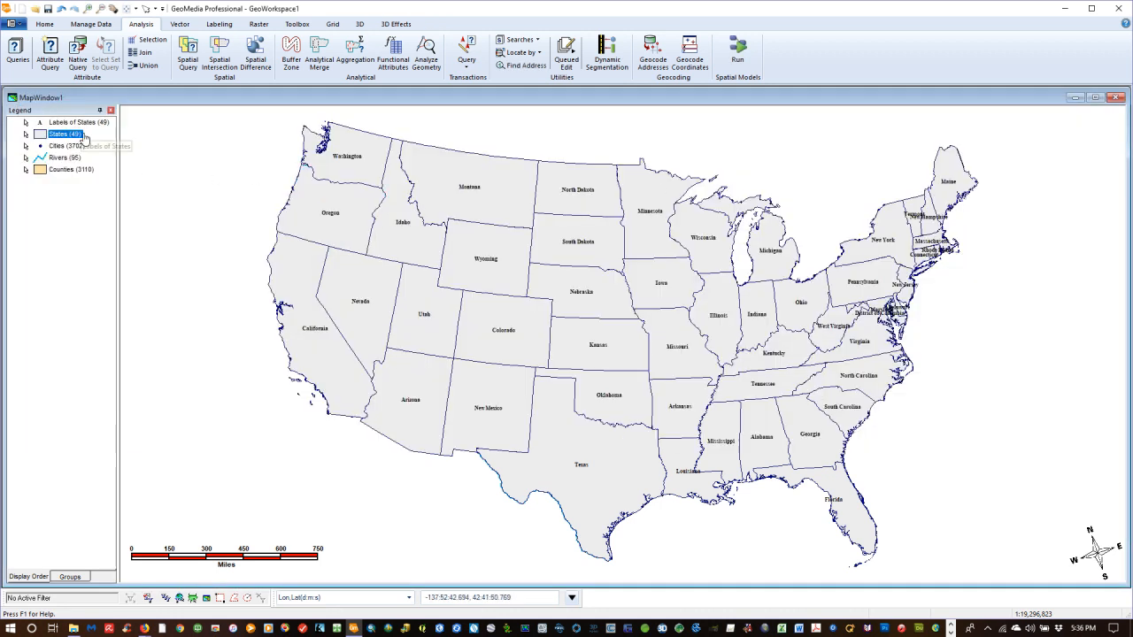
- Start a new attribute query on the States feature class of the Access USSample connection
{"action": "left_click", "coordinate": [51, 53]}
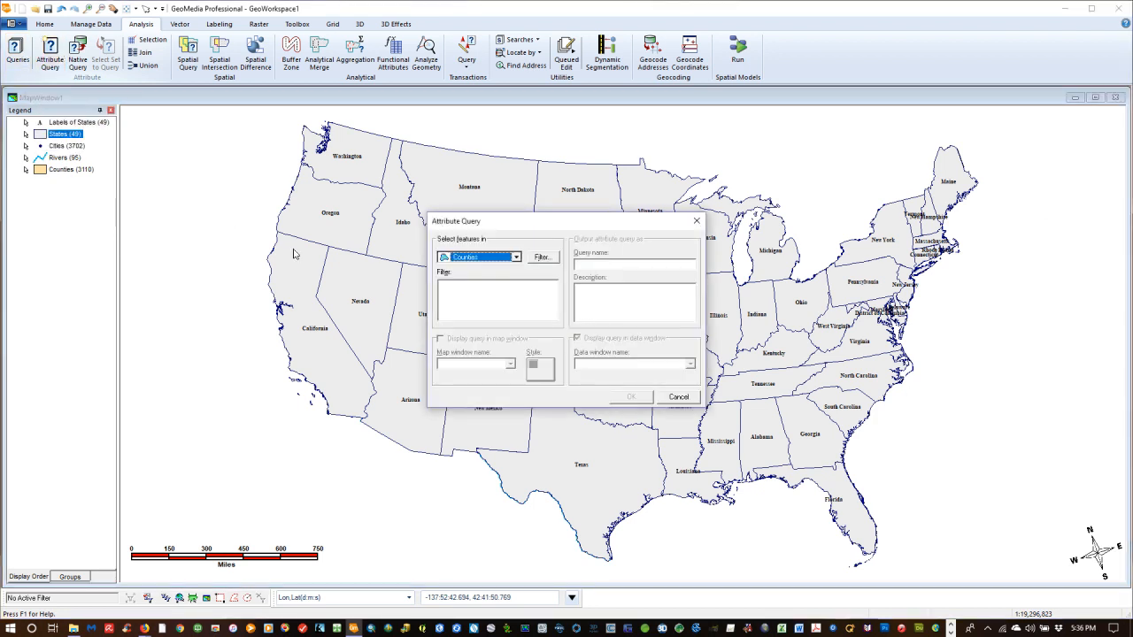
{"action": "left_click", "coordinate": [515, 257]}
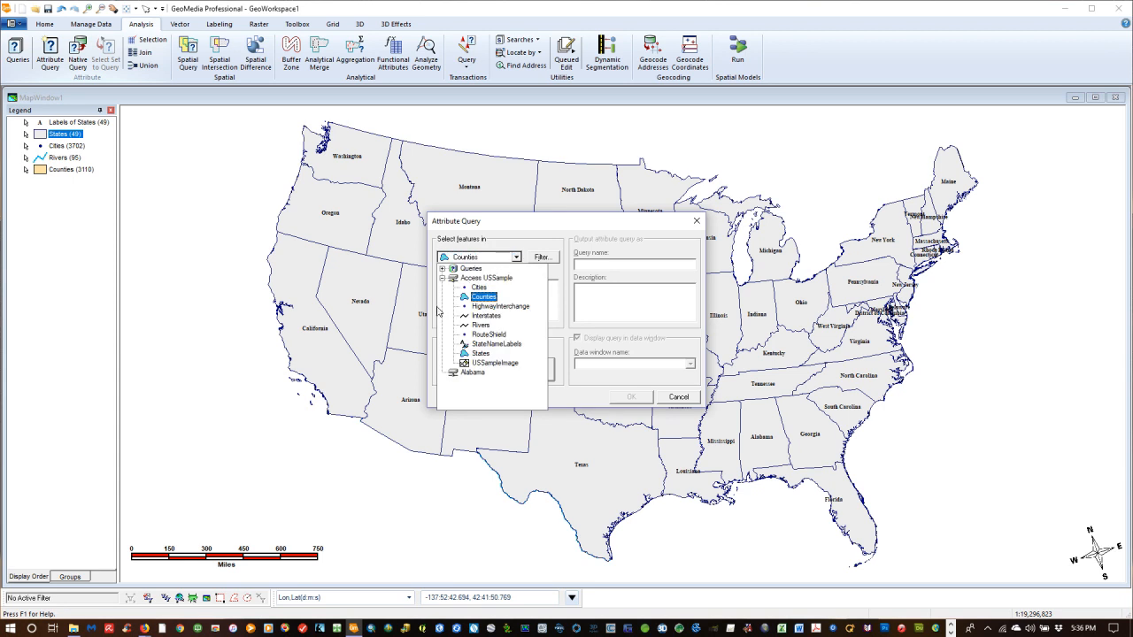
{"action": "left_click", "coordinate": [484, 355]}
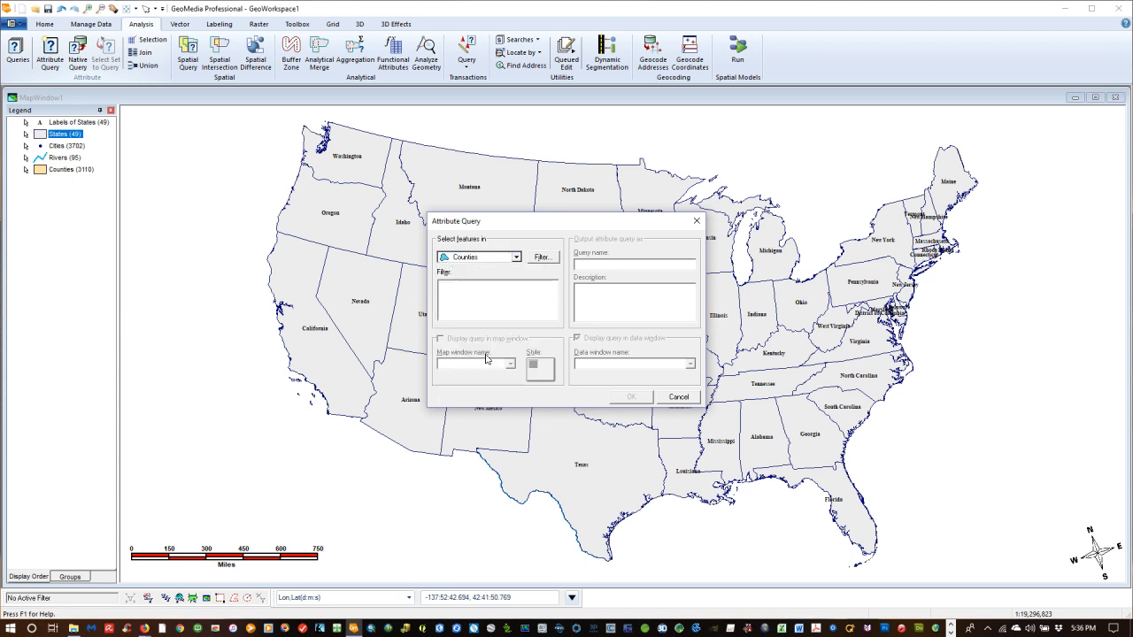
- Build the States filter STATE_NAME = 'Alabama', loading the attribute's values to choose the state
{"action": "left_click", "coordinate": [547, 257]}
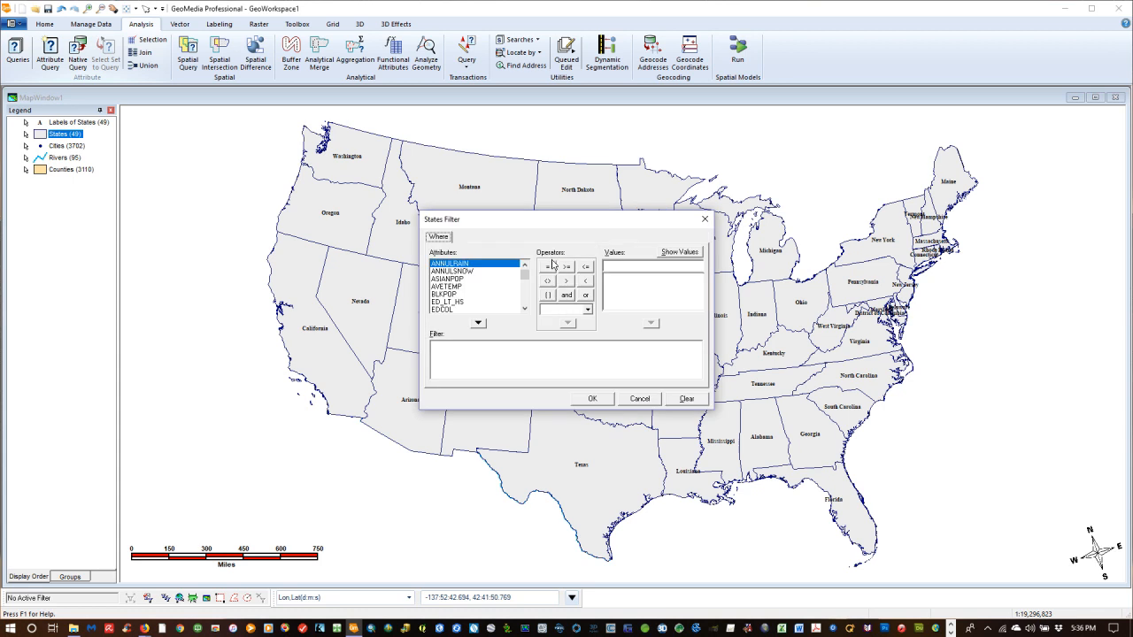
{"action": "scroll", "coordinate": [469, 295], "scroll_direction": "down", "scroll_amount": 5}
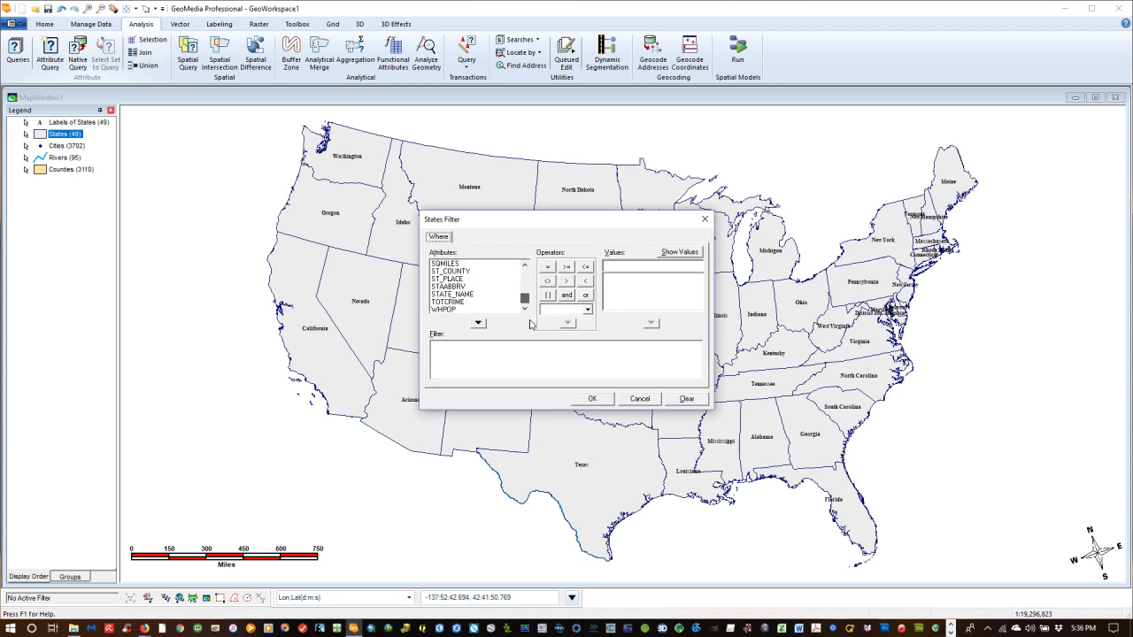
{"action": "left_click", "coordinate": [469, 294]}
{"action": "left_click", "coordinate": [477, 324]}
{"action": "left_click", "coordinate": [548, 268]}
{"action": "left_click", "coordinate": [682, 254]}
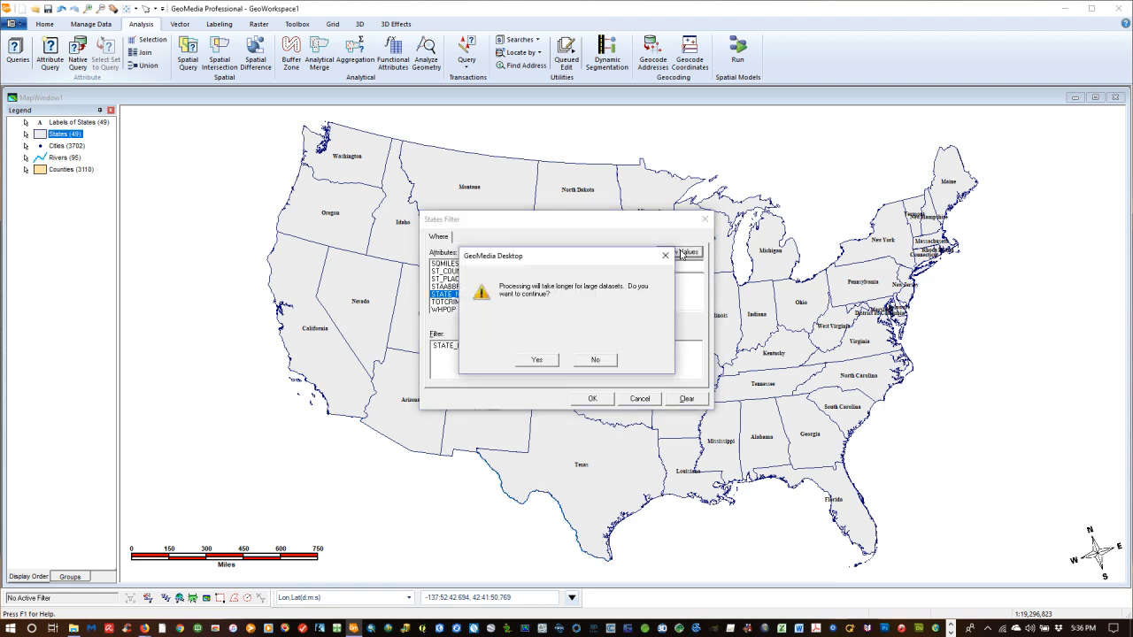
{"action": "left_click", "coordinate": [537, 361]}
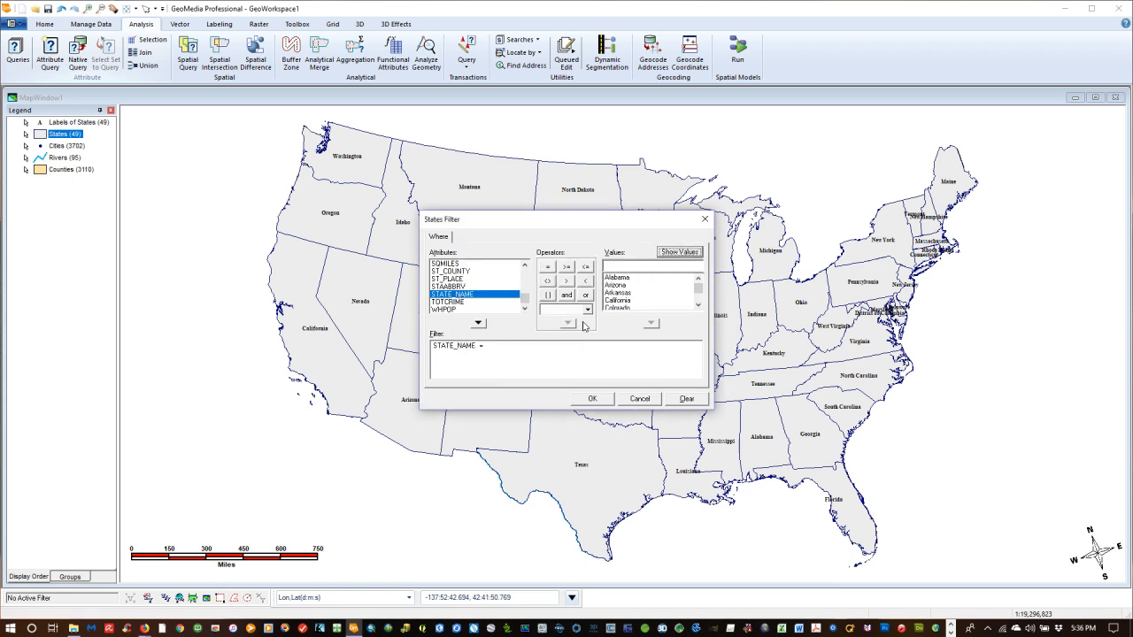
{"action": "left_click", "coordinate": [613, 279]}
{"action": "left_click", "coordinate": [652, 324]}
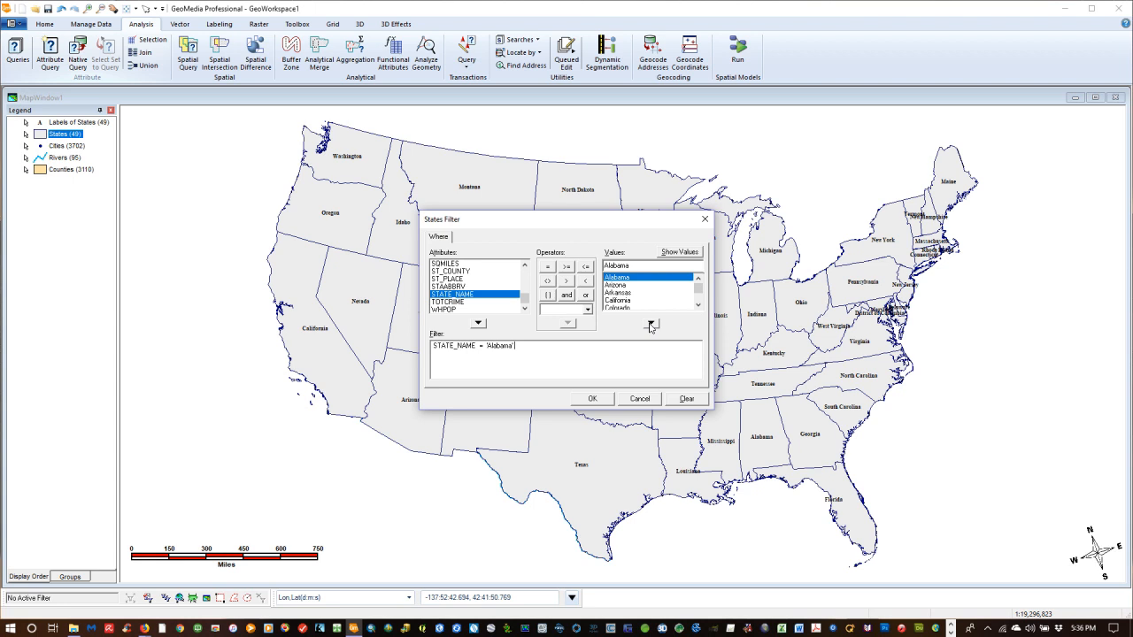
{"action": "left_click", "coordinate": [593, 399]}
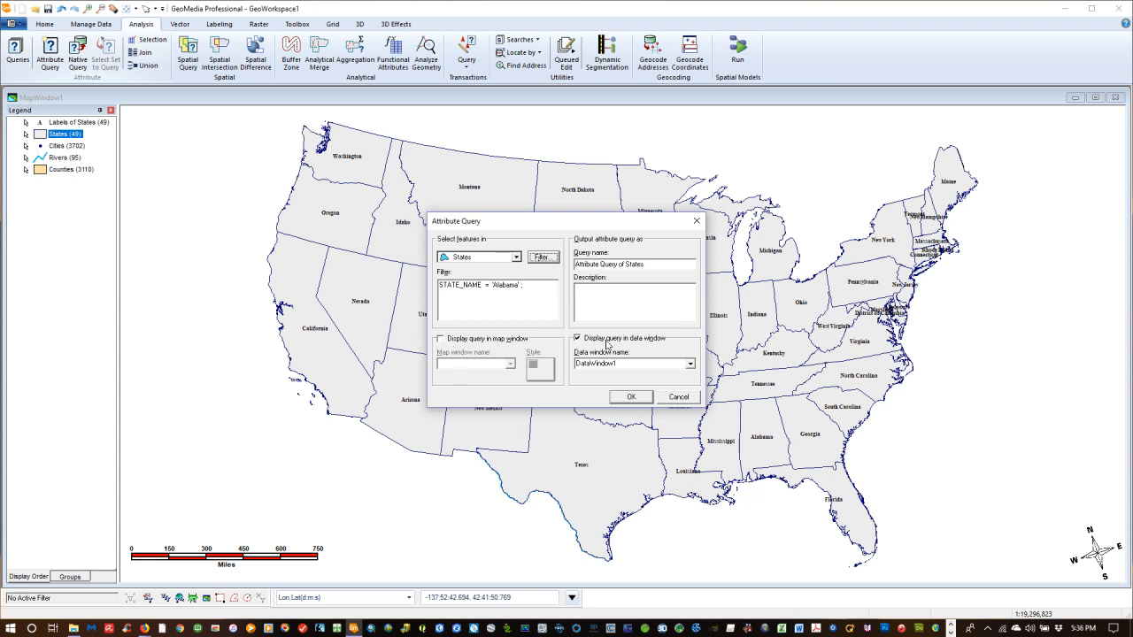
- Name the States query Alabama, output it to a data window and close the resulting table
{"action": "mouse_move", "coordinate": [573, 263]}
{"action": "left_mouse_down"}
{"action": "mouse_move", "coordinate": [625, 264]}
{"action": "mouse_move", "coordinate": [575, 253]}
{"action": "left_mouse_up"}
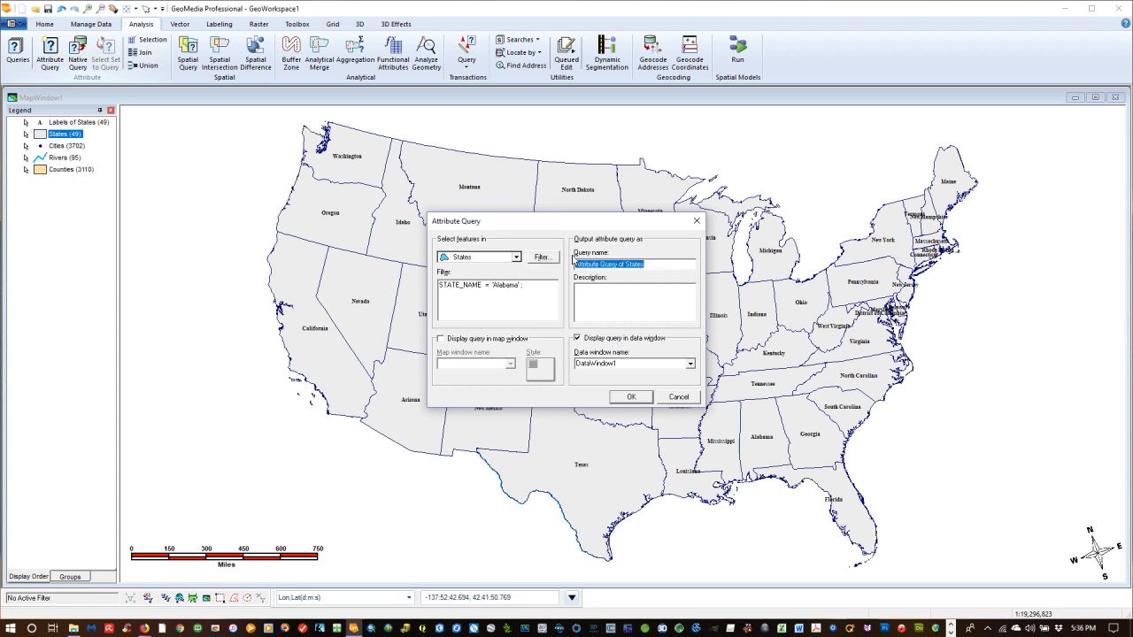
{"action": "type", "text": "Alabama"}
{"action": "left_click", "coordinate": [635, 397]}
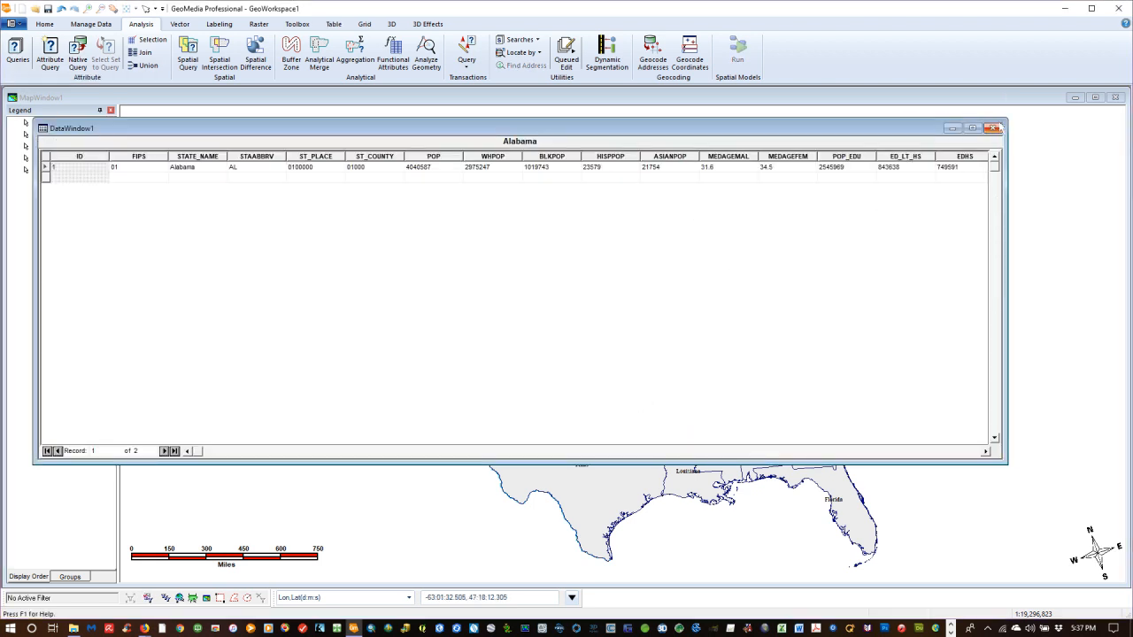
{"action": "left_click", "coordinate": [995, 130]}
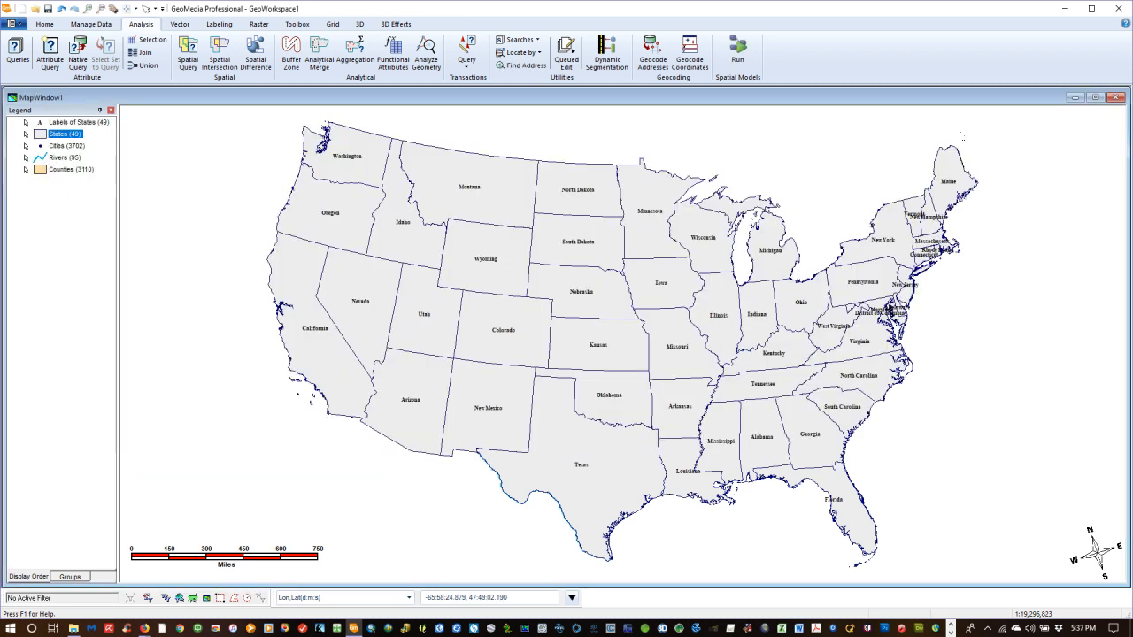
{"action": "left_click", "coordinate": [65, 247]}
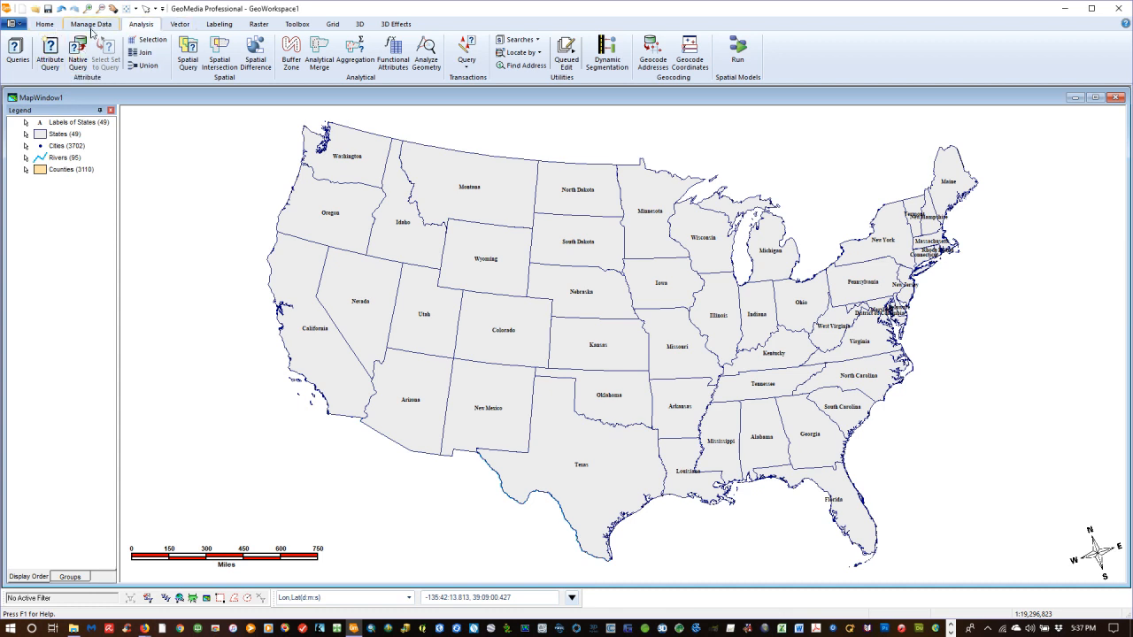
- Set up an Output to Feature Classes with the Alabama and Alabama_Counties queries as sources and Alabama as the target connection
{"action": "left_click", "coordinate": [91, 26]}
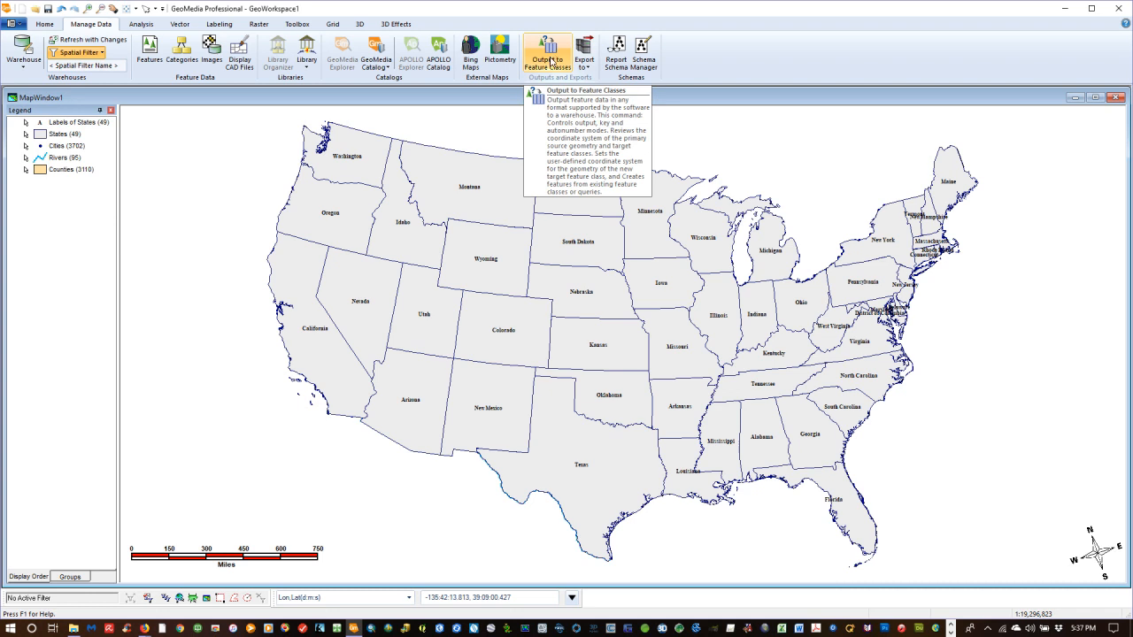
{"action": "left_click", "coordinate": [547, 59]}
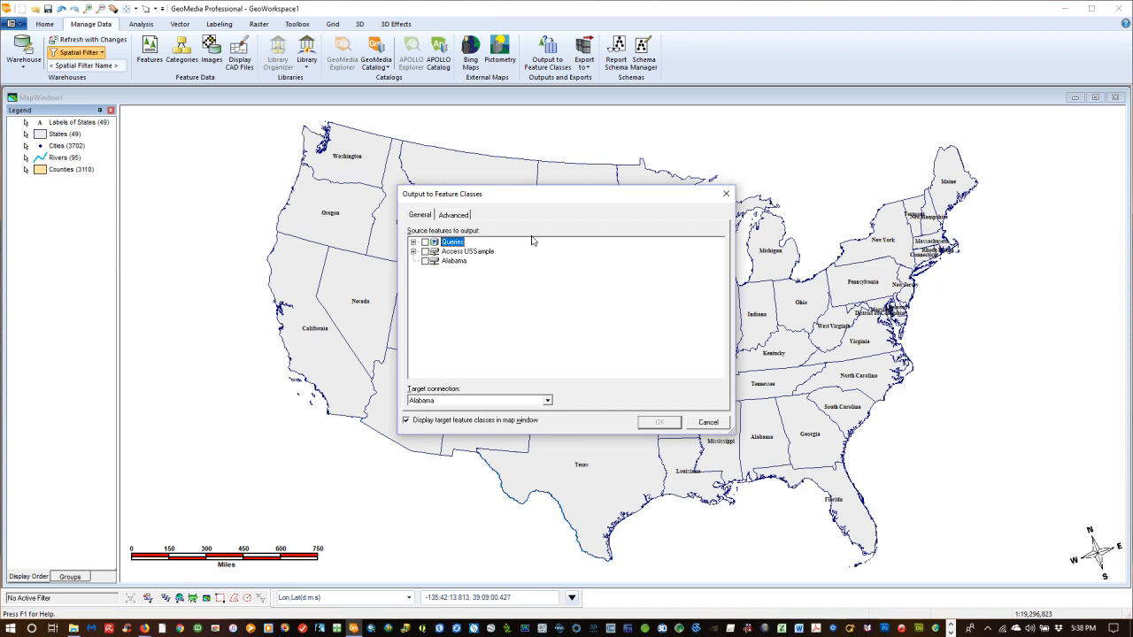
{"action": "left_click", "coordinate": [412, 242]}
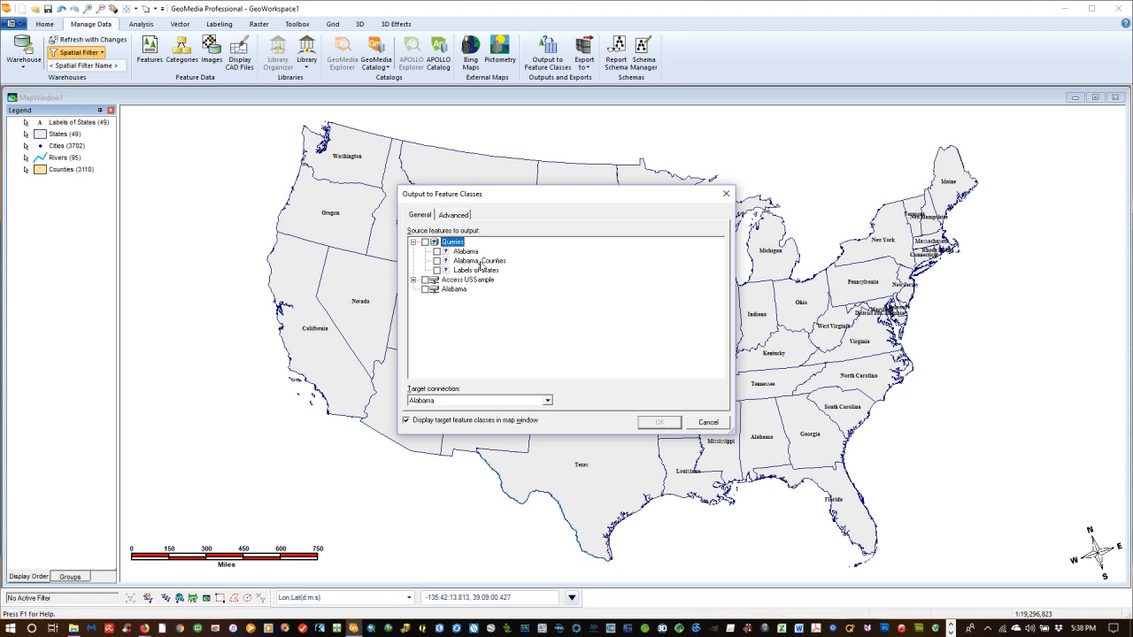
{"action": "left_click", "coordinate": [437, 261]}
{"action": "left_click", "coordinate": [547, 401]}
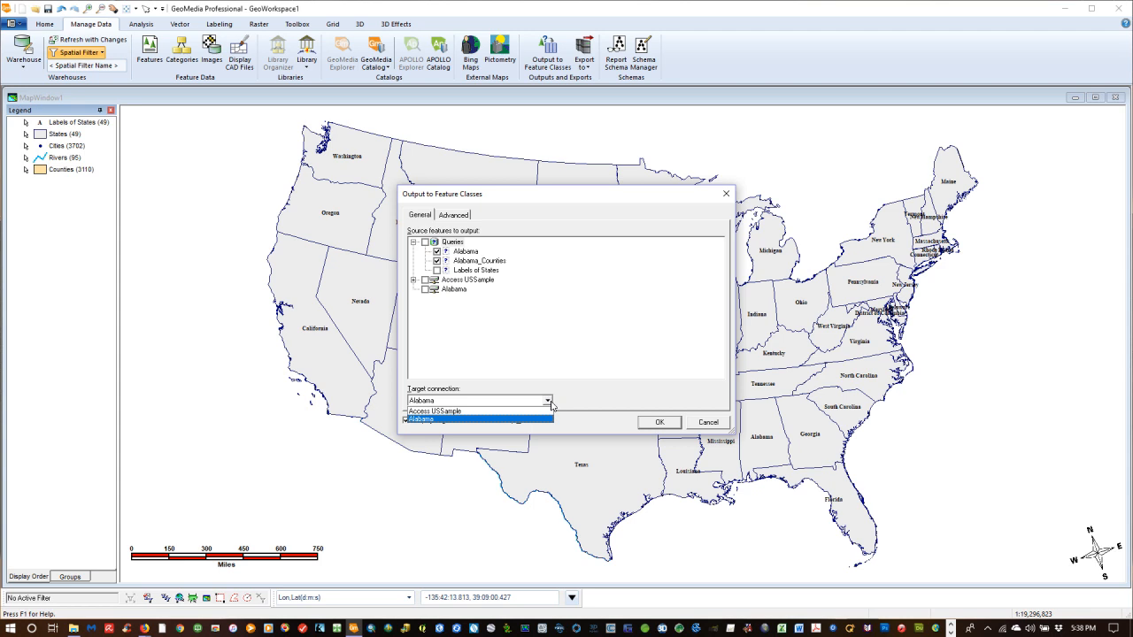
{"action": "left_click", "coordinate": [549, 401]}
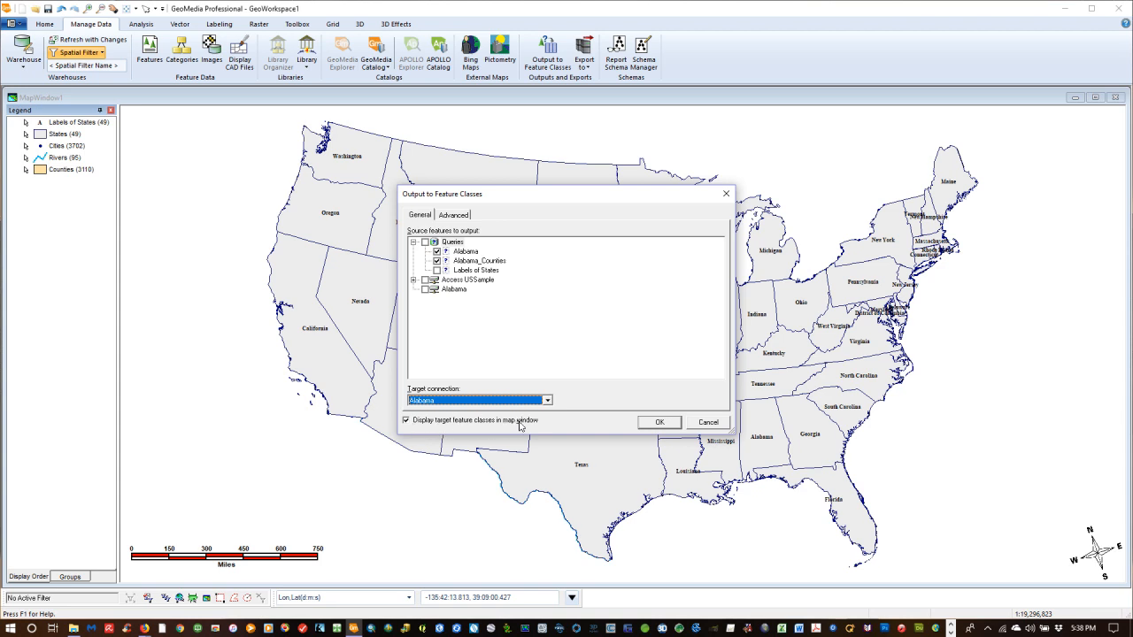
- Run the output of the two selected queries as new feature classes in the Alabama warehouse
{"action": "left_click", "coordinate": [660, 428]}
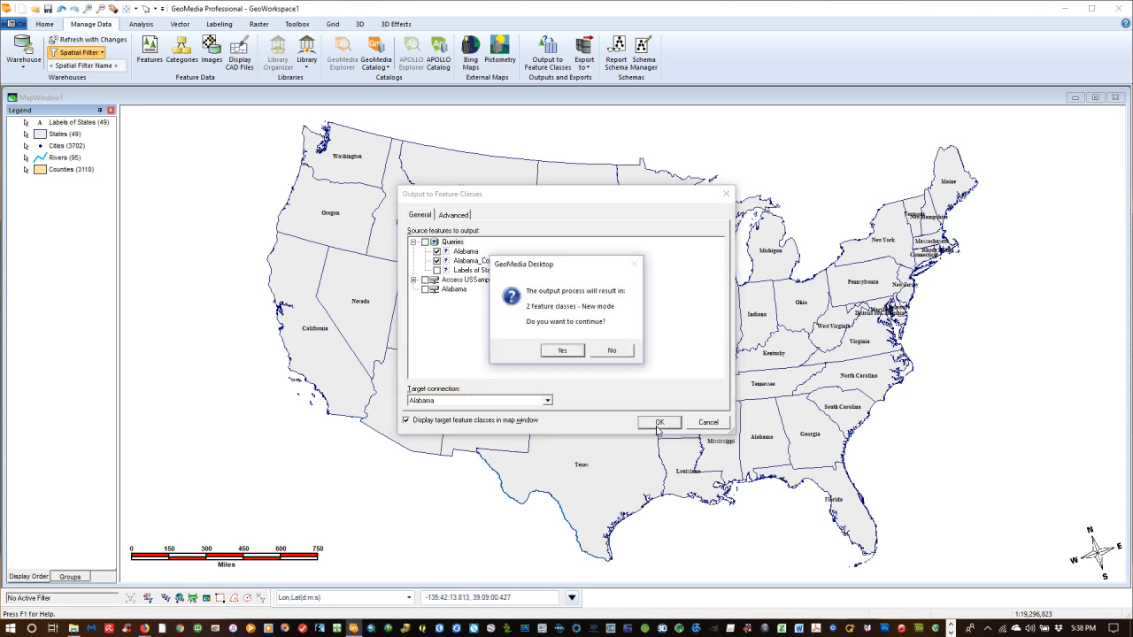
{"action": "left_click", "coordinate": [561, 352]}
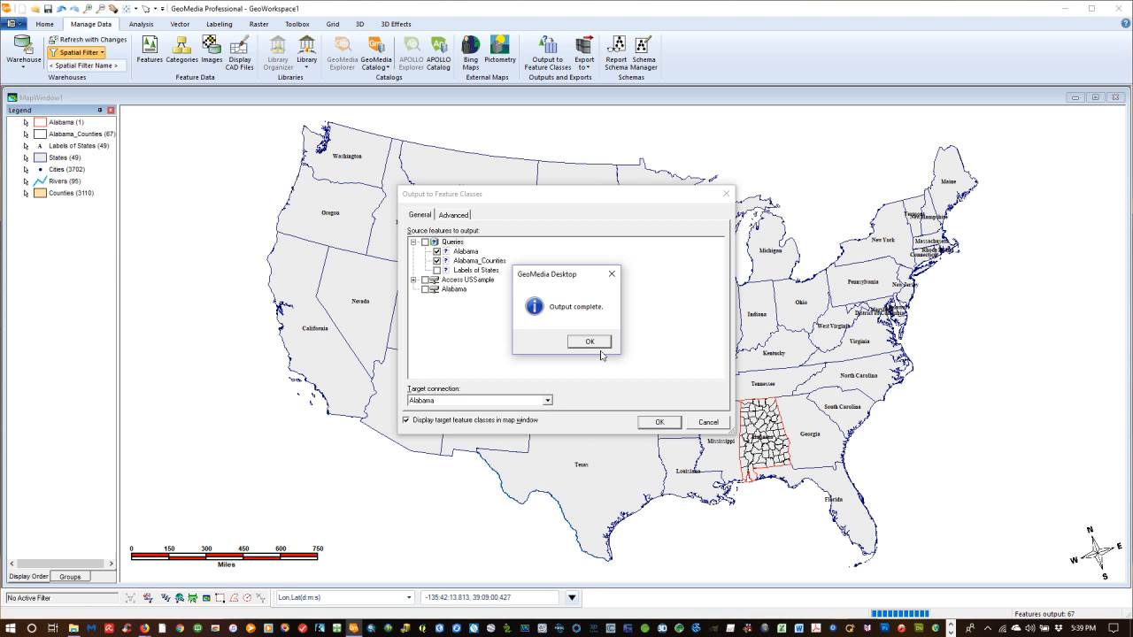
{"action": "left_click", "coordinate": [600, 352]}
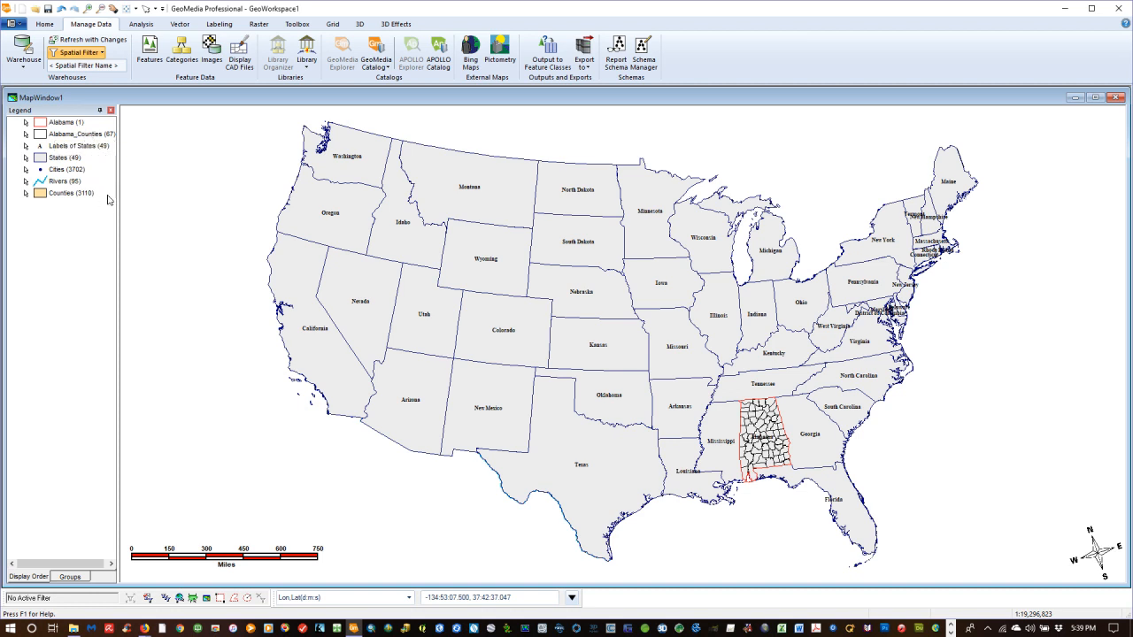
- Turn off display of the Labels of States, States, Cities, Rivers and Counties legend entries and fit the map to Alabama
{"action": "left_click_drag", "start_coordinate": [117, 196], "coordinate": [127, 195]}
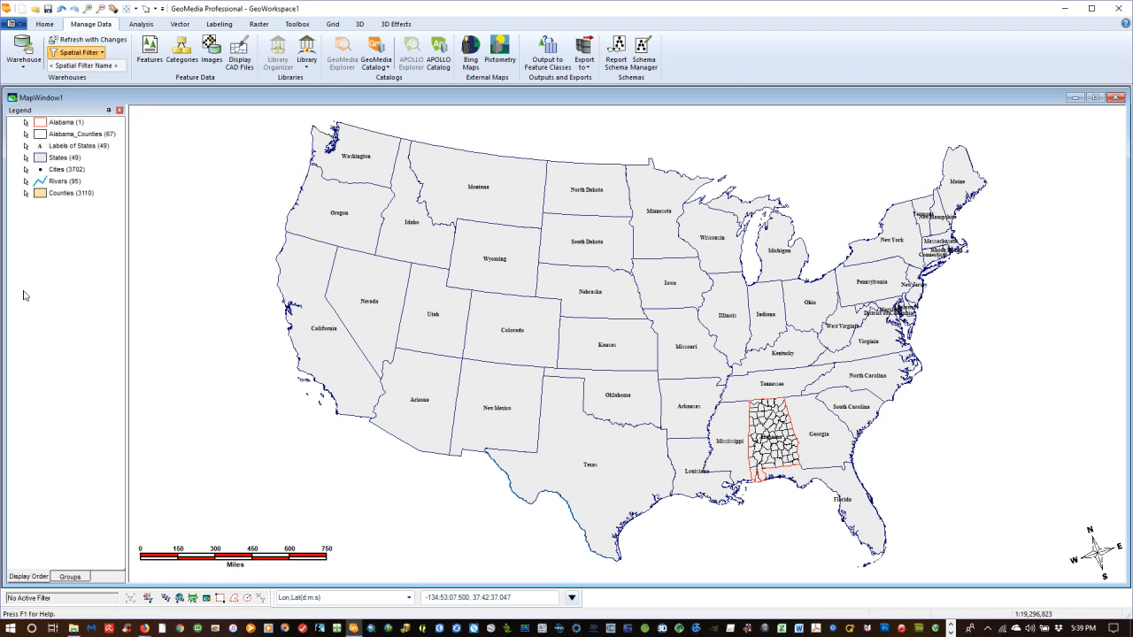
{"action": "left_click", "coordinate": [53, 147]}
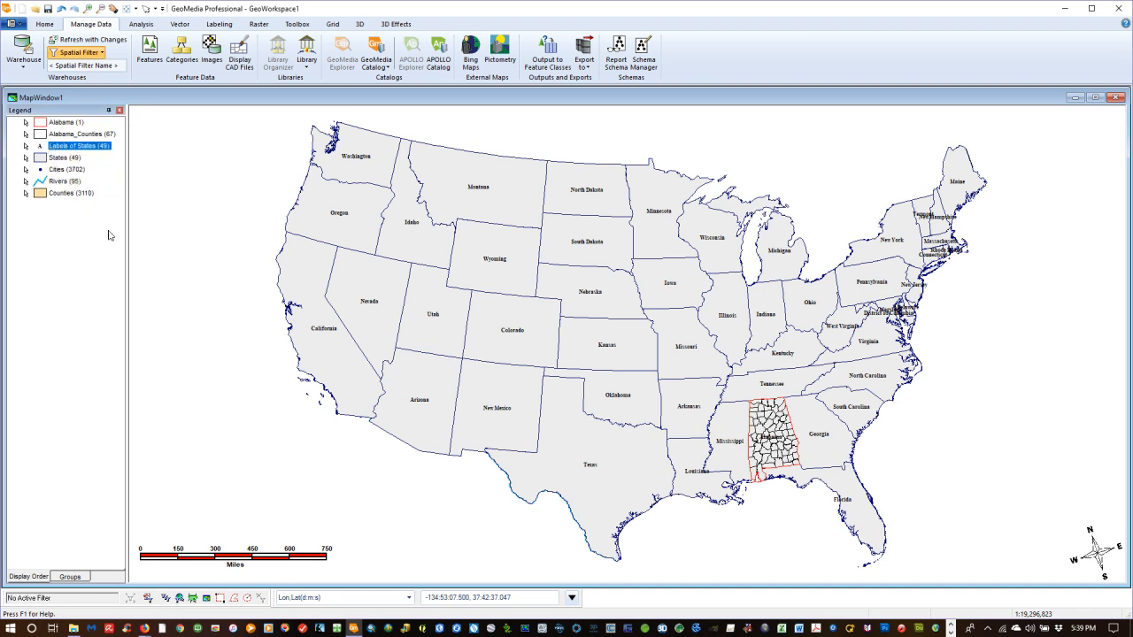
{"action": "left_click", "coordinate": [66, 195], "text": "shift"}
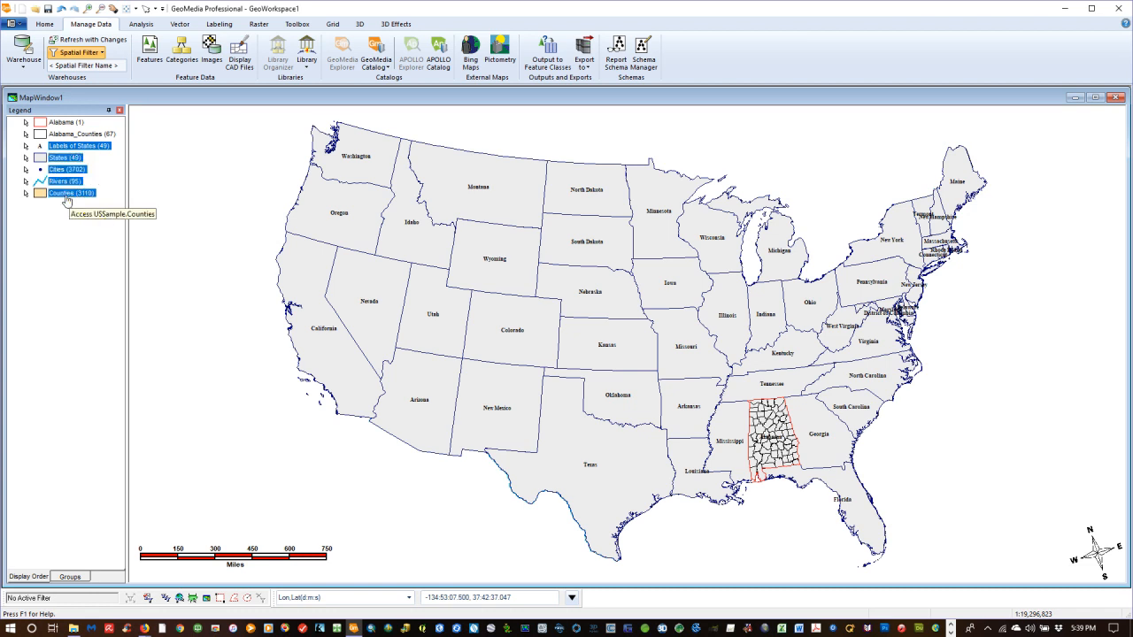
{"action": "right_click", "coordinate": [67, 200]}
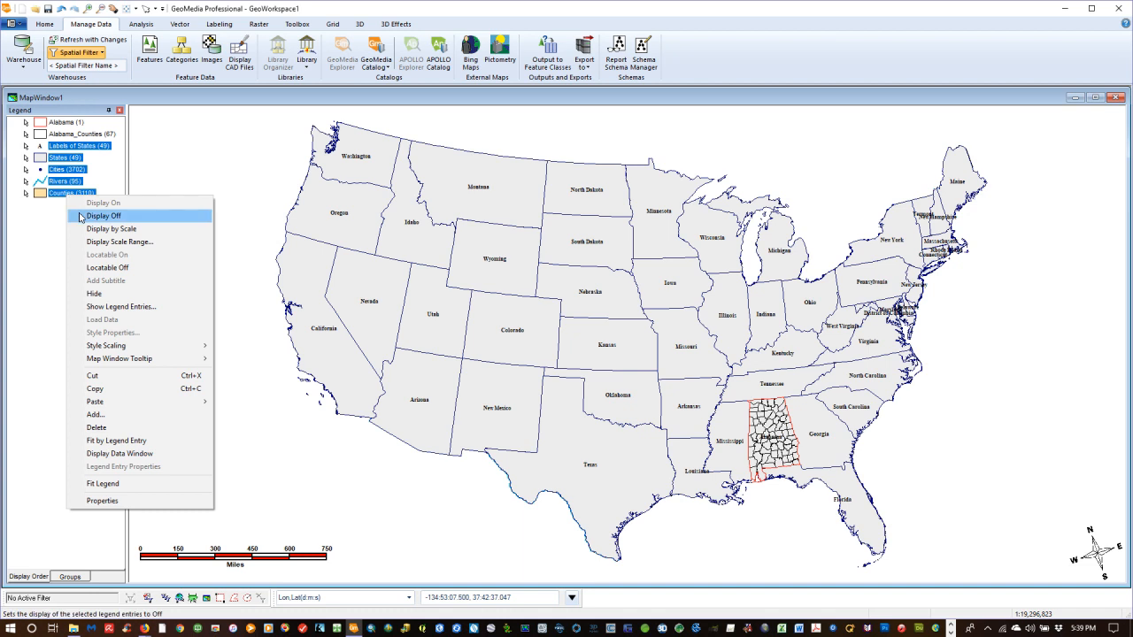
{"action": "left_click", "coordinate": [78, 218]}
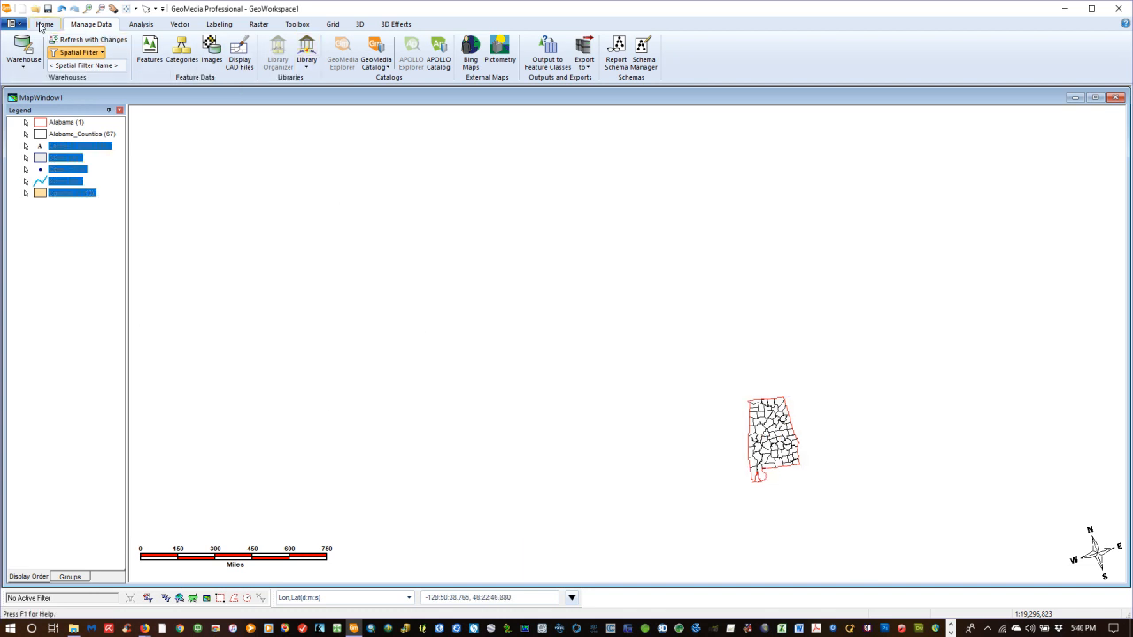
{"action": "left_click", "coordinate": [127, 9]}
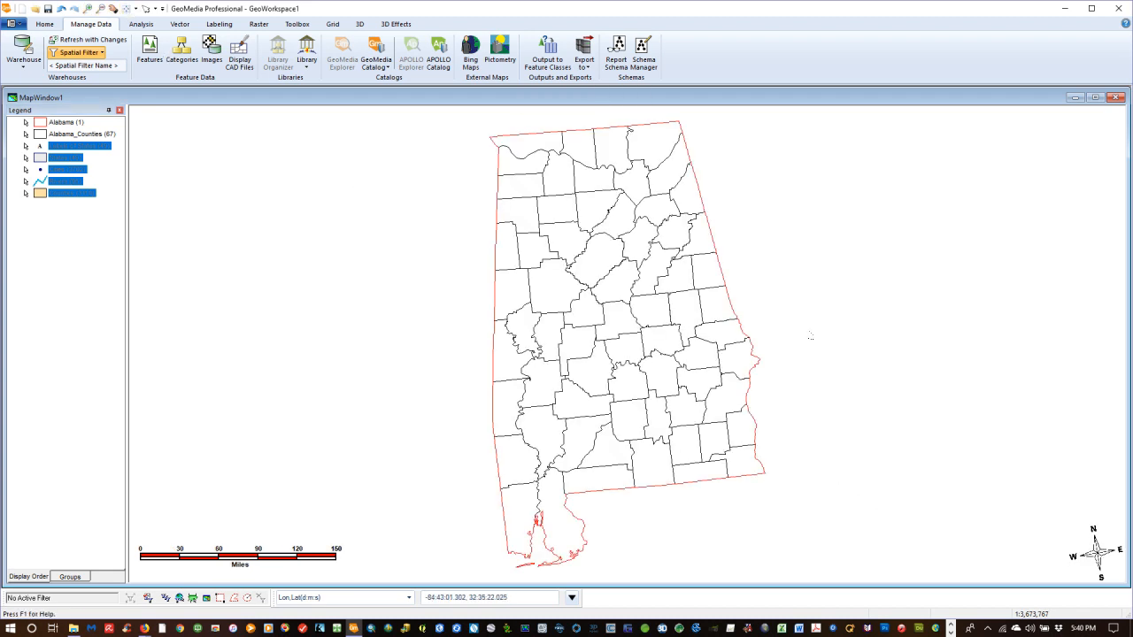
{"action": "left_click", "coordinate": [96, 304]}
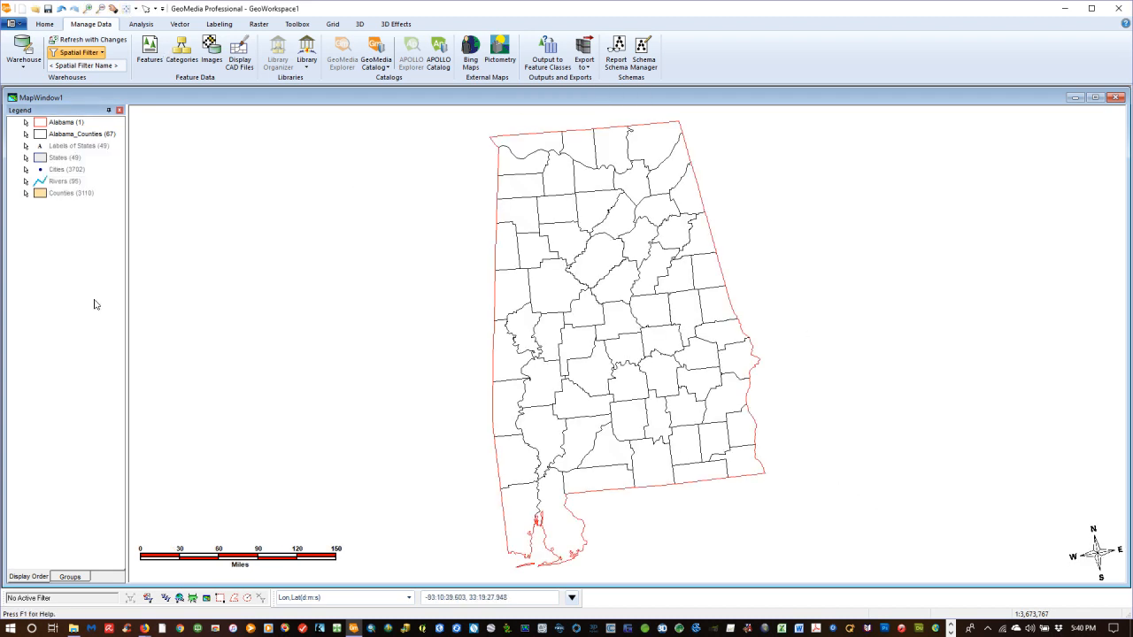
- Change the boundary colour of the Alabama legend entry to dark blue and apply the style
{"action": "left_click", "coordinate": [39, 127]}
{"action": "double_click", "coordinate": [39, 127]}
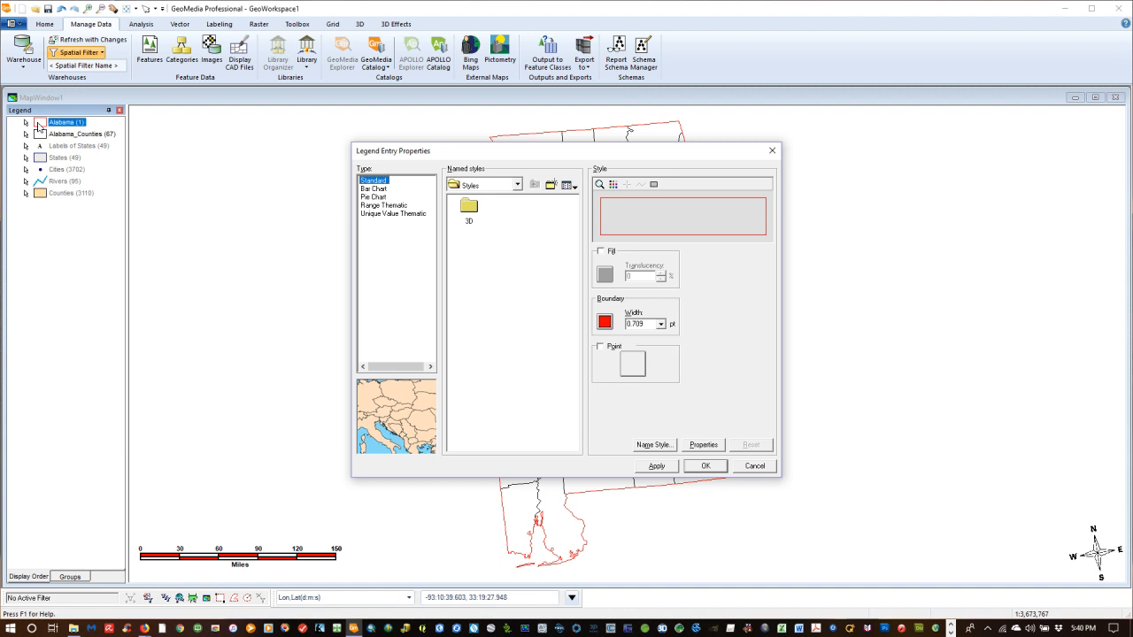
{"action": "left_click", "coordinate": [605, 322]}
{"action": "left_click", "coordinate": [605, 323]}
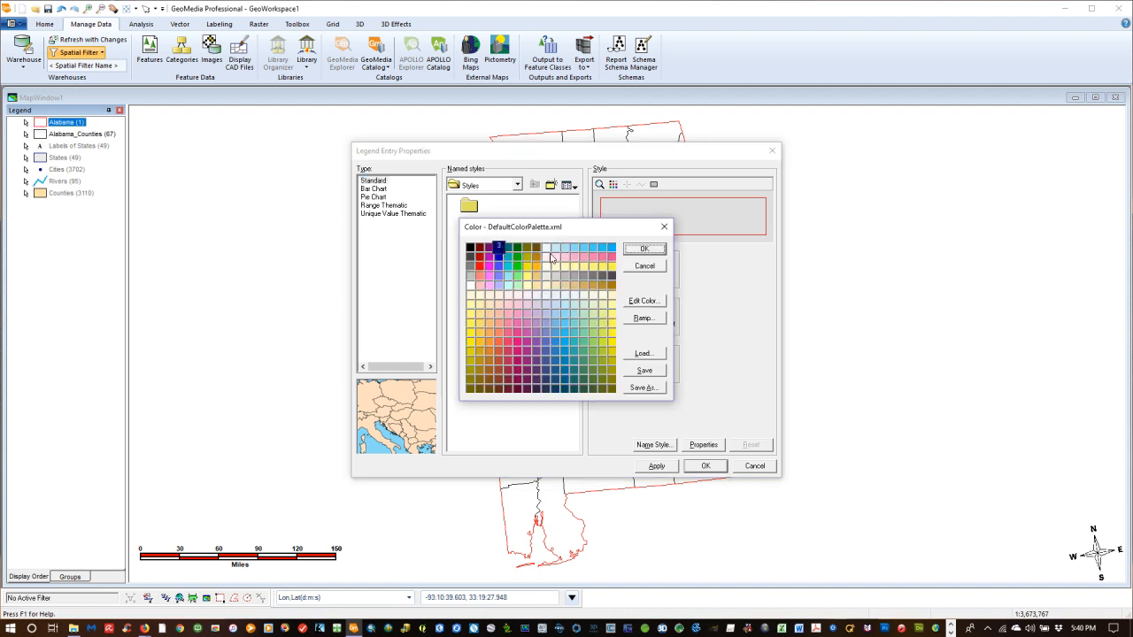
{"action": "left_click", "coordinate": [643, 251]}
{"action": "left_click", "coordinate": [668, 467]}
{"action": "left_click", "coordinate": [705, 466]}
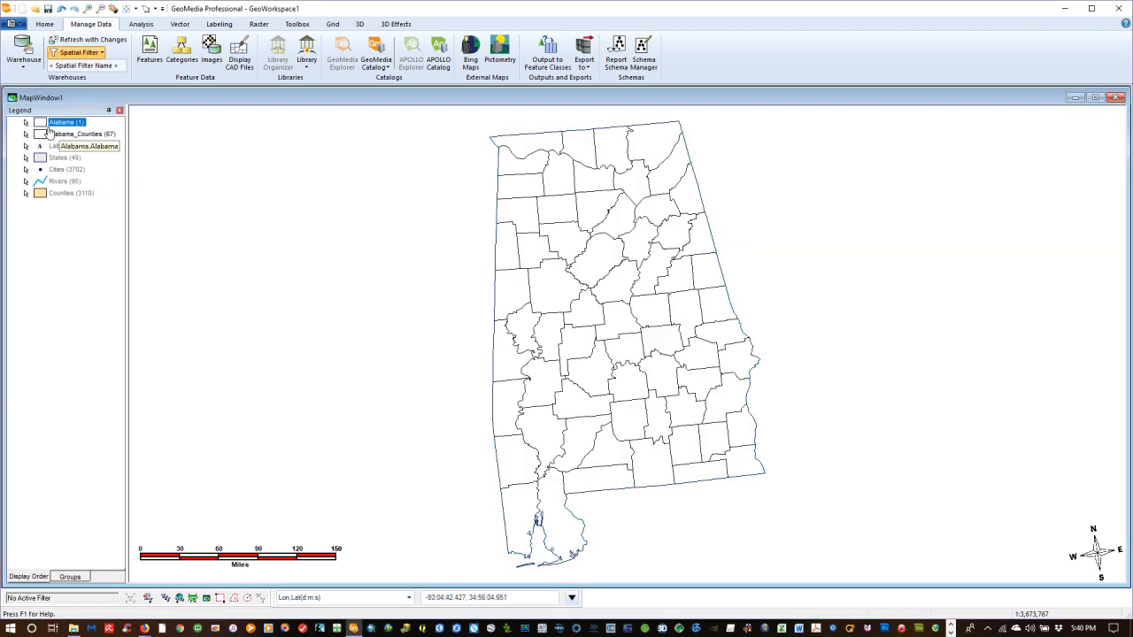
- Review the style properties of the Alabama_Counties legend entry
{"action": "left_click", "coordinate": [41, 137]}
{"action": "double_click", "coordinate": [41, 136]}
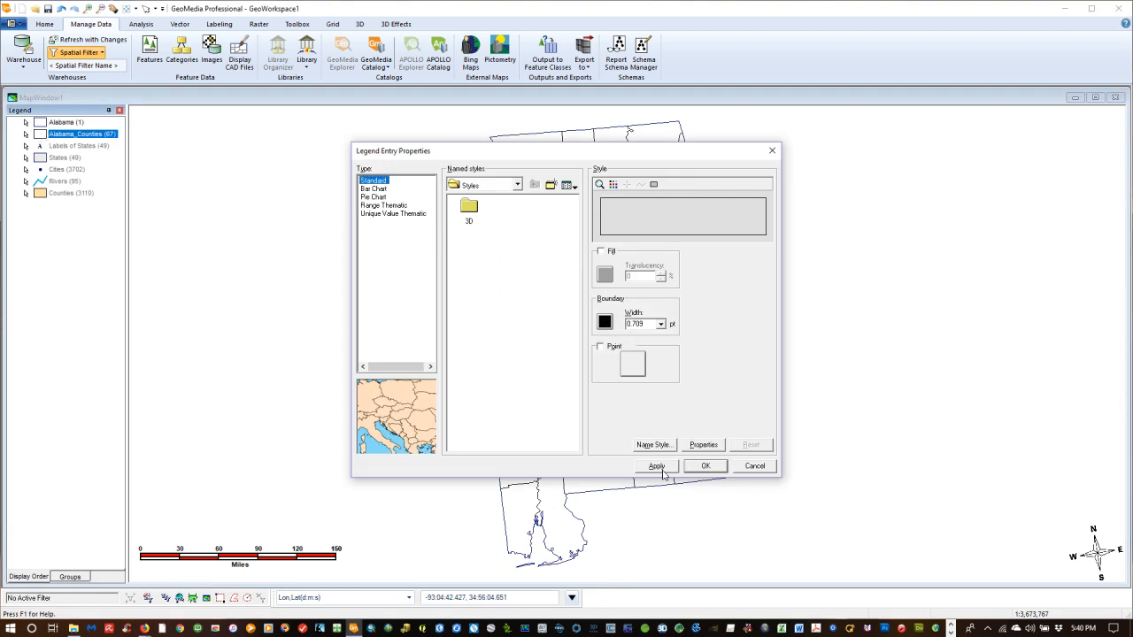
{"action": "left_click", "coordinate": [700, 474]}
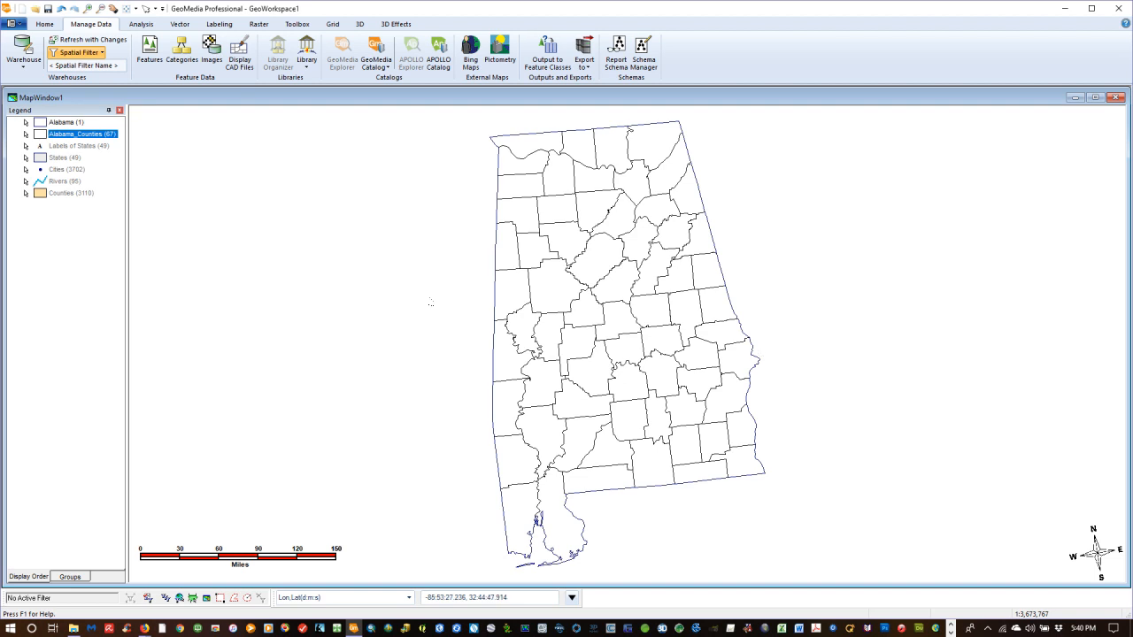
- Set the projection algorithm of the GeoWorkspace coordinate system to Universal Transverse Mercator
{"action": "left_click", "coordinate": [45, 28]}
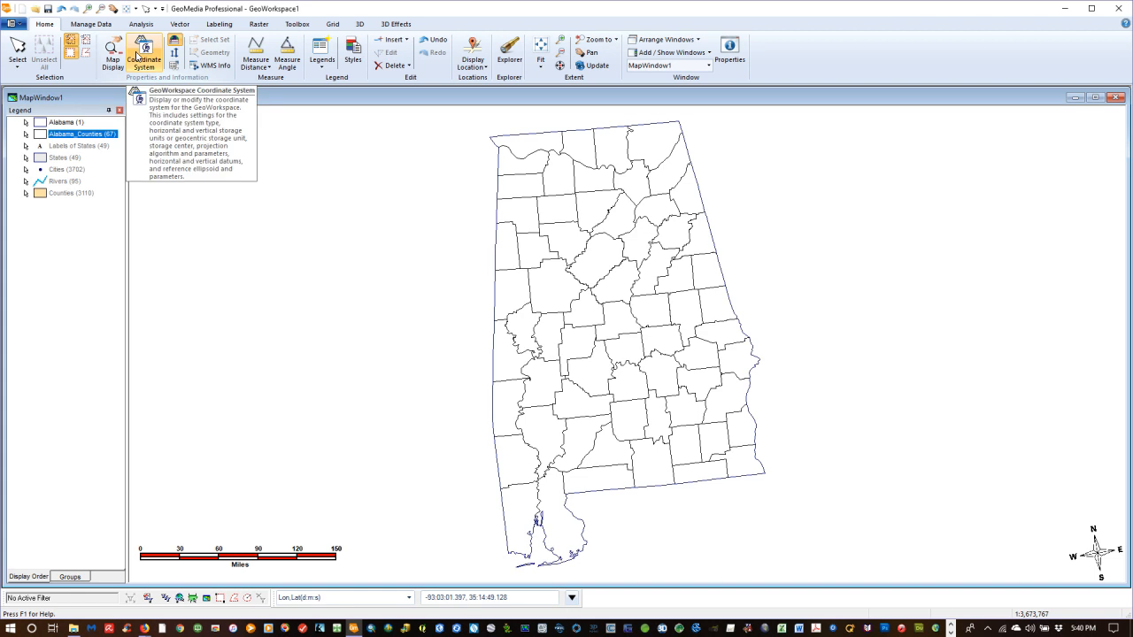
{"action": "left_click", "coordinate": [138, 57]}
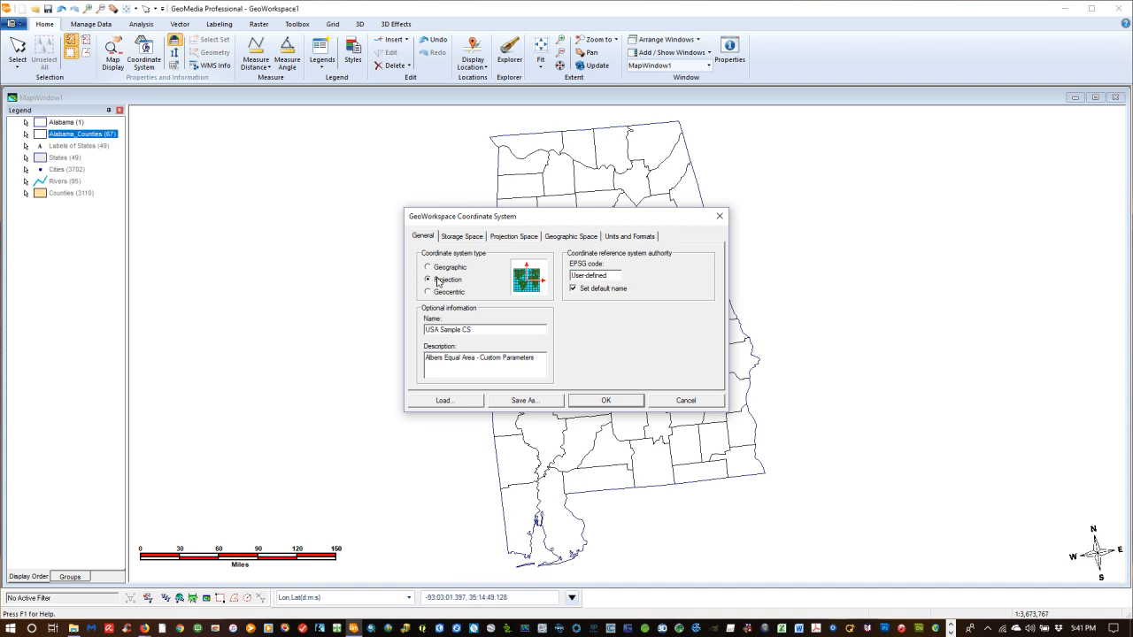
{"action": "left_click", "coordinate": [518, 237]}
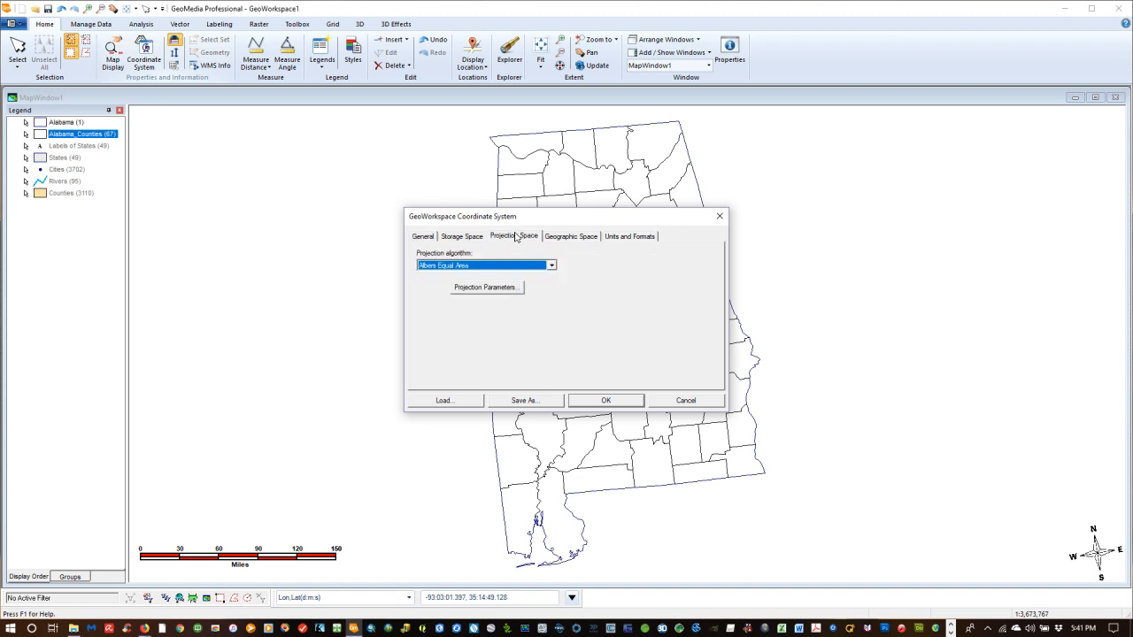
{"action": "left_click", "coordinate": [552, 265]}
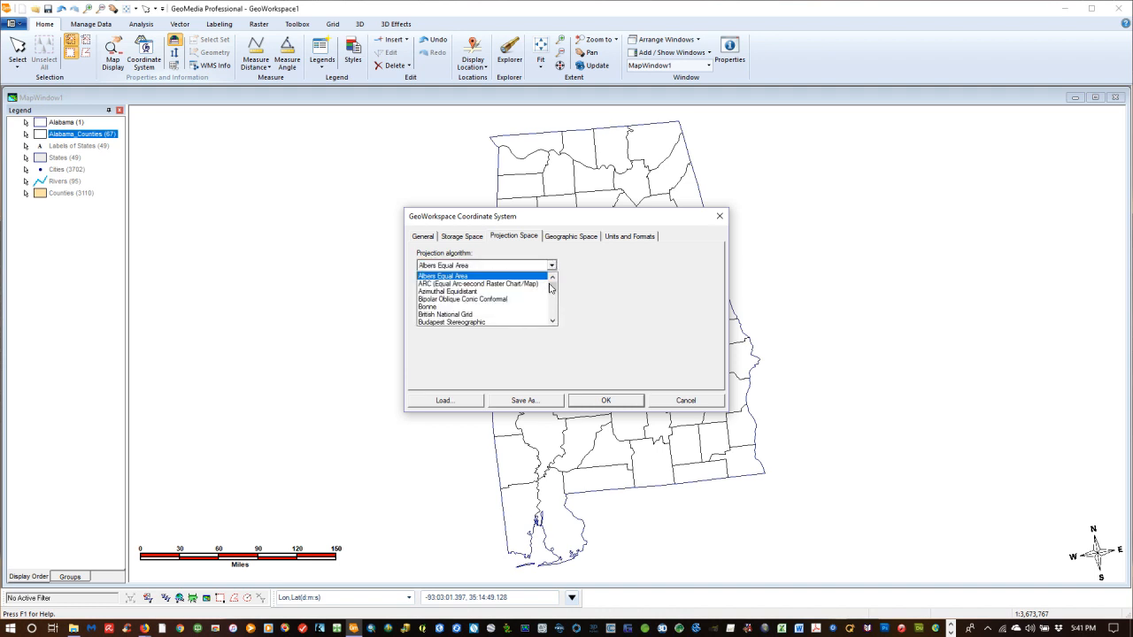
{"action": "scroll", "coordinate": [554, 309], "scroll_direction": "down", "scroll_amount": 5}
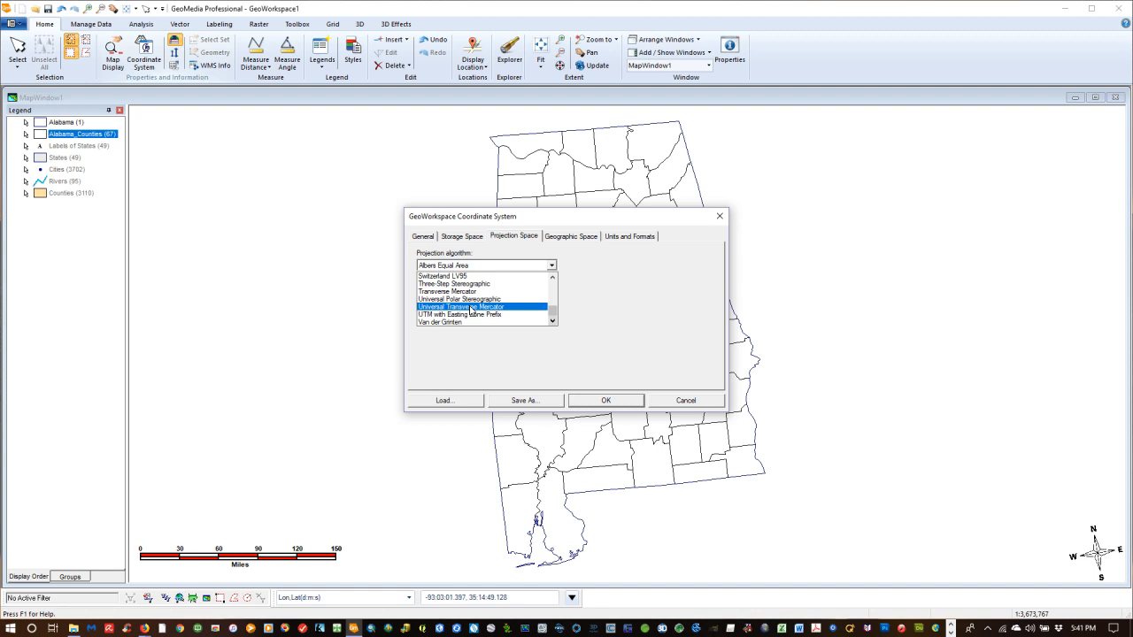
{"action": "left_click", "coordinate": [471, 307]}
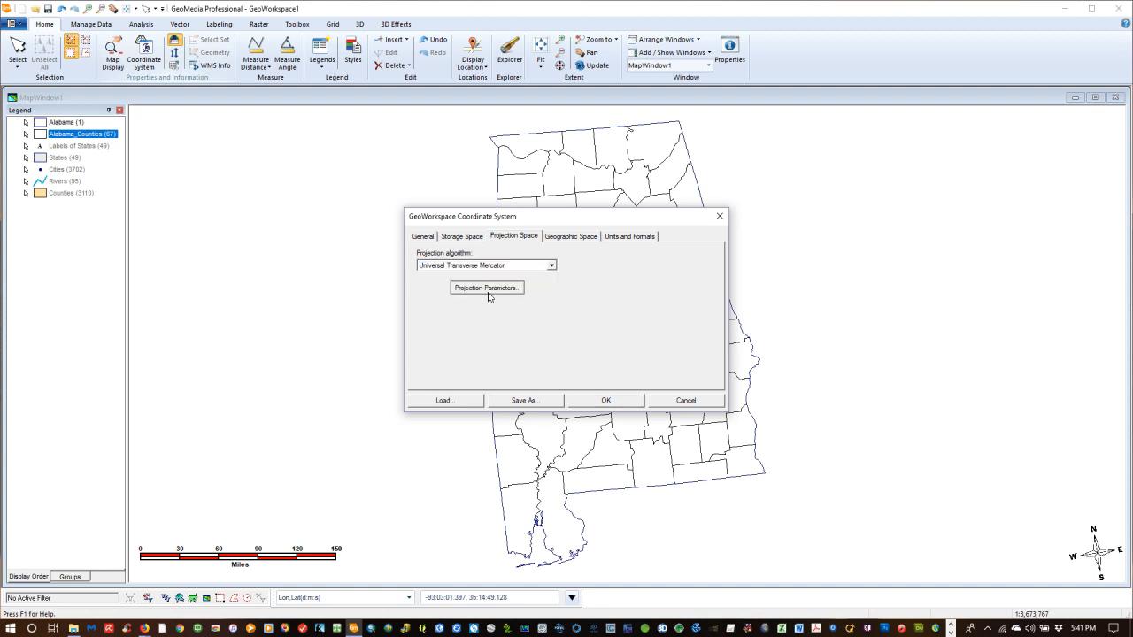
- Set the projection zone to 16, apply the coordinate system and clear the legend selection
{"action": "left_click", "coordinate": [487, 288]}
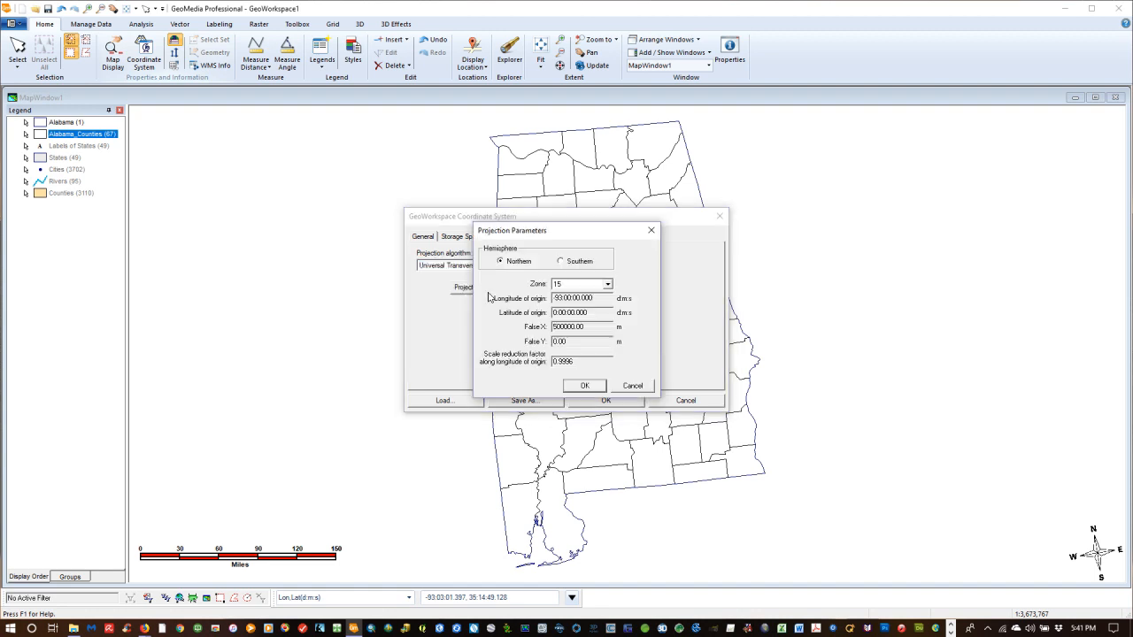
{"action": "left_click", "coordinate": [606, 284]}
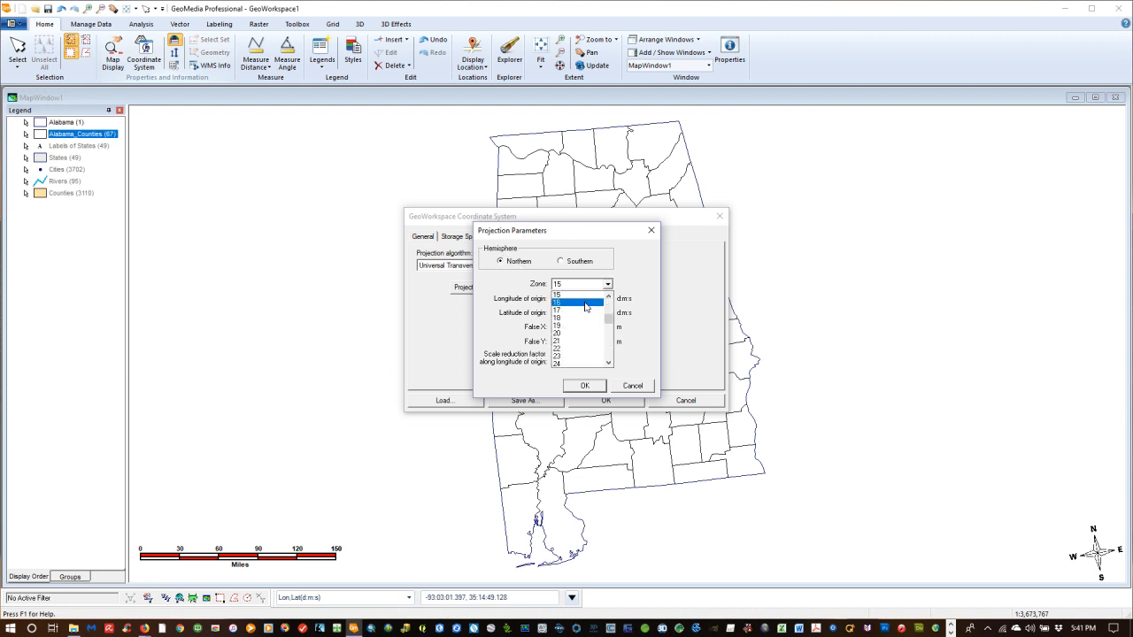
{"action": "left_click", "coordinate": [584, 307]}
{"action": "left_click", "coordinate": [584, 386]}
{"action": "left_click", "coordinate": [606, 401]}
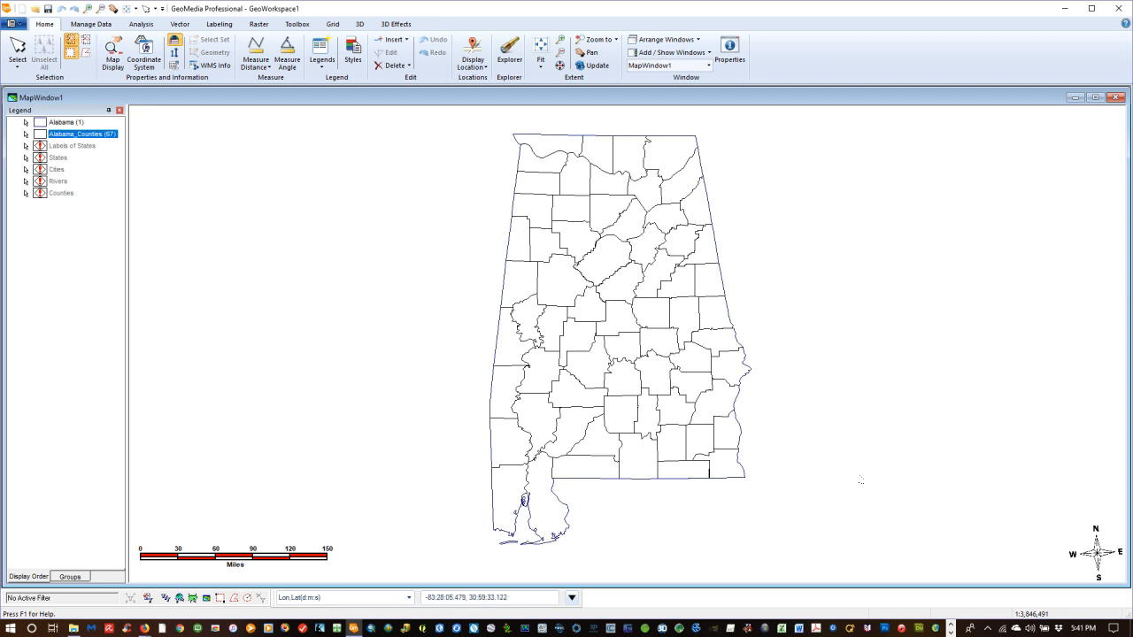
{"action": "left_click", "coordinate": [39, 313]}
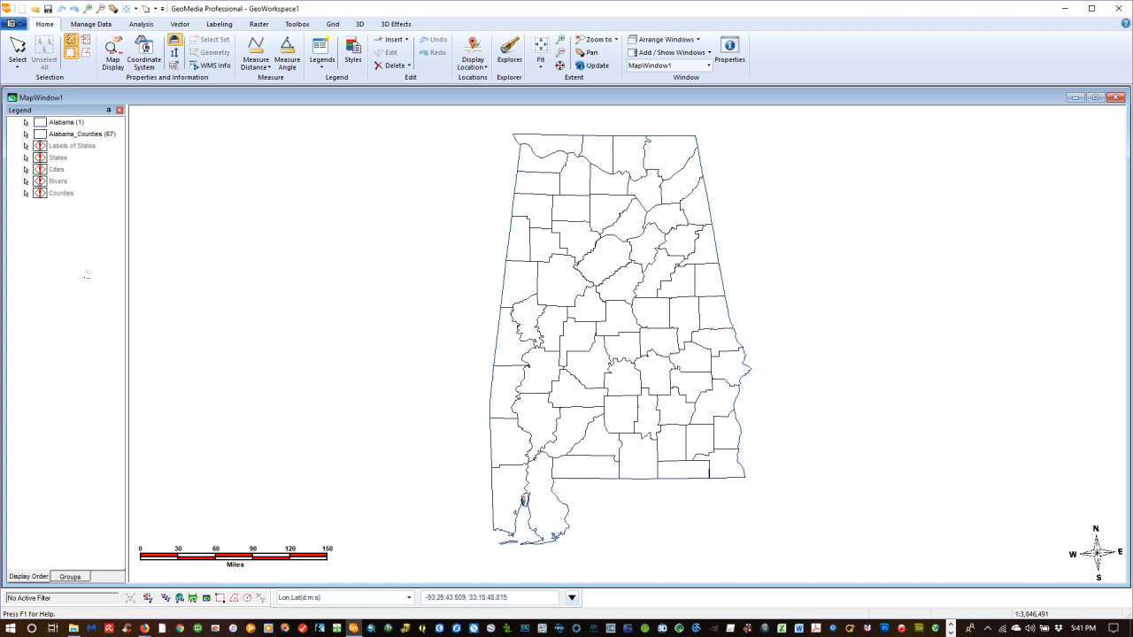
- Examine which feature classes the Alabama warehouse connection contains
{"action": "left_click", "coordinate": [90, 24]}
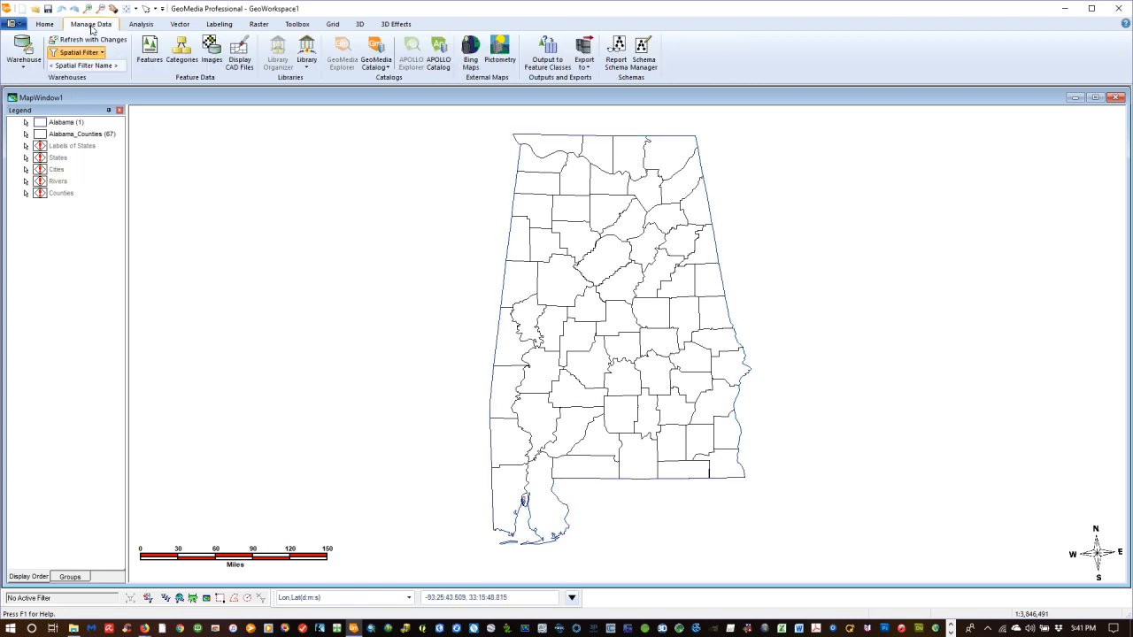
{"action": "left_click", "coordinate": [150, 54]}
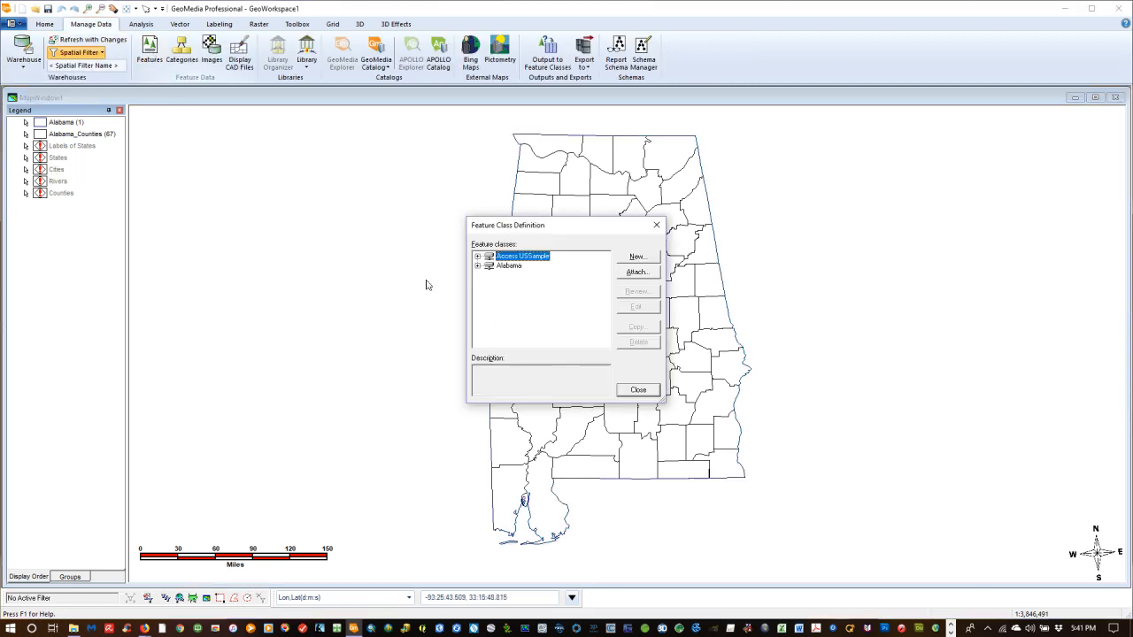
{"action": "left_click", "coordinate": [478, 265]}
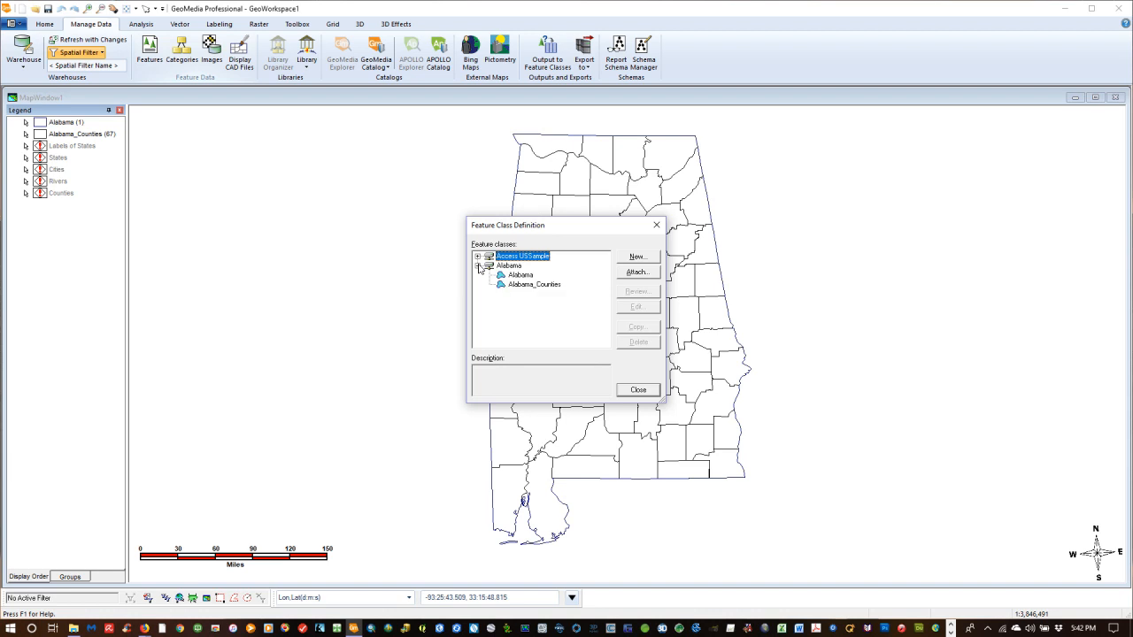
{"action": "left_click", "coordinate": [637, 392]}
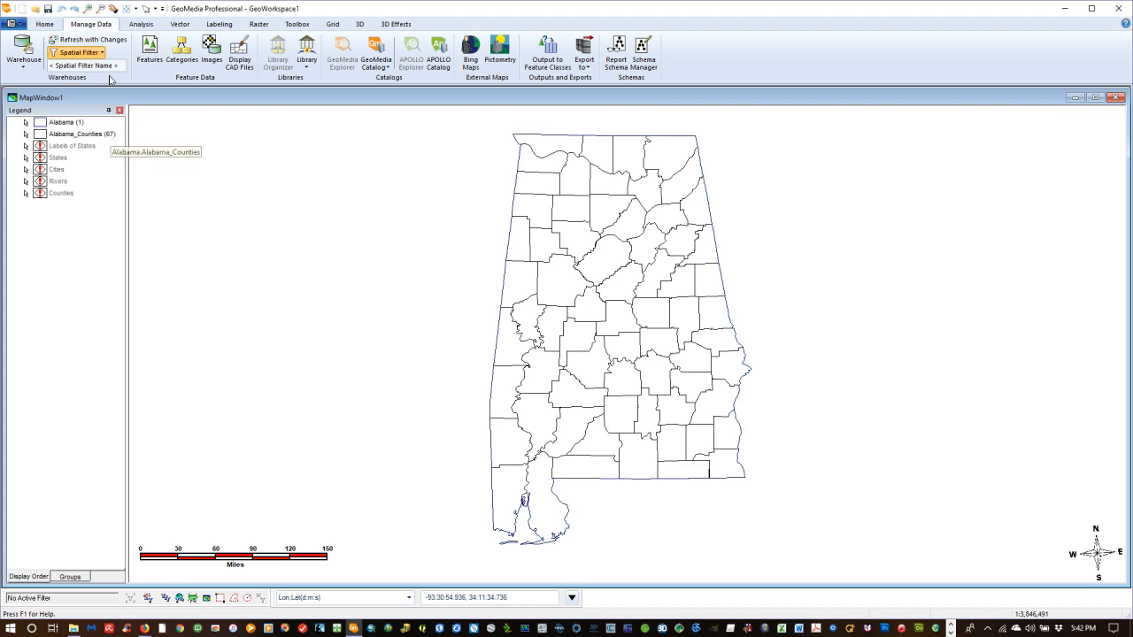
{"action": "left_click", "coordinate": [181, 25]}
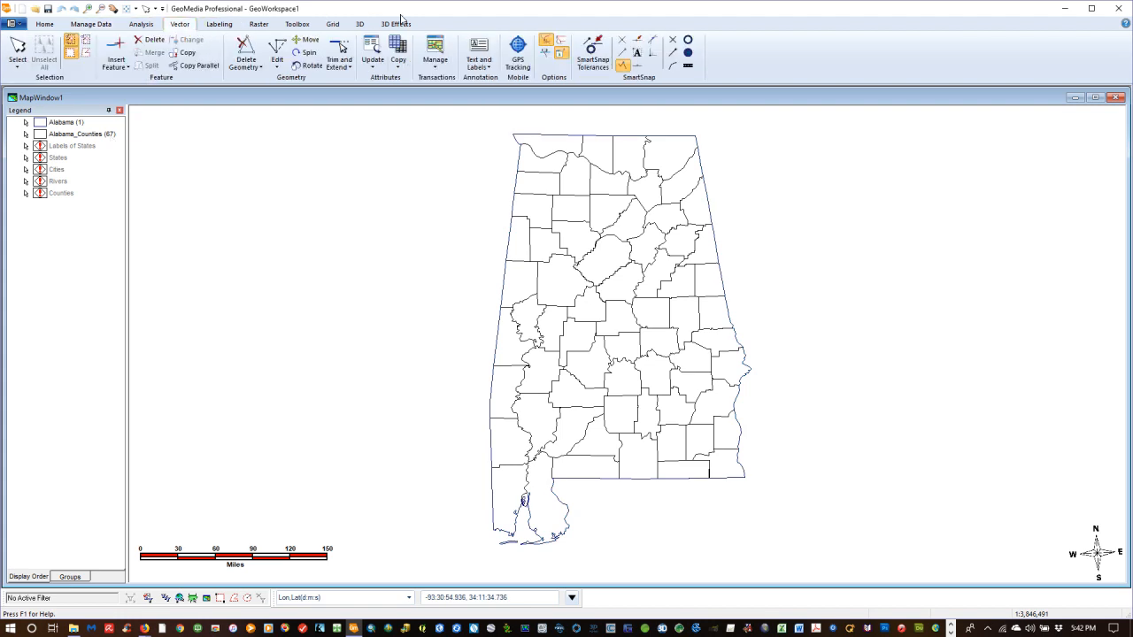
- Start a new label for the Alabama_Counties features, using the COUNTY_NAME attribute as the label content
{"action": "left_click", "coordinate": [479, 67]}
{"action": "left_click", "coordinate": [500, 93]}
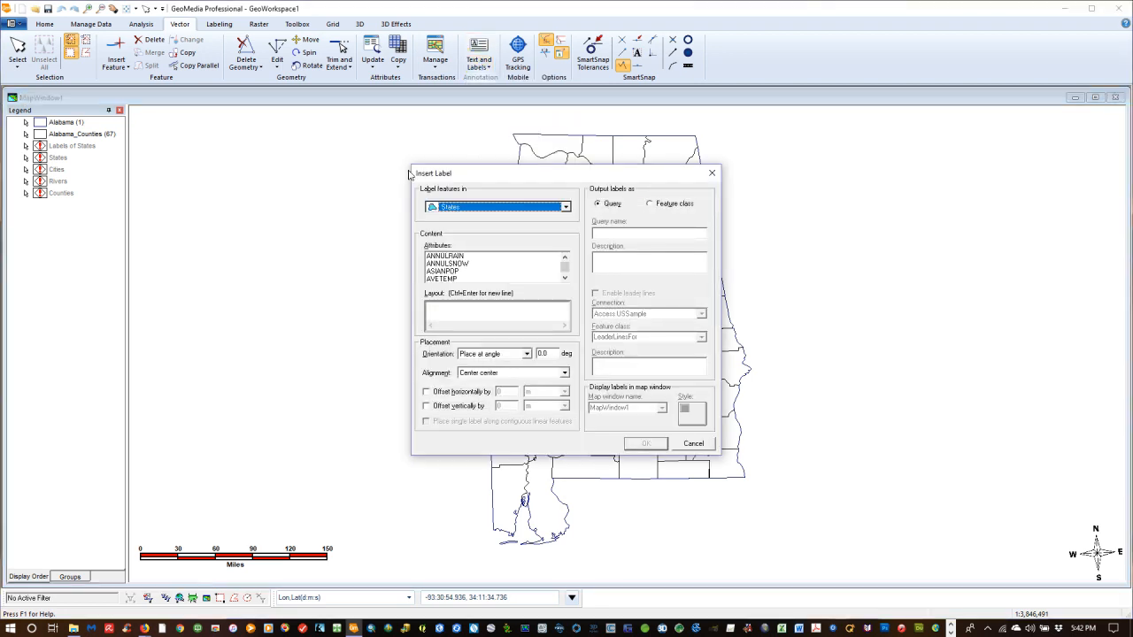
{"action": "left_click", "coordinate": [565, 207]}
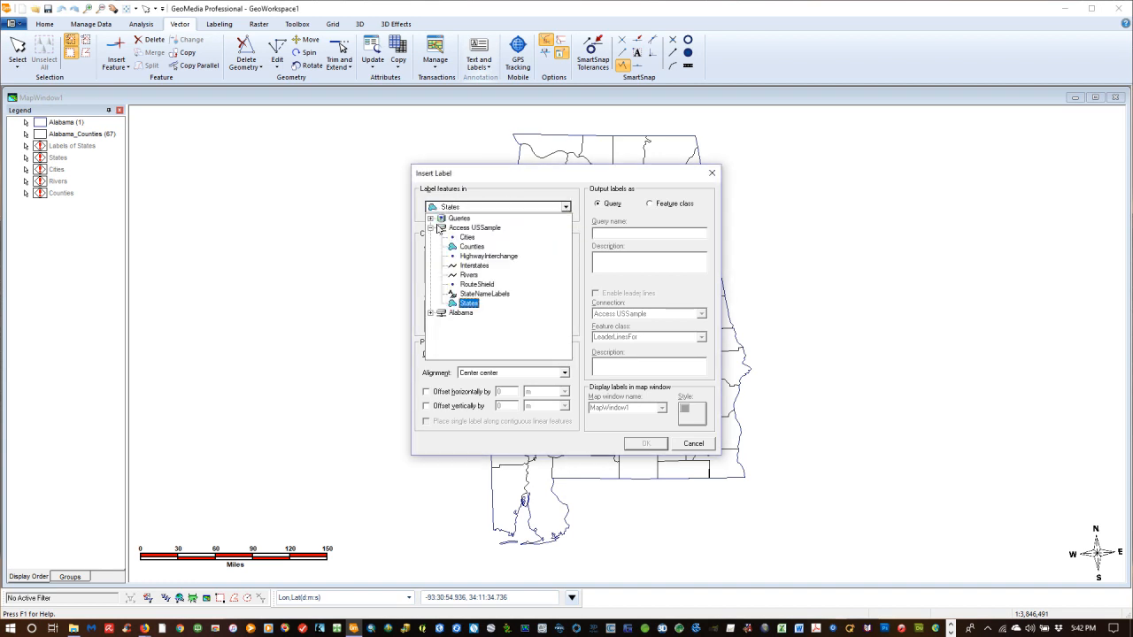
{"action": "left_click", "coordinate": [430, 228]}
{"action": "left_click", "coordinate": [430, 238]}
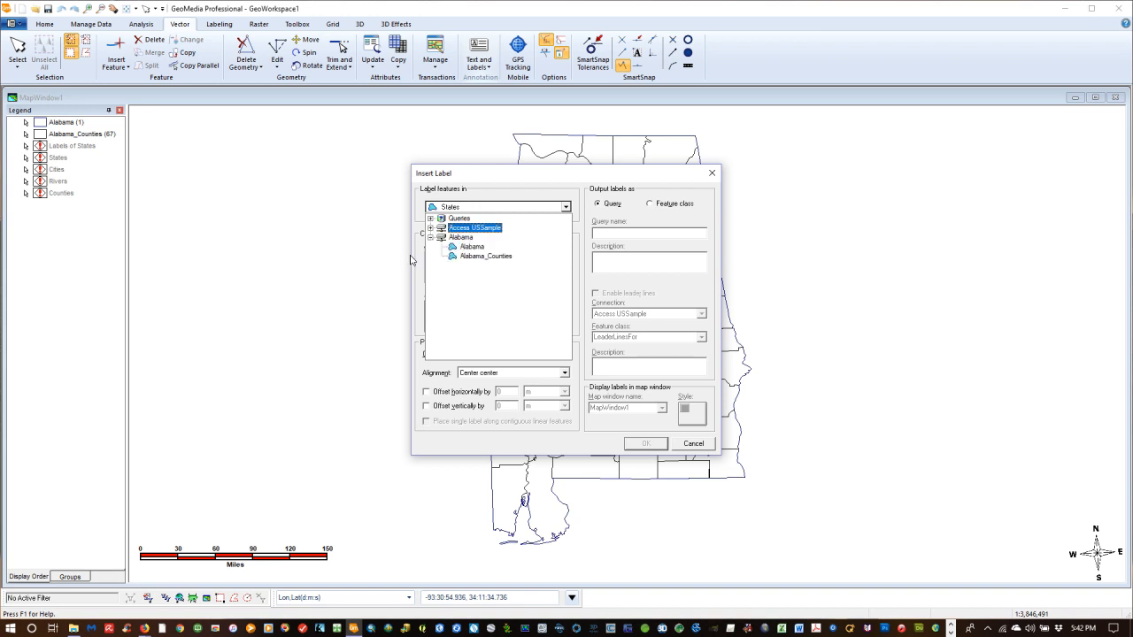
{"action": "left_click", "coordinate": [480, 256]}
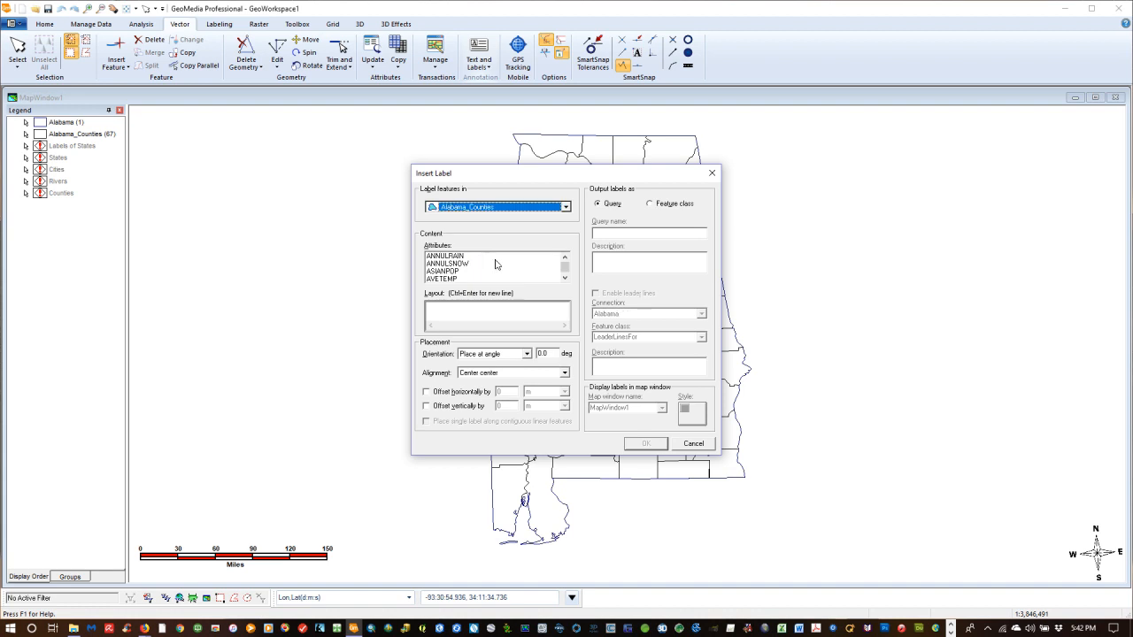
{"action": "left_click", "coordinate": [565, 278]}
{"action": "left_click_drag", "start_coordinate": [565, 267], "coordinate": [566, 268]}
{"action": "double_click", "coordinate": [460, 266]}
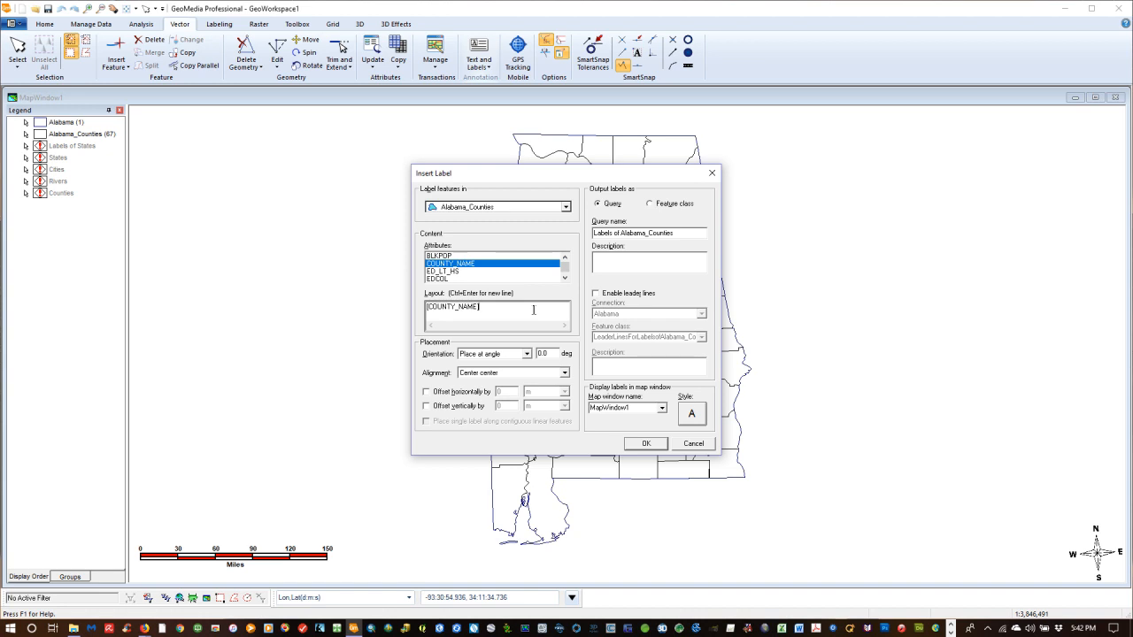
- Set the font of the county label style to Times New Roman
{"action": "left_click", "coordinate": [692, 415]}
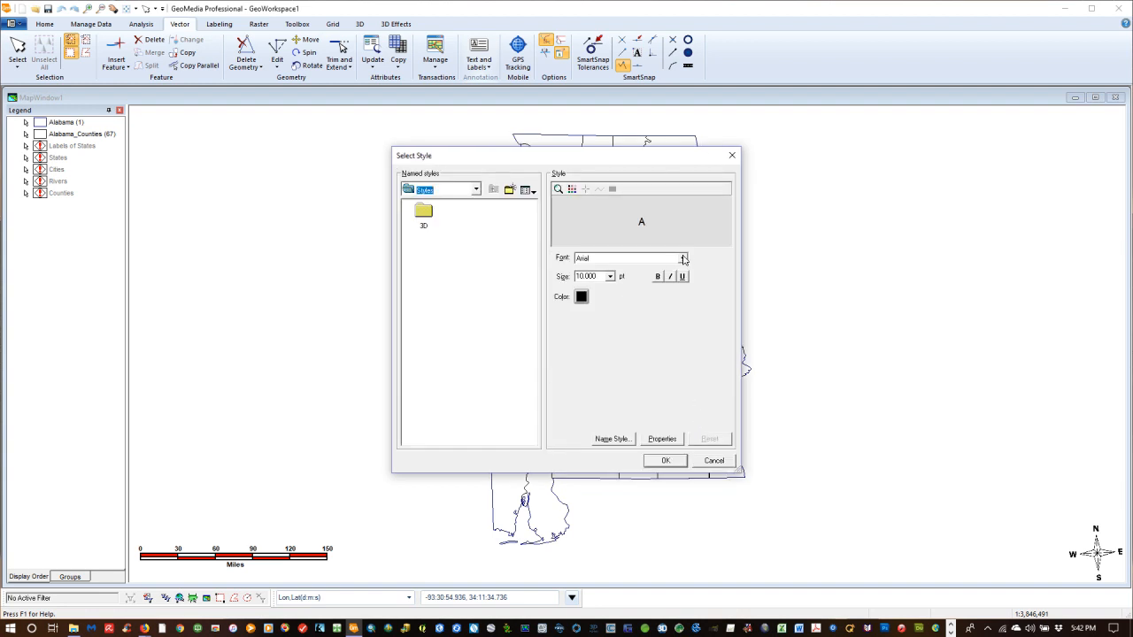
{"action": "left_click", "coordinate": [682, 258]}
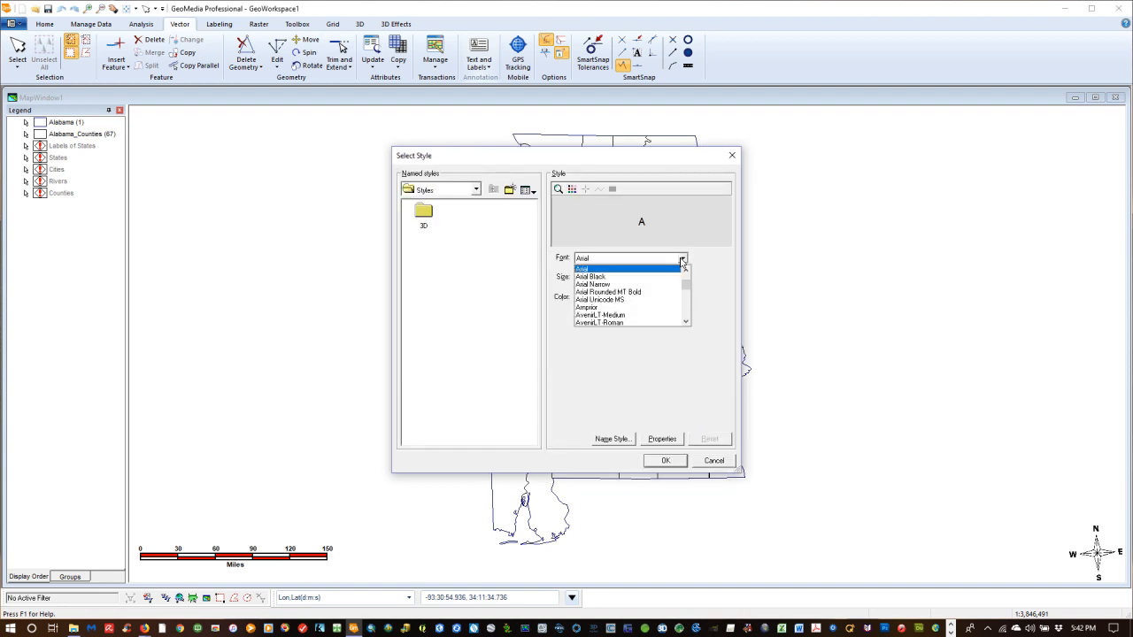
{"action": "key", "text": "t"}
{"action": "key", "text": "i"}
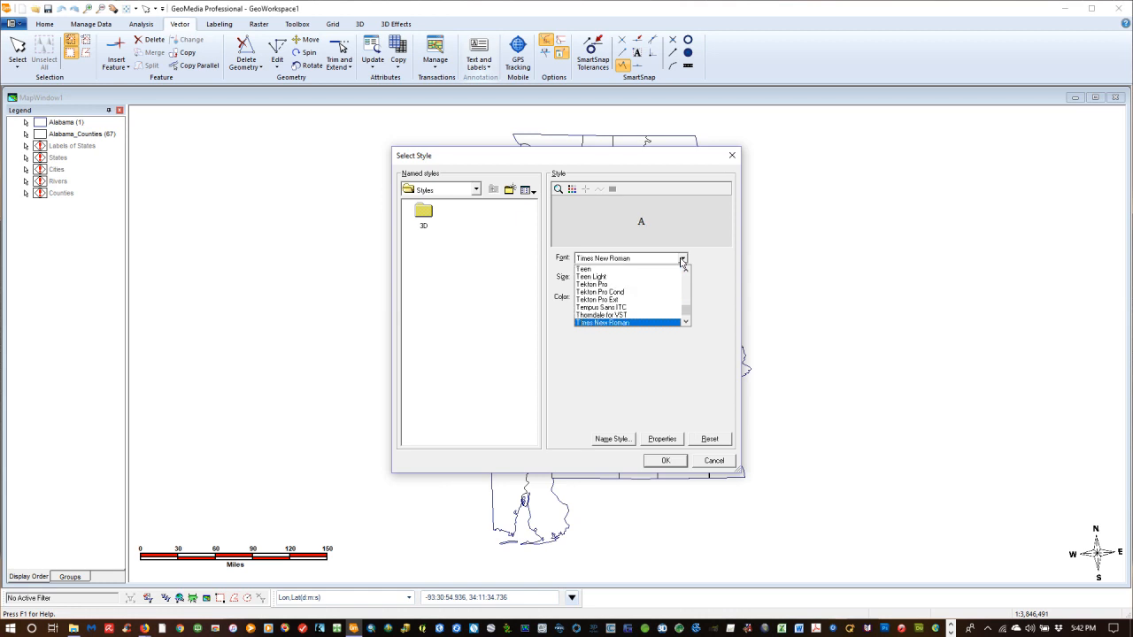
{"action": "left_click", "coordinate": [589, 323]}
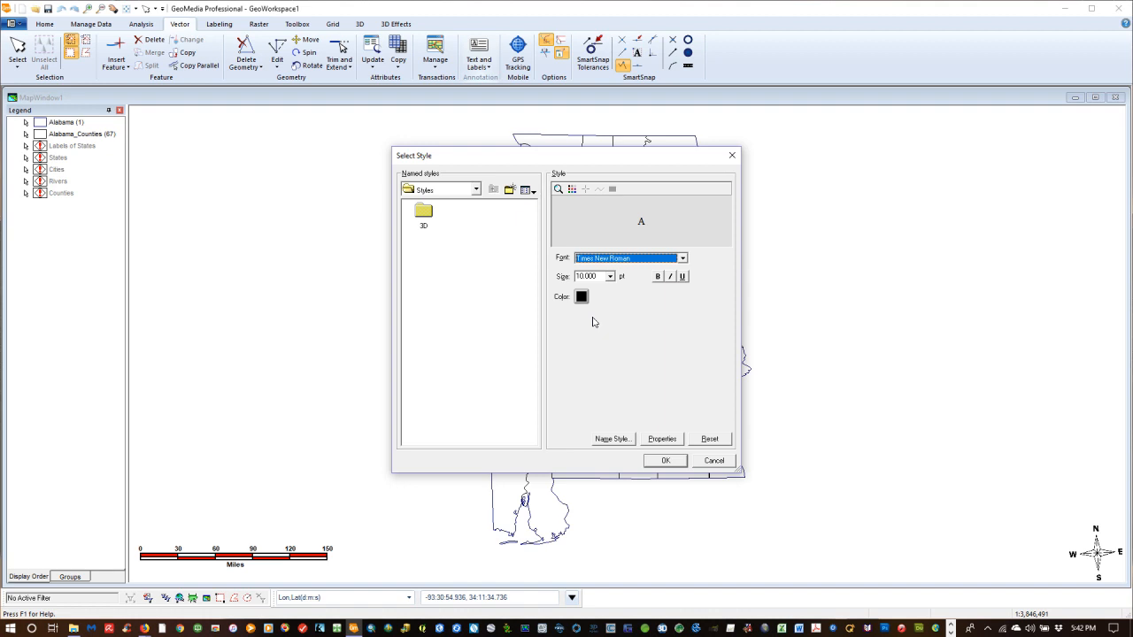
- Make the label style 6 pt bold and insert the county name labels into MapWindow1
{"action": "left_click", "coordinate": [610, 276]}
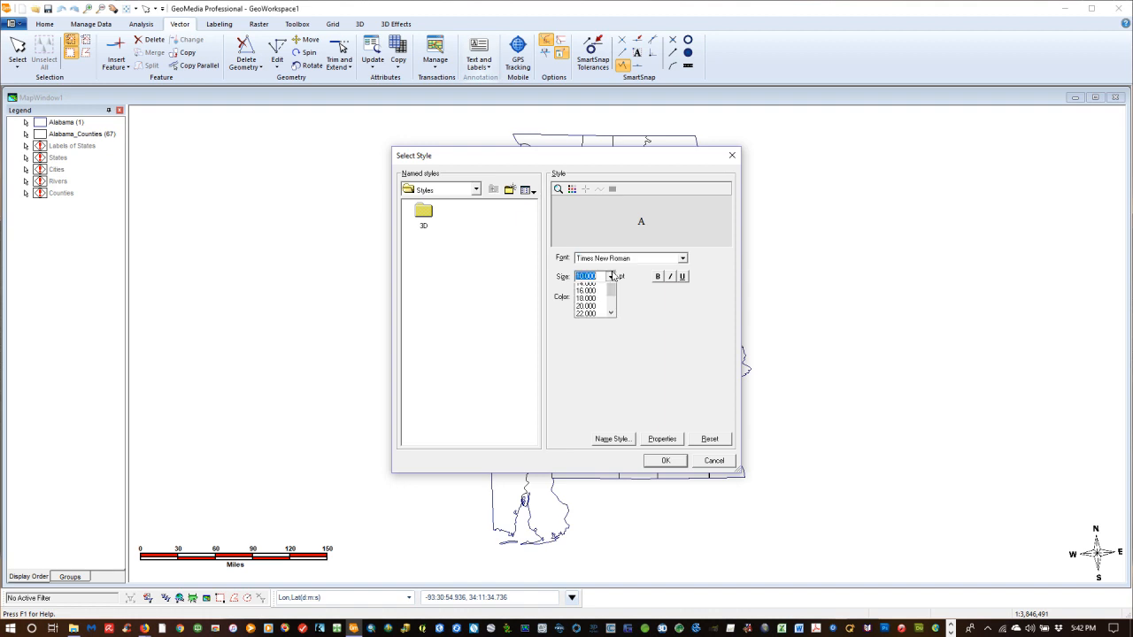
{"action": "scroll", "coordinate": [611, 301], "scroll_direction": "up", "scroll_amount": 2}
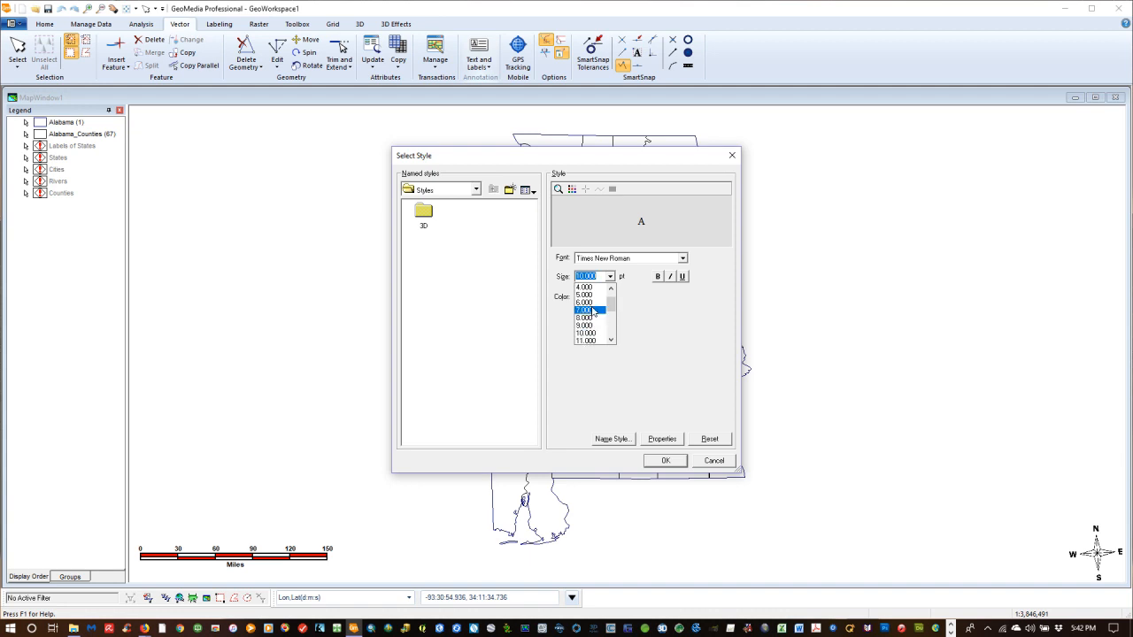
{"action": "left_click", "coordinate": [589, 303]}
{"action": "left_click", "coordinate": [658, 279]}
{"action": "left_click", "coordinate": [664, 460]}
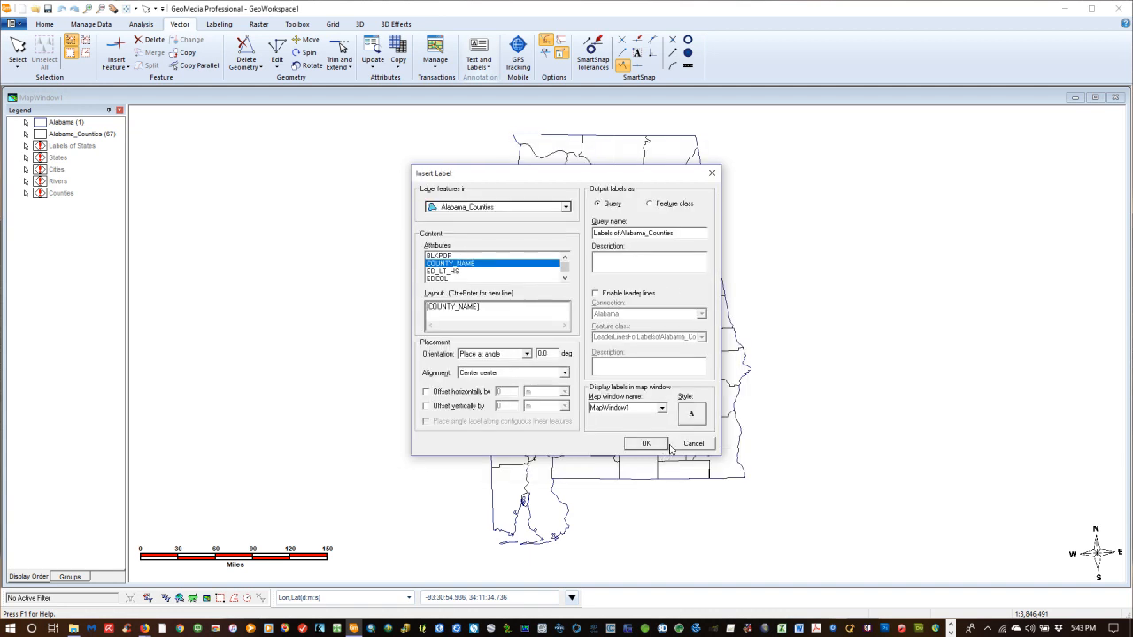
{"action": "left_click", "coordinate": [645, 444]}
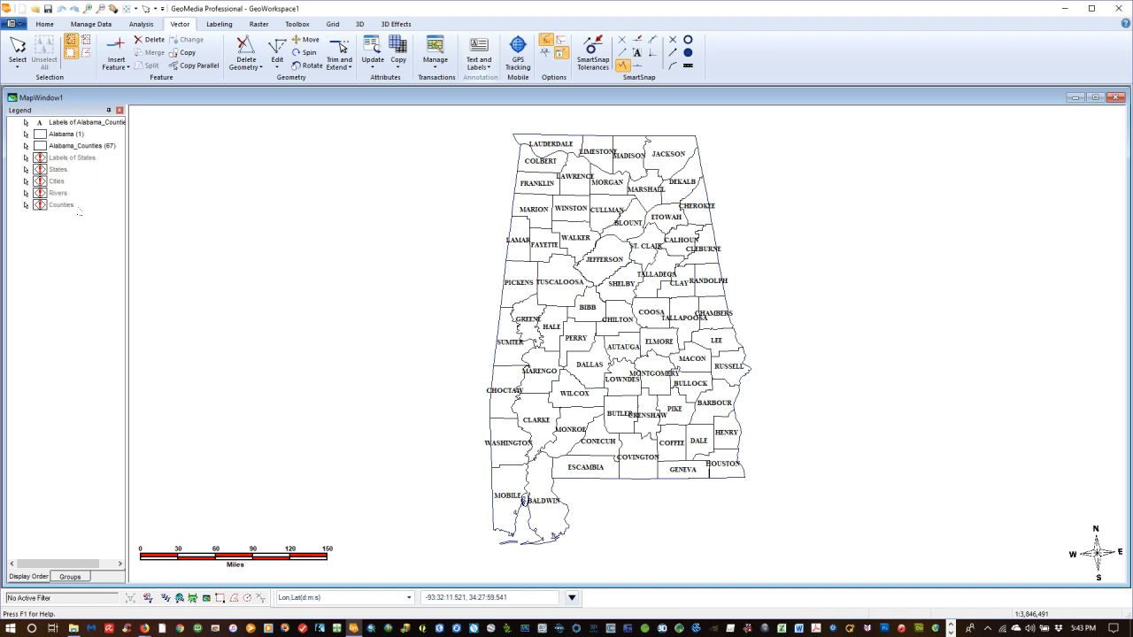
- Reduce the text size of the Alabama_Counties labels legend entry to 4 pt and apply it to the map
{"action": "left_click", "coordinate": [40, 125]}
{"action": "double_click", "coordinate": [40, 125]}
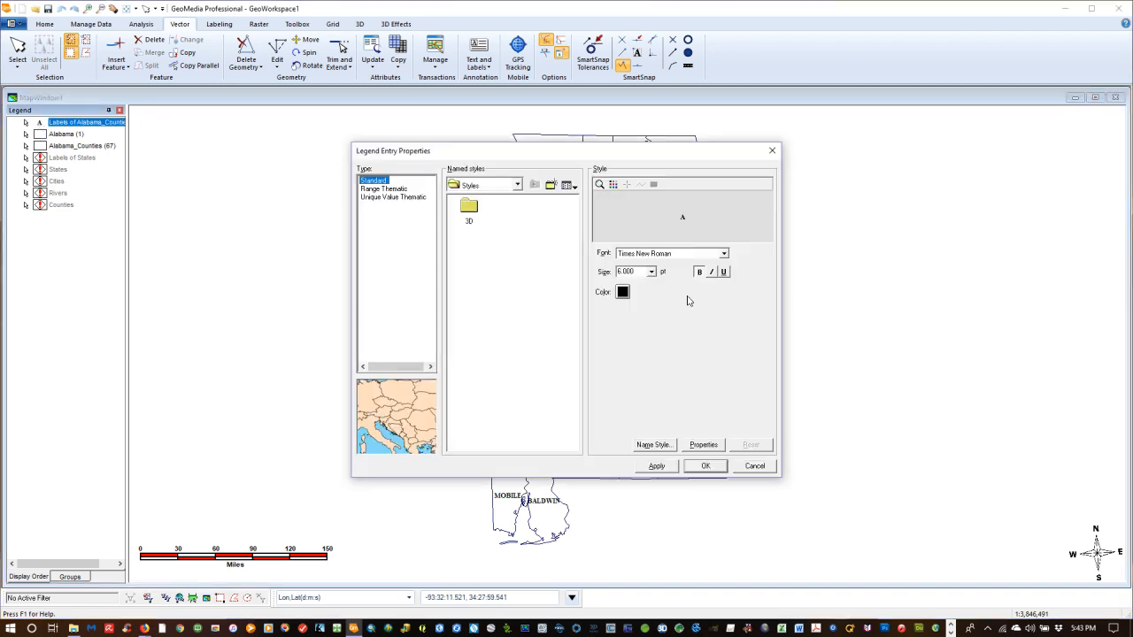
{"action": "left_click", "coordinate": [652, 271]}
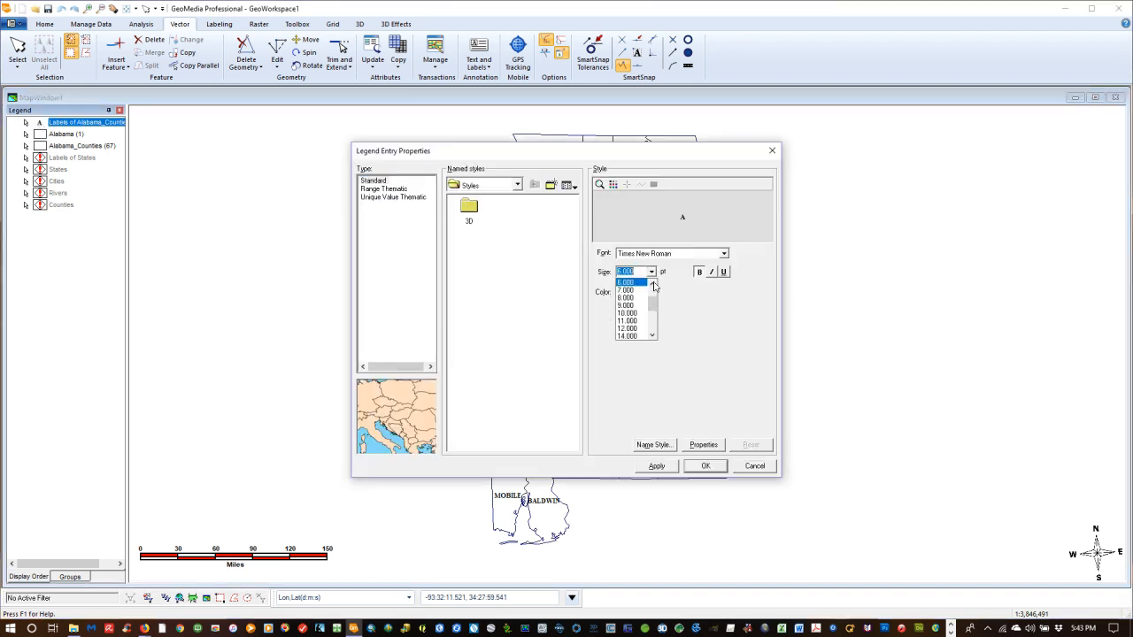
{"action": "left_click", "coordinate": [640, 292]}
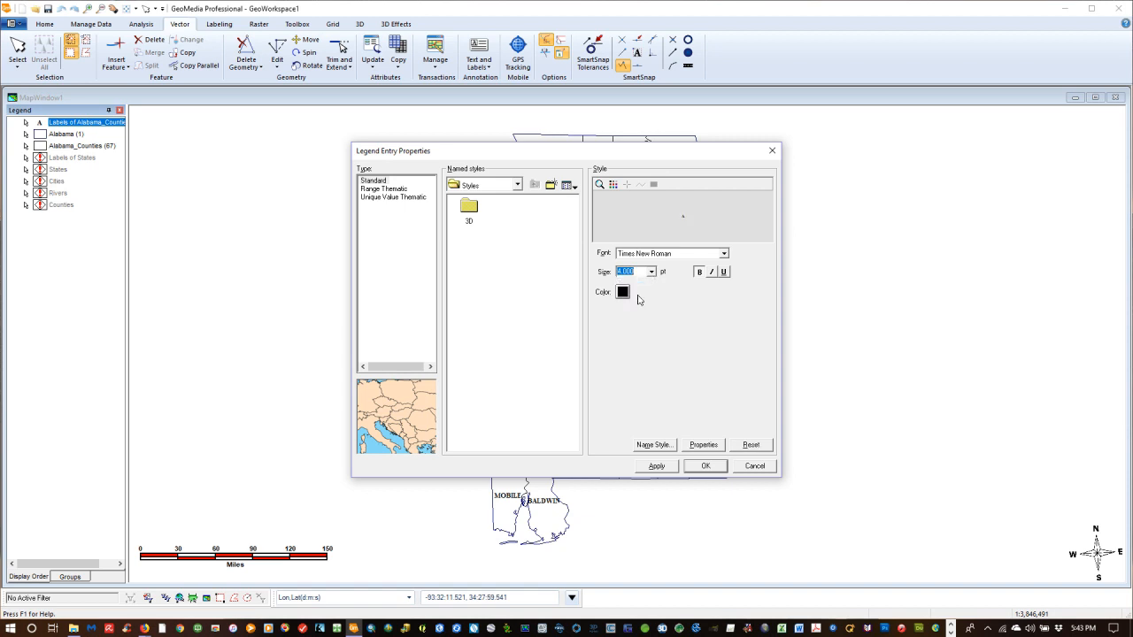
{"action": "left_click", "coordinate": [657, 467]}
{"action": "left_click", "coordinate": [698, 467]}
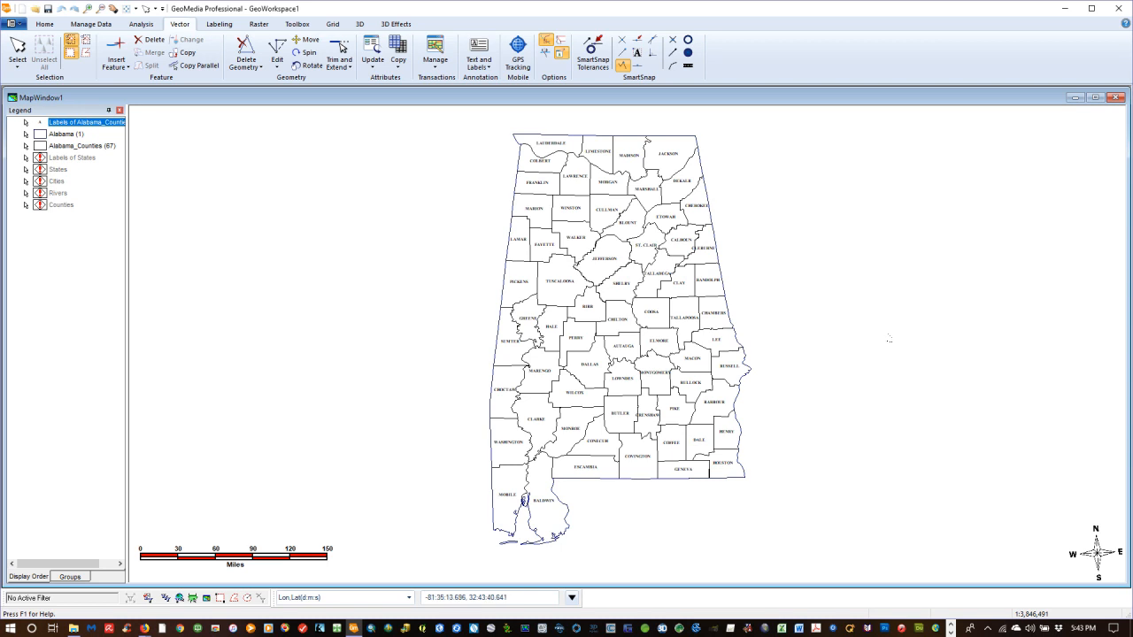
{"action": "left_click", "coordinate": [82, 269]}
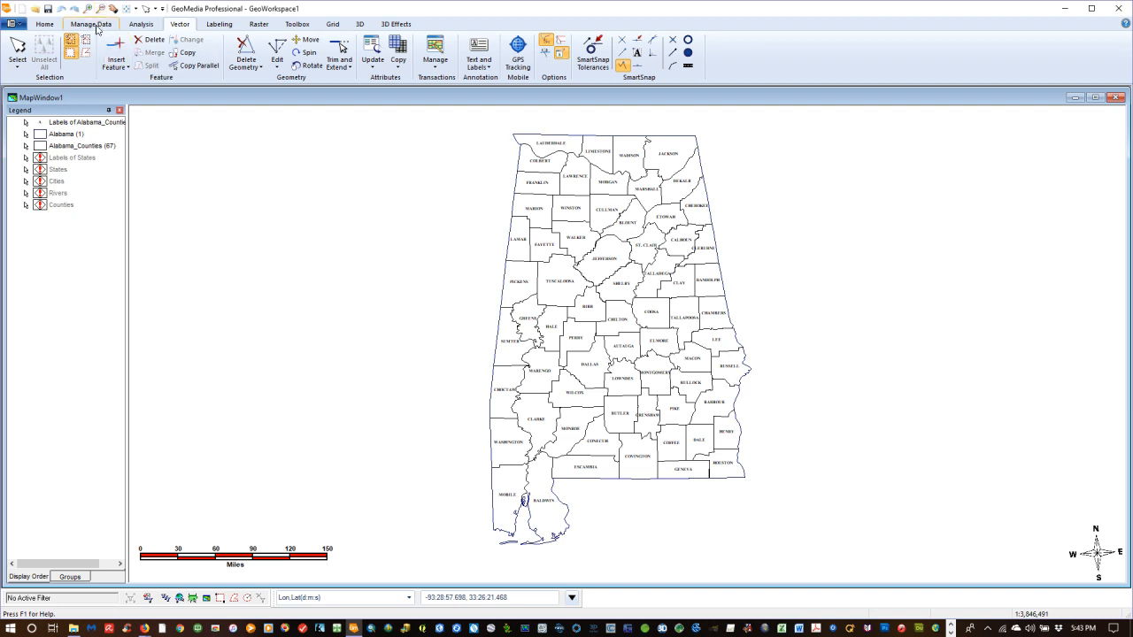
- Start a thematic legend entry with Alabama_Counties from the Alabama connection as the input feature
{"action": "left_click", "coordinate": [44, 29]}
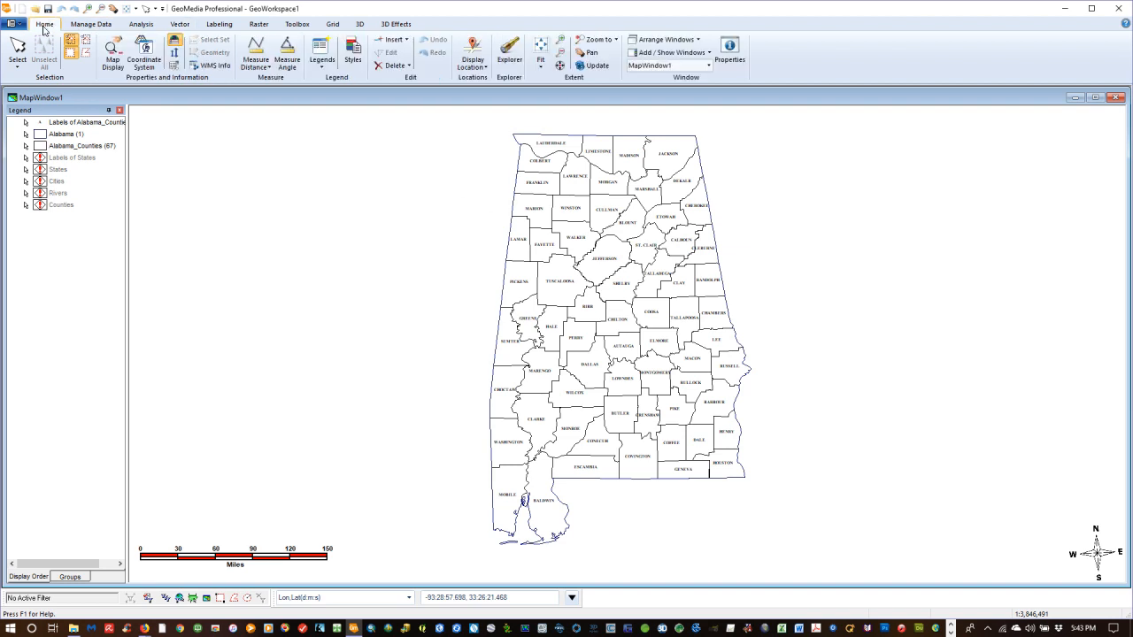
{"action": "left_click", "coordinate": [318, 68]}
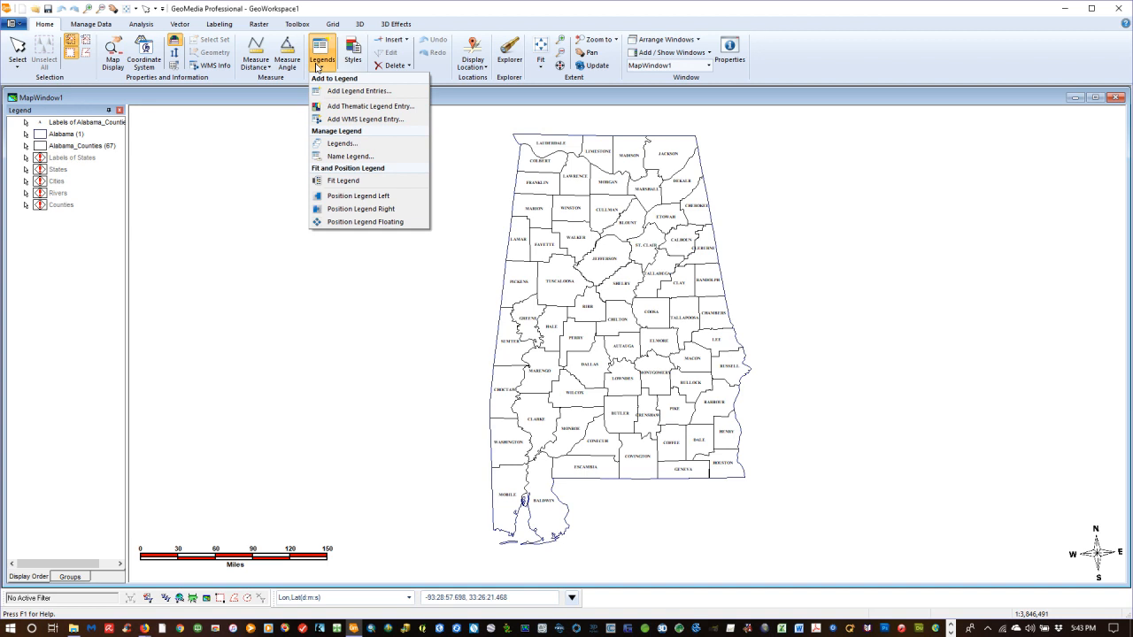
{"action": "left_click", "coordinate": [341, 106]}
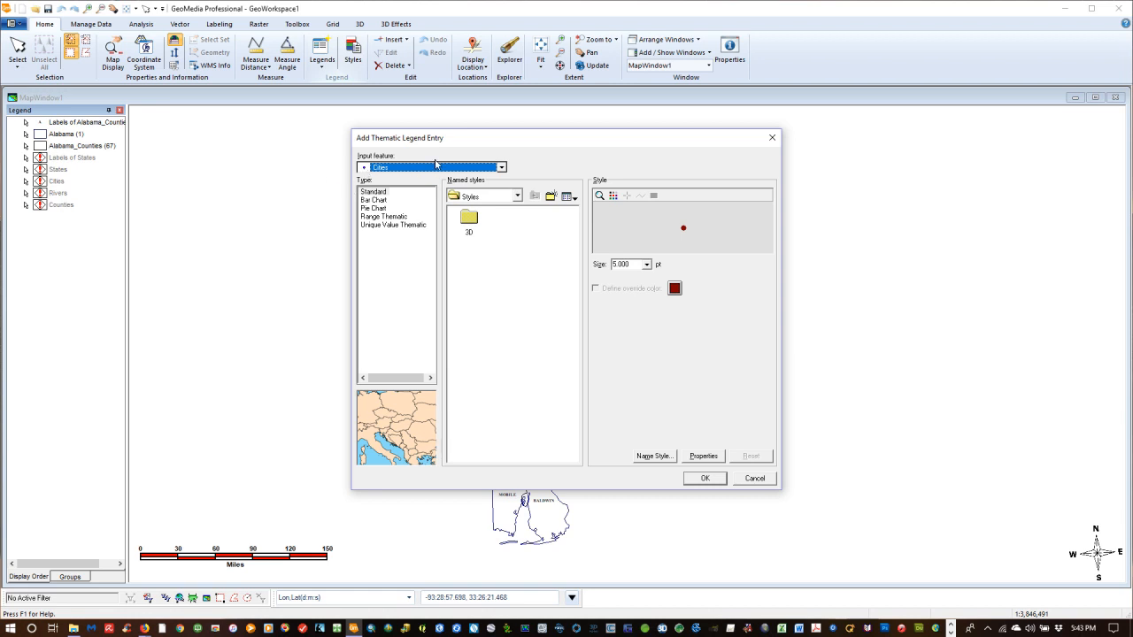
{"action": "left_click", "coordinate": [500, 168]}
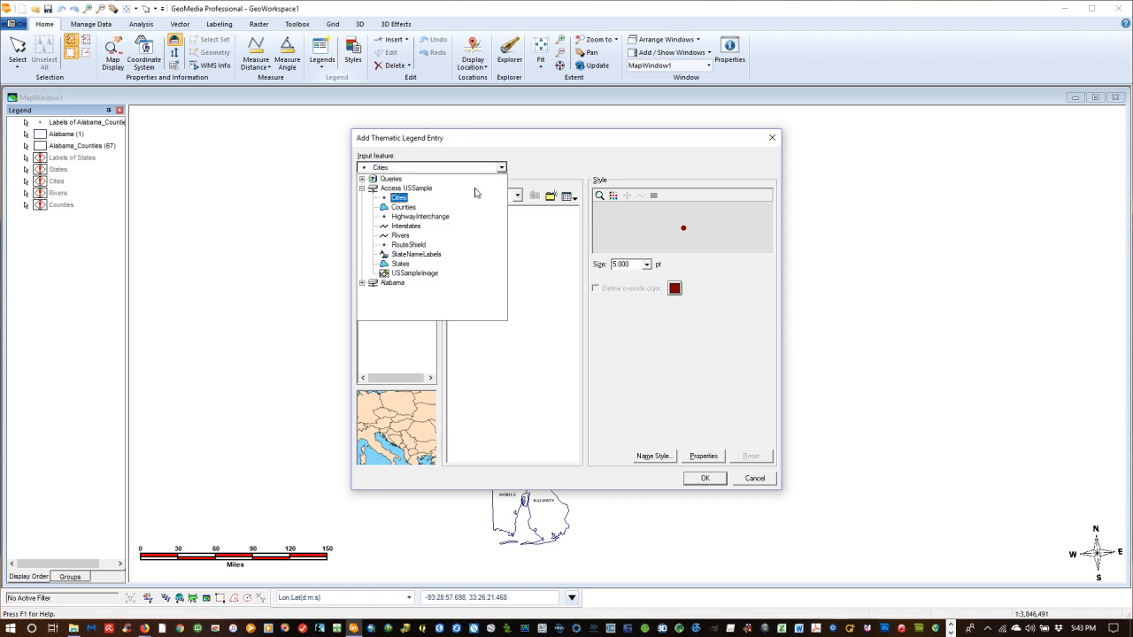
{"action": "left_click", "coordinate": [362, 282]}
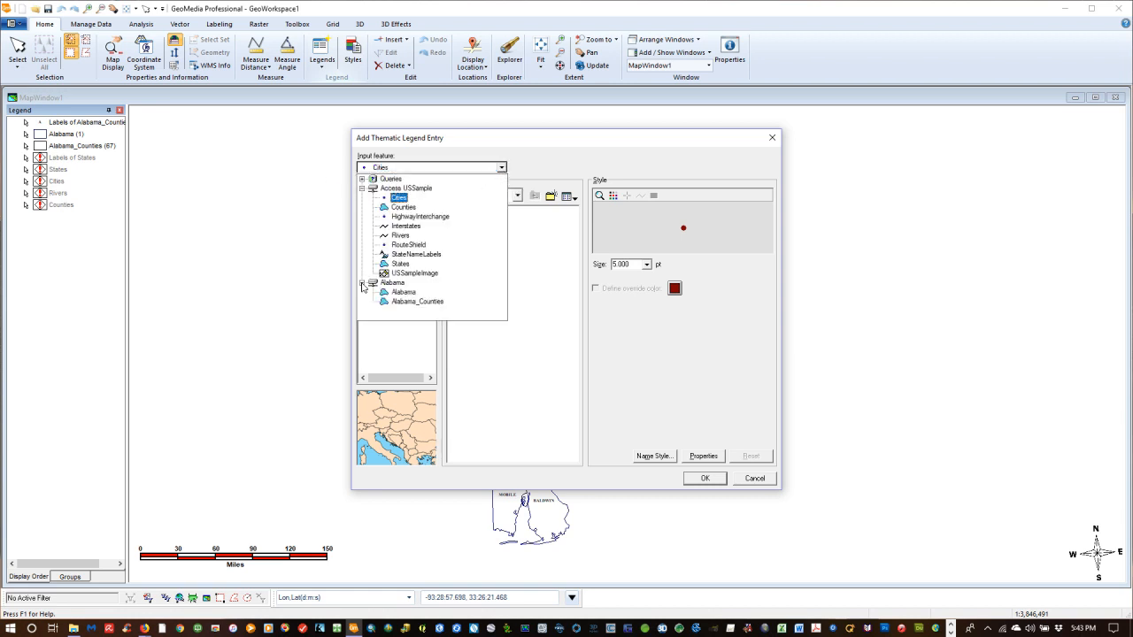
{"action": "left_click", "coordinate": [412, 302]}
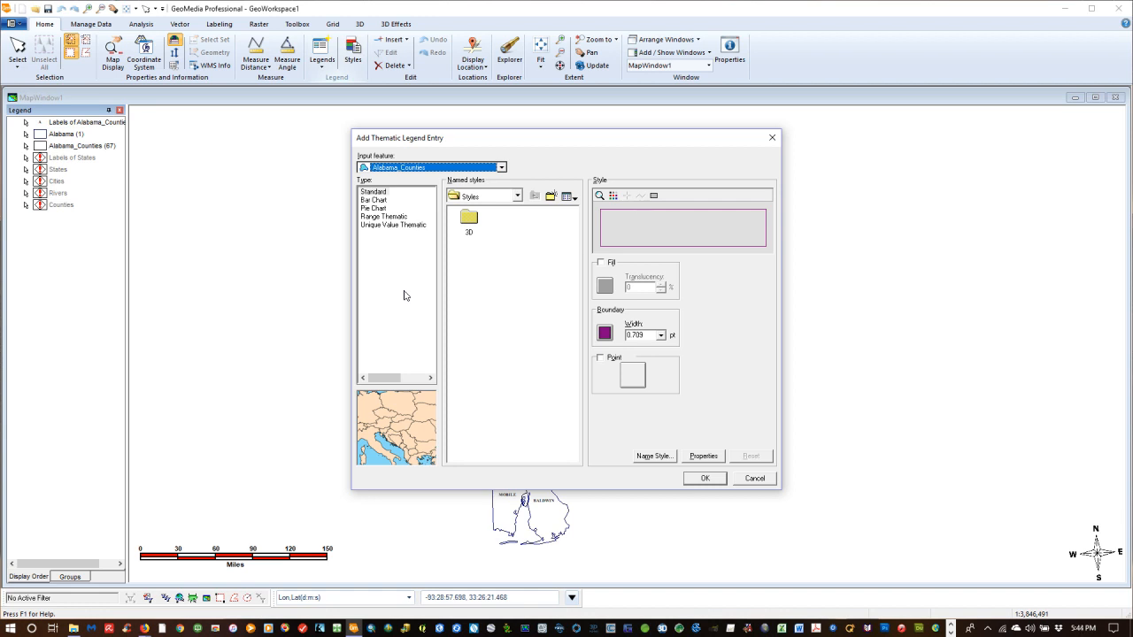
- Make the entry a Range Thematic with ANNULRAIN as the classification attribute
{"action": "left_click", "coordinate": [391, 216]}
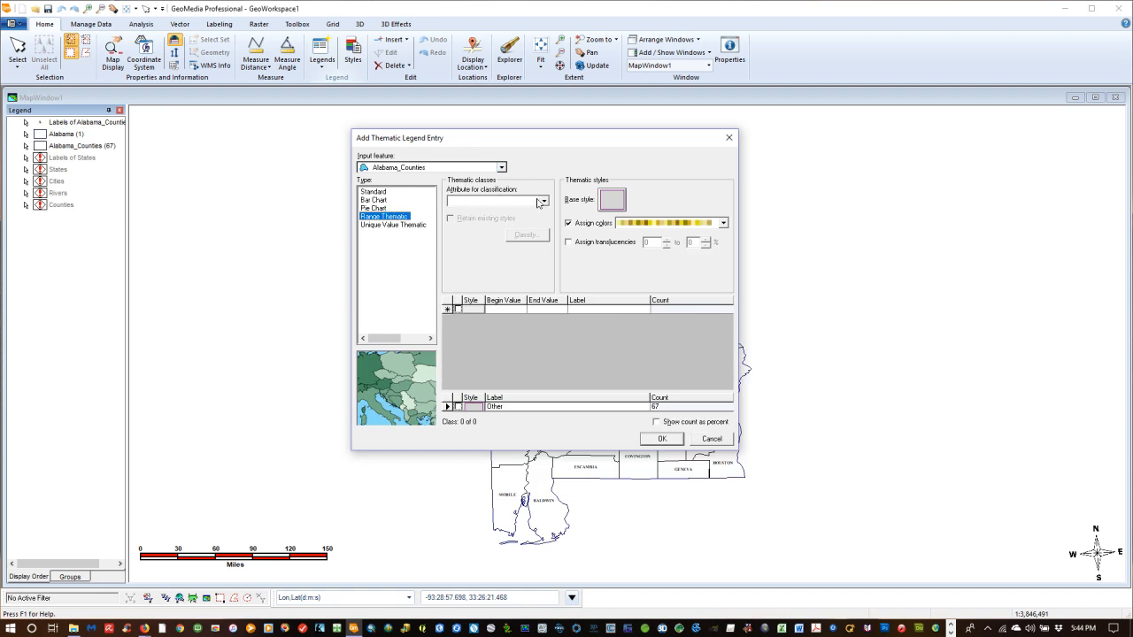
{"action": "left_click", "coordinate": [544, 202]}
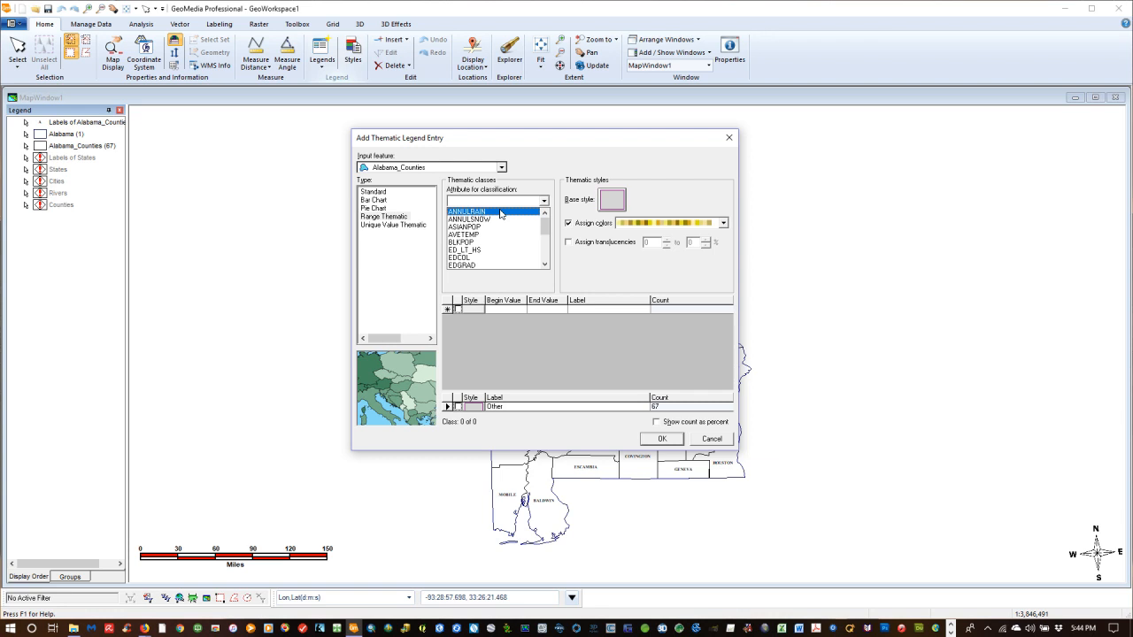
{"action": "left_click", "coordinate": [500, 212]}
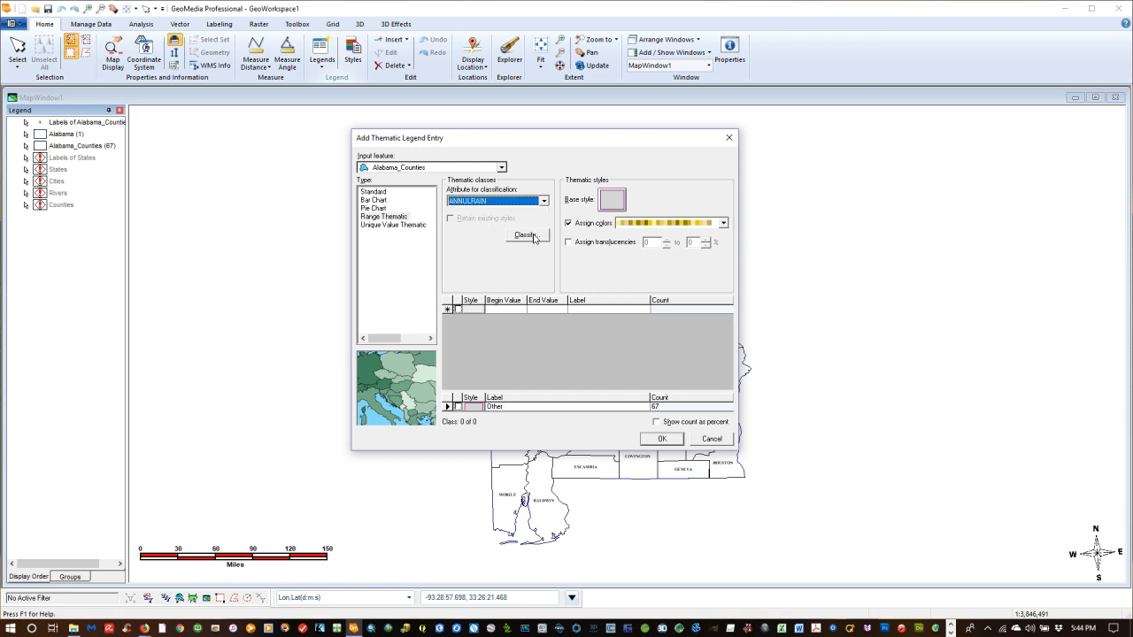
- Classify the annual rainfall values with the Equal Range technique into 6 ranges
{"action": "left_click", "coordinate": [526, 236]}
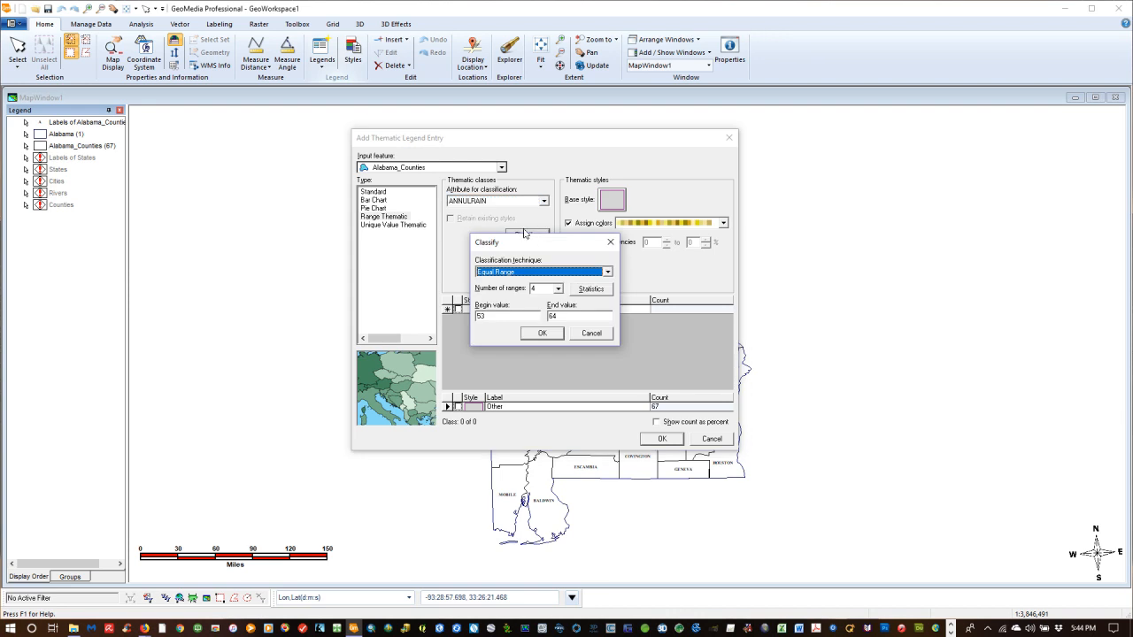
{"action": "left_click", "coordinate": [569, 279]}
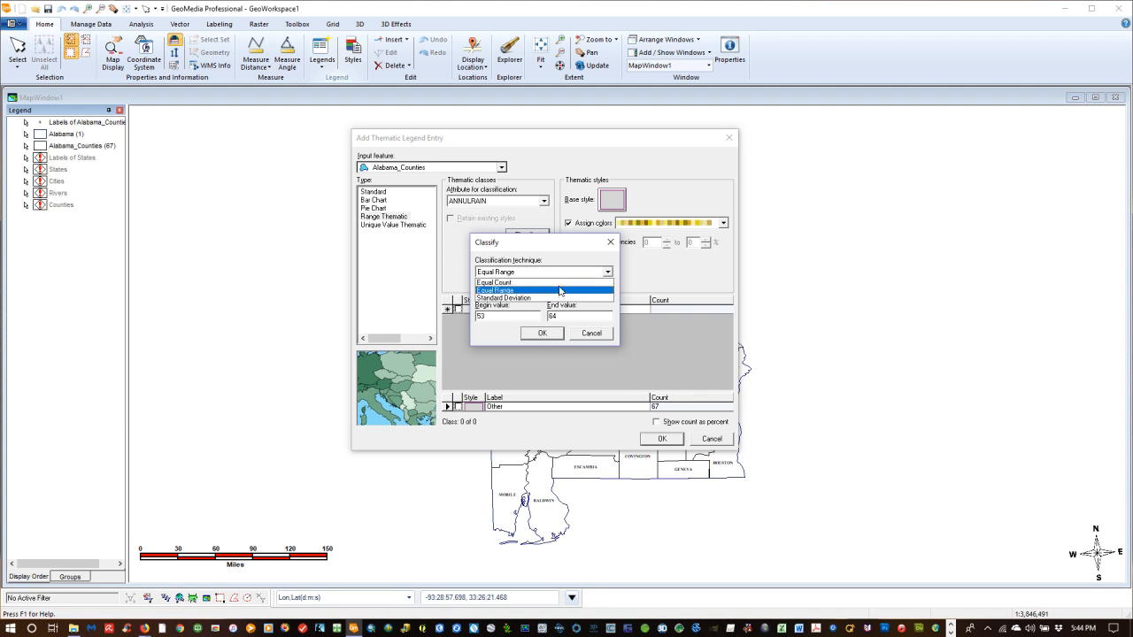
{"action": "left_click", "coordinate": [560, 291]}
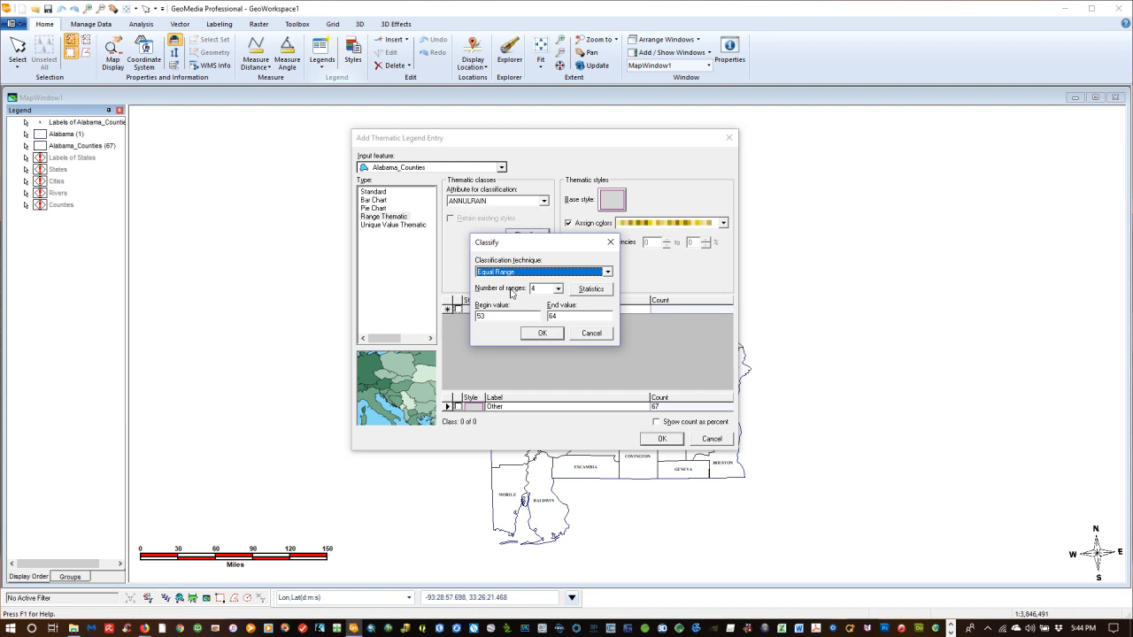
{"action": "left_click", "coordinate": [557, 291]}
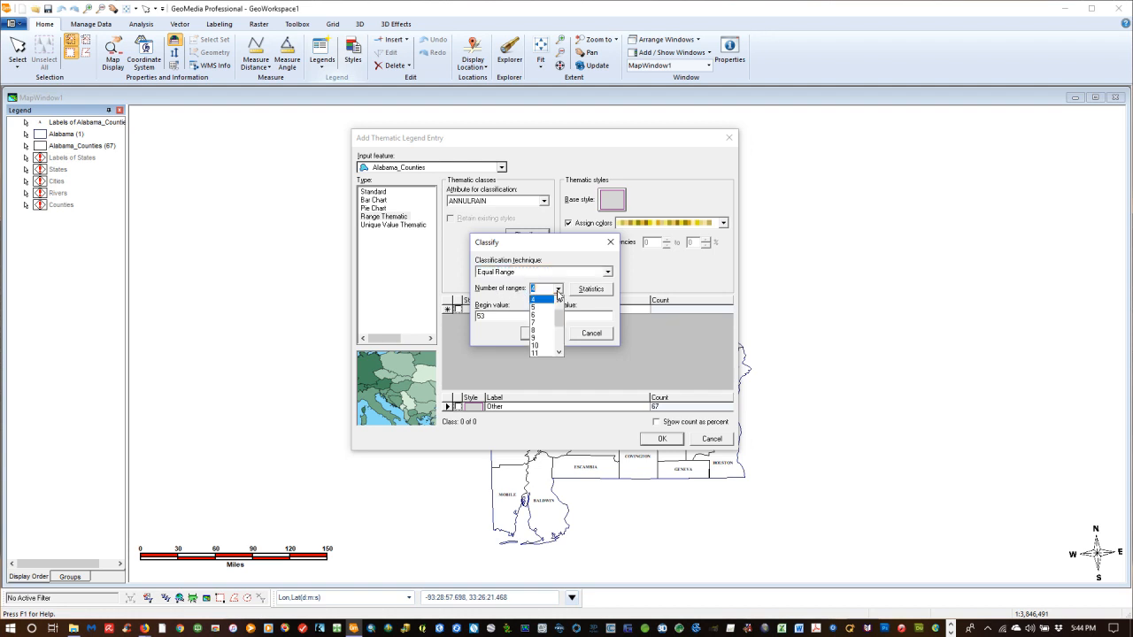
{"action": "left_click", "coordinate": [543, 316]}
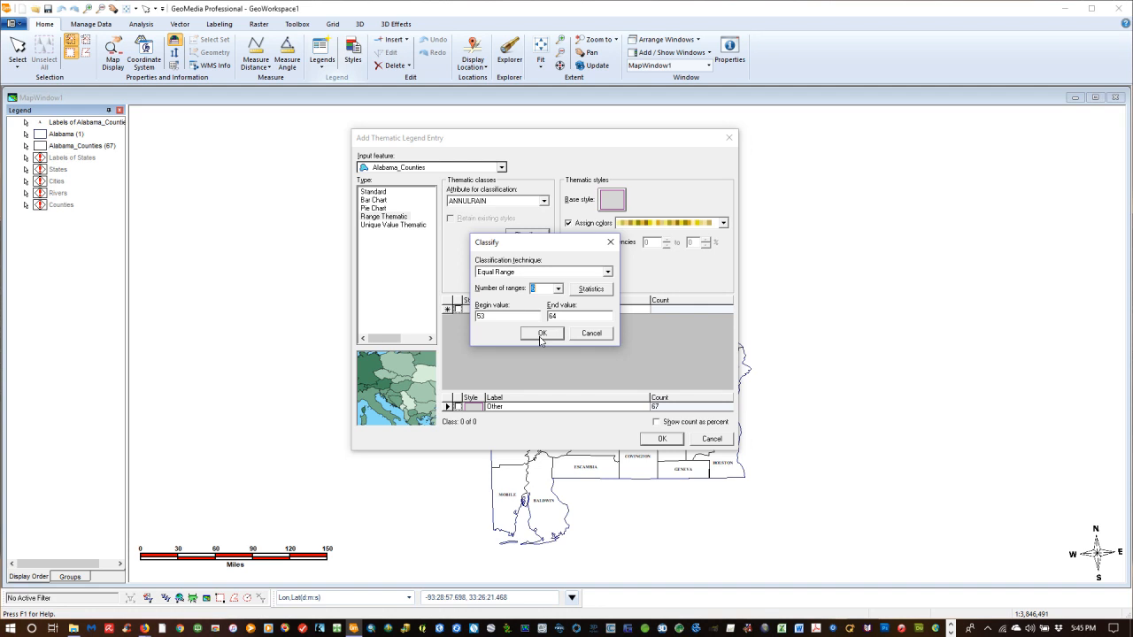
{"action": "left_click", "coordinate": [541, 334]}
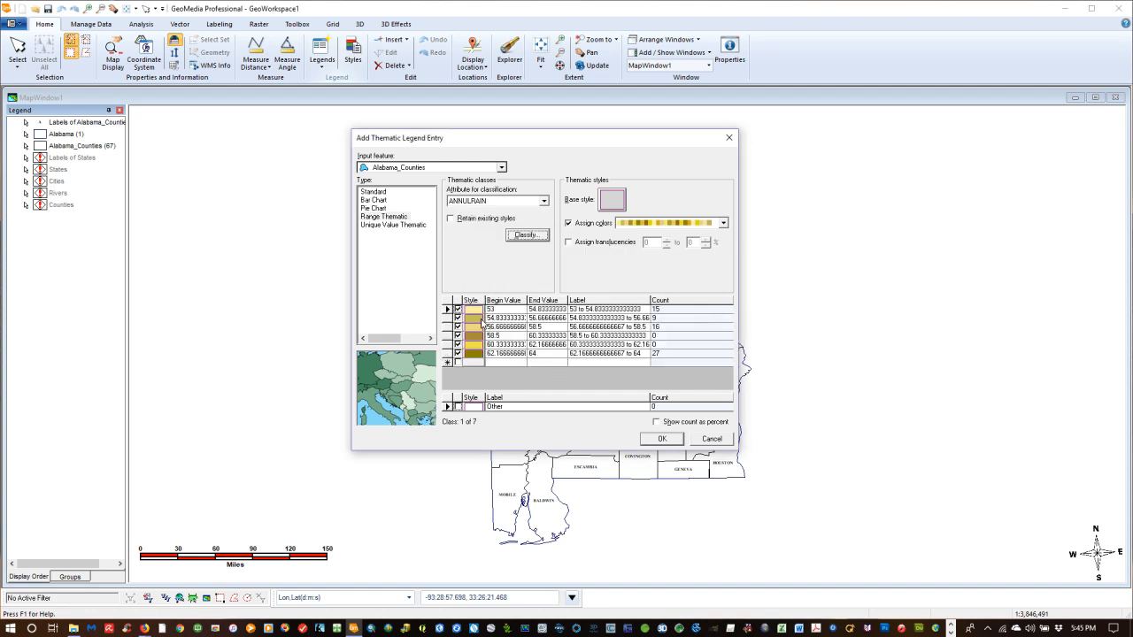
- Set the boundary color of the thematic base style to black
{"action": "left_click", "coordinate": [623, 200]}
{"action": "left_click", "coordinate": [563, 326]}
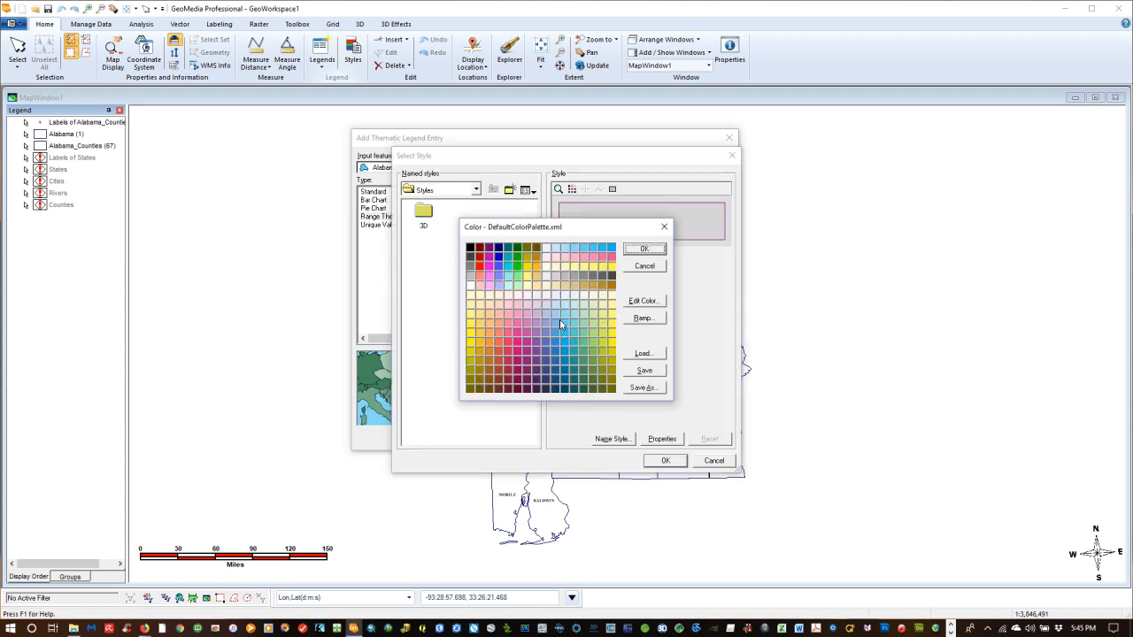
{"action": "left_click", "coordinate": [471, 248]}
{"action": "left_click", "coordinate": [634, 250]}
{"action": "left_click", "coordinate": [657, 462]}
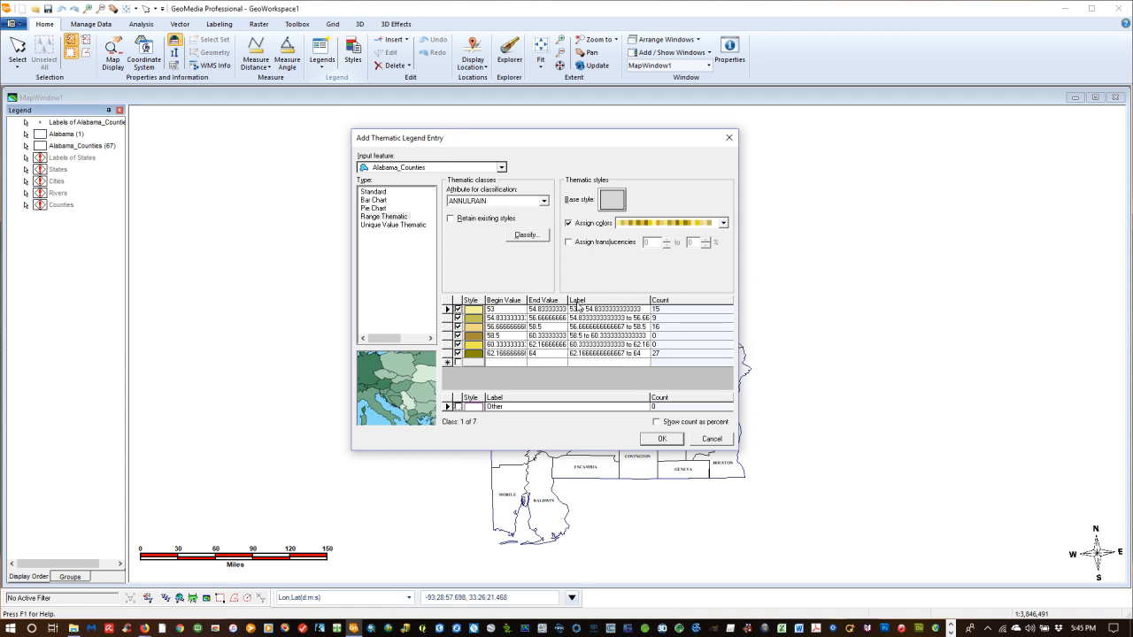
- Set the fill color of the lowest rainfall range, starting at 53, to light blue (RGB 180,180,255)
{"action": "double_click", "coordinate": [479, 311]}
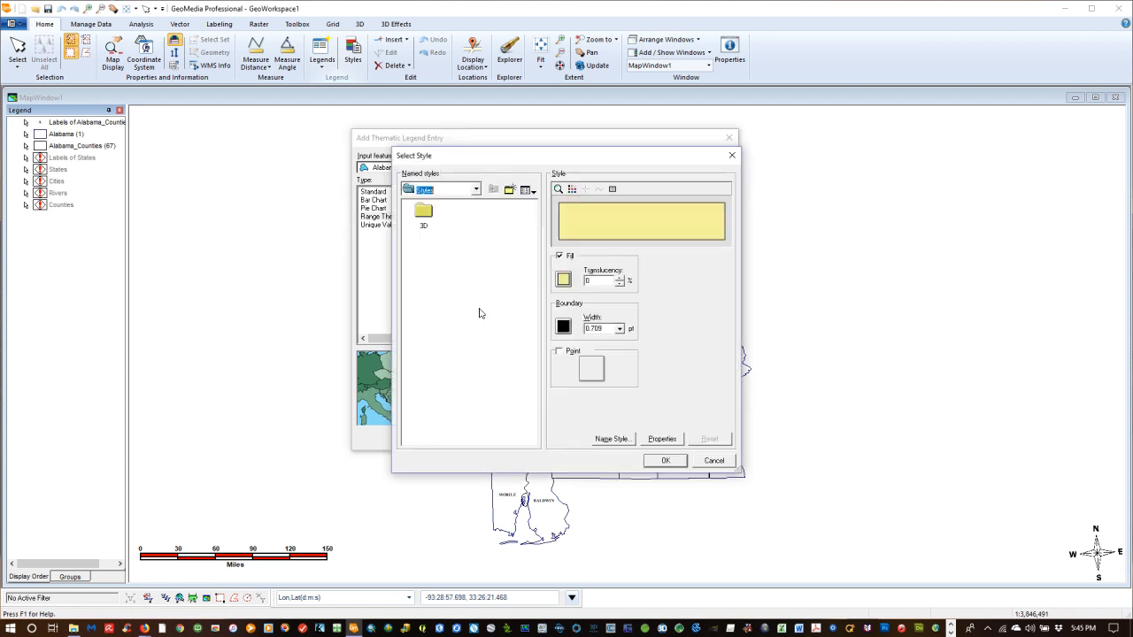
{"action": "left_click", "coordinate": [564, 280]}
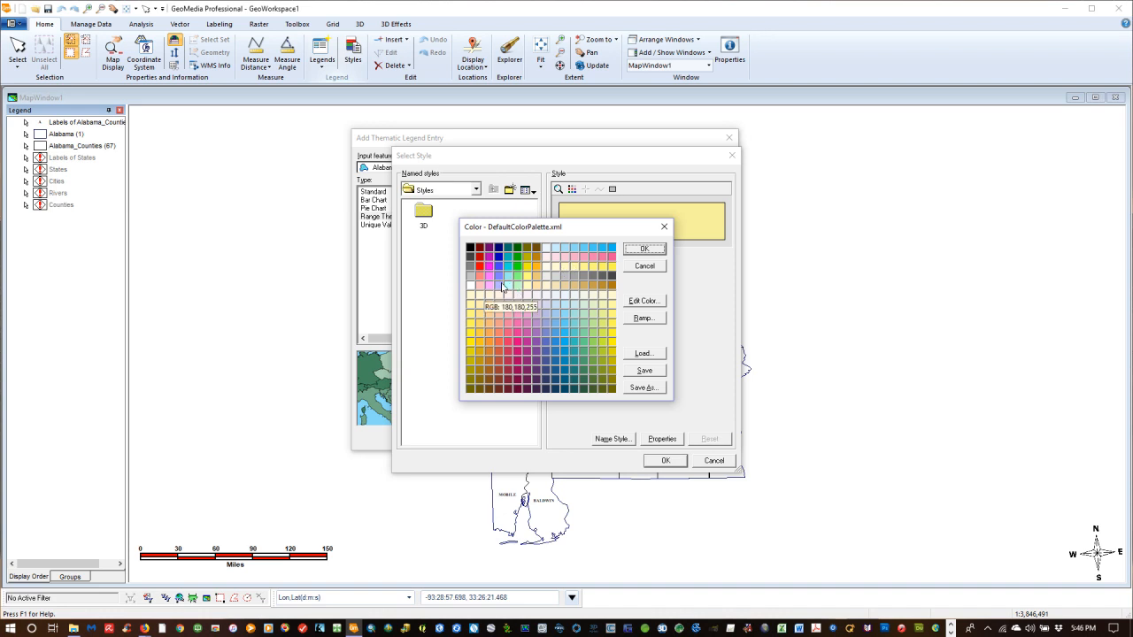
{"action": "left_click", "coordinate": [644, 255]}
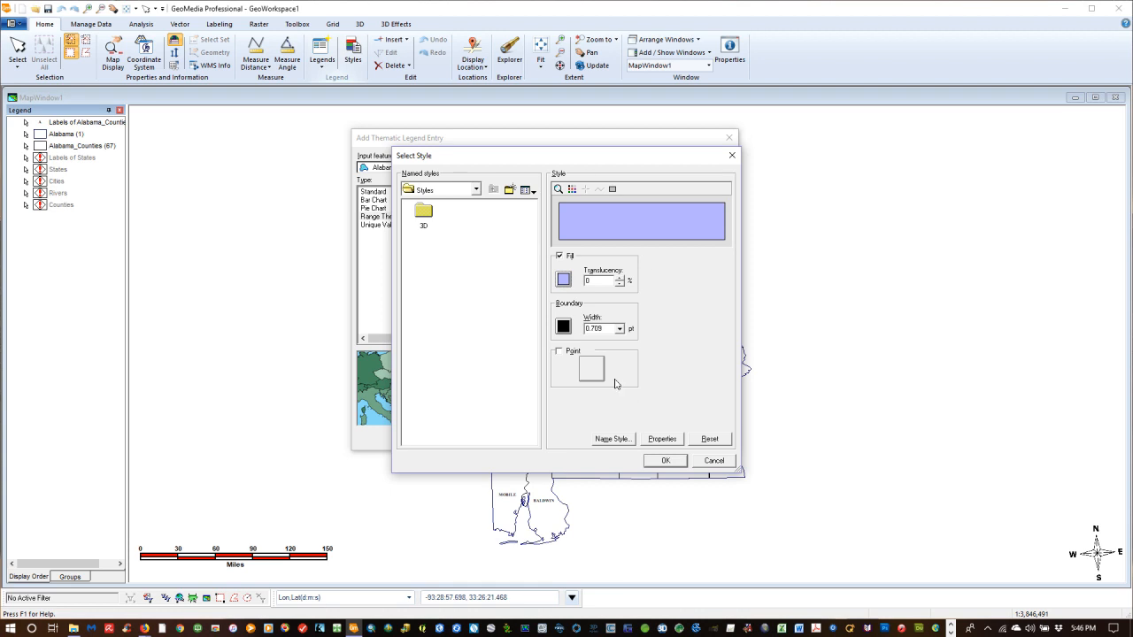
{"action": "left_click", "coordinate": [660, 462]}
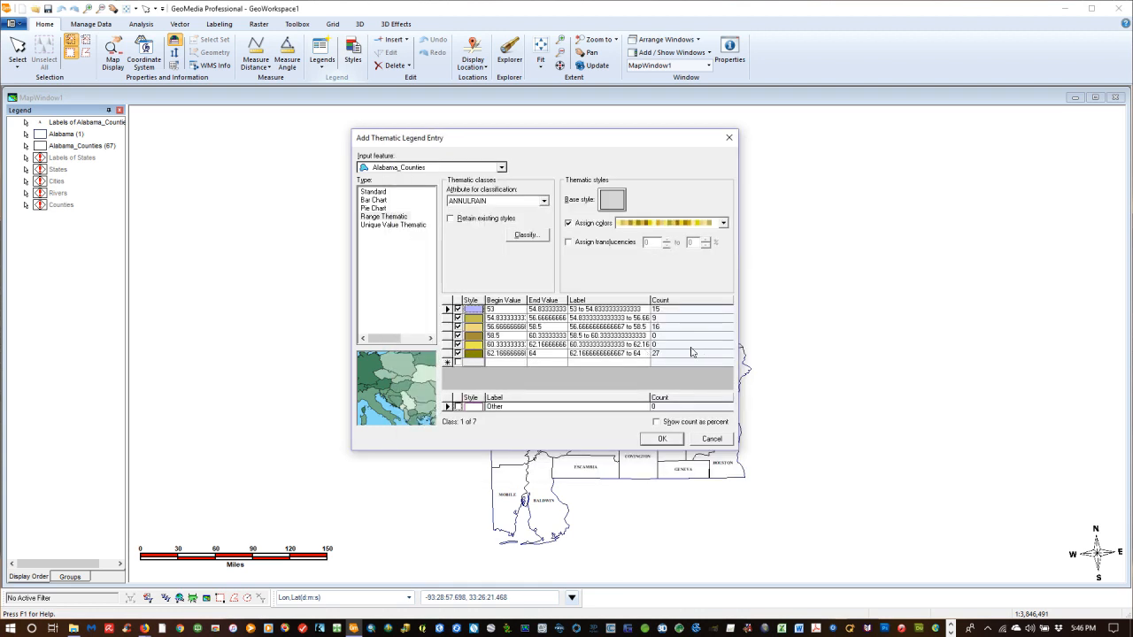
- Set the fill color of the highest rainfall range, ending at 64, to dark navy blue
{"action": "double_click", "coordinate": [474, 354]}
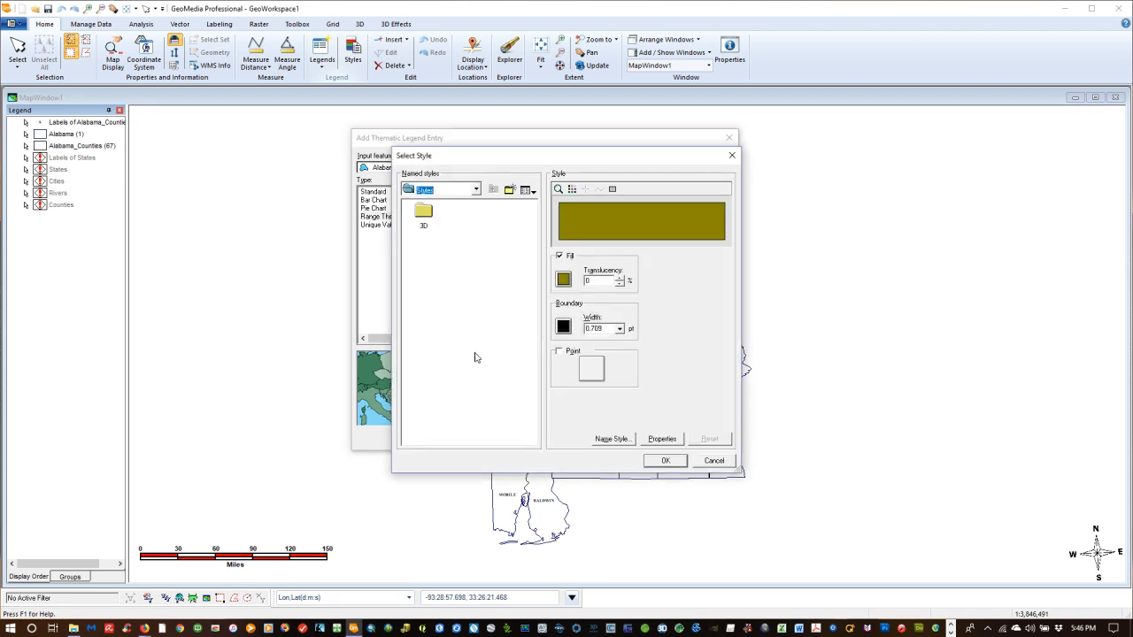
{"action": "left_click", "coordinate": [565, 283]}
{"action": "left_click", "coordinate": [498, 247]}
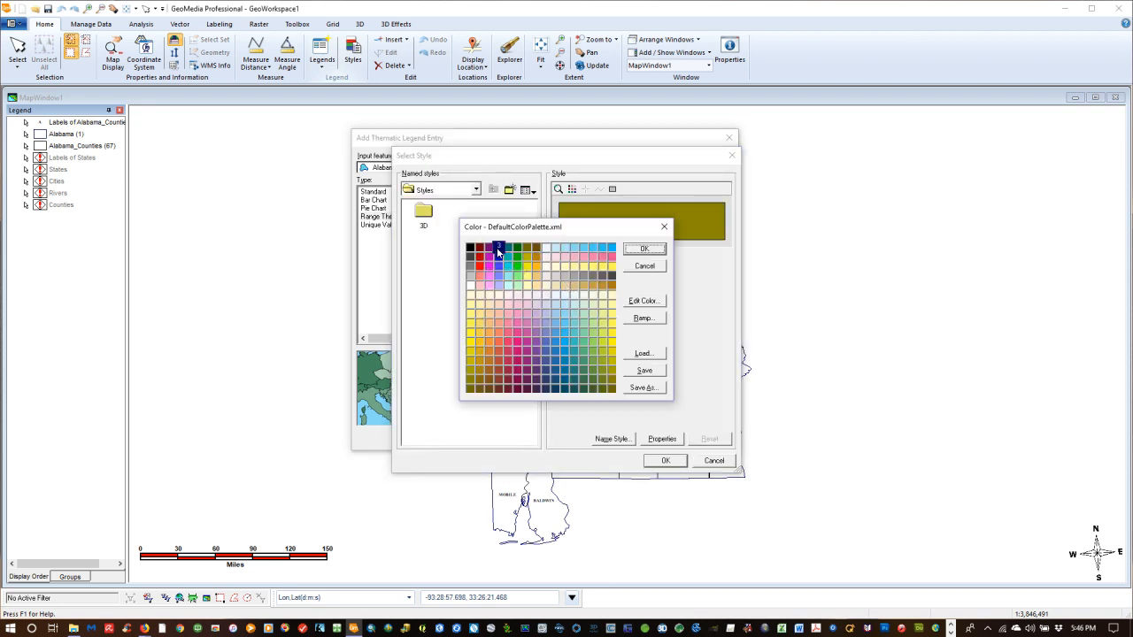
{"action": "left_click", "coordinate": [643, 250]}
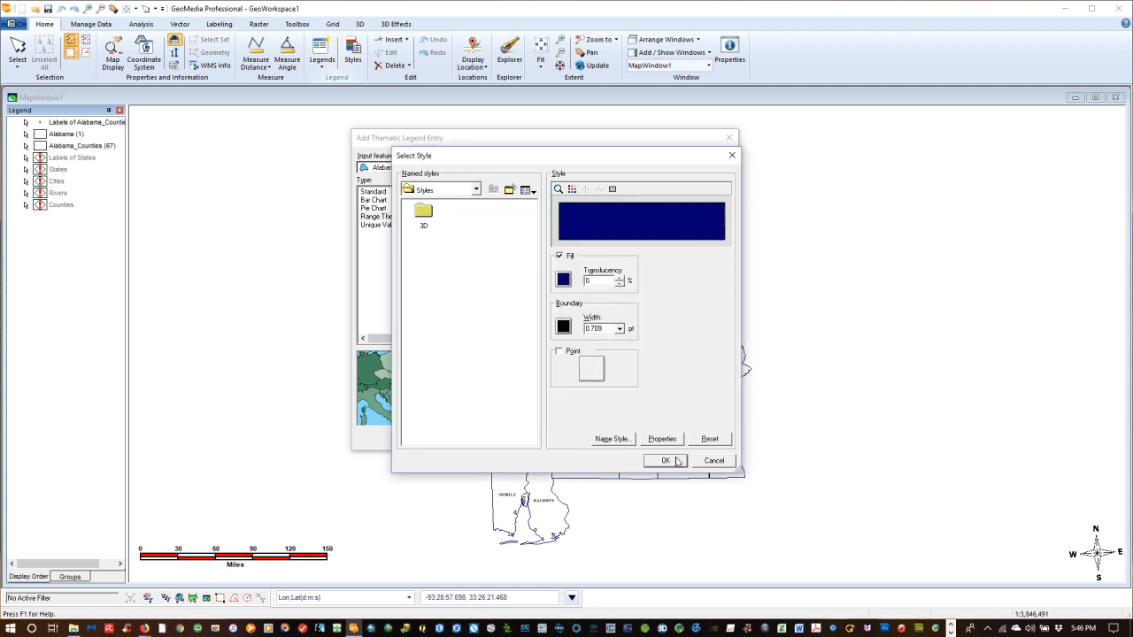
{"action": "left_click", "coordinate": [665, 461]}
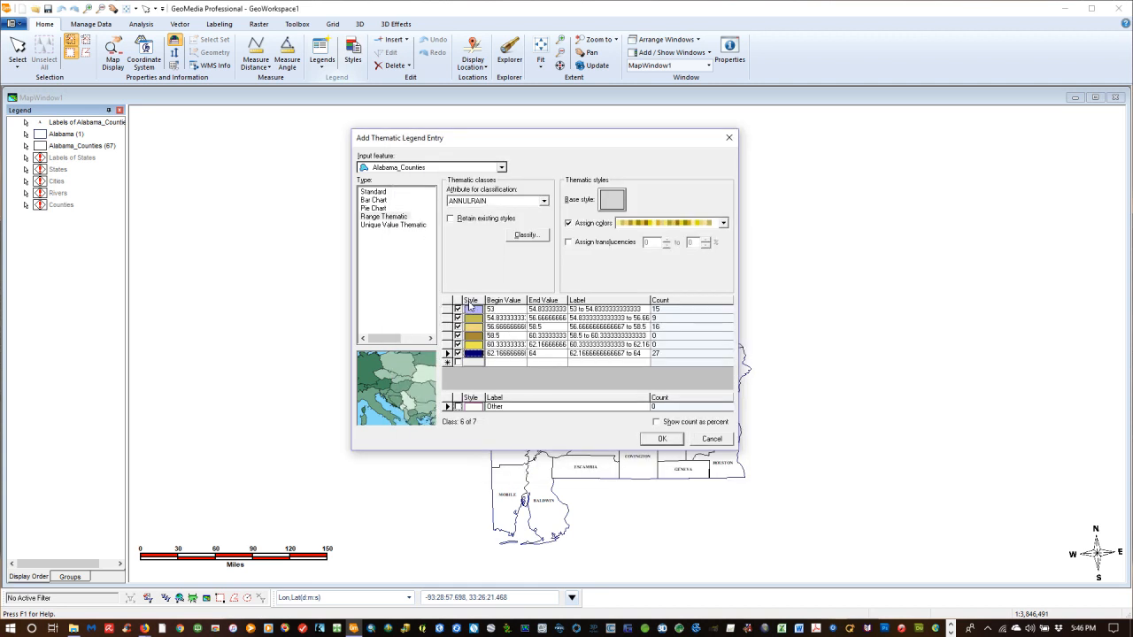
- Ramp the colors between the lowest and highest rainfall ranges and add the thematic entry to the map
{"action": "right_click", "coordinate": [532, 327]}
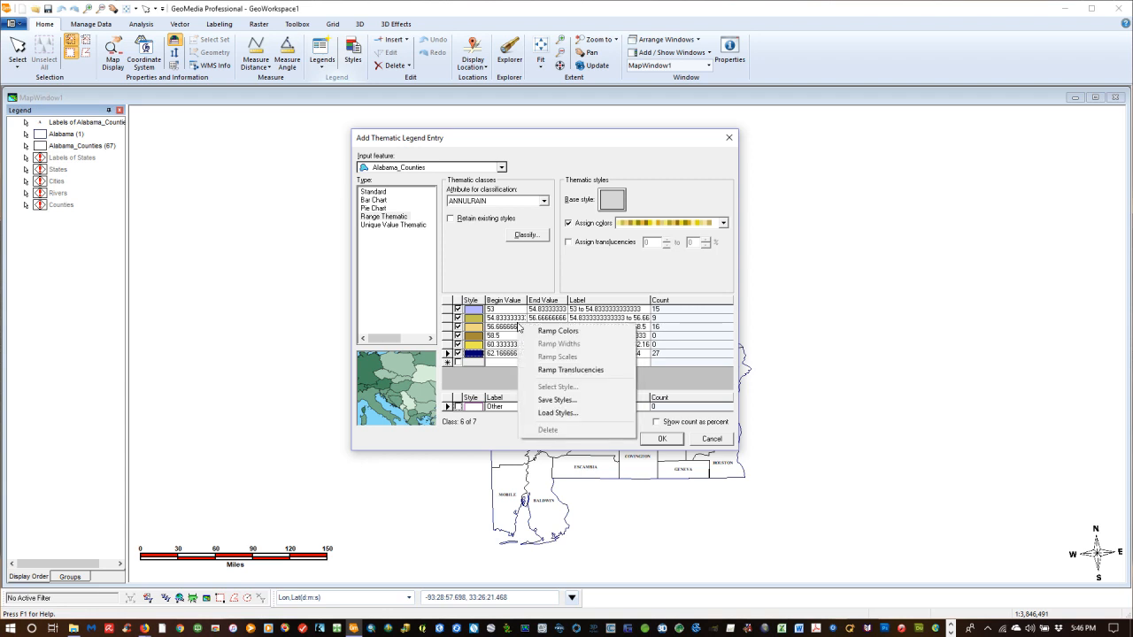
{"action": "left_click", "coordinate": [543, 331]}
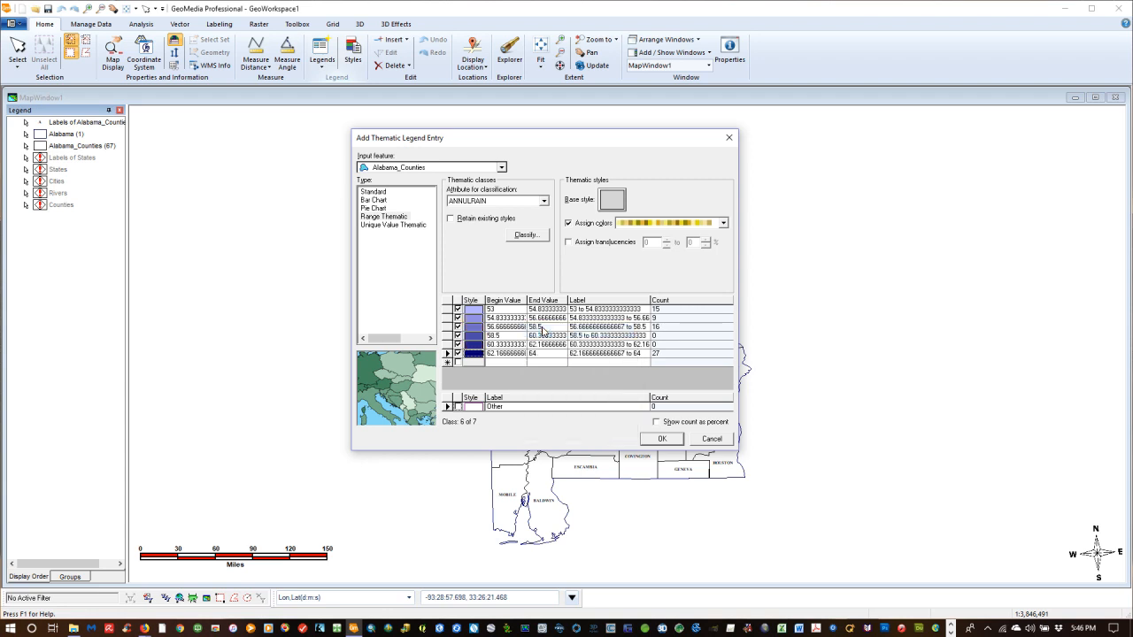
{"action": "left_click", "coordinate": [664, 439]}
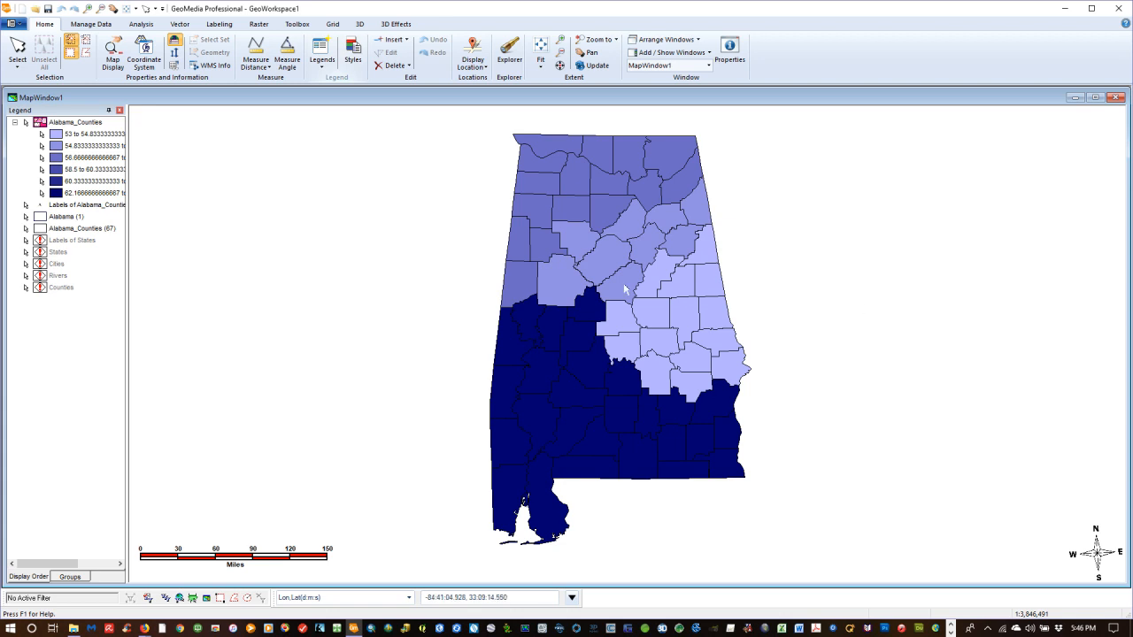
- Move the Labels of Alabama_Counties entry above the thematic entry in the legend and change its text color to light yellow
{"action": "left_click", "coordinate": [54, 206]}
{"action": "left_click_drag", "start_coordinate": [55, 209], "coordinate": [71, 127]}
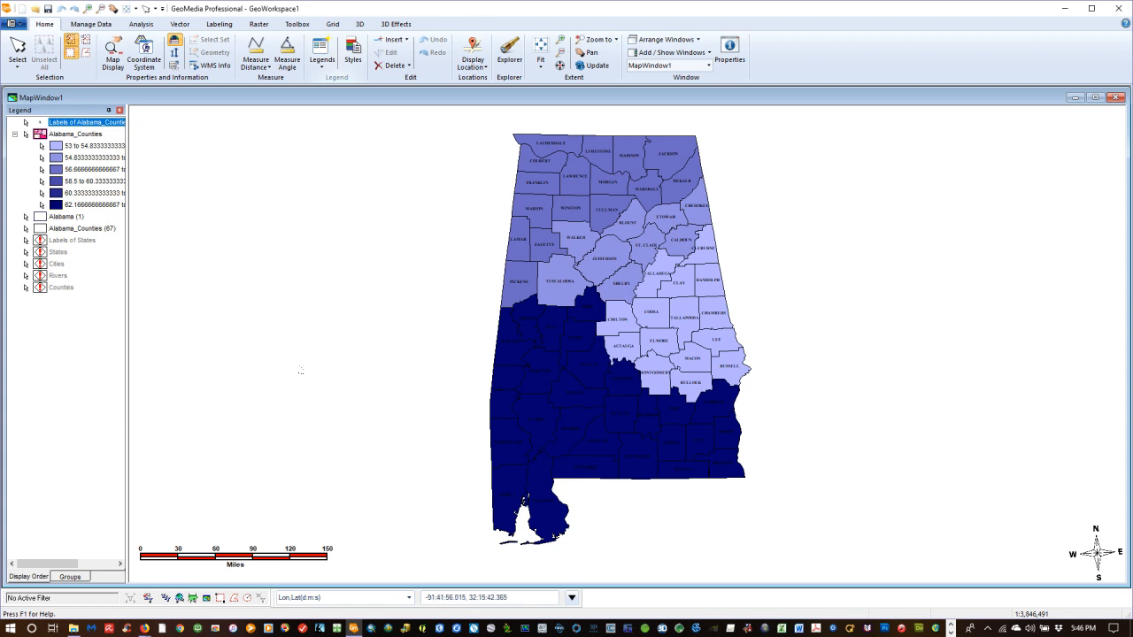
{"action": "double_click", "coordinate": [41, 127]}
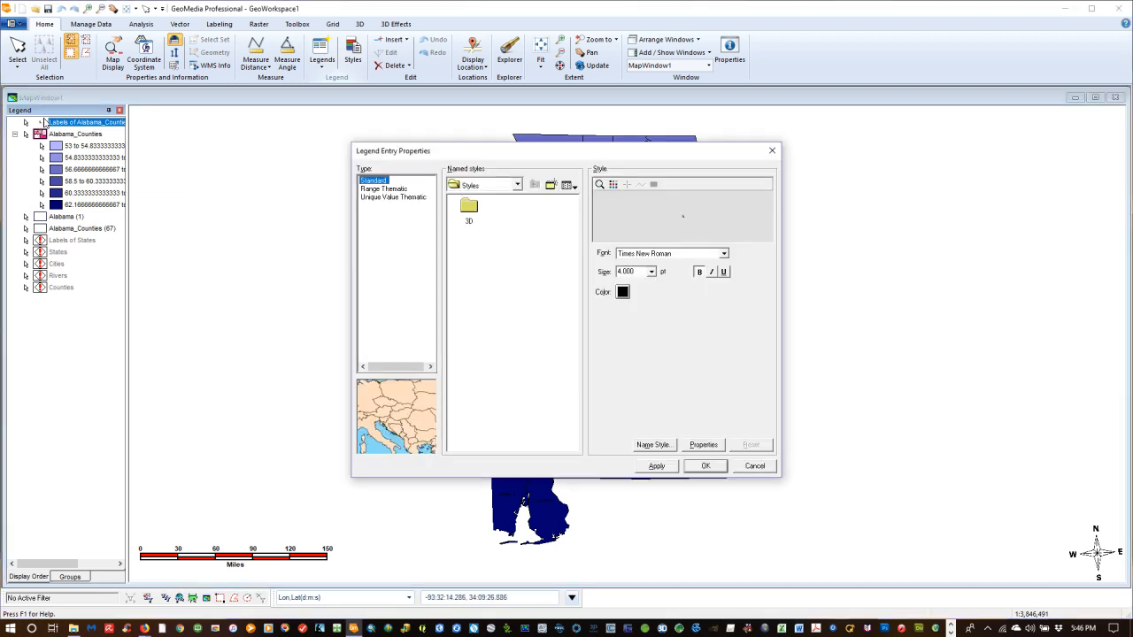
{"action": "left_click", "coordinate": [623, 293]}
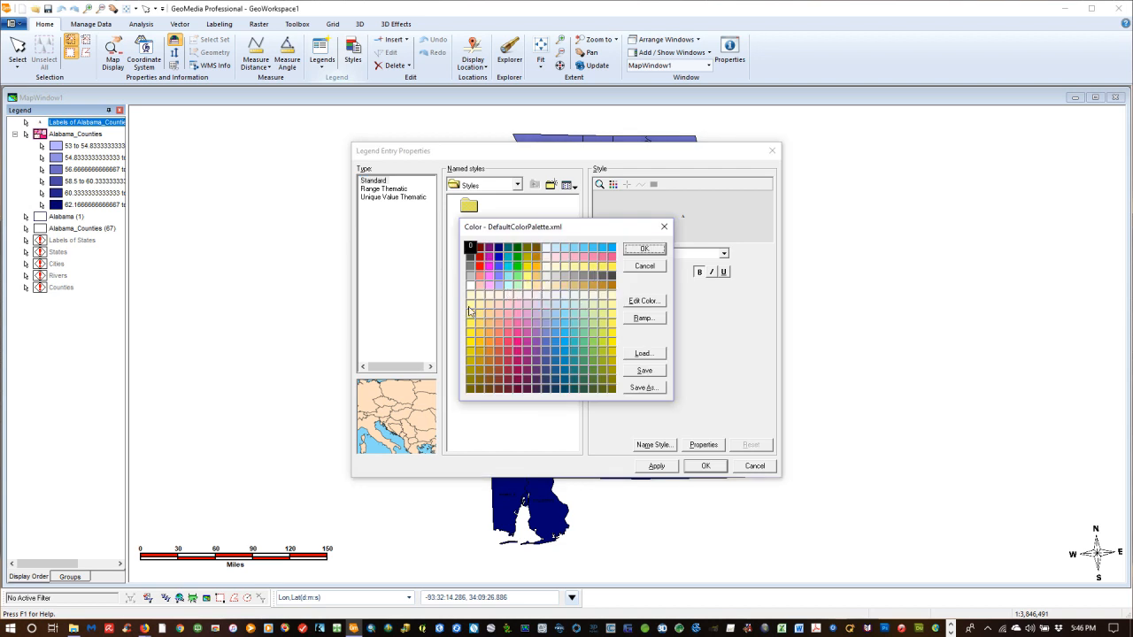
{"action": "left_click", "coordinate": [470, 314]}
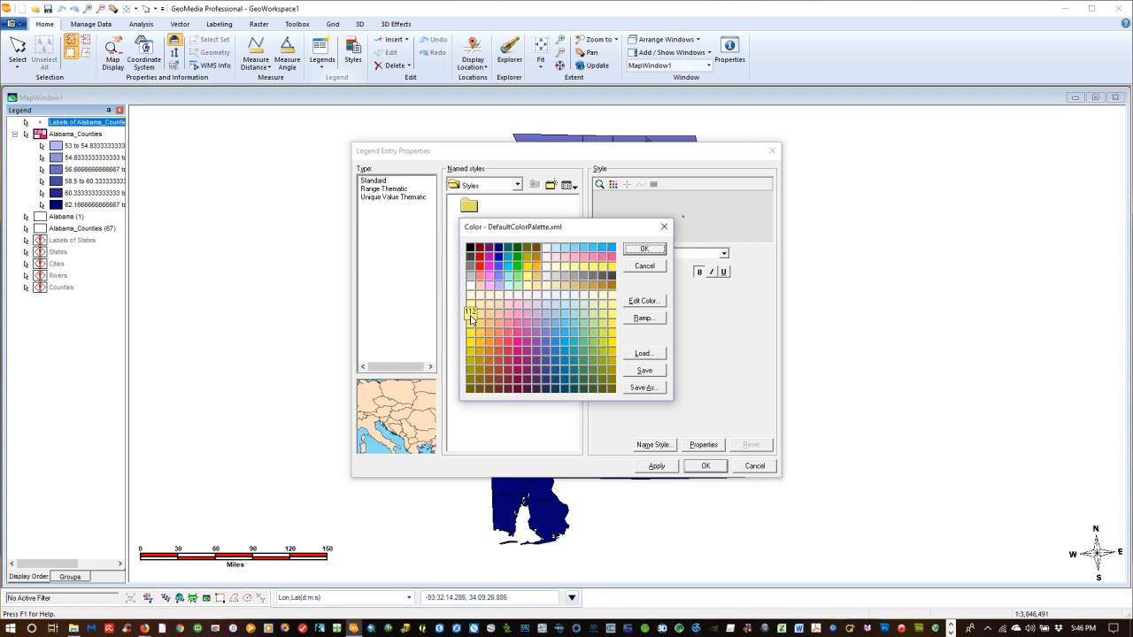
{"action": "left_click", "coordinate": [643, 250]}
{"action": "left_click", "coordinate": [655, 467]}
{"action": "left_click", "coordinate": [694, 470]}
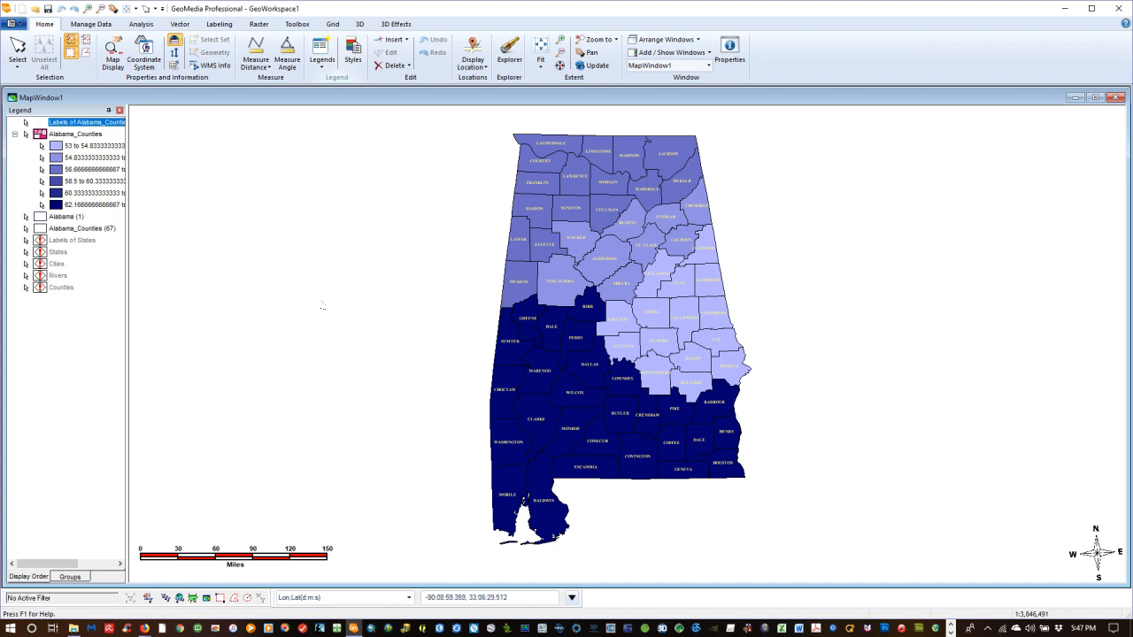
{"action": "left_click", "coordinate": [80, 402]}
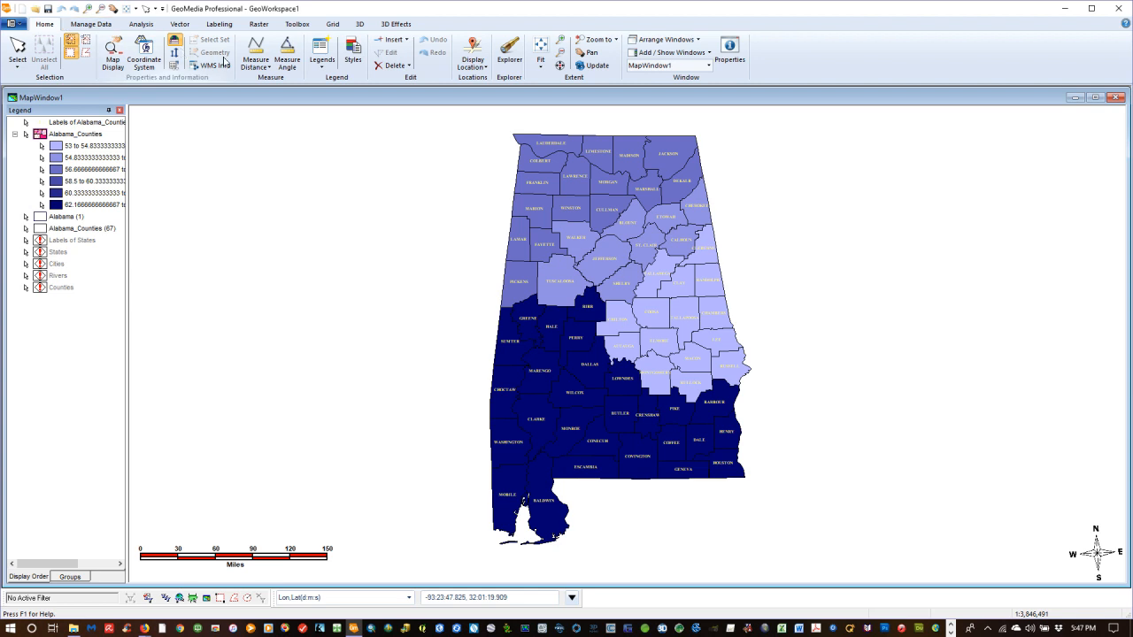
{"action": "left_click", "coordinate": [321, 69]}
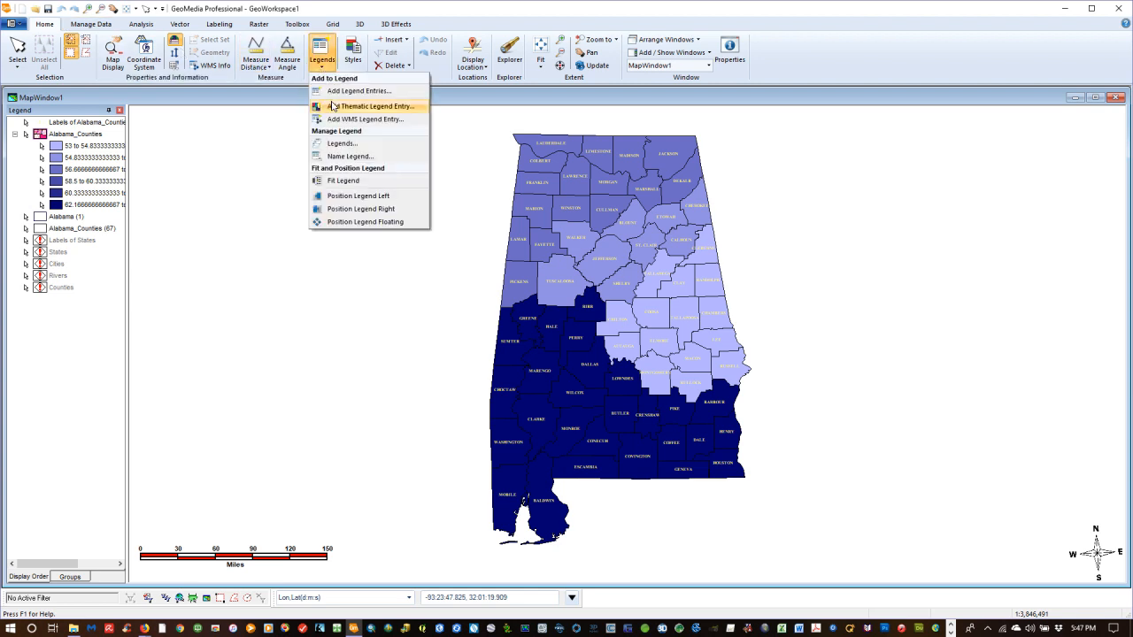
{"action": "left_click", "coordinate": [332, 106]}
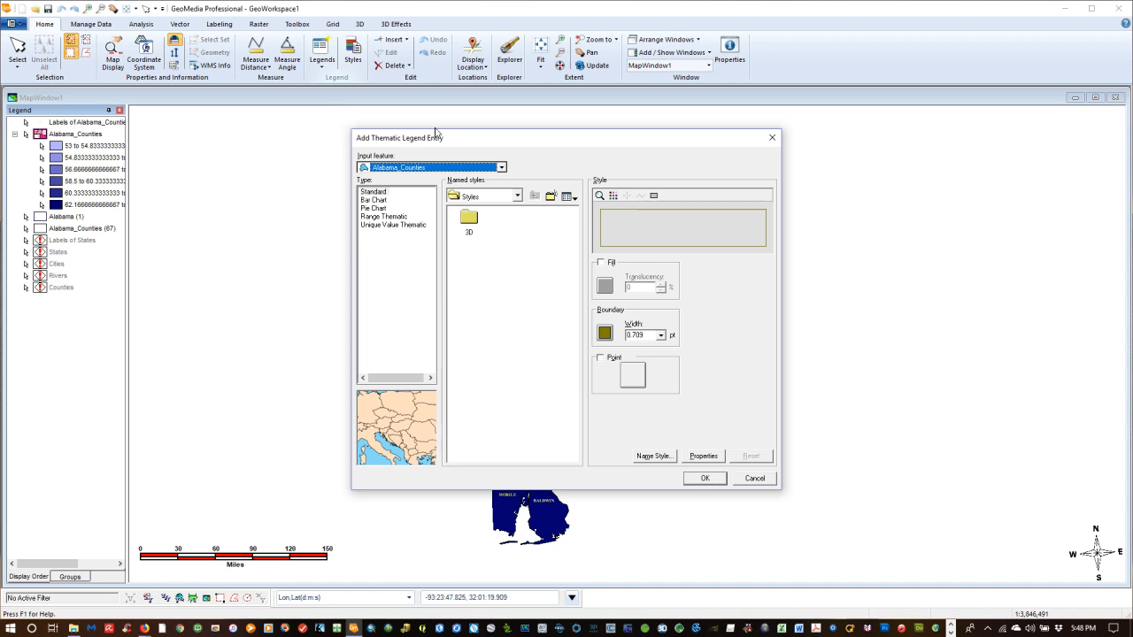
{"action": "left_click", "coordinate": [501, 168]}
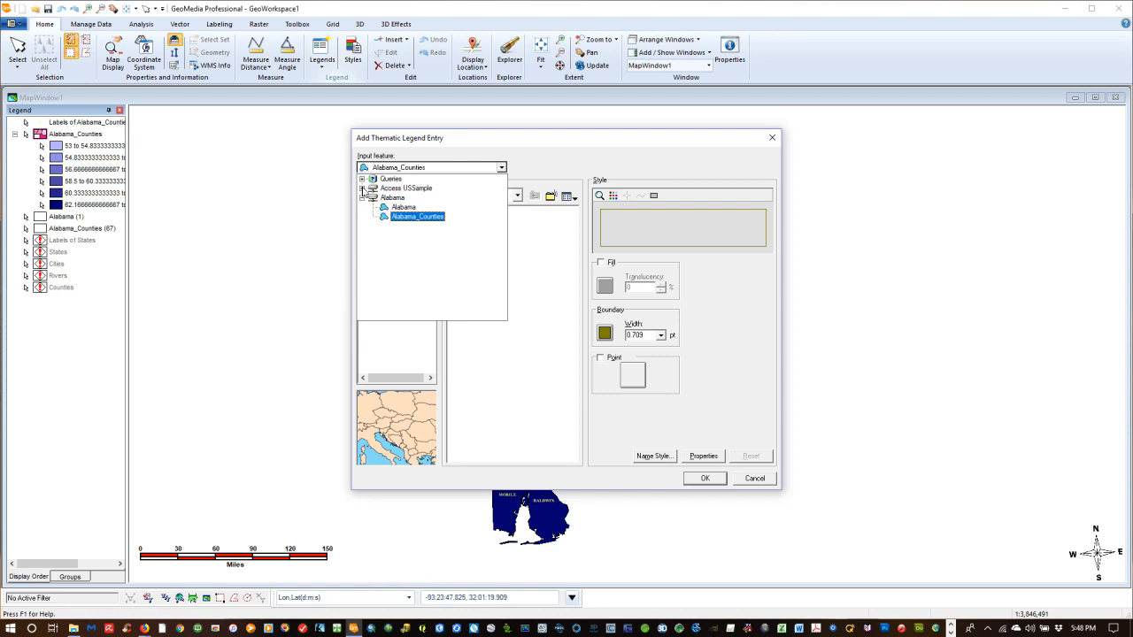
{"action": "left_click", "coordinate": [502, 168]}
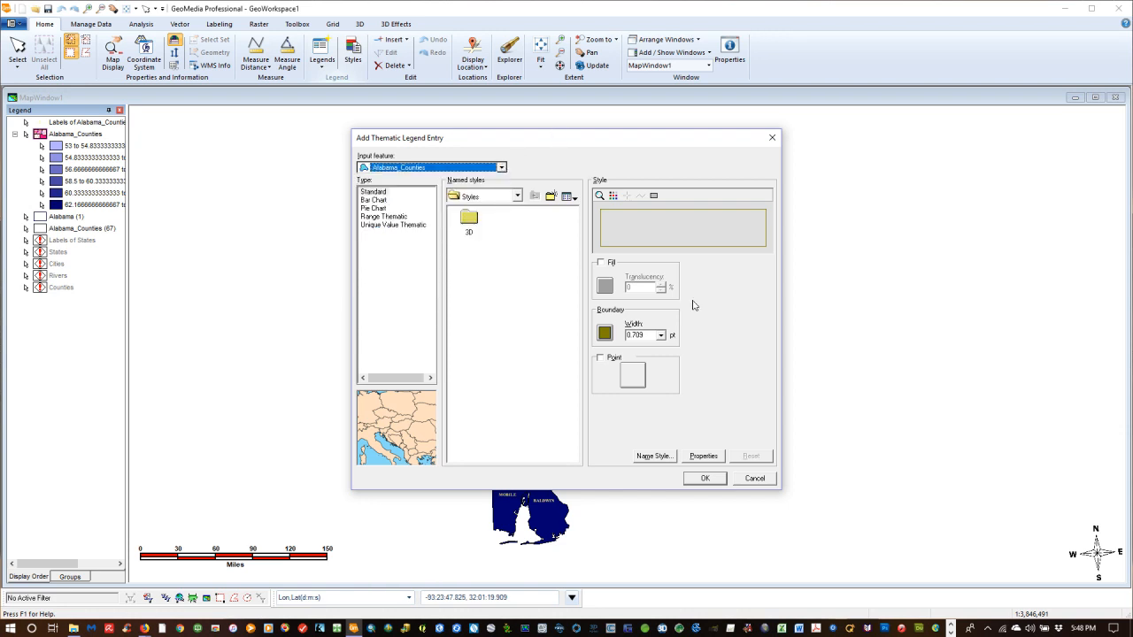
{"action": "left_click", "coordinate": [754, 478]}
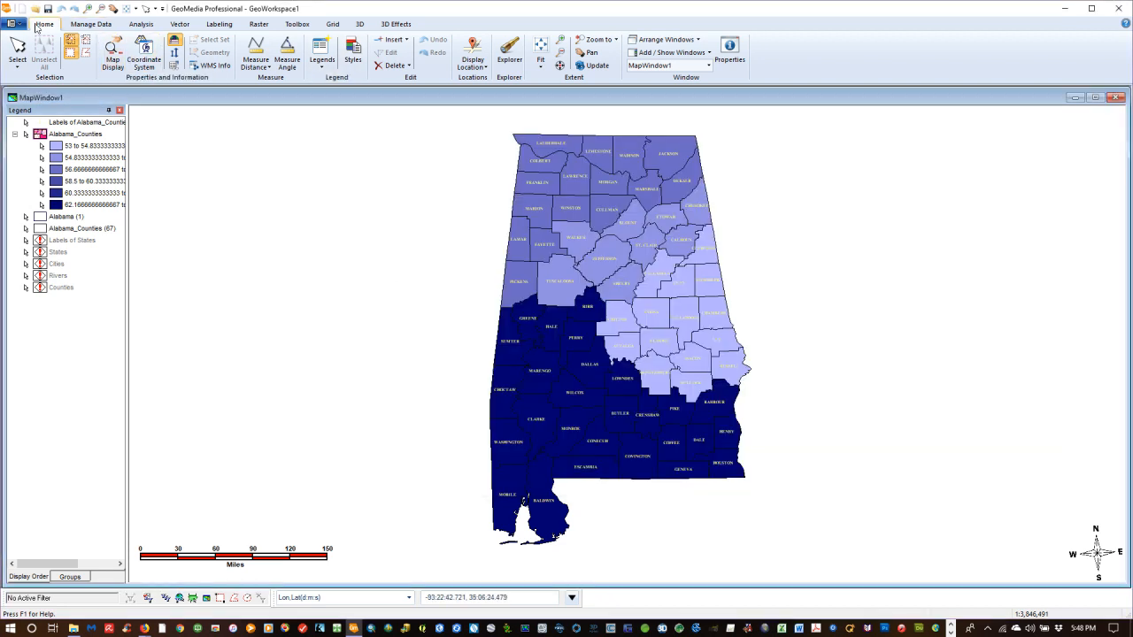
- Start an attribute query with Cities as the feature class to select from
{"action": "left_click", "coordinate": [142, 25]}
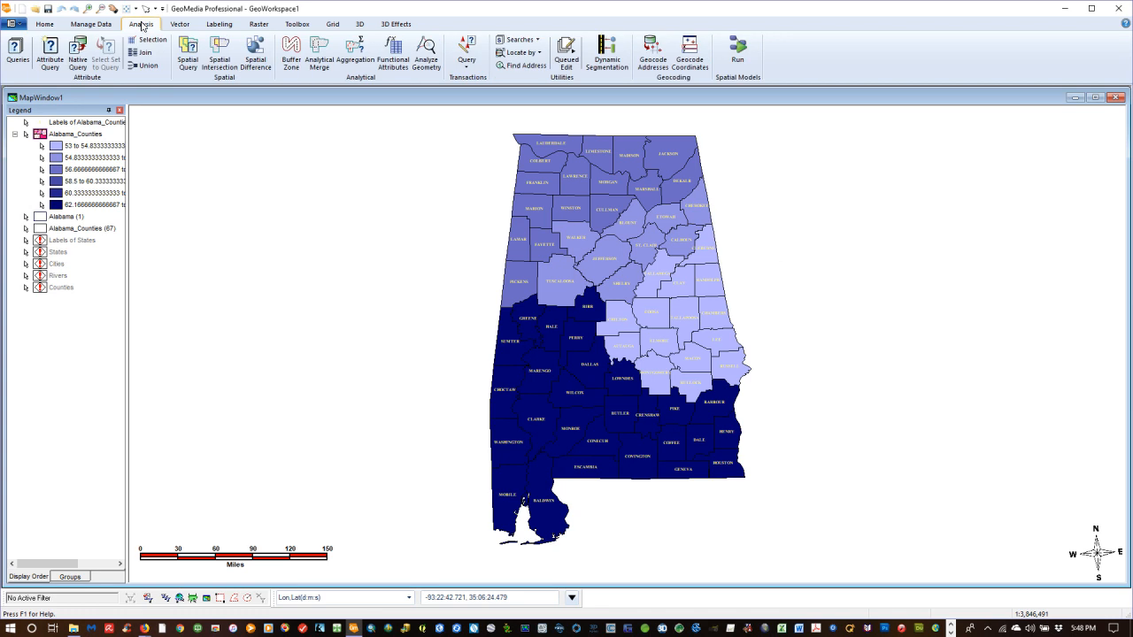
{"action": "left_click", "coordinate": [49, 51]}
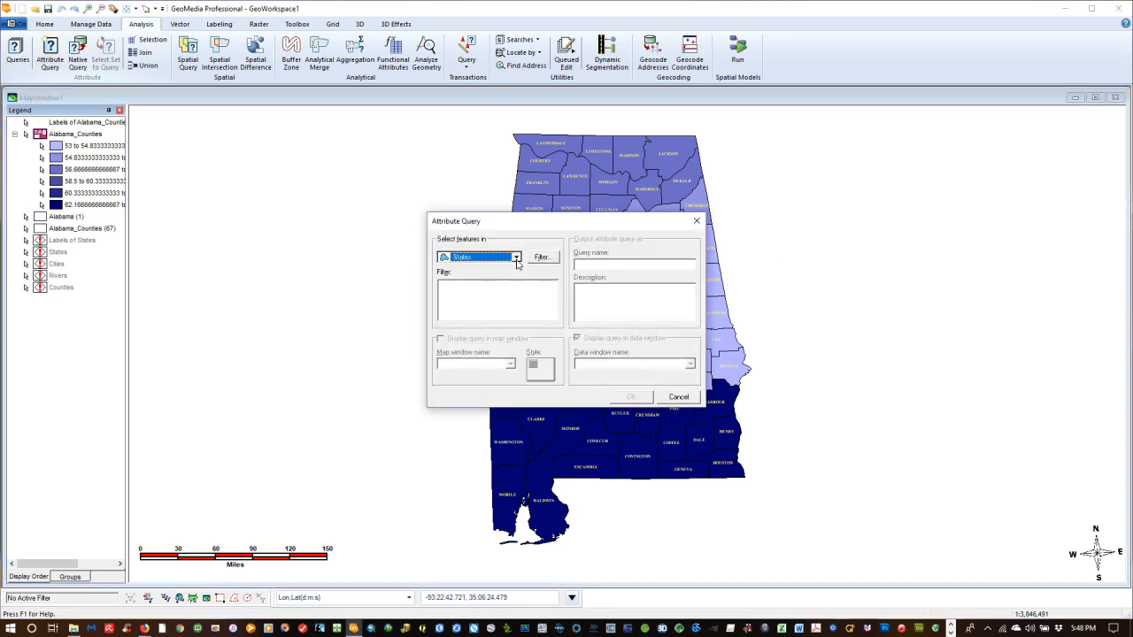
{"action": "left_click", "coordinate": [516, 257]}
{"action": "left_click", "coordinate": [479, 288]}
- Build the query filter STATE_NAME = 'Alabama' for the Cities features
{"action": "left_click", "coordinate": [541, 257]}
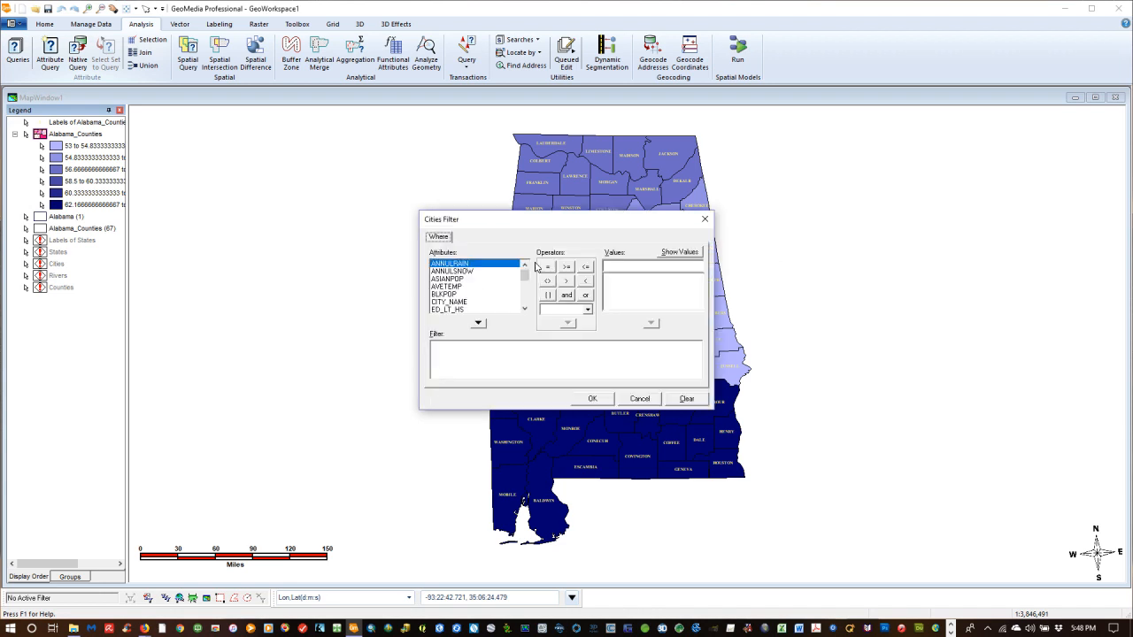
{"action": "left_click_drag", "start_coordinate": [525, 274], "coordinate": [524, 301]}
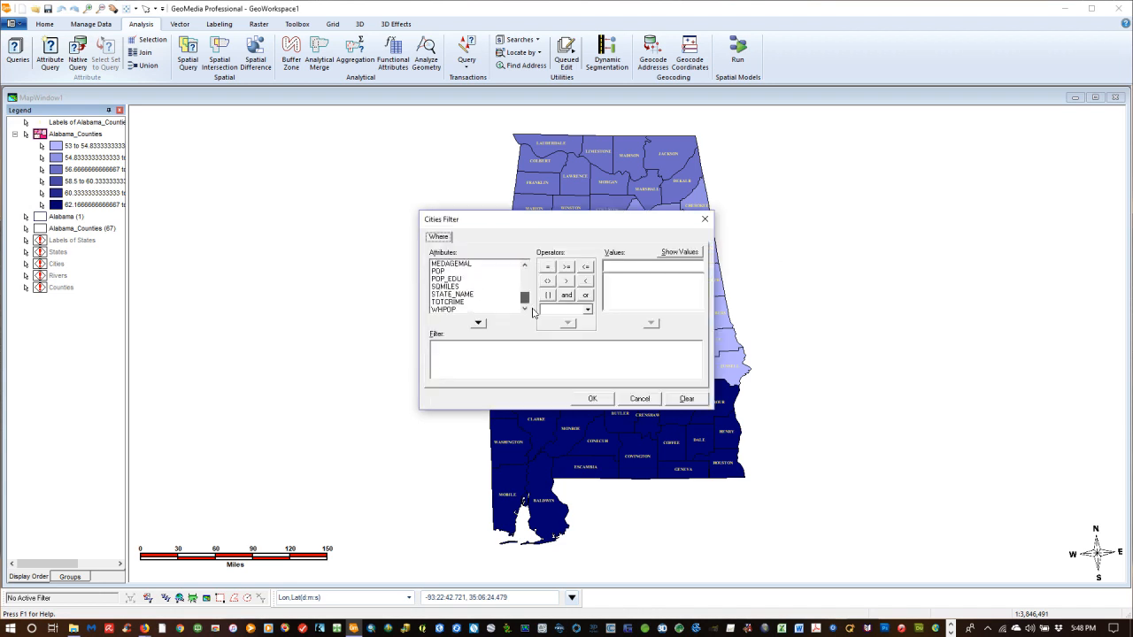
{"action": "left_click", "coordinate": [459, 295]}
{"action": "left_click", "coordinate": [477, 323]}
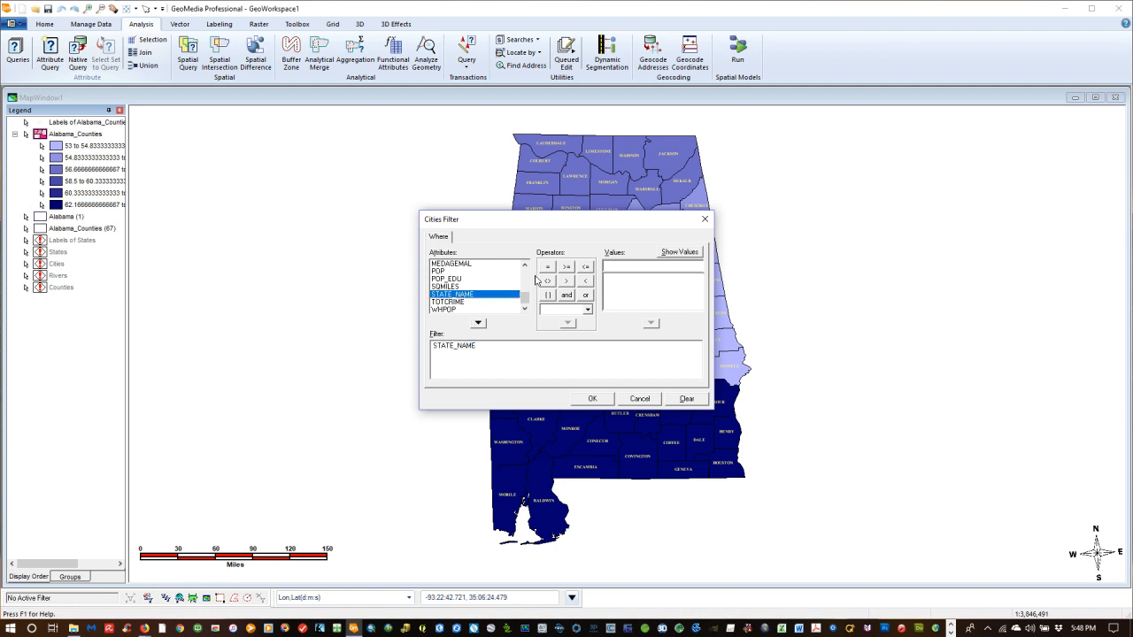
{"action": "left_click", "coordinate": [678, 256]}
{"action": "left_click", "coordinate": [537, 360]}
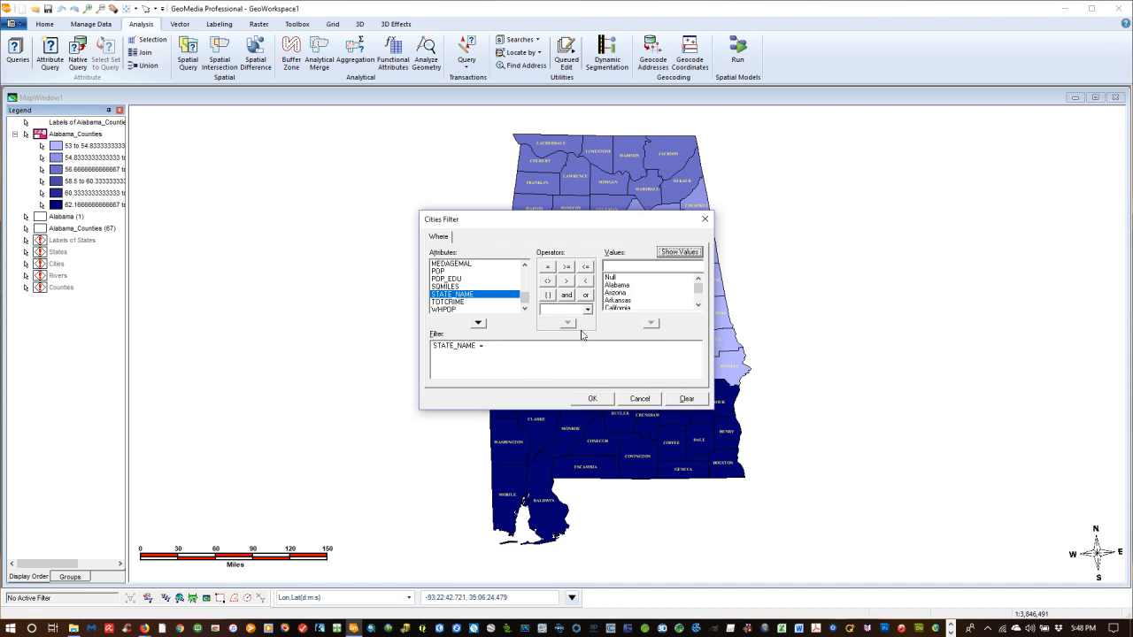
{"action": "left_click", "coordinate": [614, 285]}
{"action": "left_click", "coordinate": [652, 322]}
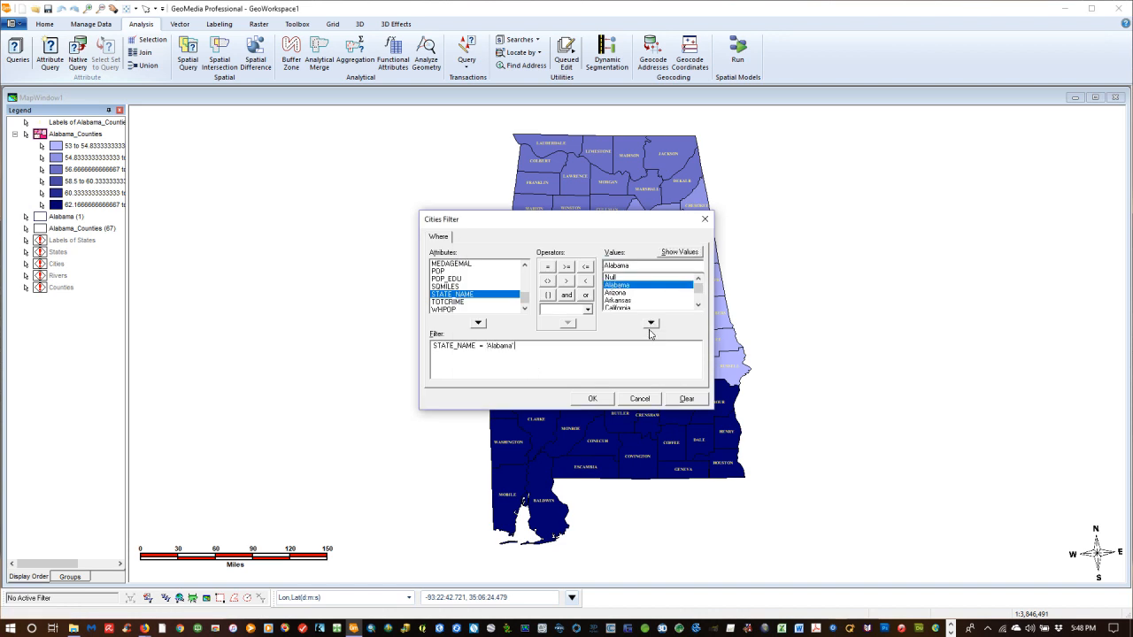
{"action": "left_click", "coordinate": [593, 399]}
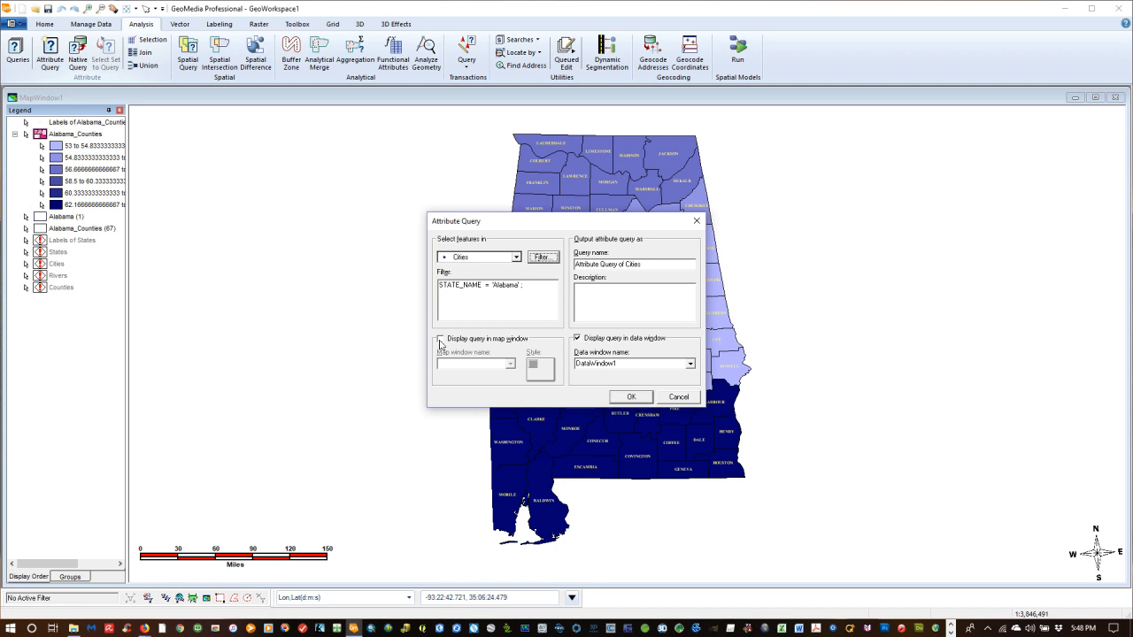
- Name the query Alabama_Cities, run it into a data window, look through the city records and close the table
{"action": "left_click", "coordinate": [642, 264]}
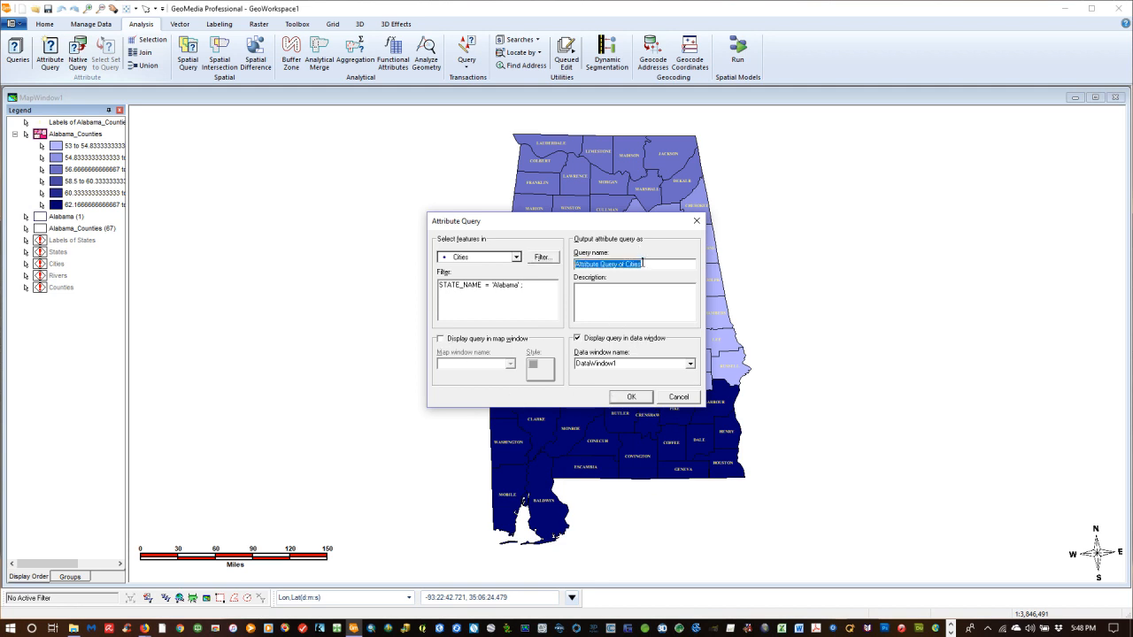
{"action": "type", "text": "Alabama_"}
{"action": "left_click", "coordinate": [642, 395]}
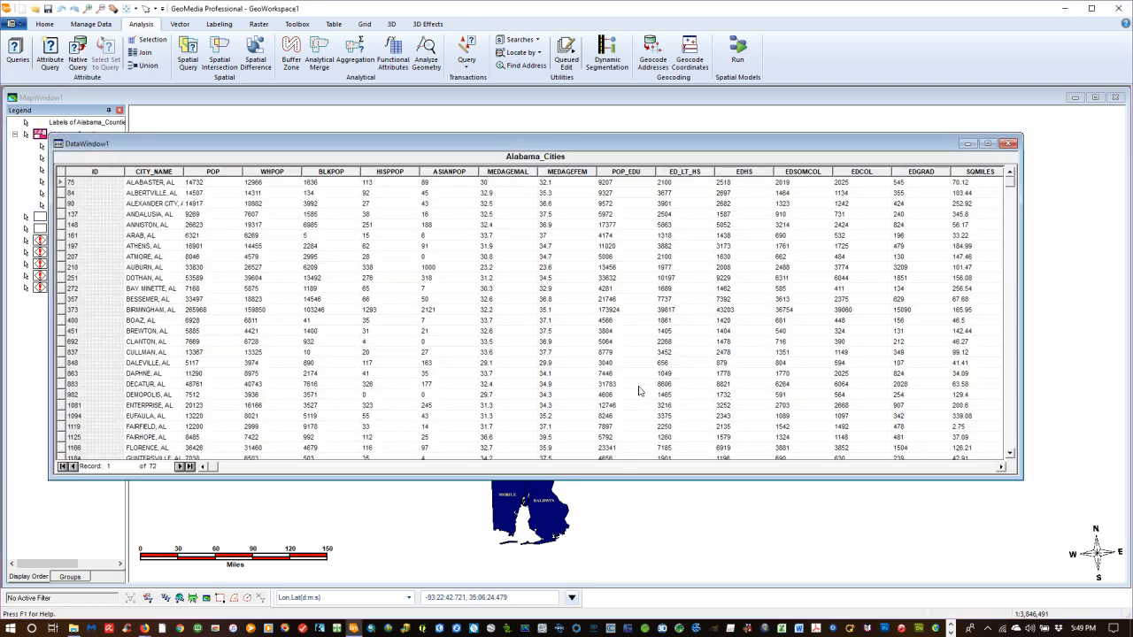
{"action": "scroll", "coordinate": [671, 205], "scroll_direction": "down", "scroll_amount": 12}
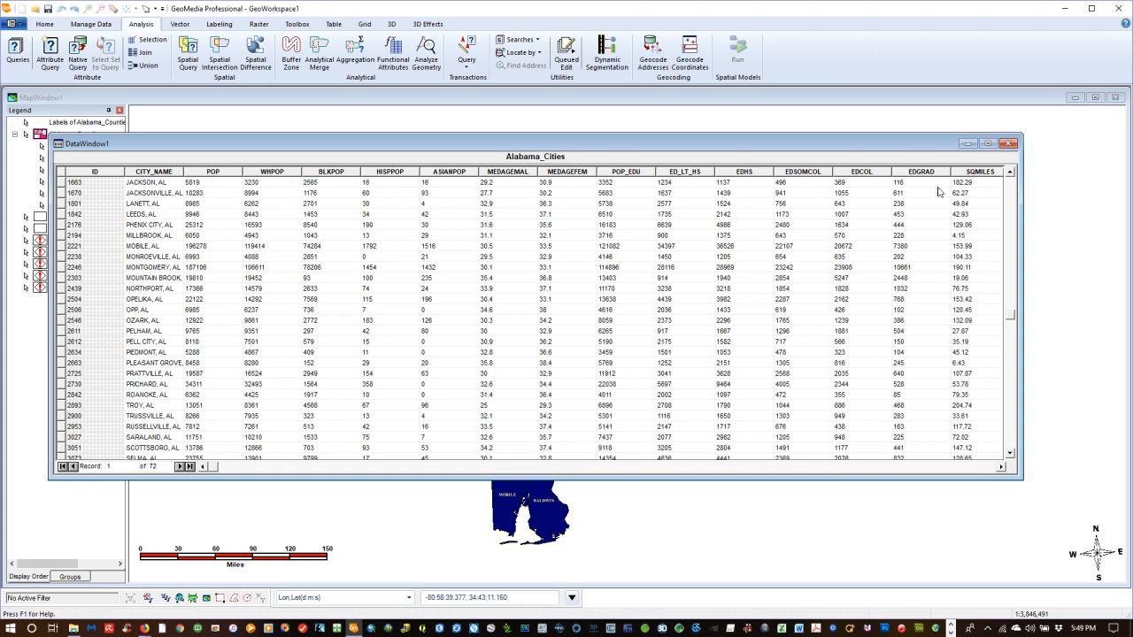
{"action": "left_click", "coordinate": [1008, 144]}
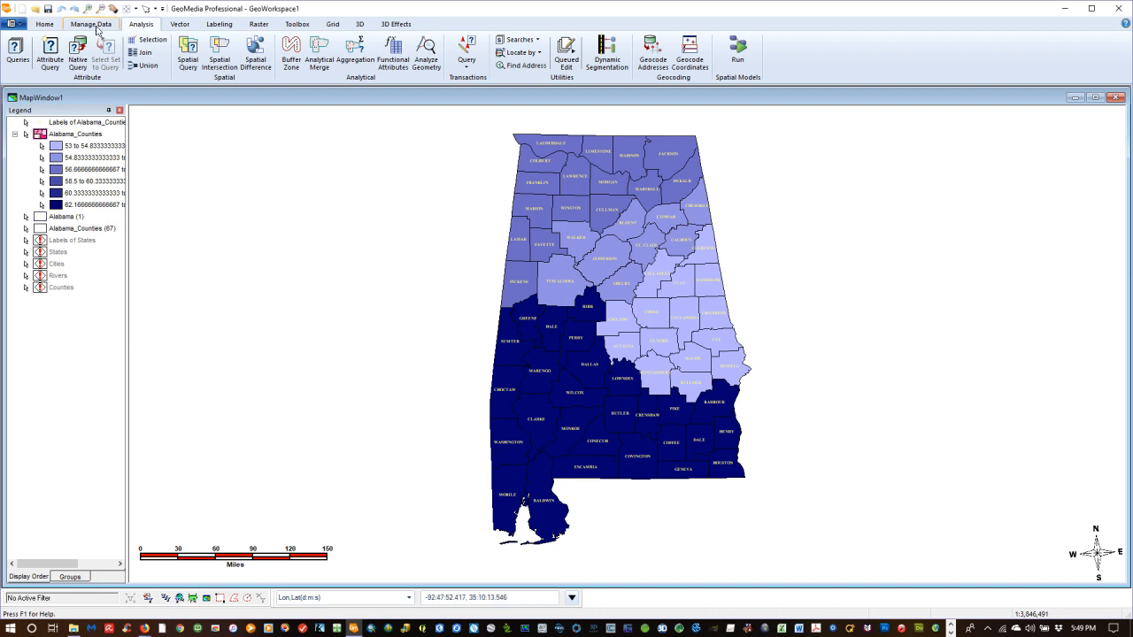
- Output the Alabama_Cities query as a feature class to the Alabama connection, displaying it in the map window
{"action": "left_click", "coordinate": [93, 25]}
{"action": "left_click", "coordinate": [548, 62]}
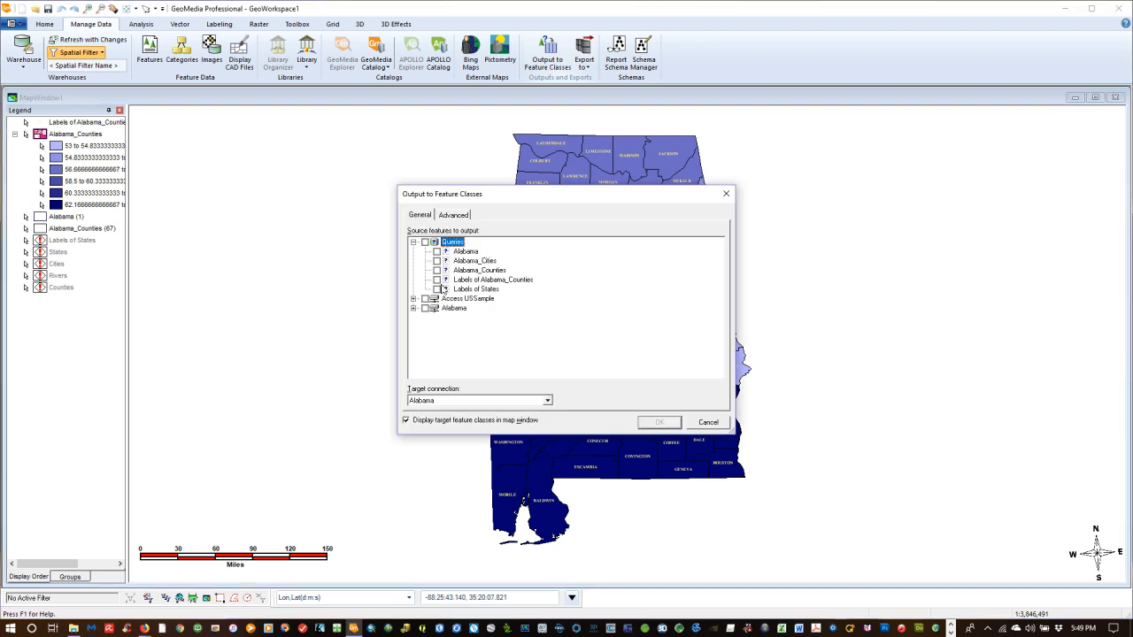
{"action": "left_click", "coordinate": [437, 261]}
{"action": "left_click", "coordinate": [647, 426]}
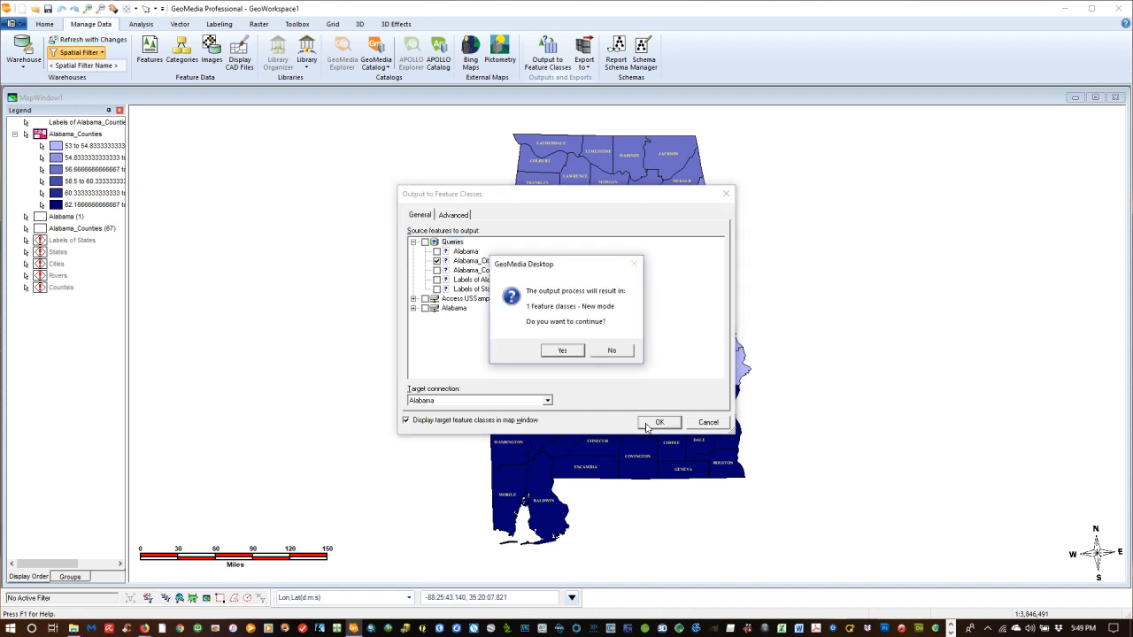
{"action": "left_click", "coordinate": [563, 351]}
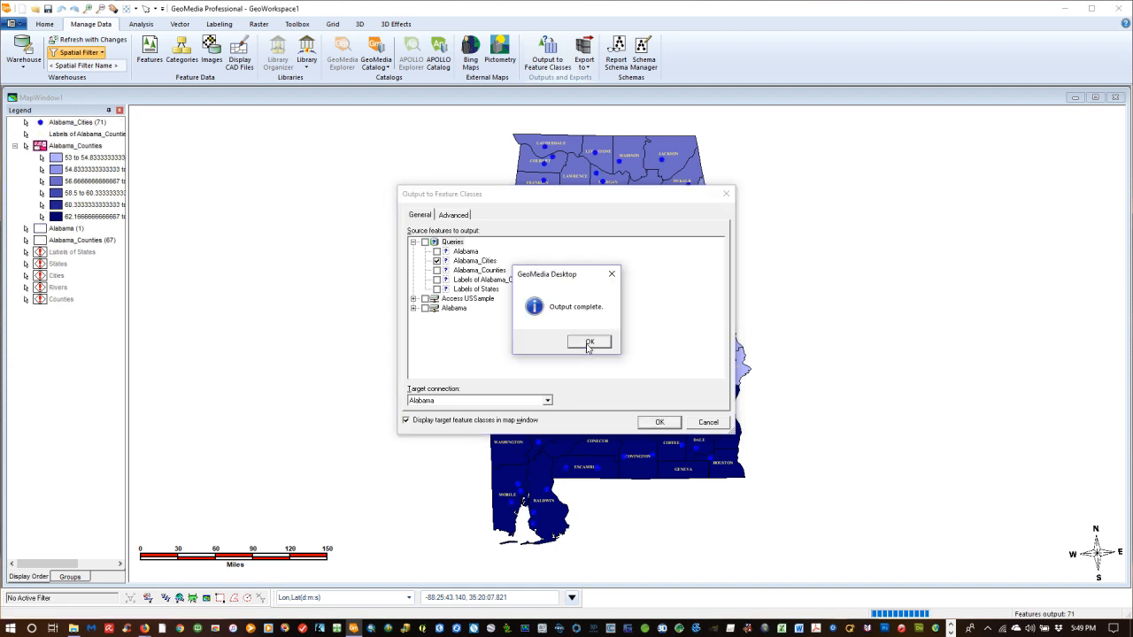
{"action": "left_click", "coordinate": [588, 342]}
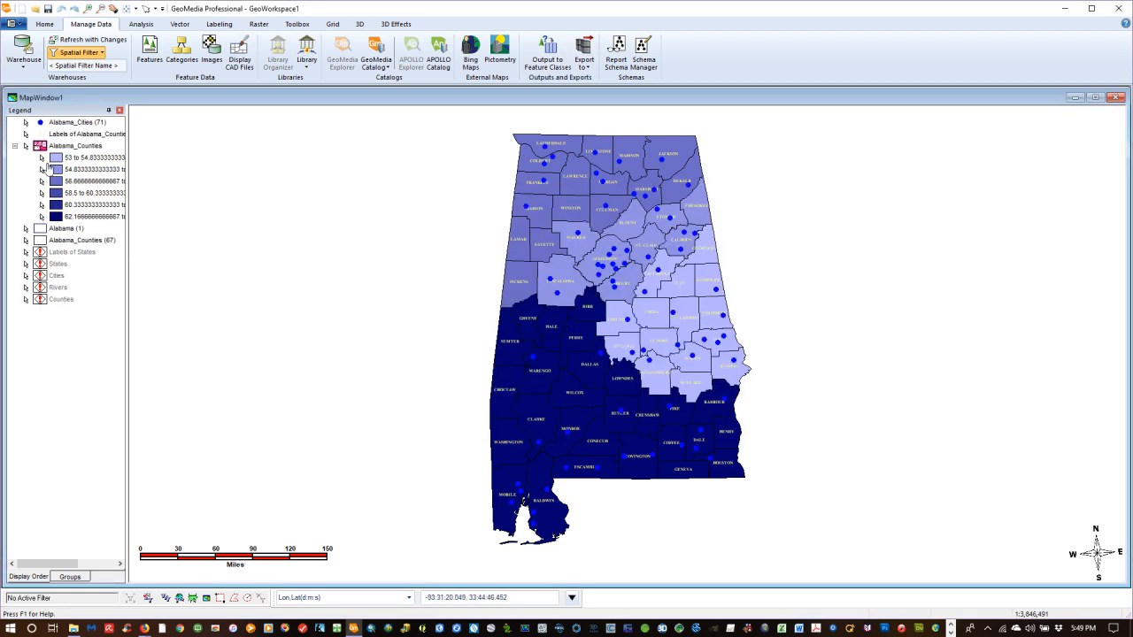
- Set the Alabama_Cities legend symbol to a size of 3 pt and a light gray color
{"action": "double_click", "coordinate": [41, 126]}
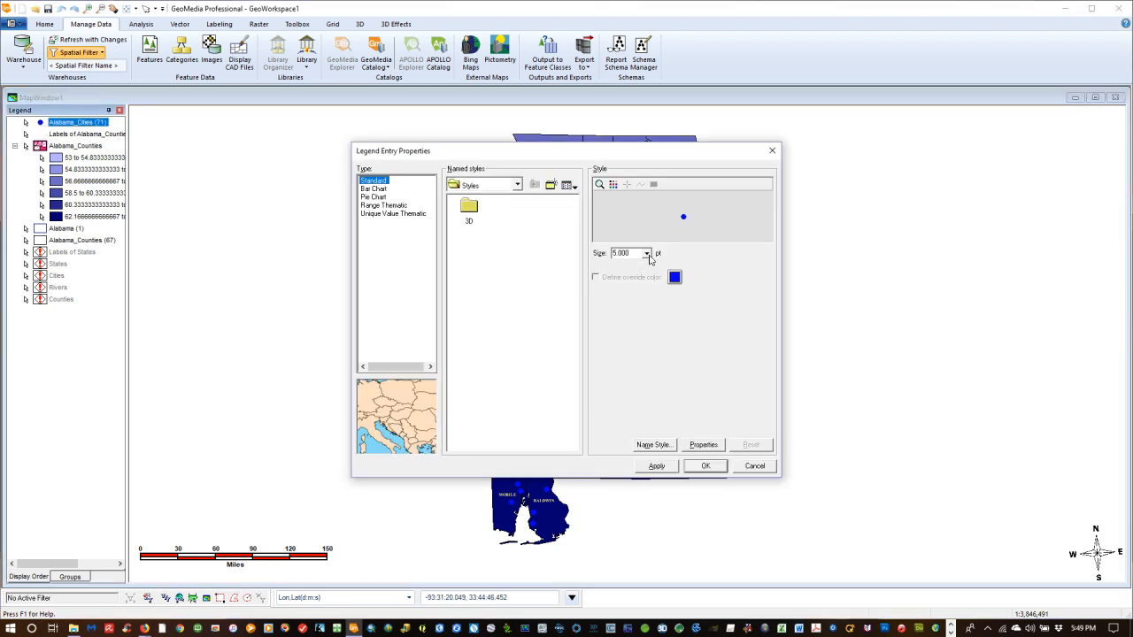
{"action": "left_click", "coordinate": [646, 253]}
{"action": "left_click", "coordinate": [631, 273]}
{"action": "left_click", "coordinate": [674, 277]}
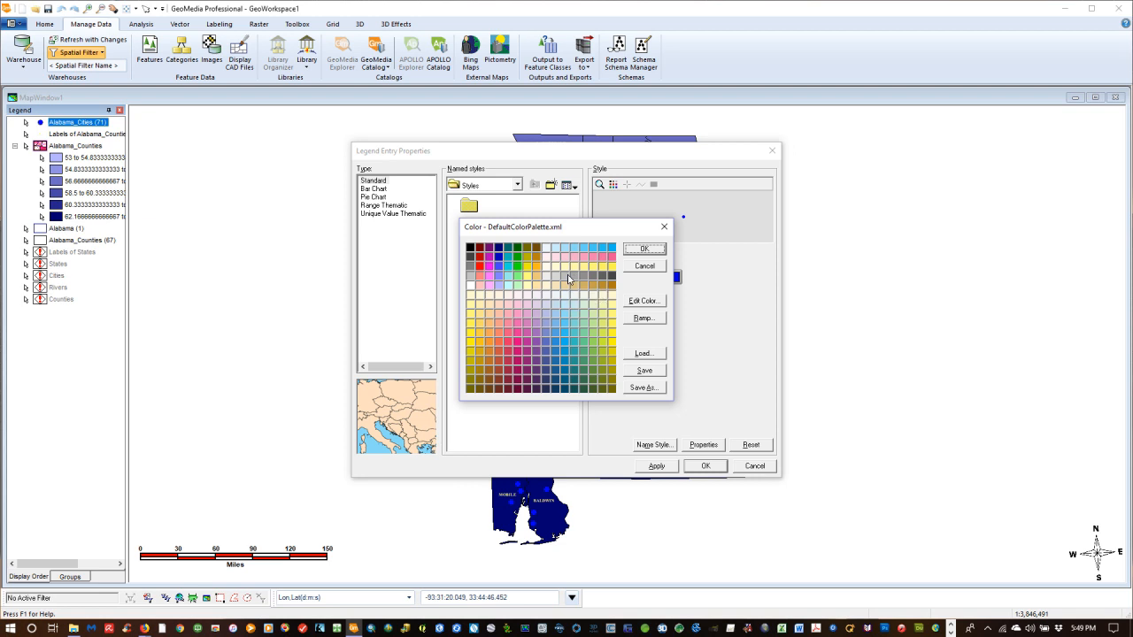
{"action": "left_click", "coordinate": [643, 249]}
{"action": "left_click", "coordinate": [666, 468]}
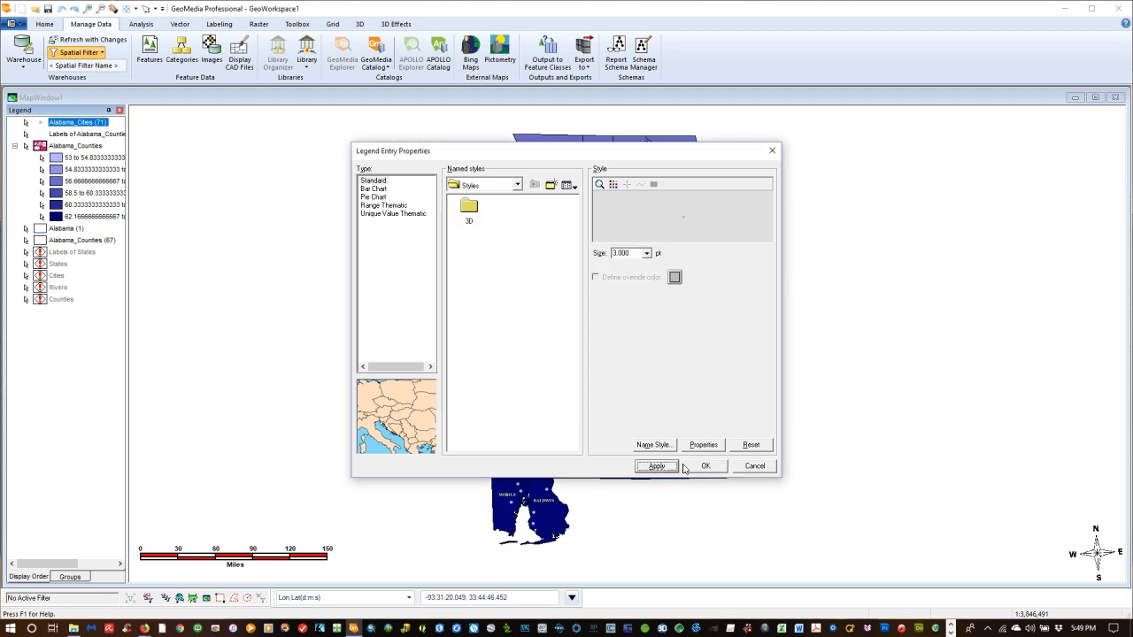
{"action": "left_click", "coordinate": [705, 466]}
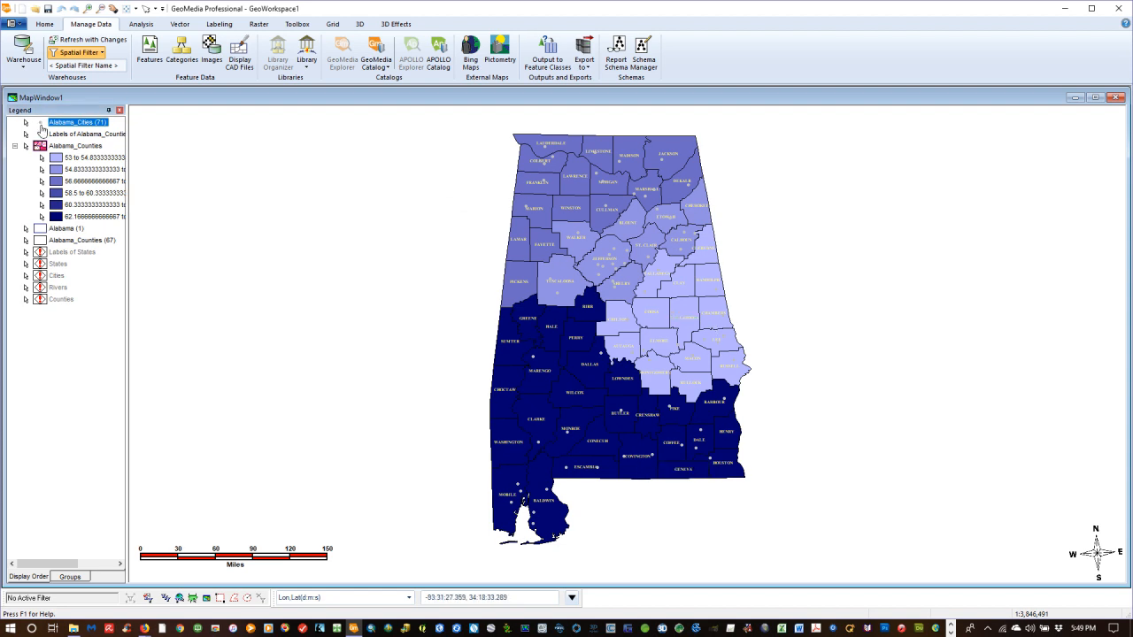
- Change the Alabama_Cities point symbol color to red and deselect the legend entry
{"action": "double_click", "coordinate": [40, 128]}
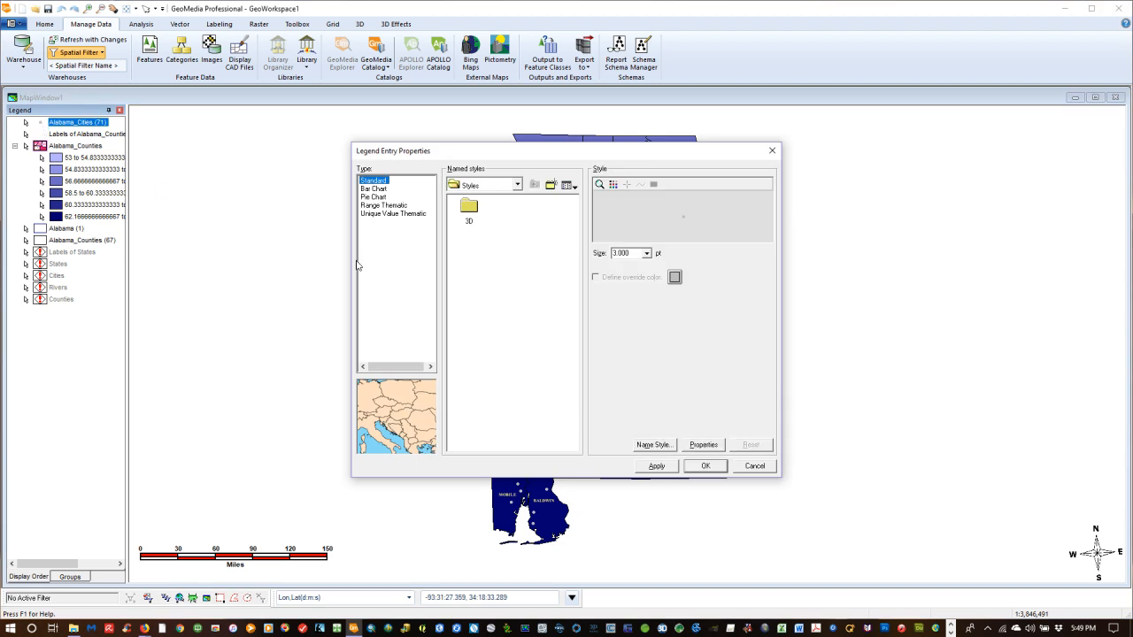
{"action": "left_click", "coordinate": [673, 277]}
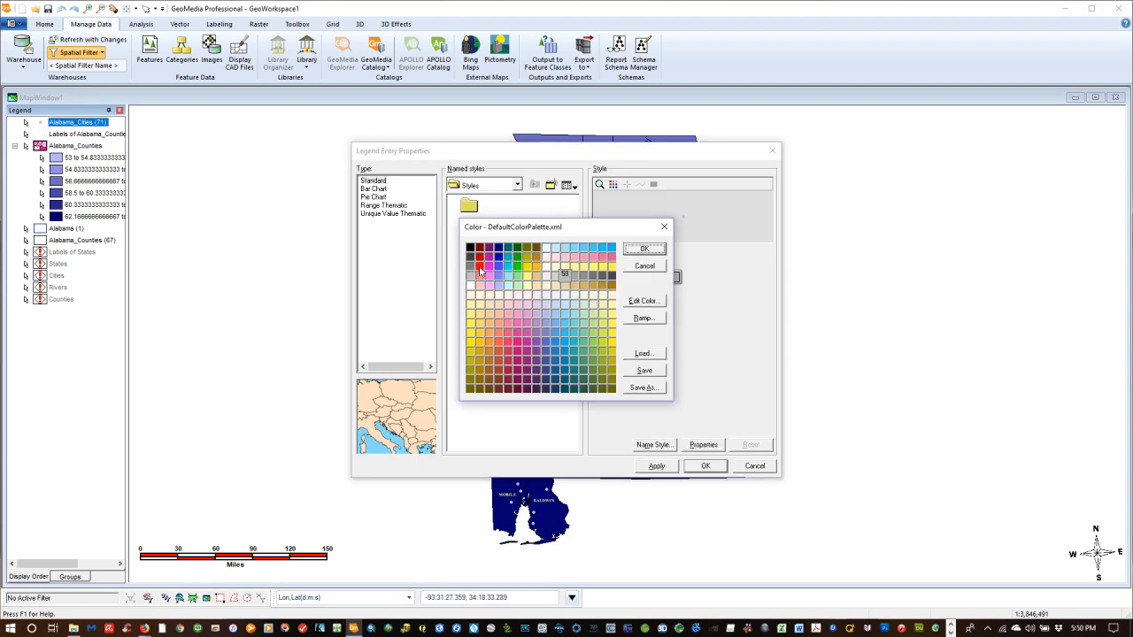
{"action": "left_click", "coordinate": [480, 270]}
{"action": "left_click", "coordinate": [647, 251]}
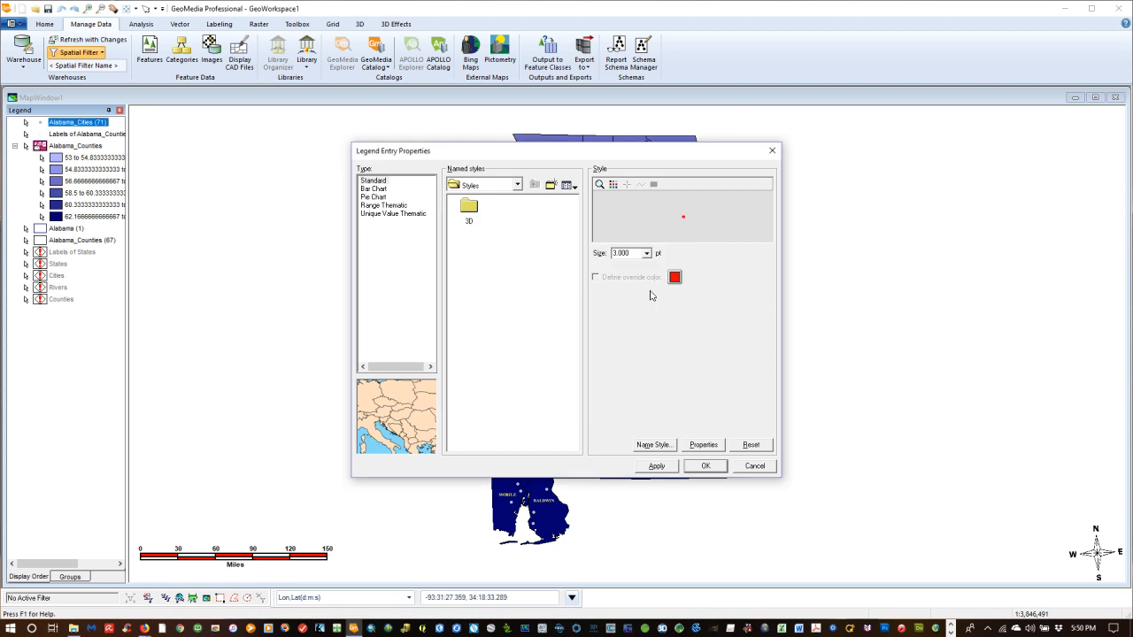
{"action": "left_click", "coordinate": [659, 466]}
{"action": "left_click", "coordinate": [704, 466]}
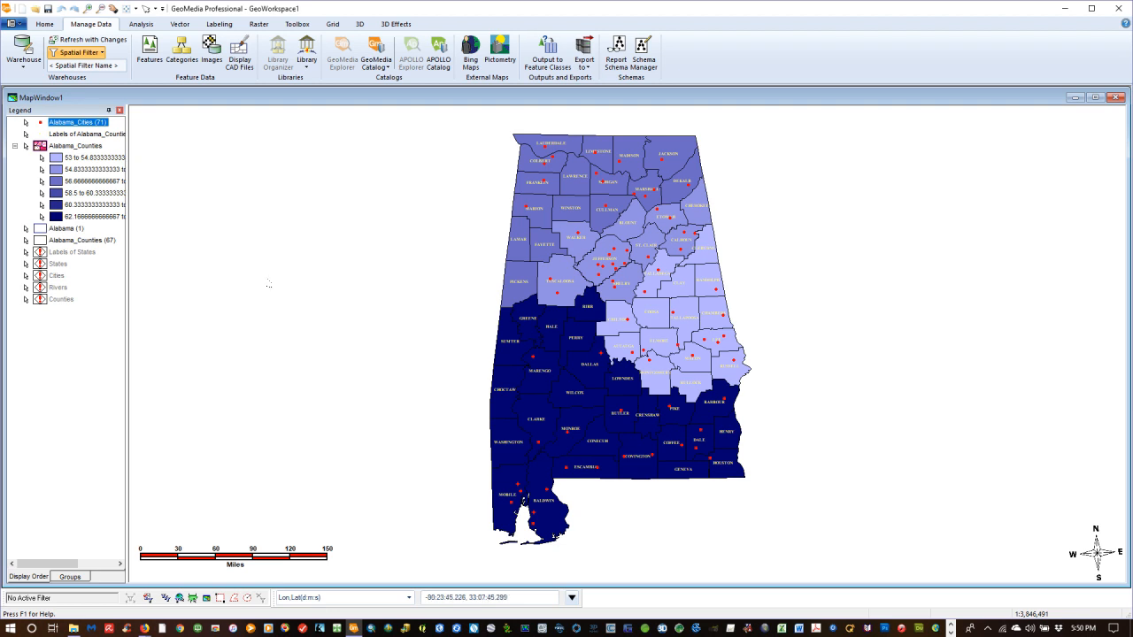
{"action": "left_click", "coordinate": [107, 321]}
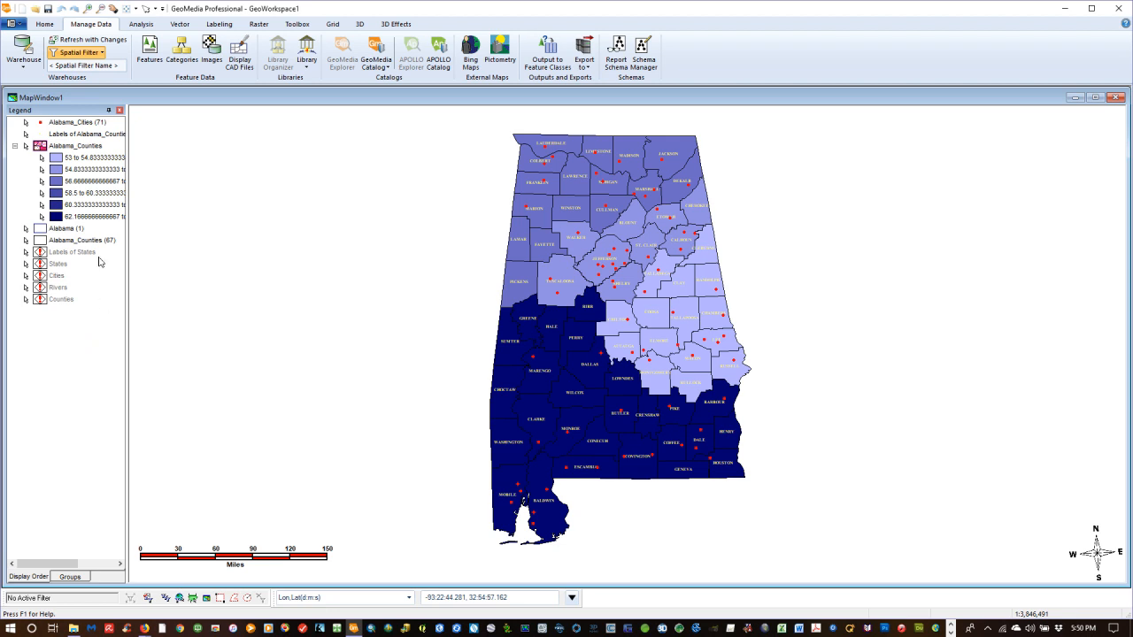
- Turn off the display of the standard Alabama_Cities entry in the map
{"action": "right_click", "coordinate": [59, 124]}
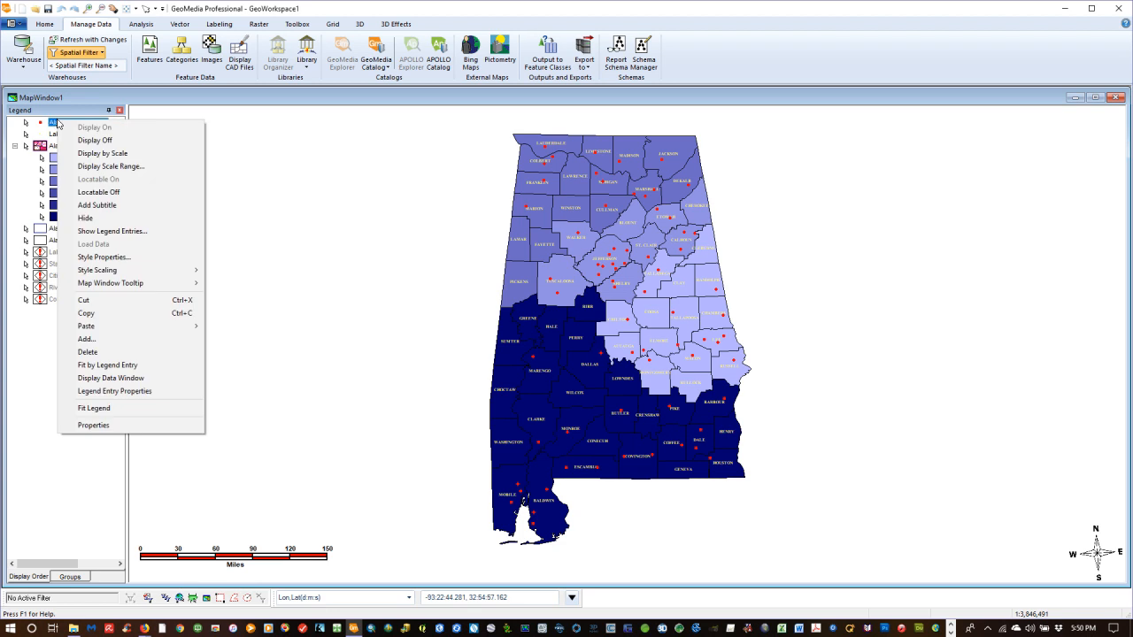
{"action": "left_click", "coordinate": [81, 141]}
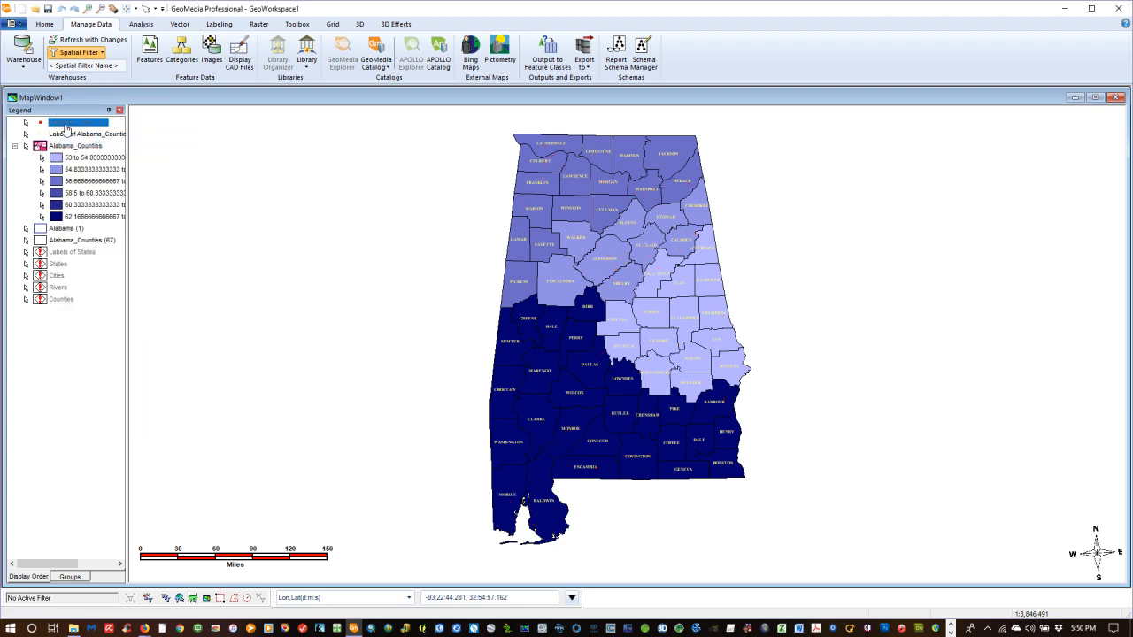
{"action": "right_click", "coordinate": [65, 122]}
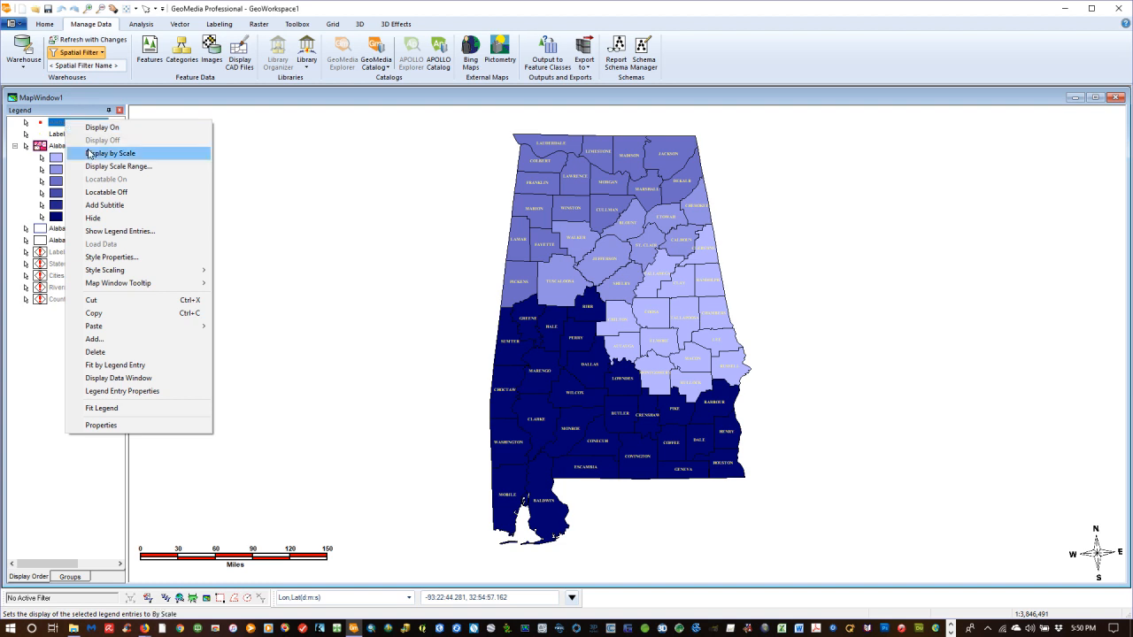
{"action": "left_click", "coordinate": [36, 415]}
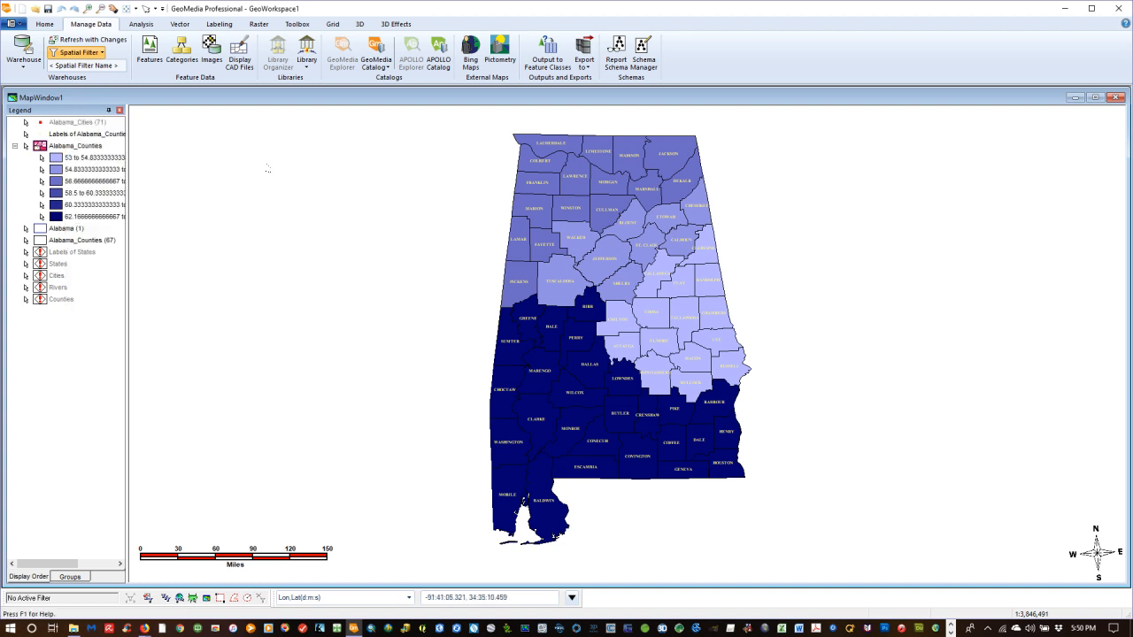
- Start a new thematic legend entry of type Range Thematic with the Alabama_Cities feature class from the Alabama connection as input
{"action": "left_click", "coordinate": [46, 25]}
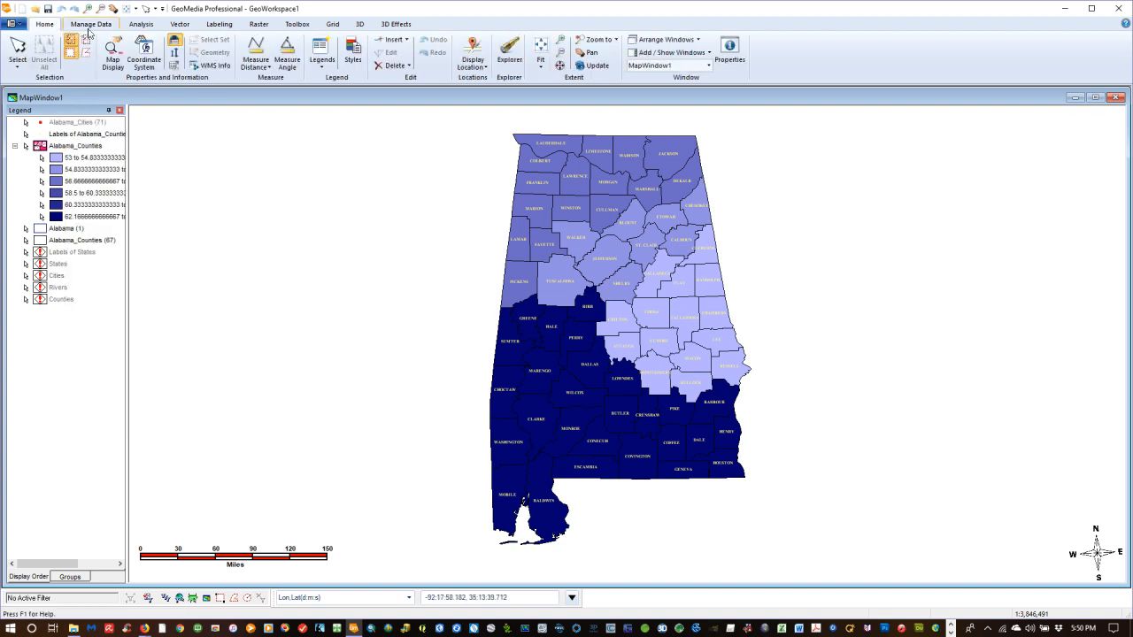
{"action": "left_click", "coordinate": [327, 69]}
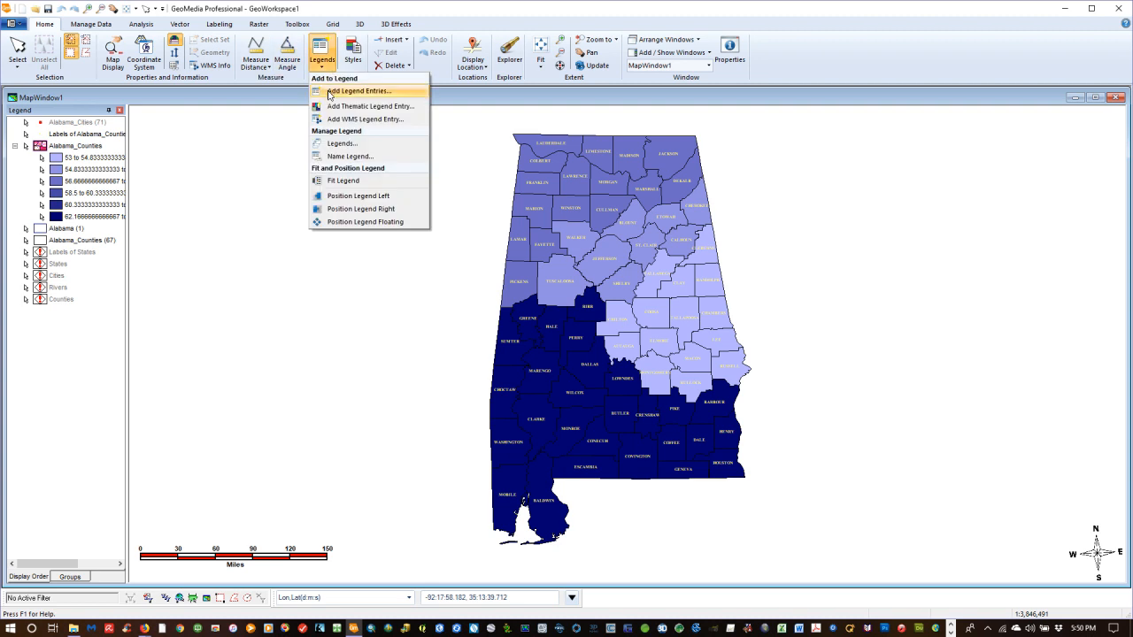
{"action": "left_click", "coordinate": [334, 106]}
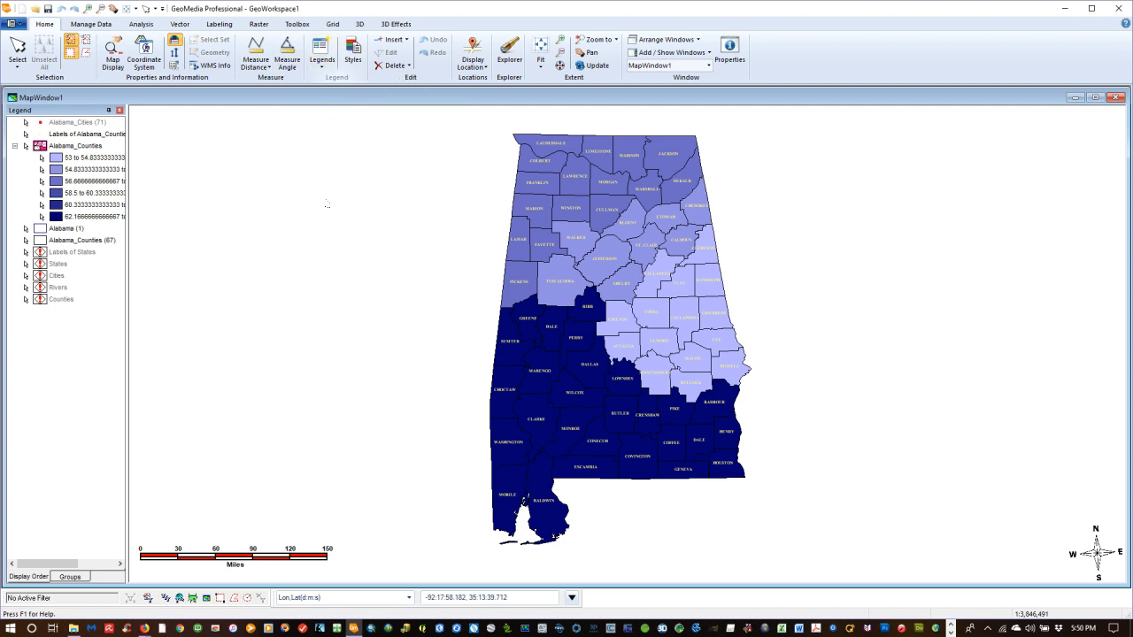
{"action": "left_click", "coordinate": [501, 167]}
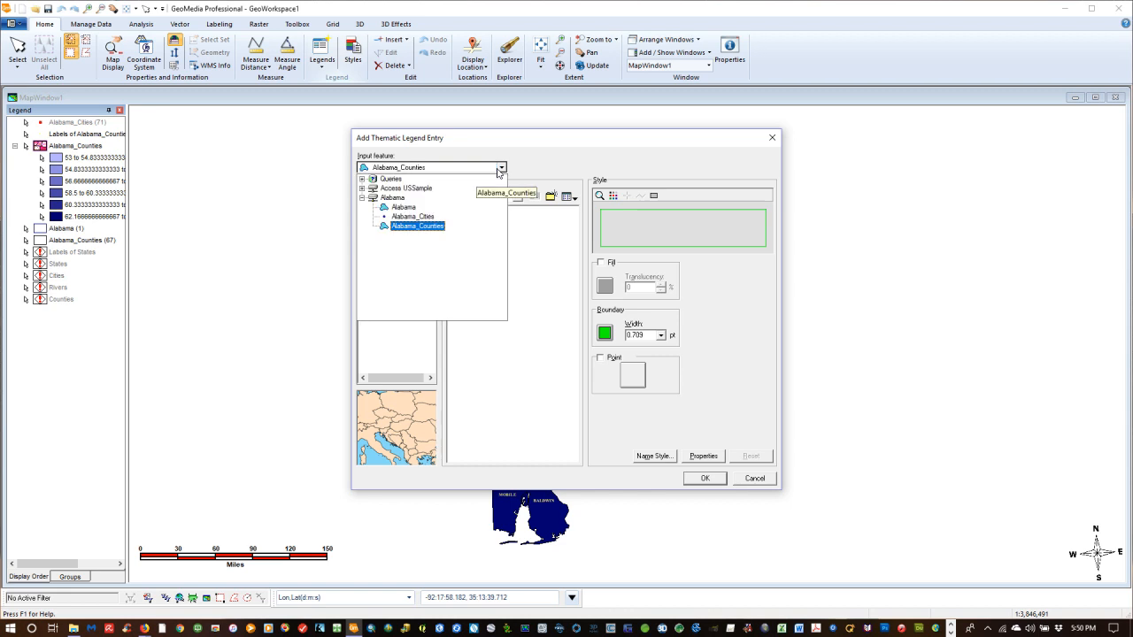
{"action": "left_click", "coordinate": [416, 217]}
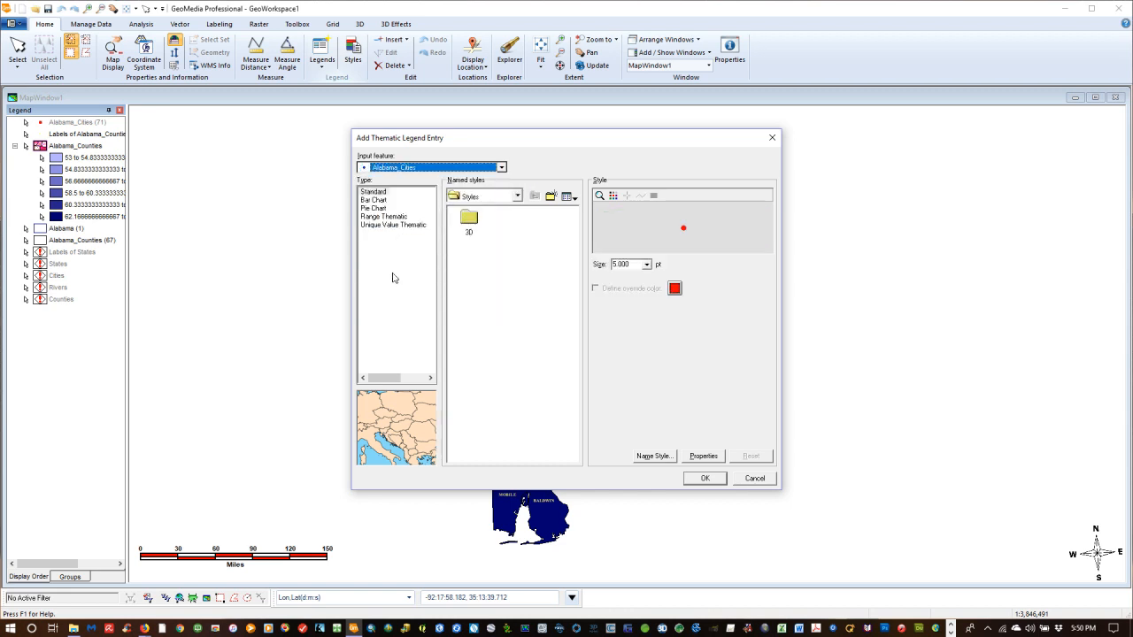
{"action": "left_click", "coordinate": [393, 218]}
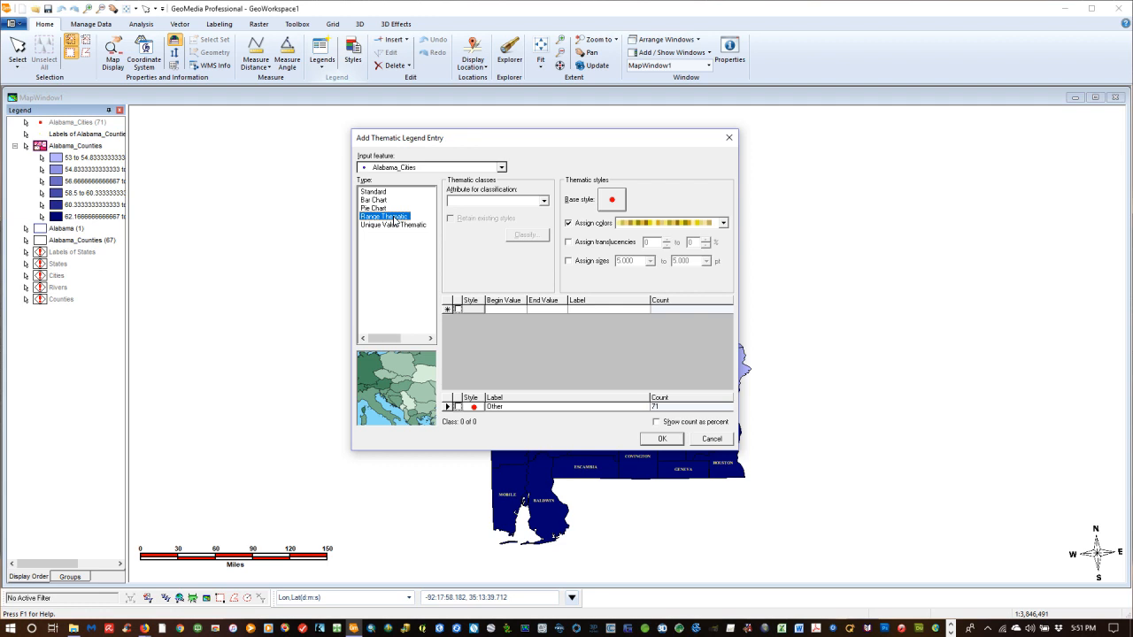
- Classify the cities by the POP attribute into 6 ranges with the Equal Range technique
{"action": "left_click", "coordinate": [547, 204]}
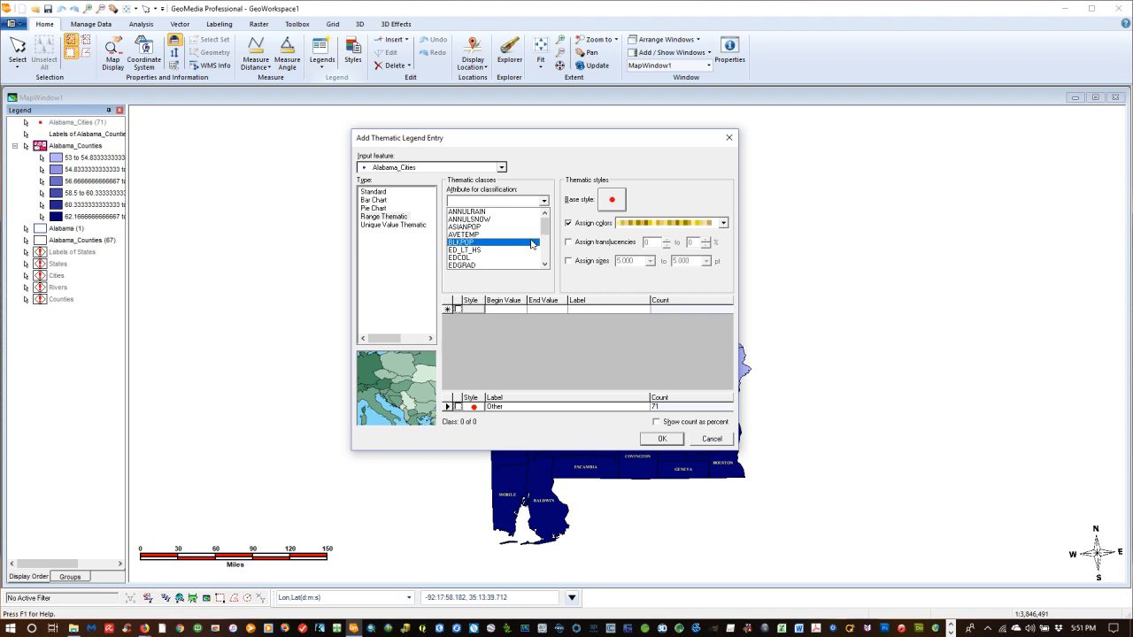
{"action": "scroll", "coordinate": [539, 240], "scroll_direction": "down", "scroll_amount": 1}
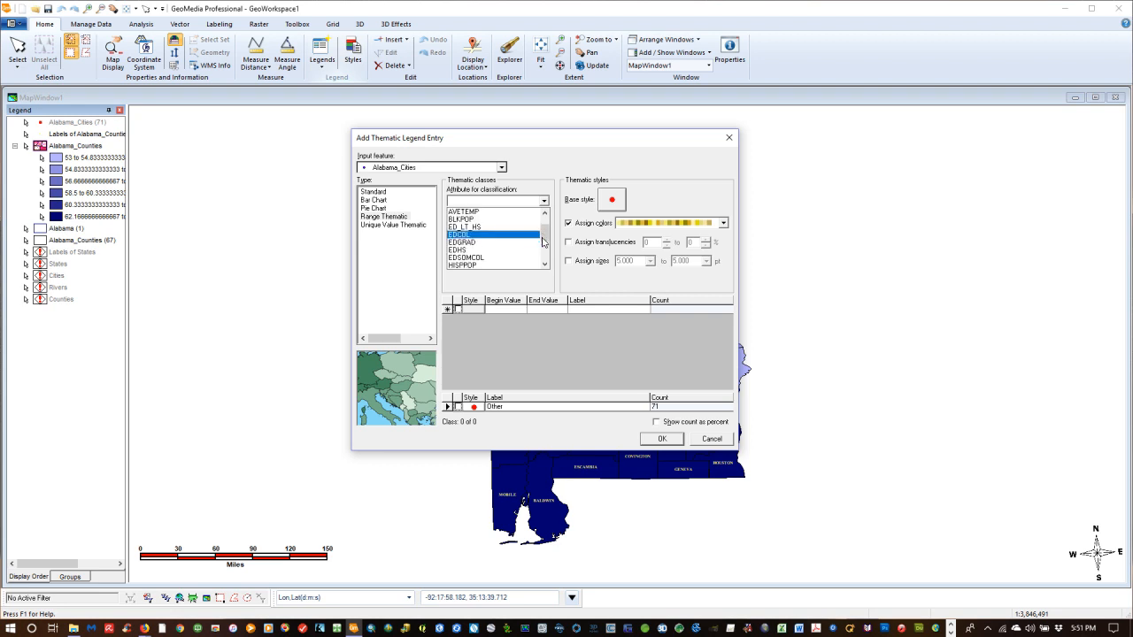
{"action": "left_click_drag", "start_coordinate": [543, 242], "coordinate": [545, 257]}
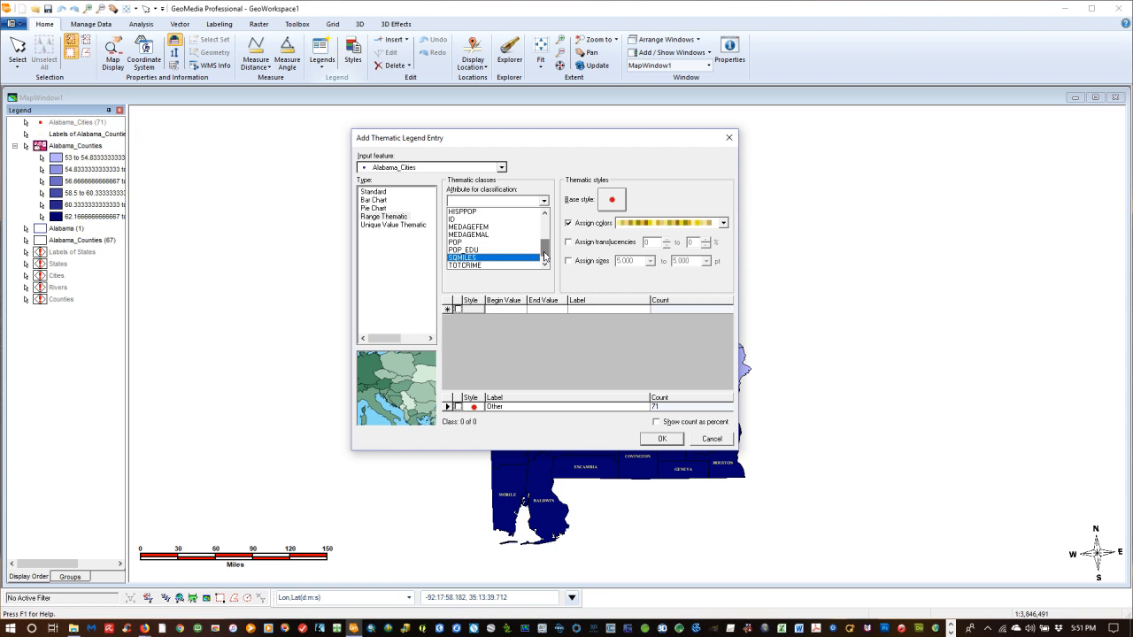
{"action": "left_click", "coordinate": [479, 245]}
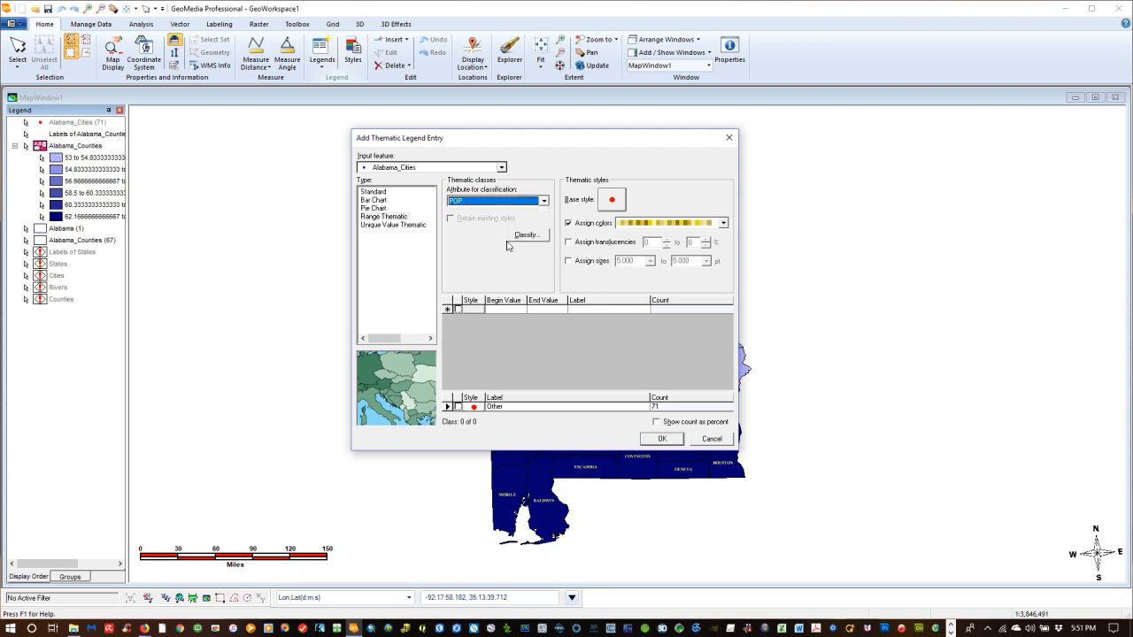
{"action": "left_click", "coordinate": [520, 234]}
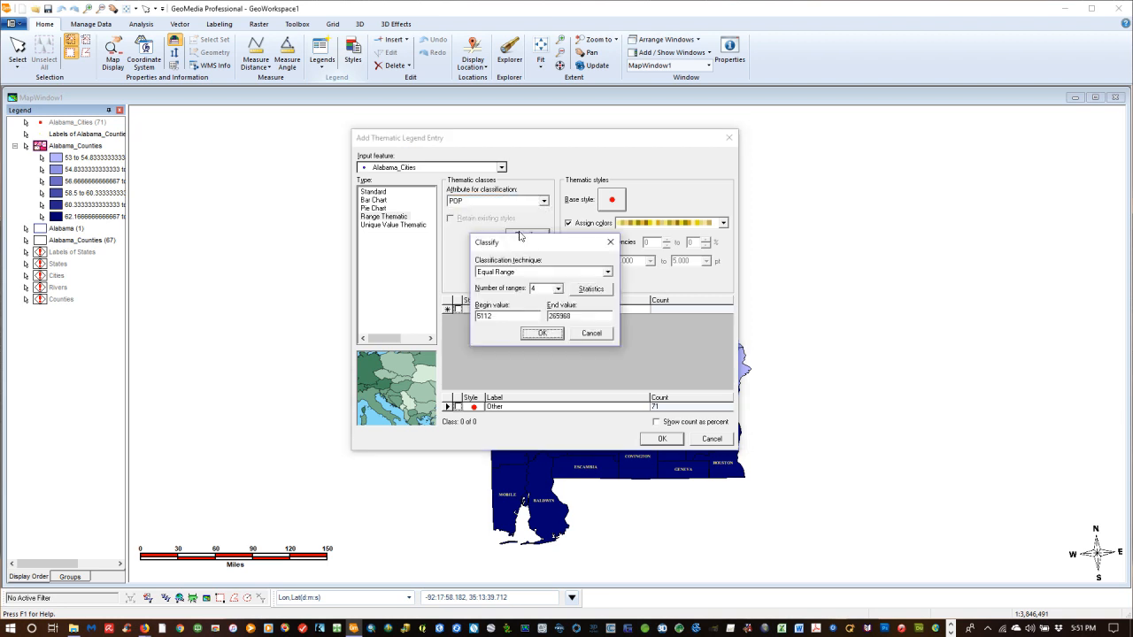
{"action": "left_click", "coordinate": [558, 289]}
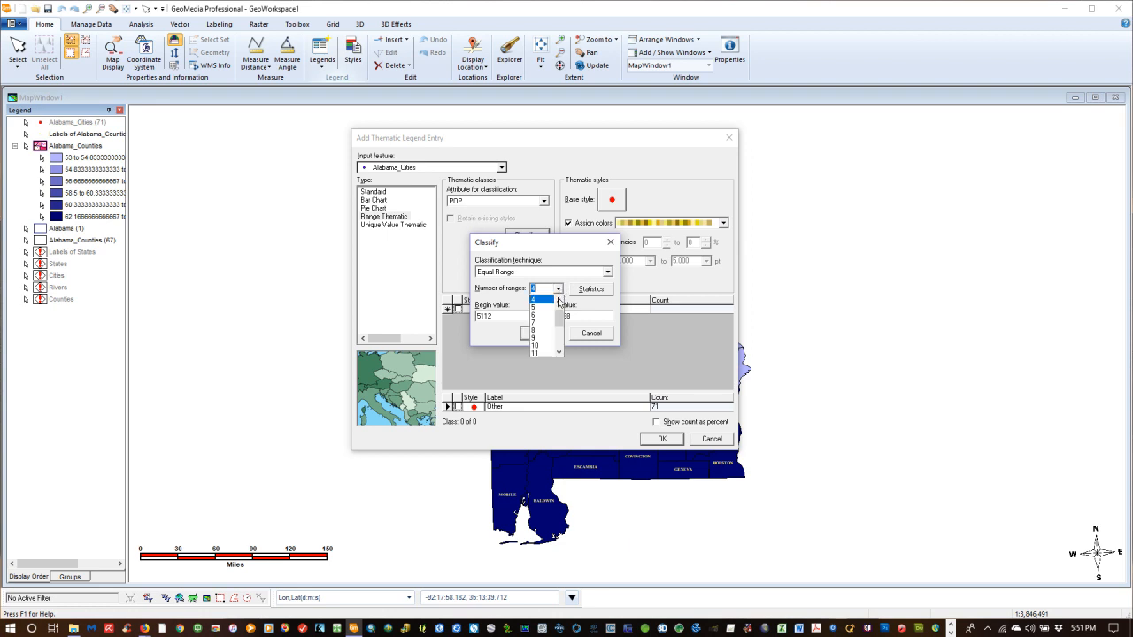
{"action": "left_click", "coordinate": [550, 317]}
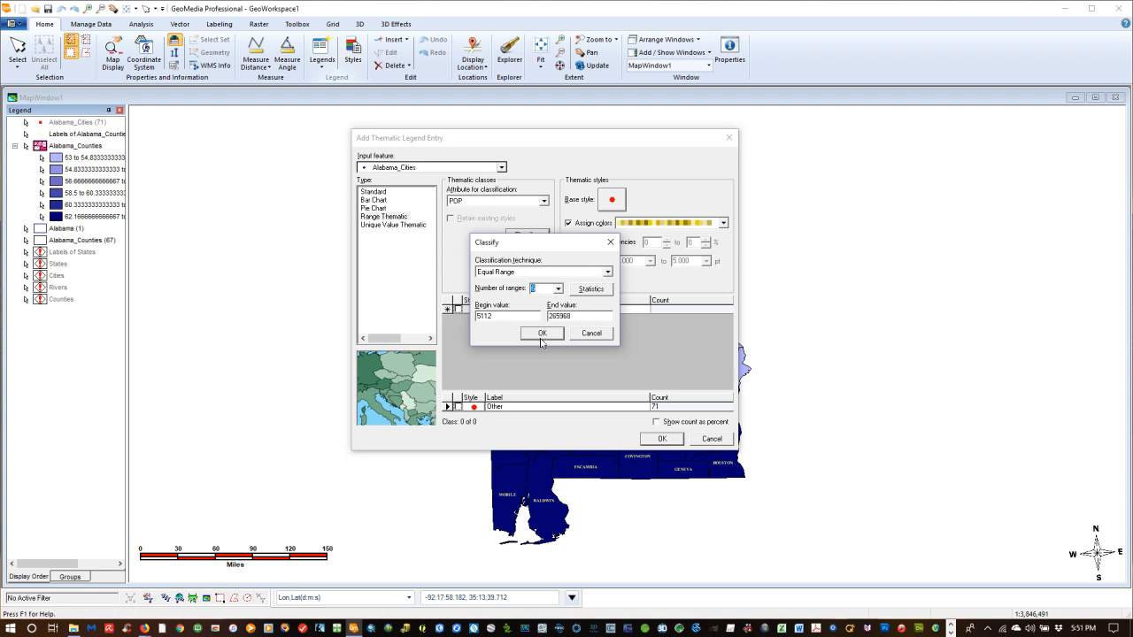
{"action": "left_click", "coordinate": [607, 272]}
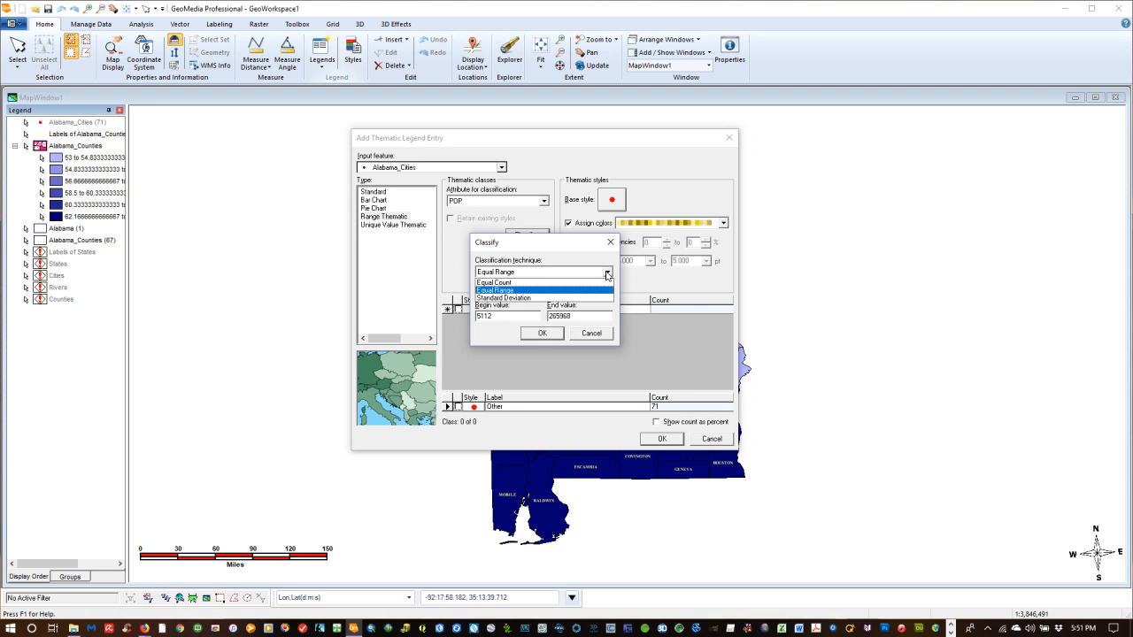
{"action": "left_click", "coordinate": [608, 274]}
{"action": "left_click", "coordinate": [543, 335]}
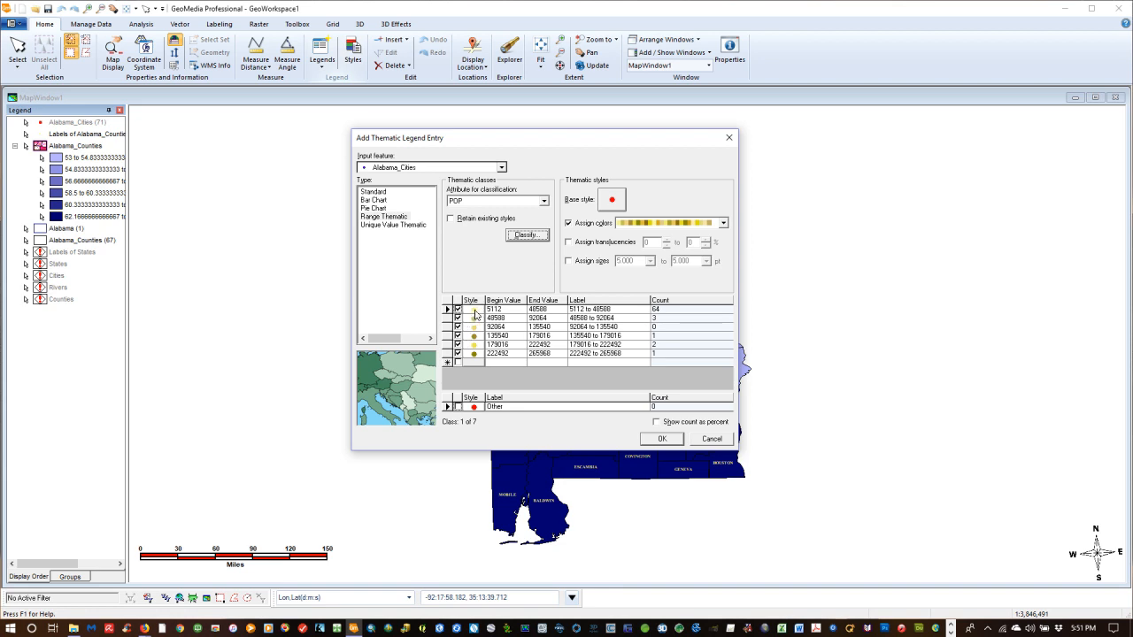
- Style the lowest population class, 5112 to 48588, with a light pink point symbol of size 3 pt
{"action": "double_click", "coordinate": [475, 312]}
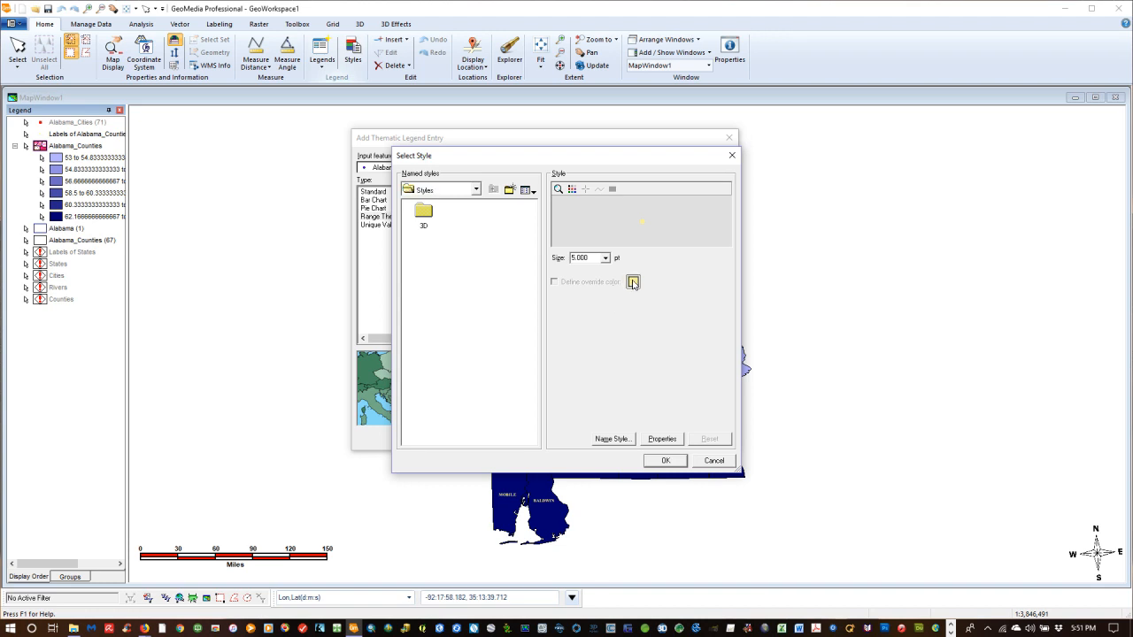
{"action": "left_click", "coordinate": [633, 282]}
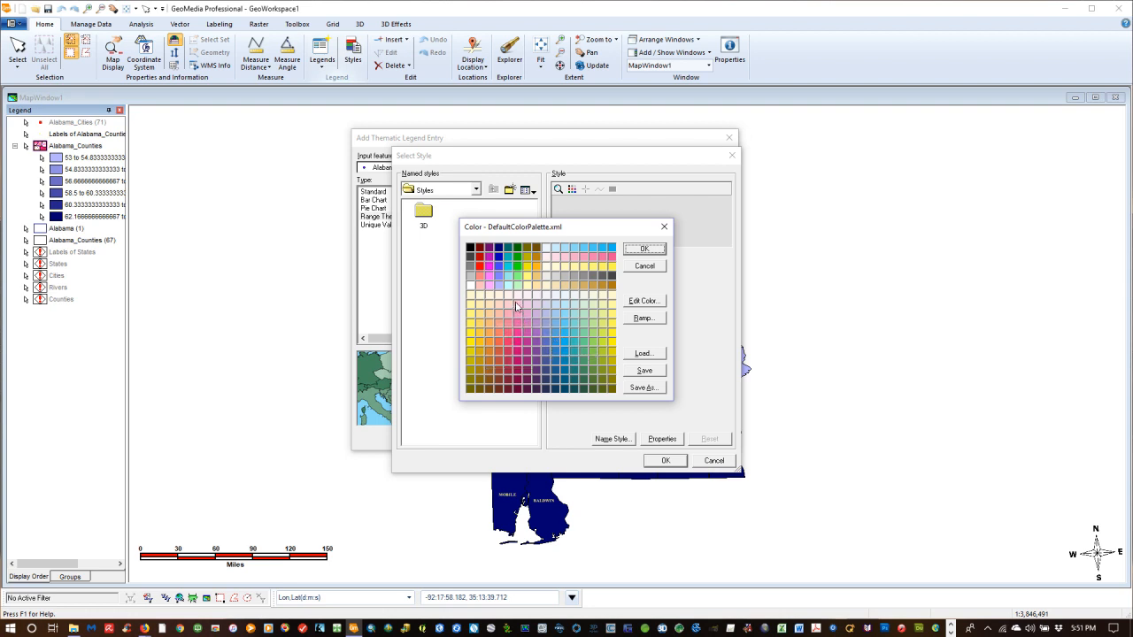
{"action": "left_click", "coordinate": [518, 305]}
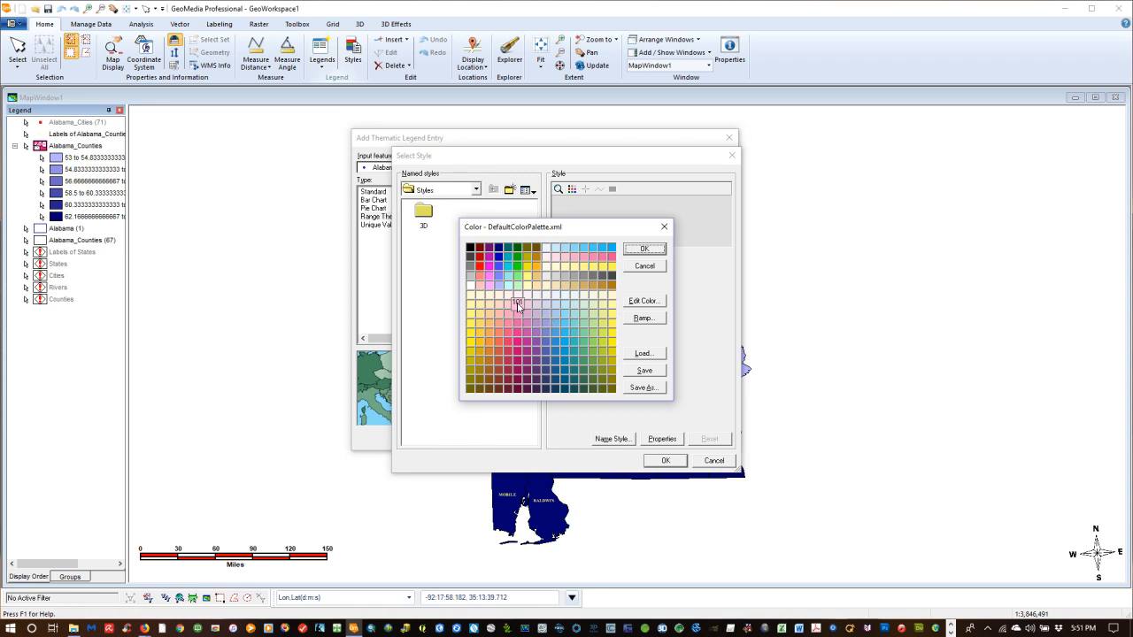
{"action": "left_click", "coordinate": [645, 250]}
{"action": "left_click", "coordinate": [606, 256]}
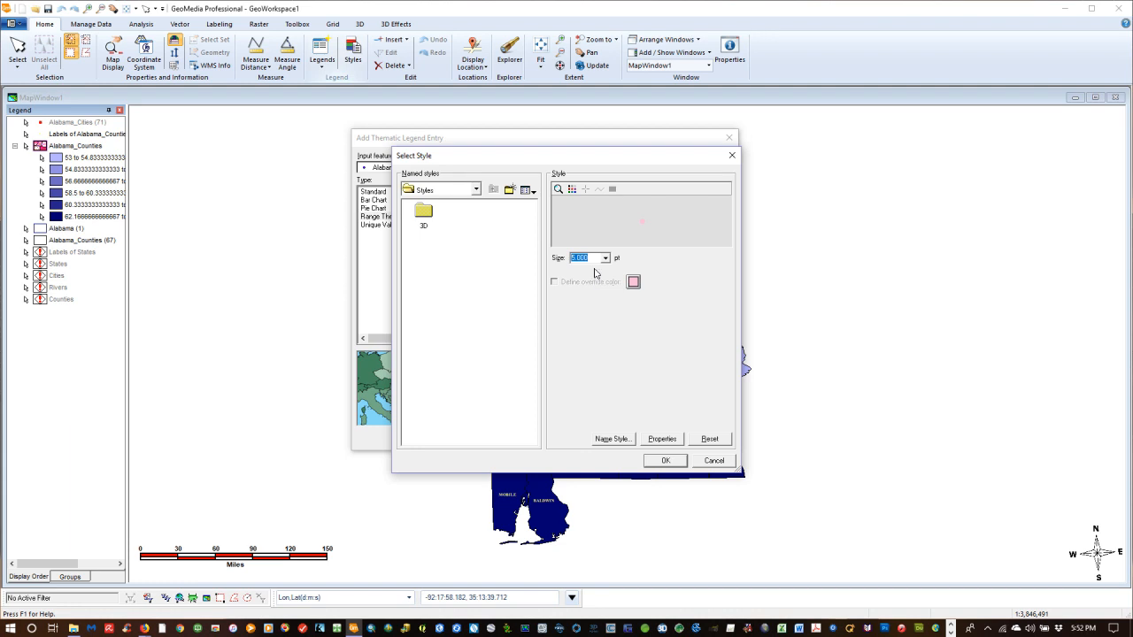
{"action": "left_click", "coordinate": [606, 258]}
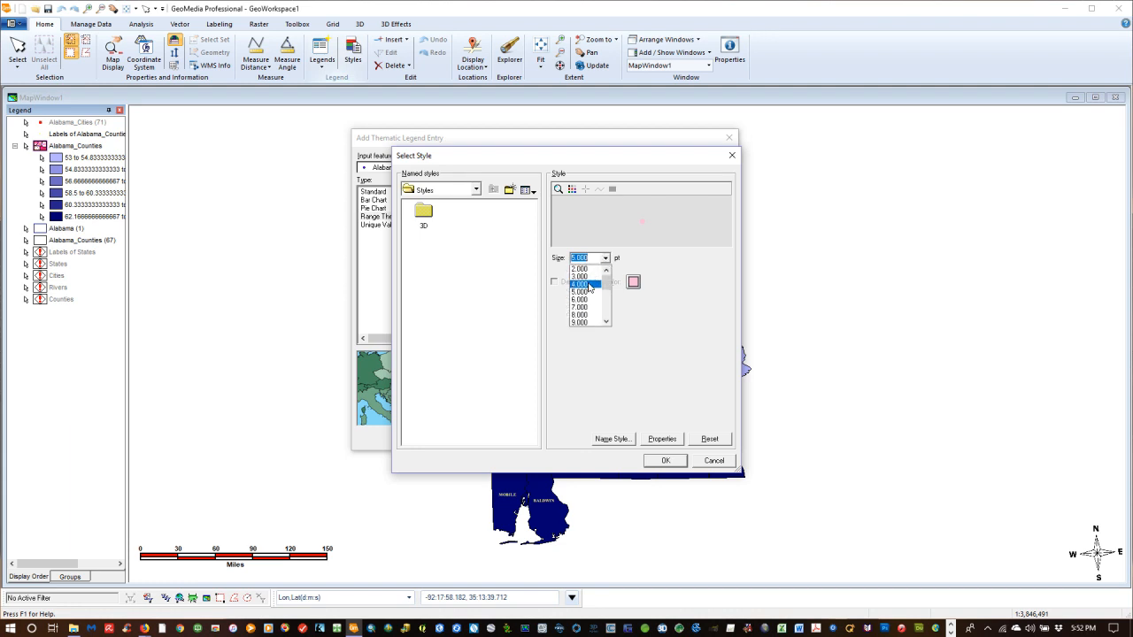
{"action": "left_click", "coordinate": [583, 278]}
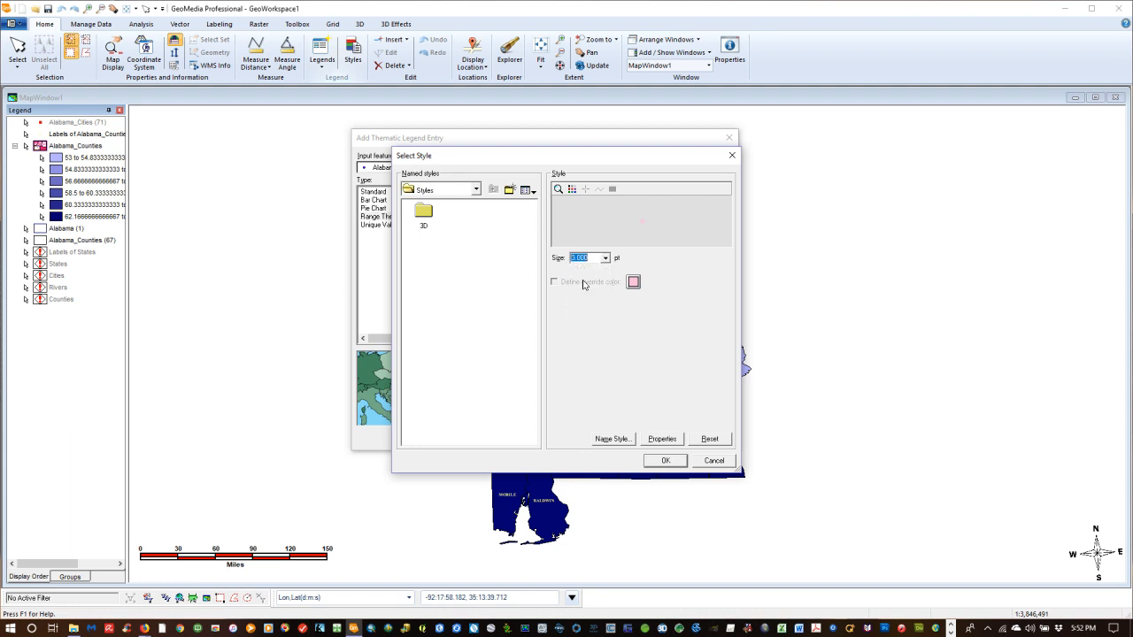
{"action": "left_click", "coordinate": [654, 461]}
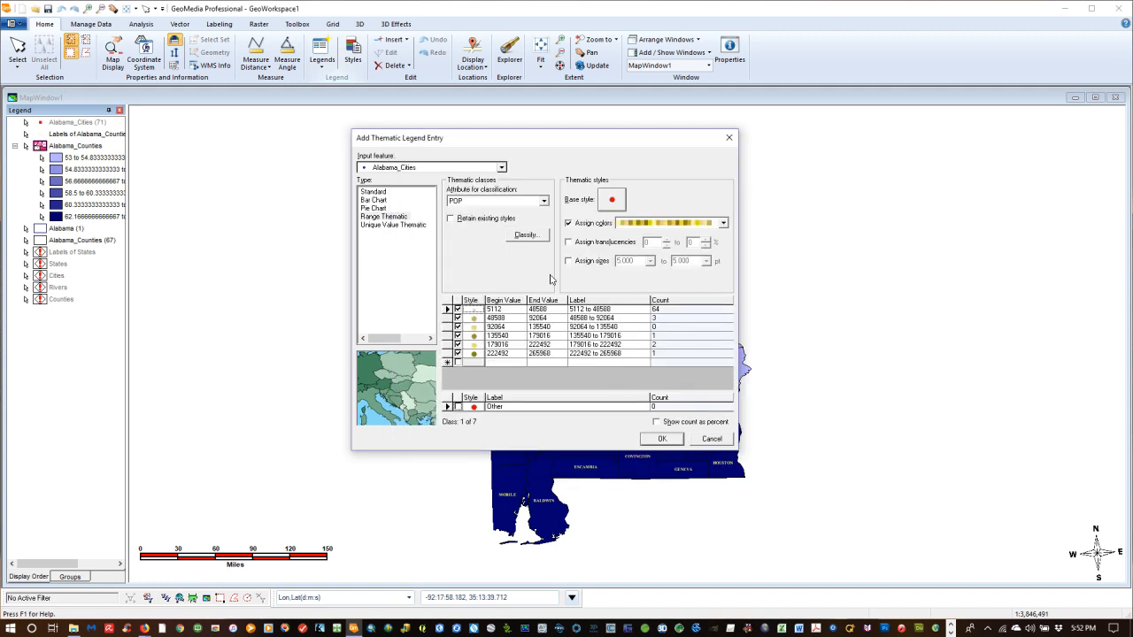
- Style the highest population class, 222492 to 265968, with a dark magenta point symbol of size 20 pt
{"action": "double_click", "coordinate": [474, 355]}
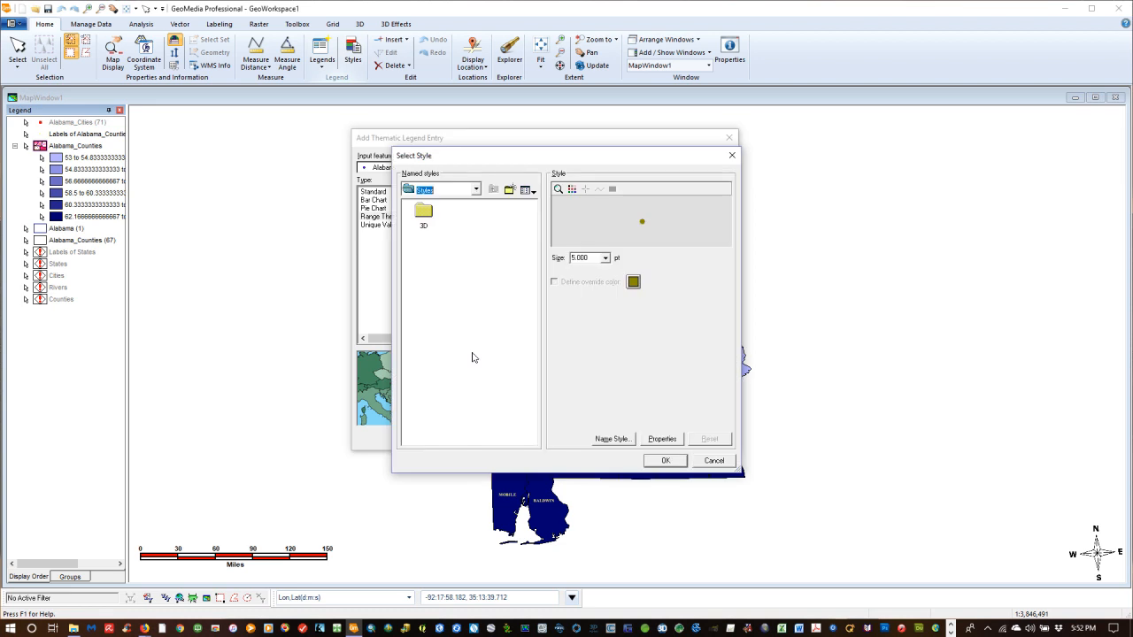
{"action": "left_click", "coordinate": [634, 281]}
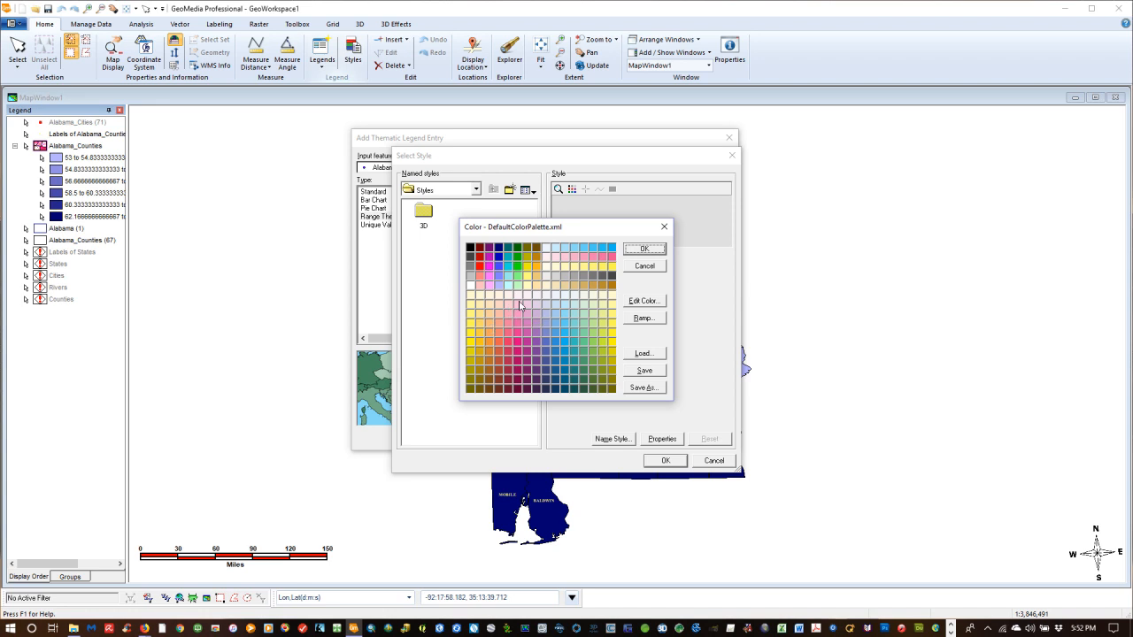
{"action": "left_click", "coordinate": [518, 305]}
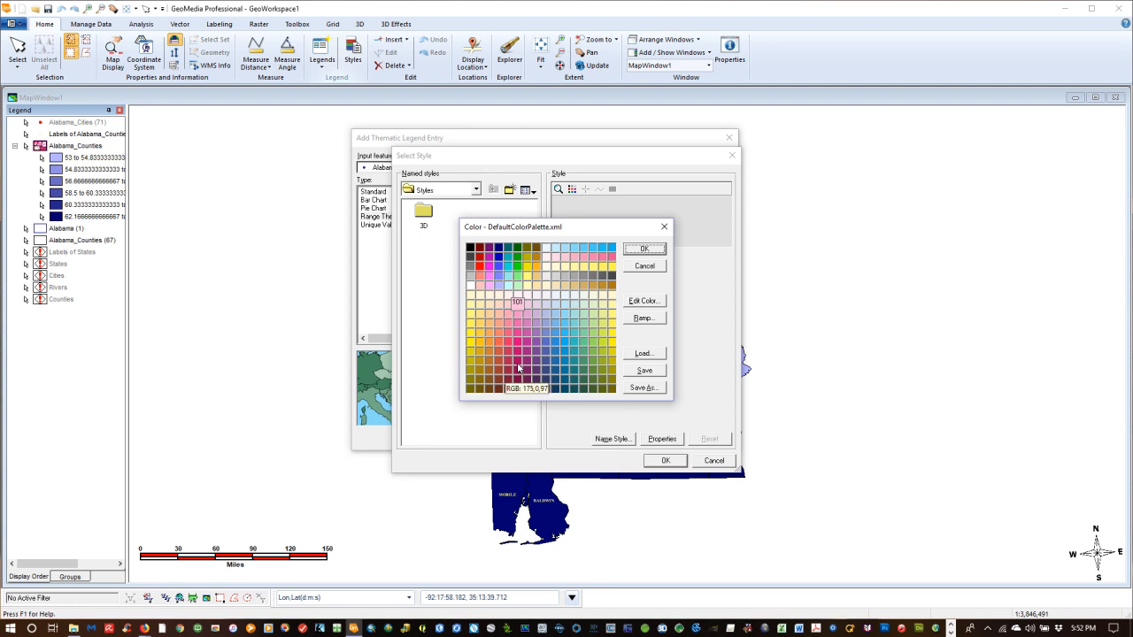
{"action": "left_click", "coordinate": [518, 361]}
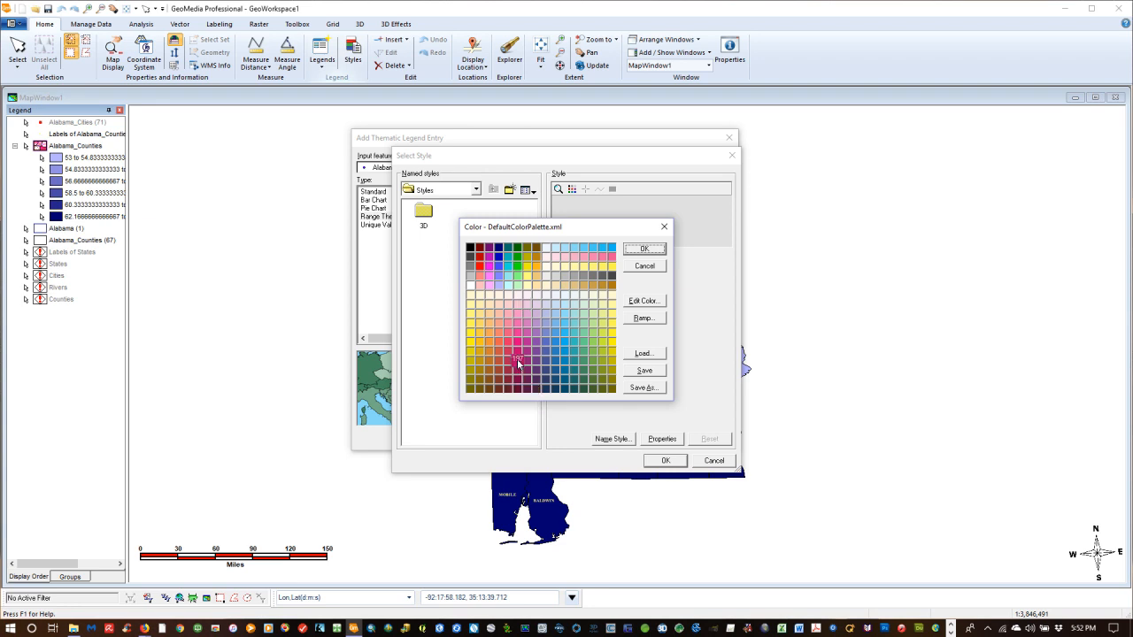
{"action": "left_click", "coordinate": [644, 250]}
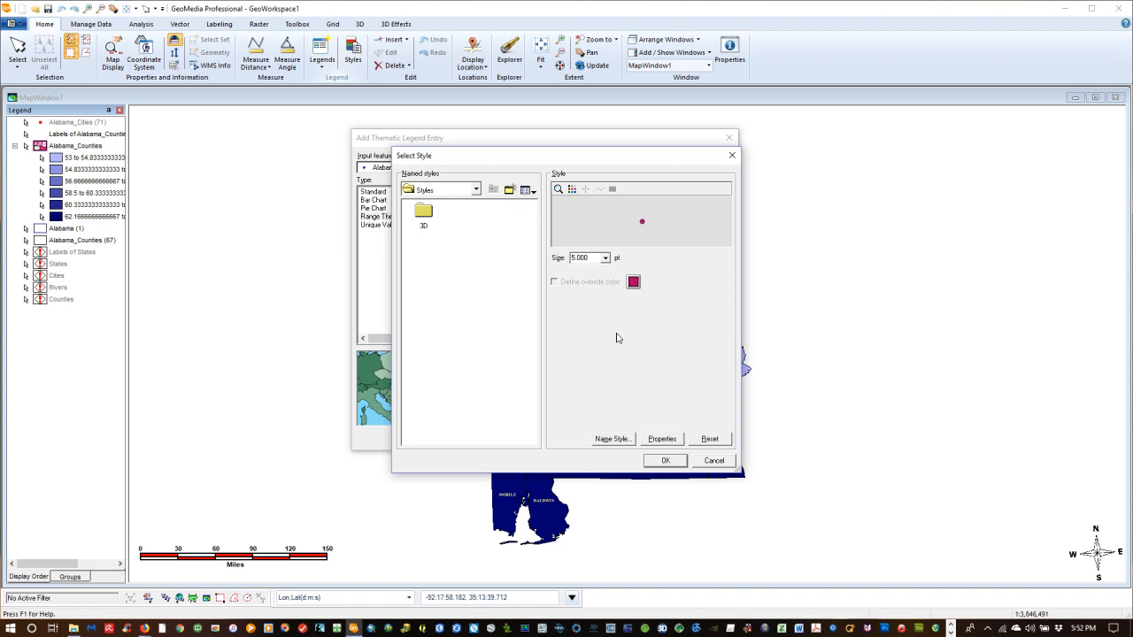
{"action": "left_click", "coordinate": [606, 257]}
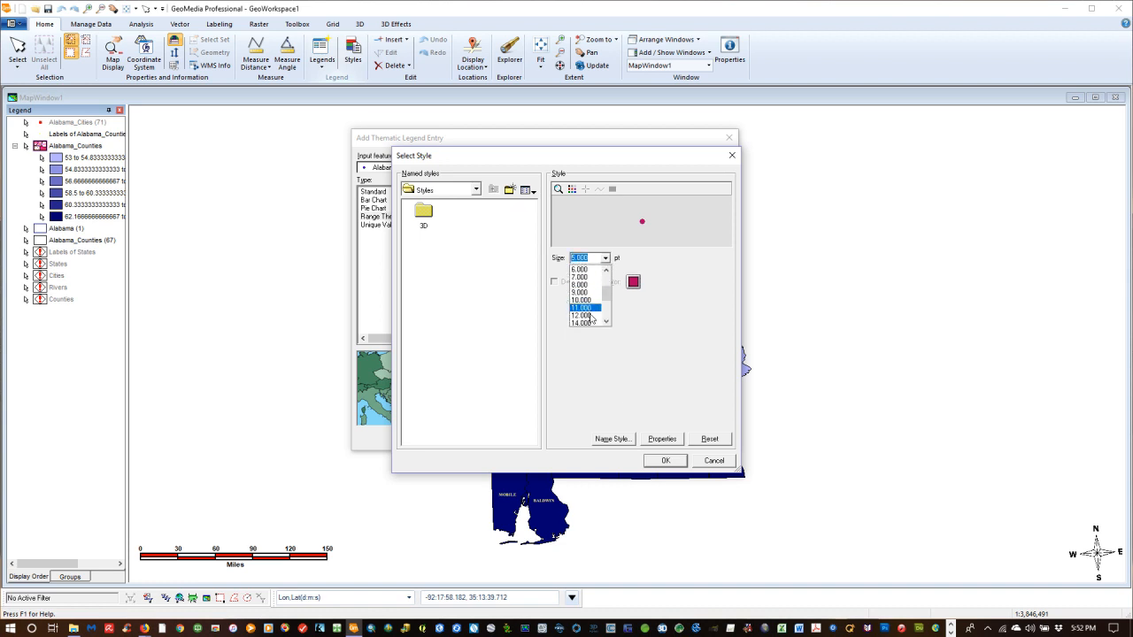
{"action": "scroll", "coordinate": [591, 317], "scroll_direction": "down", "scroll_amount": 2}
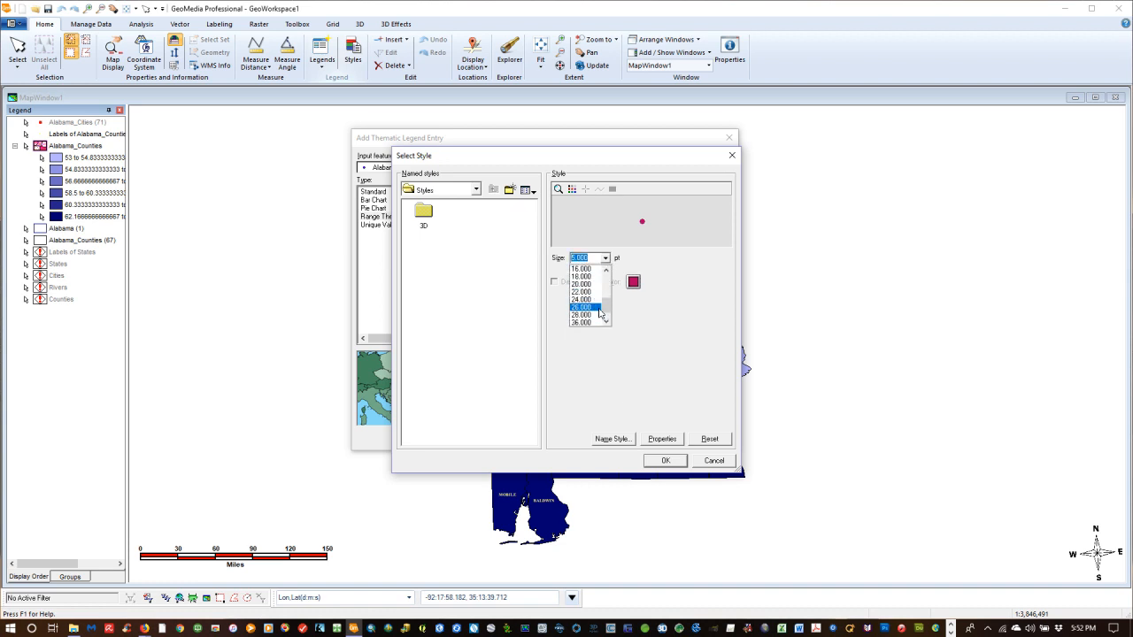
{"action": "left_click", "coordinate": [594, 301]}
{"action": "left_click_drag", "start_coordinate": [605, 257], "coordinate": [584, 297]}
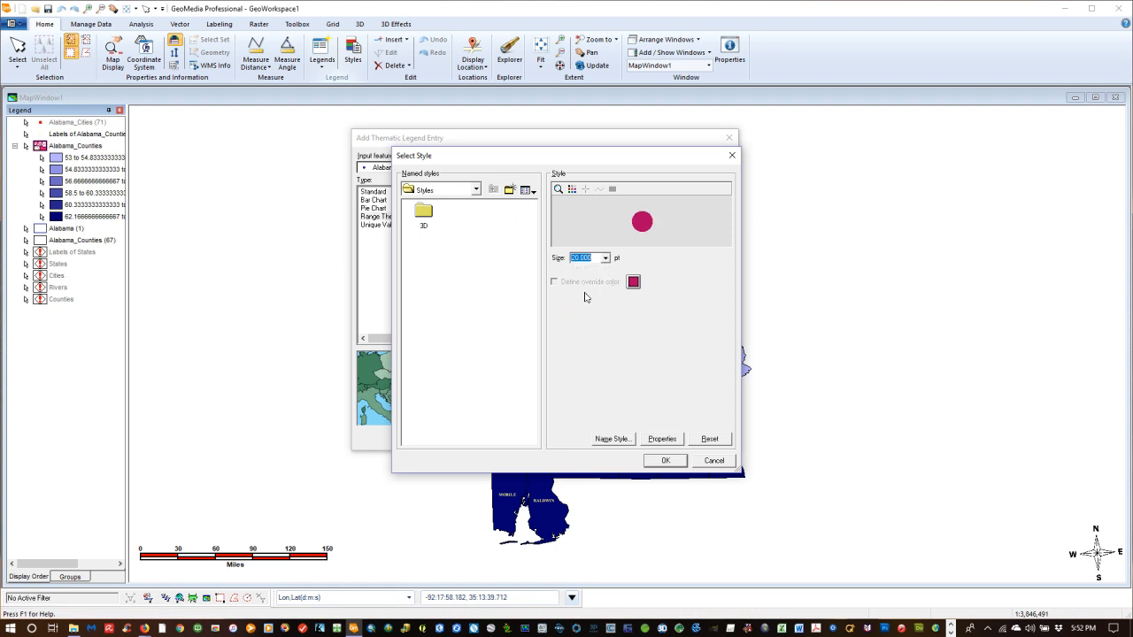
{"action": "left_click", "coordinate": [660, 461]}
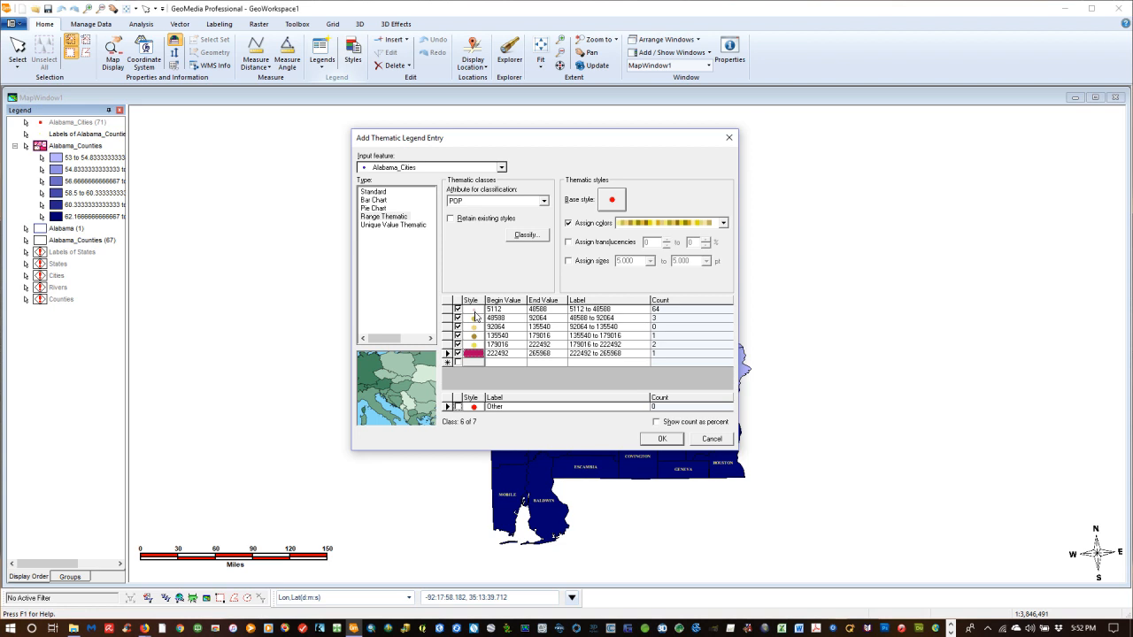
- Ramp the colors and sizes across all population classes and add the thematic entry to the map legend
{"action": "right_click", "coordinate": [497, 333]}
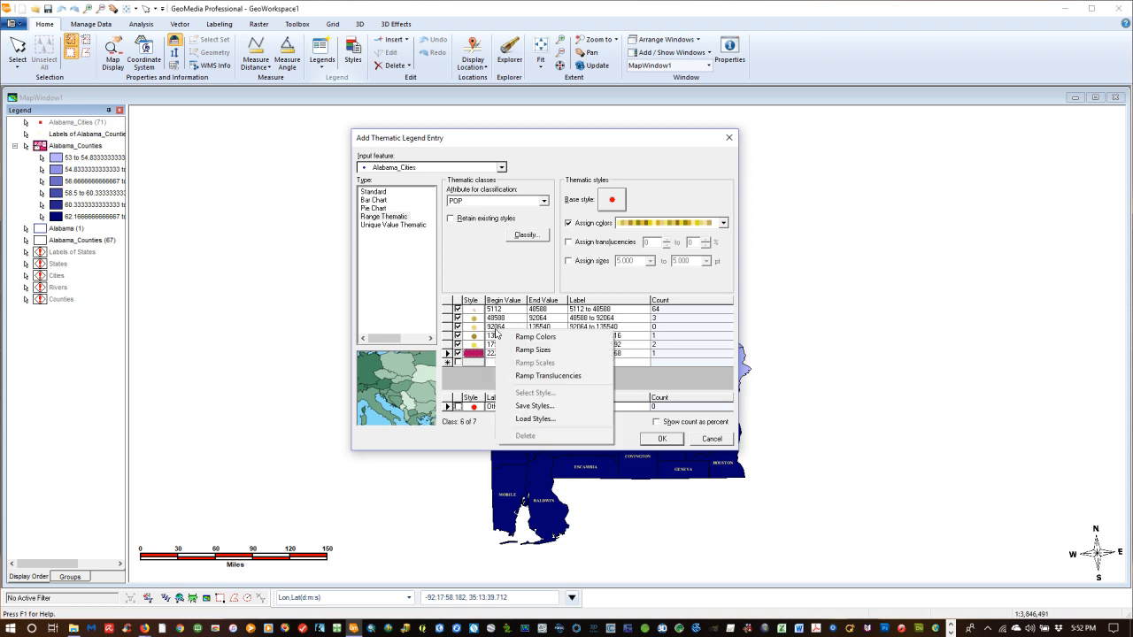
{"action": "left_click", "coordinate": [525, 338]}
{"action": "right_click", "coordinate": [541, 337]}
{"action": "left_click", "coordinate": [549, 356]}
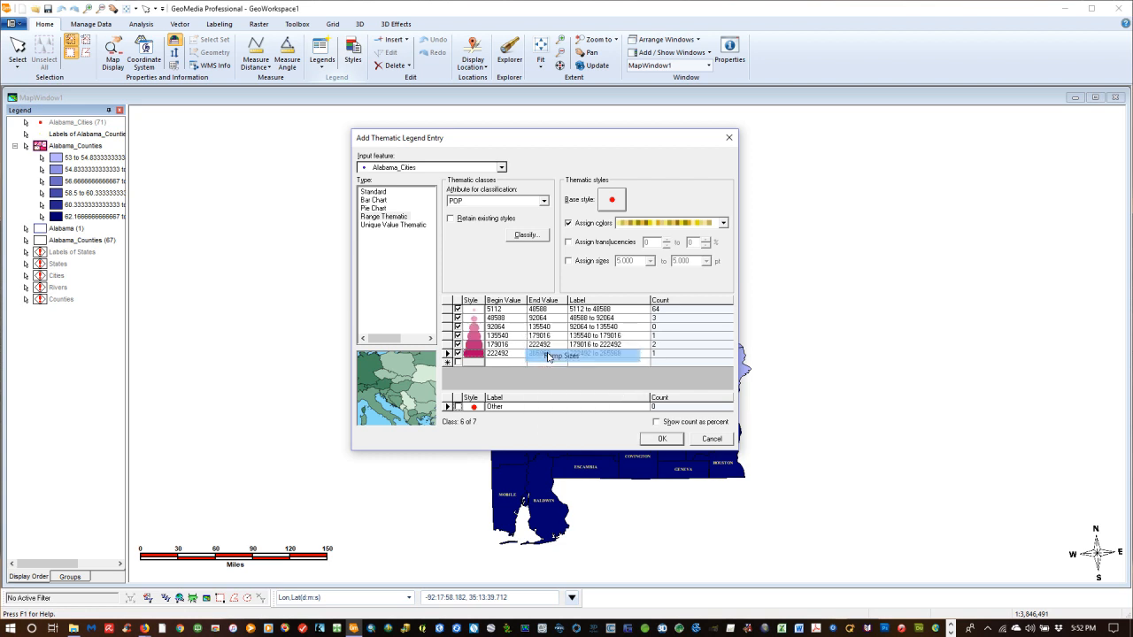
{"action": "left_click", "coordinate": [662, 438]}
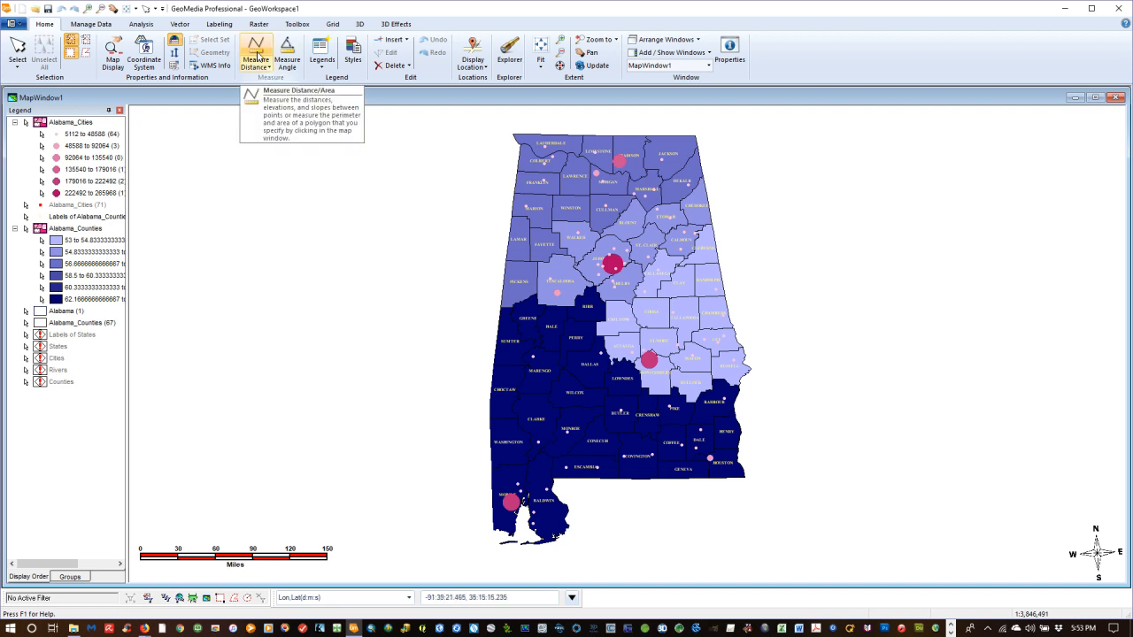
- Start the Measure Distance/Area tool and set its distance unit to mi with a precision of .12
{"action": "left_click", "coordinate": [257, 57]}
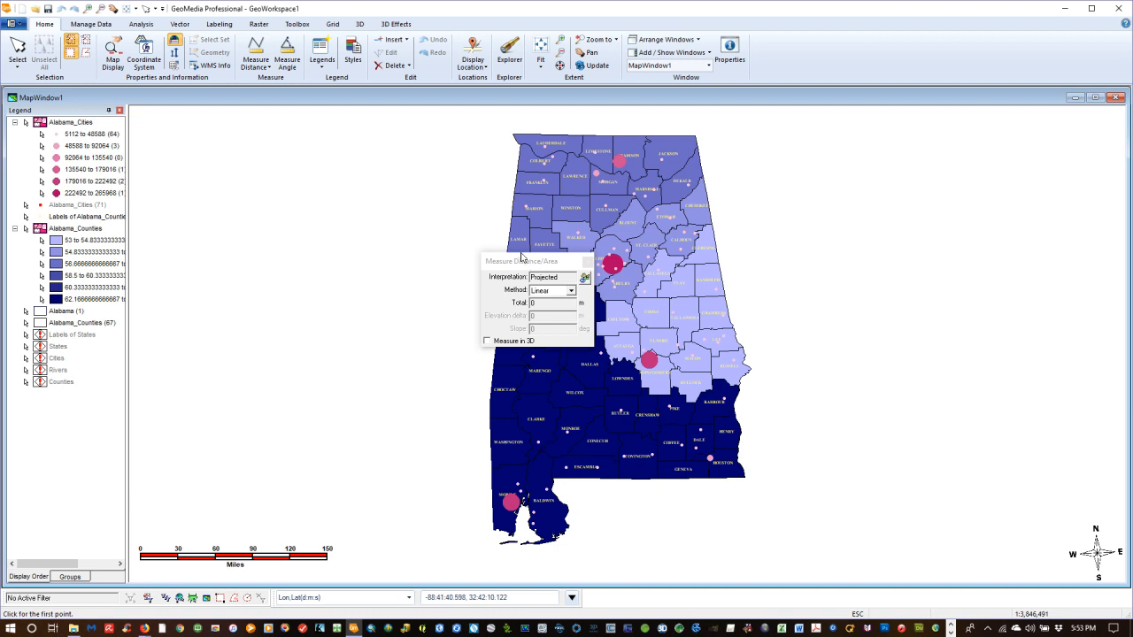
{"action": "left_click_drag", "start_coordinate": [522, 258], "coordinate": [223, 148]}
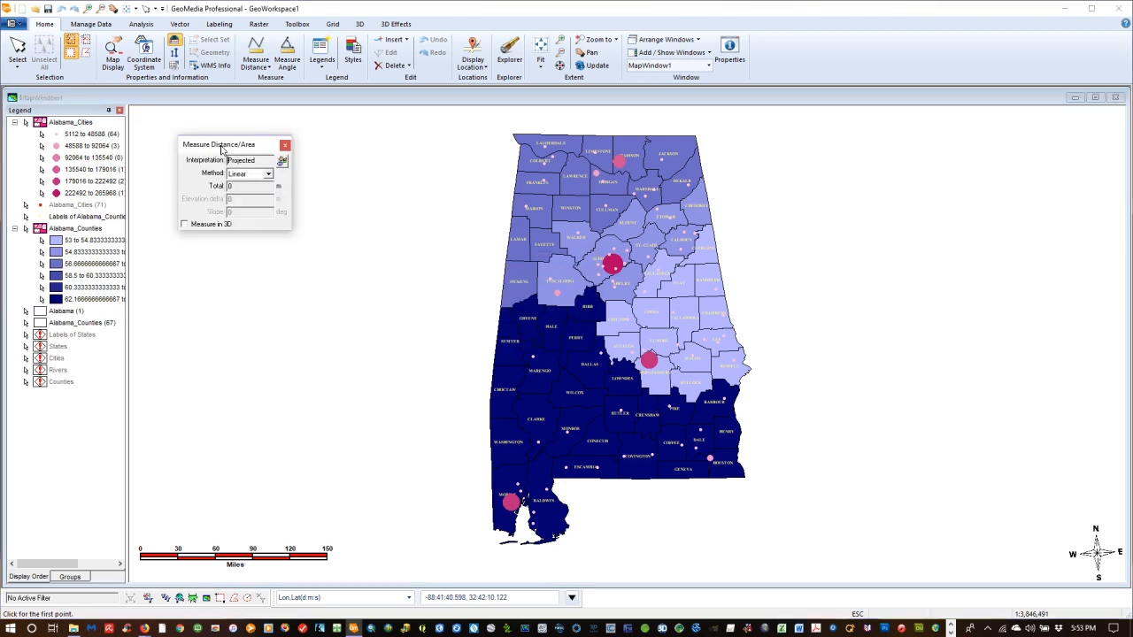
{"action": "left_click", "coordinate": [283, 163]}
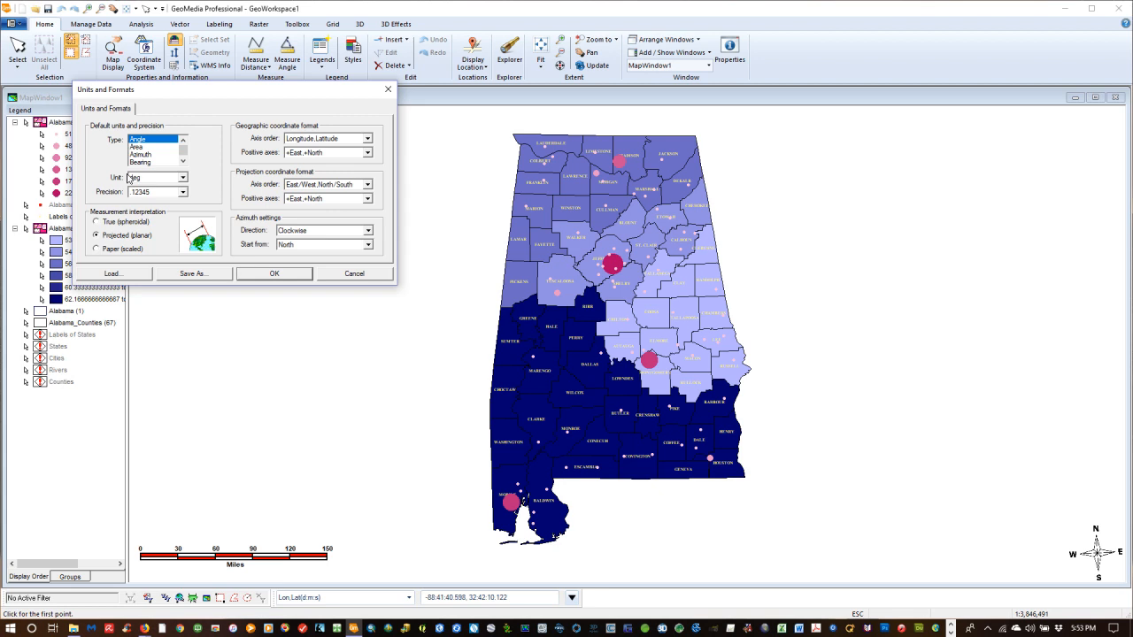
{"action": "left_click", "coordinate": [183, 161]}
{"action": "left_click", "coordinate": [183, 161]}
{"action": "left_click", "coordinate": [153, 154]}
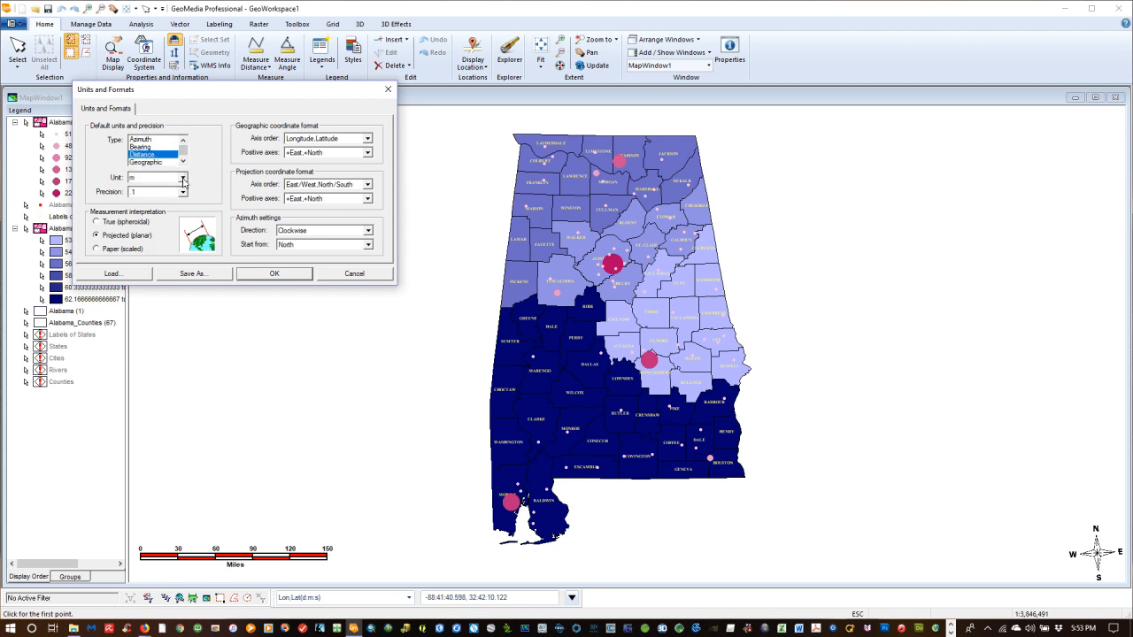
{"action": "left_click", "coordinate": [185, 181]}
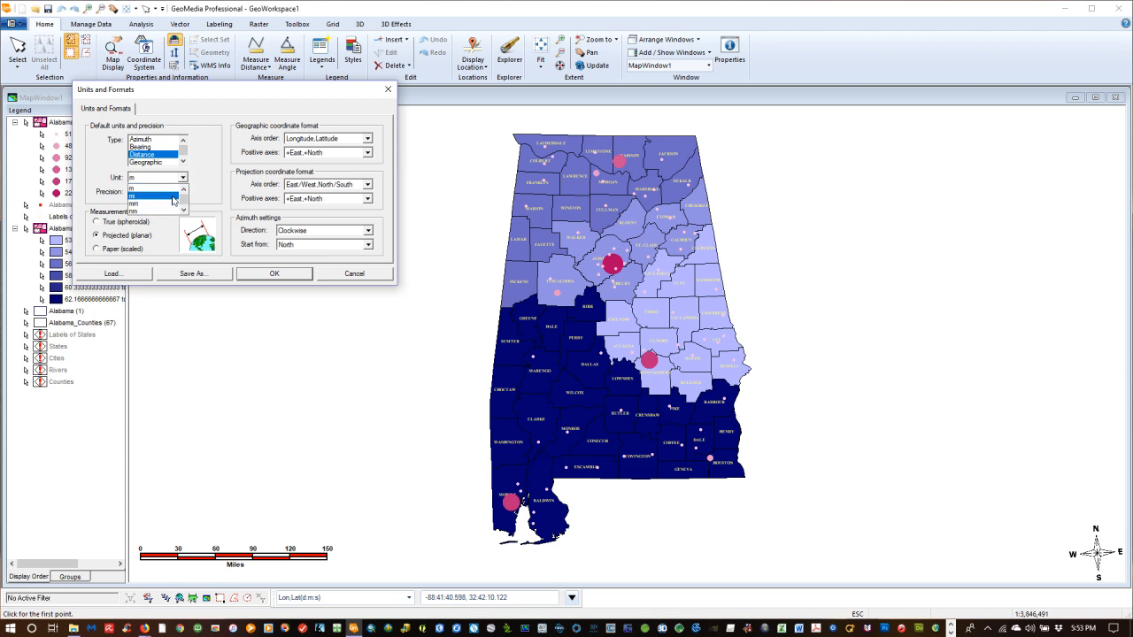
{"action": "left_click", "coordinate": [176, 202]}
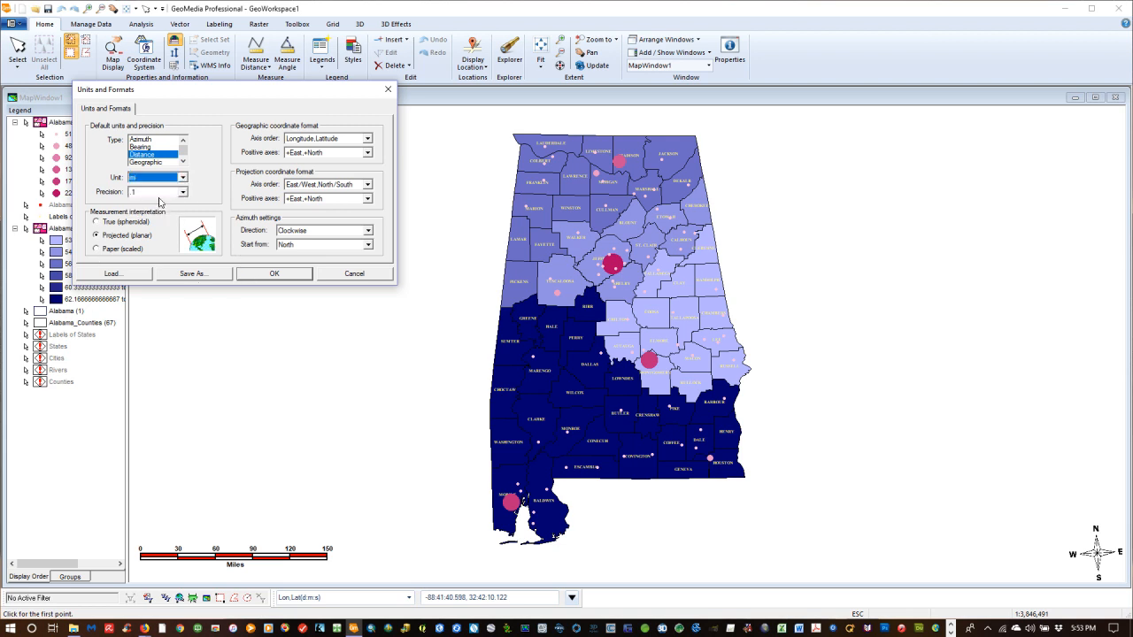
{"action": "left_click", "coordinate": [183, 194]}
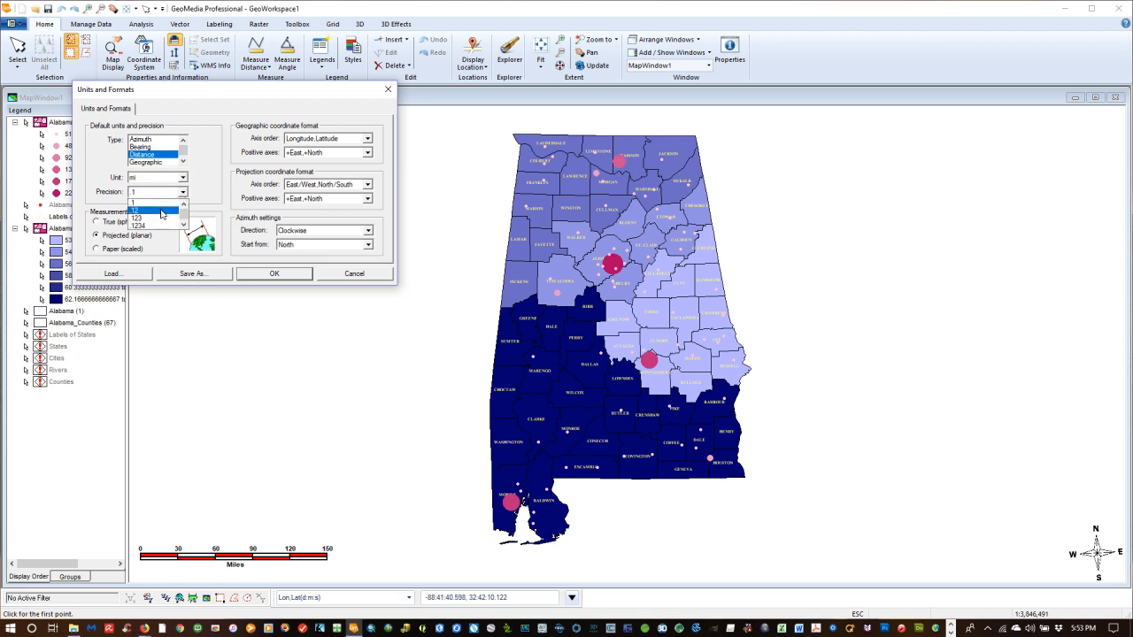
{"action": "left_click", "coordinate": [161, 213]}
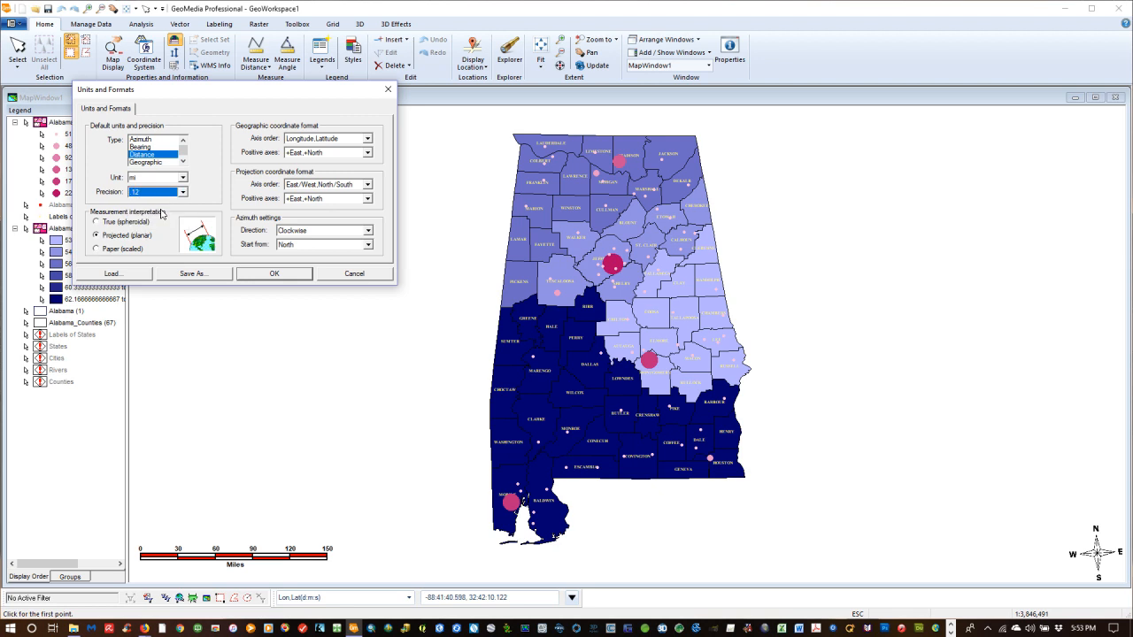
{"action": "left_click", "coordinate": [273, 275]}
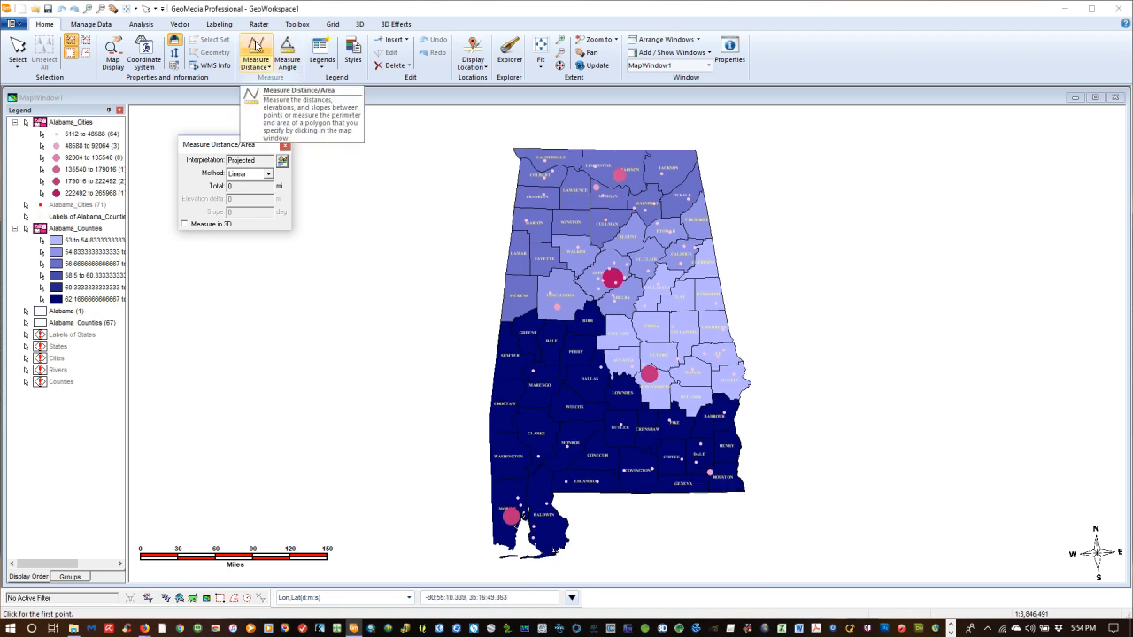
- Measure across Alabama from its eastern edge to its western border and on to the northwest corner
{"action": "left_click", "coordinate": [751, 384]}
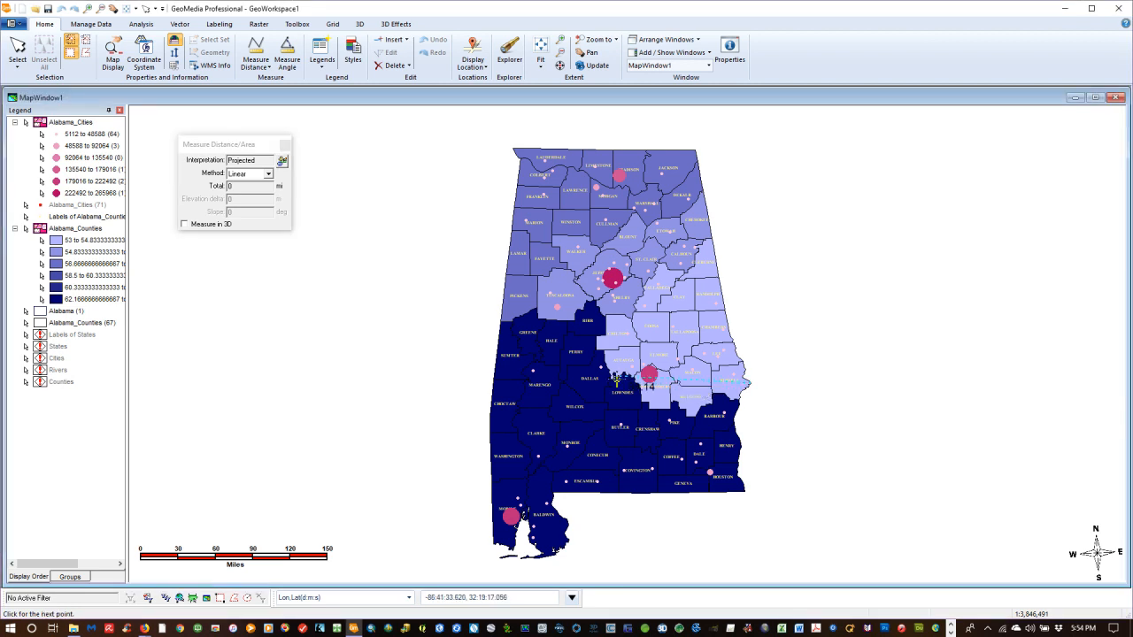
{"action": "left_click", "coordinate": [495, 383]}
{"action": "left_click", "coordinate": [523, 146]}
{"action": "key", "text": "Escape"}
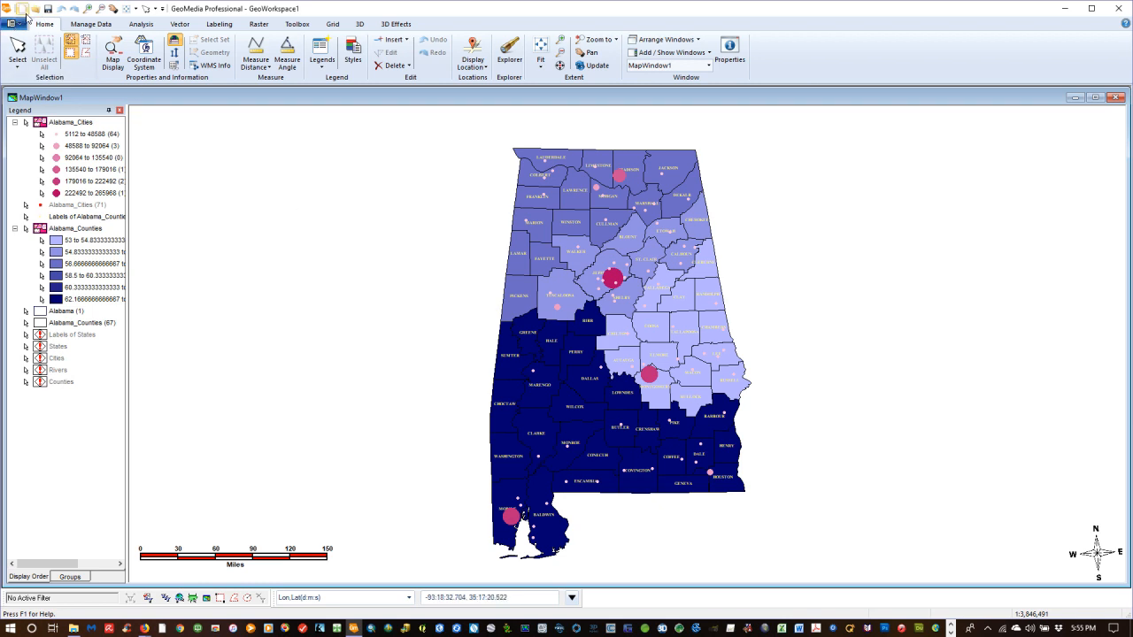
- Save the GeoWorkspace in the surname-plus-INTRO project folder on Local Disk (C:), naming it with the author's surname followed by DEMO
{"action": "left_click", "coordinate": [49, 9]}
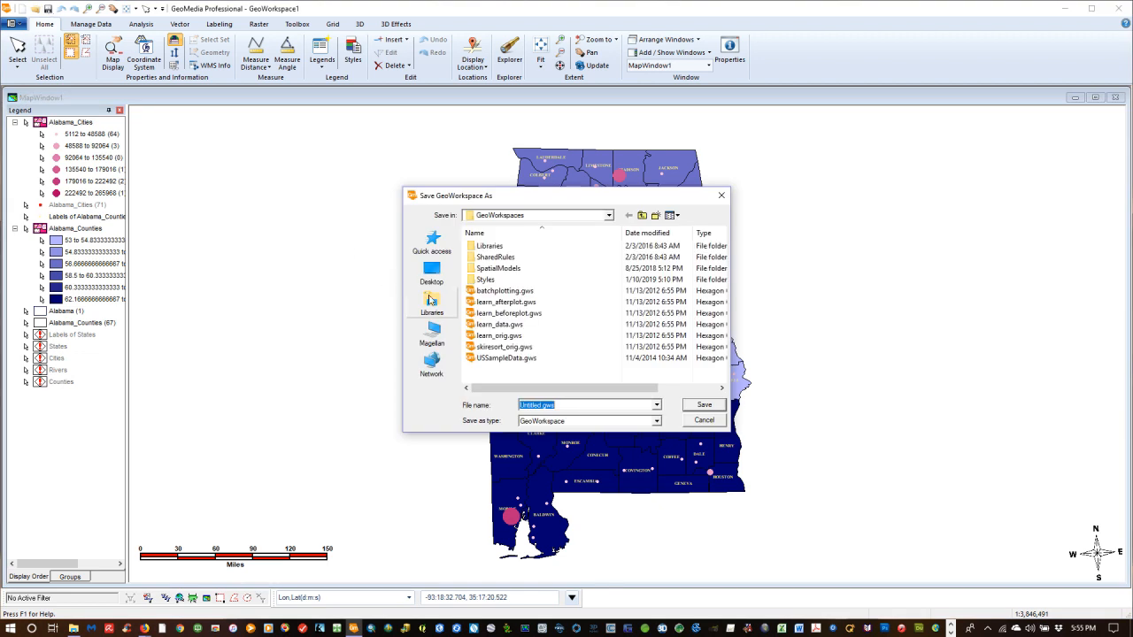
{"action": "left_click", "coordinate": [610, 217]}
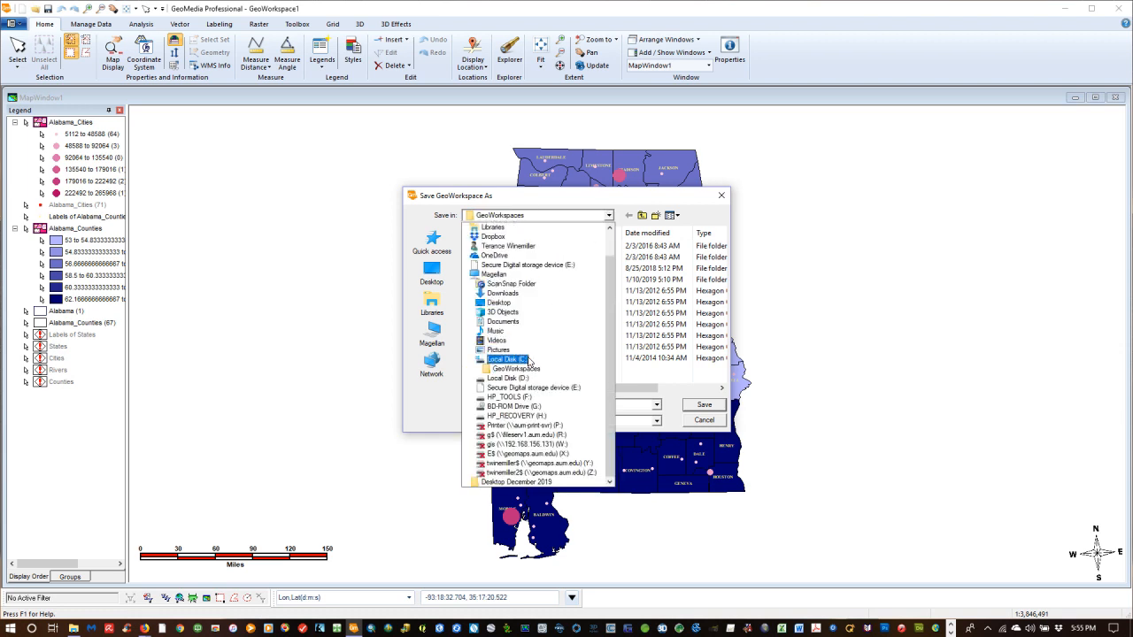
{"action": "left_click", "coordinate": [522, 359]}
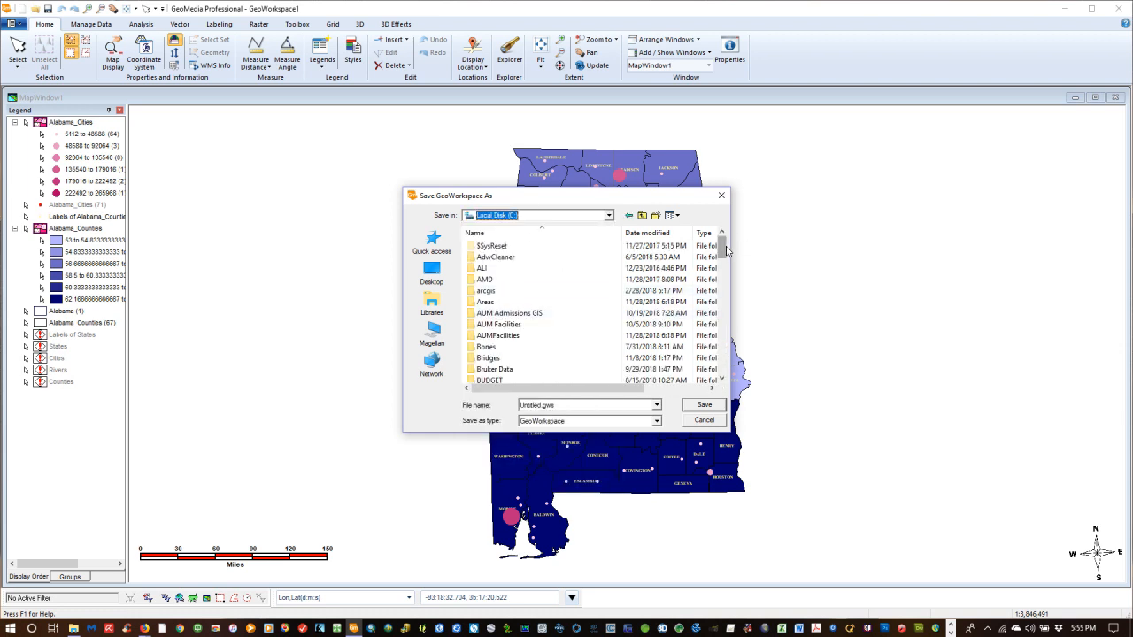
{"action": "left_click_drag", "start_coordinate": [723, 254], "coordinate": [723, 369]}
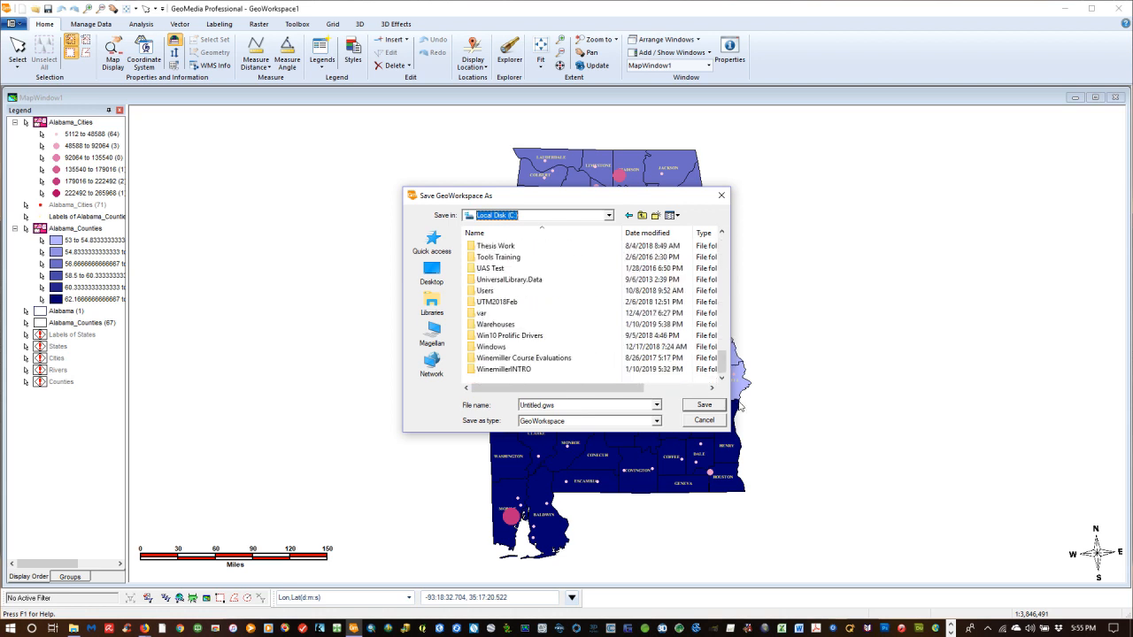
{"action": "double_click", "coordinate": [501, 370]}
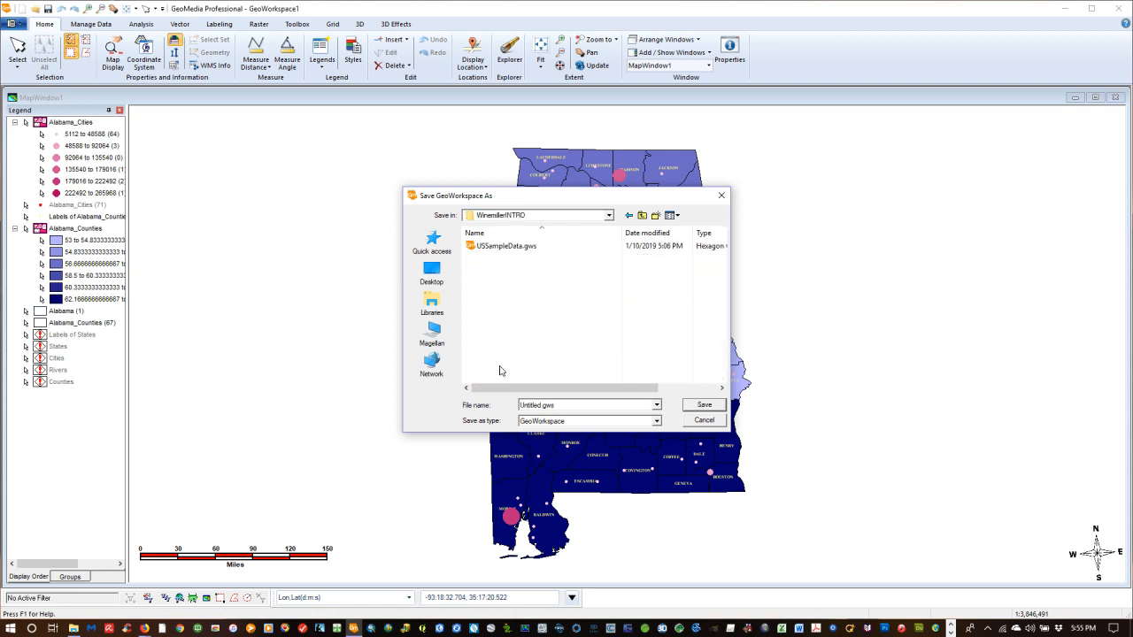
{"action": "double_click", "coordinate": [541, 405]}
{"action": "type", "text": "WinemillerDEMO"}
{"action": "left_click", "coordinate": [700, 404]}
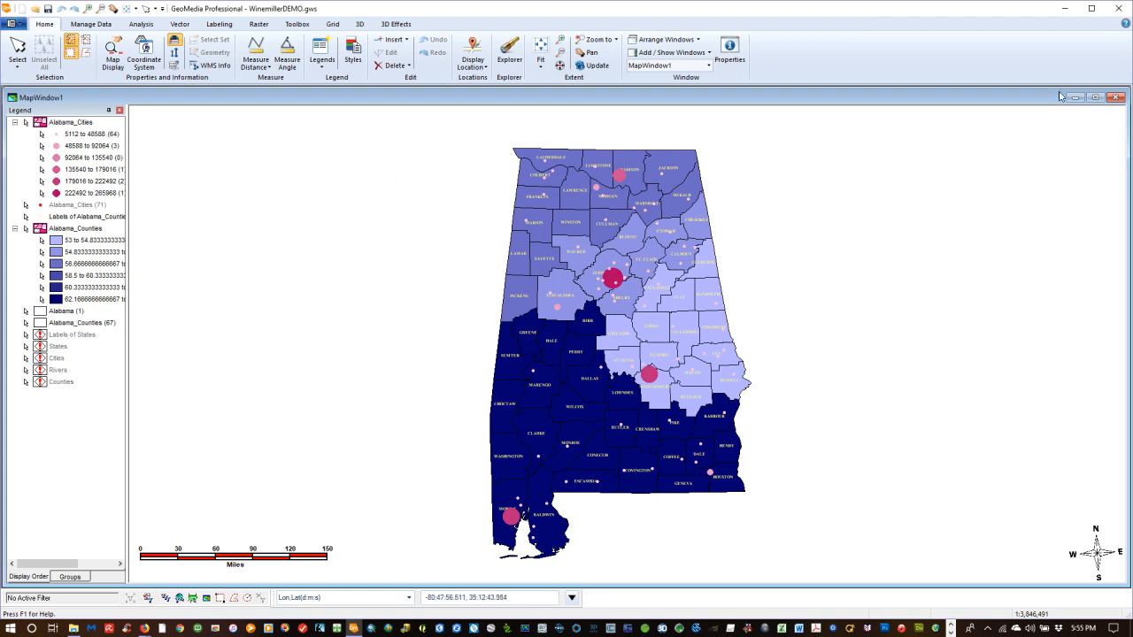
- Close GeoMedia Professional and reopen the saved DEMO GeoWorkspace from the project folder in File Explorer
{"action": "left_click", "coordinate": [1119, 11]}
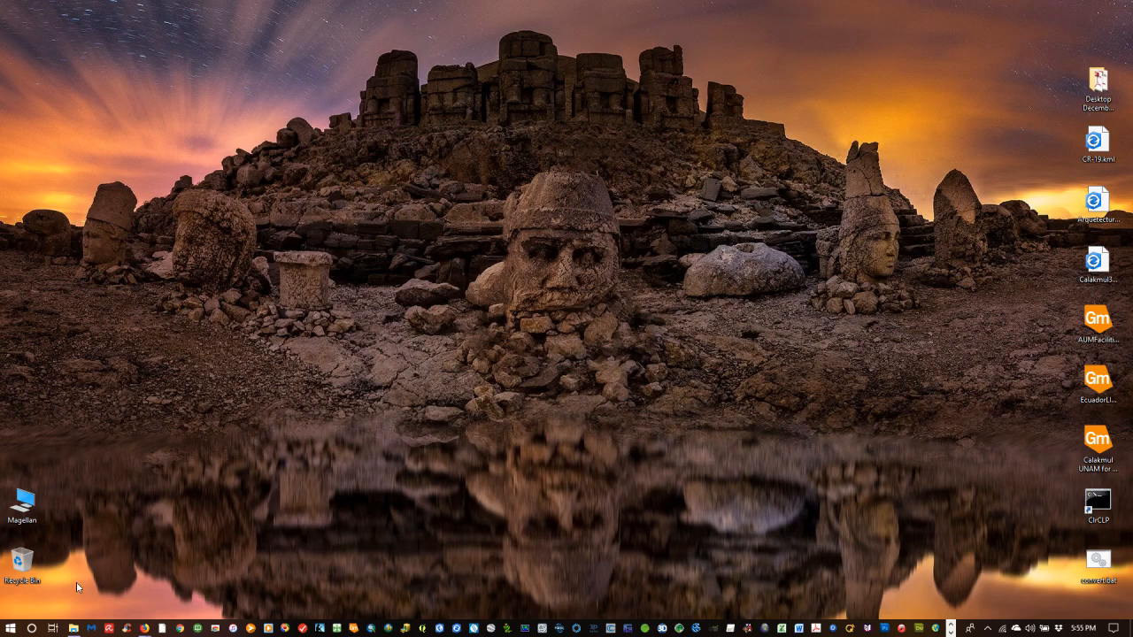
{"action": "left_click", "coordinate": [74, 628]}
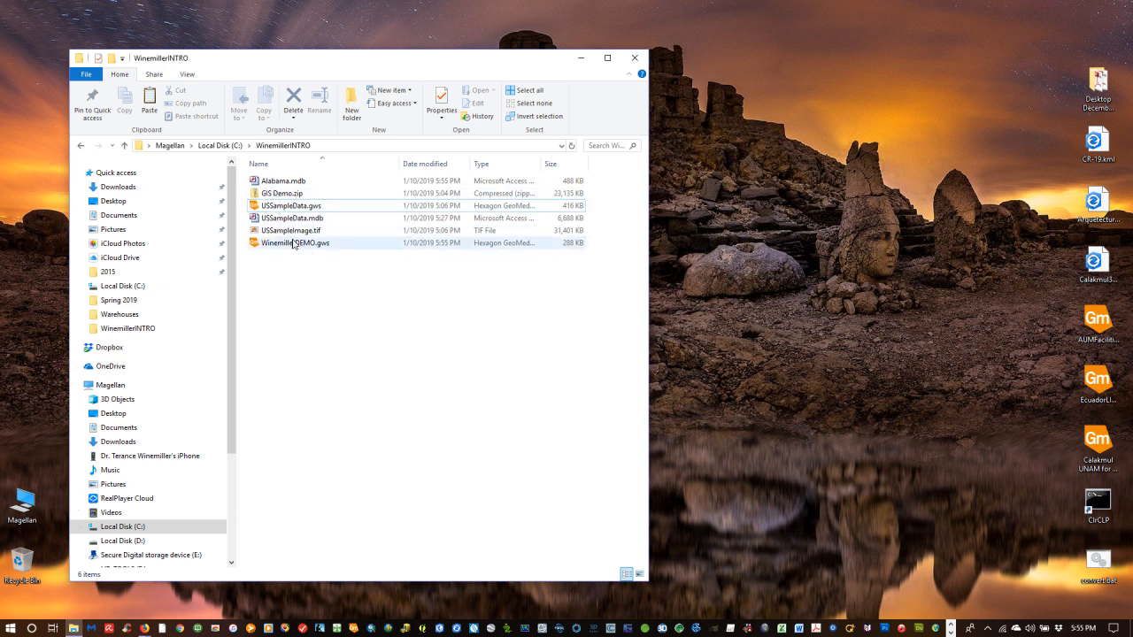
{"action": "double_click", "coordinate": [296, 243]}
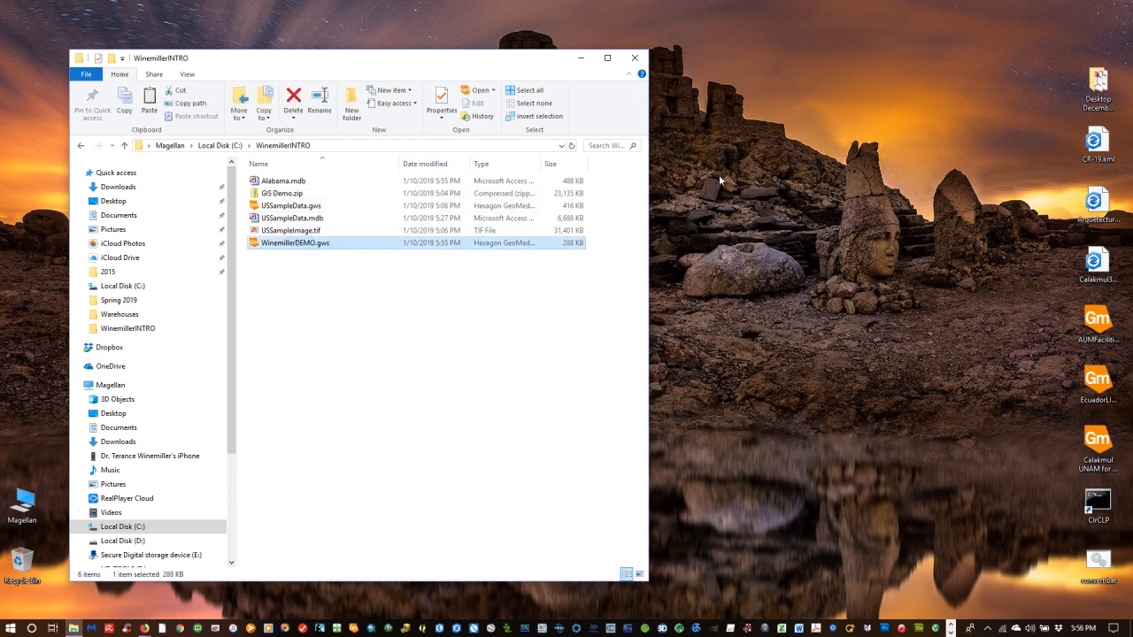
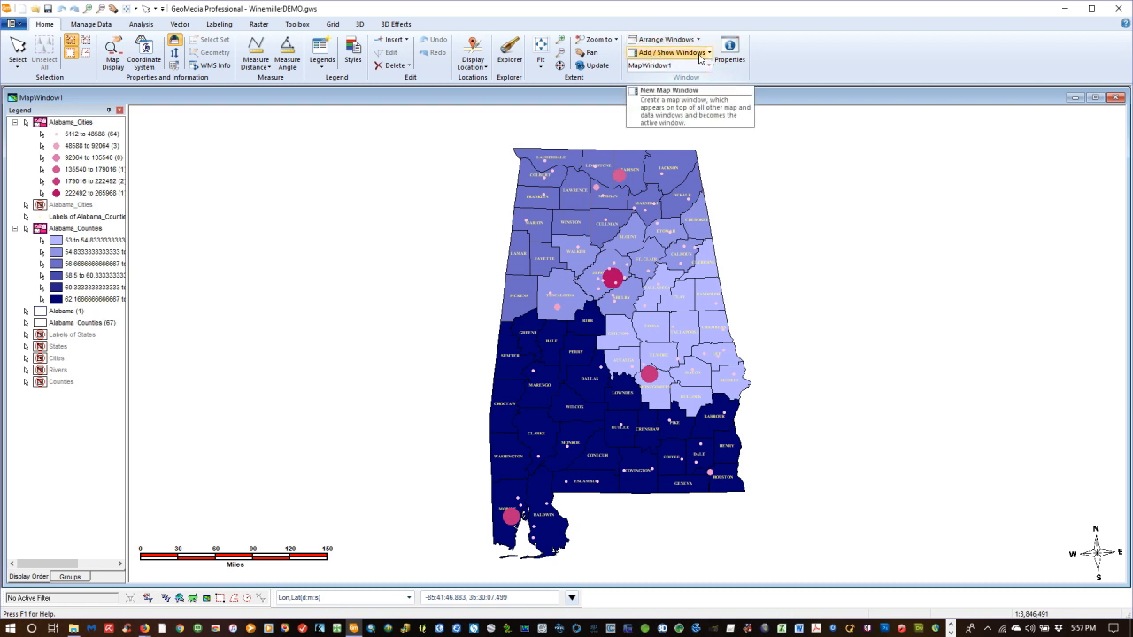
- Open a new data window showing the Alabama_Cities feature class from the Alabama connection
{"action": "left_click", "coordinate": [707, 54]}
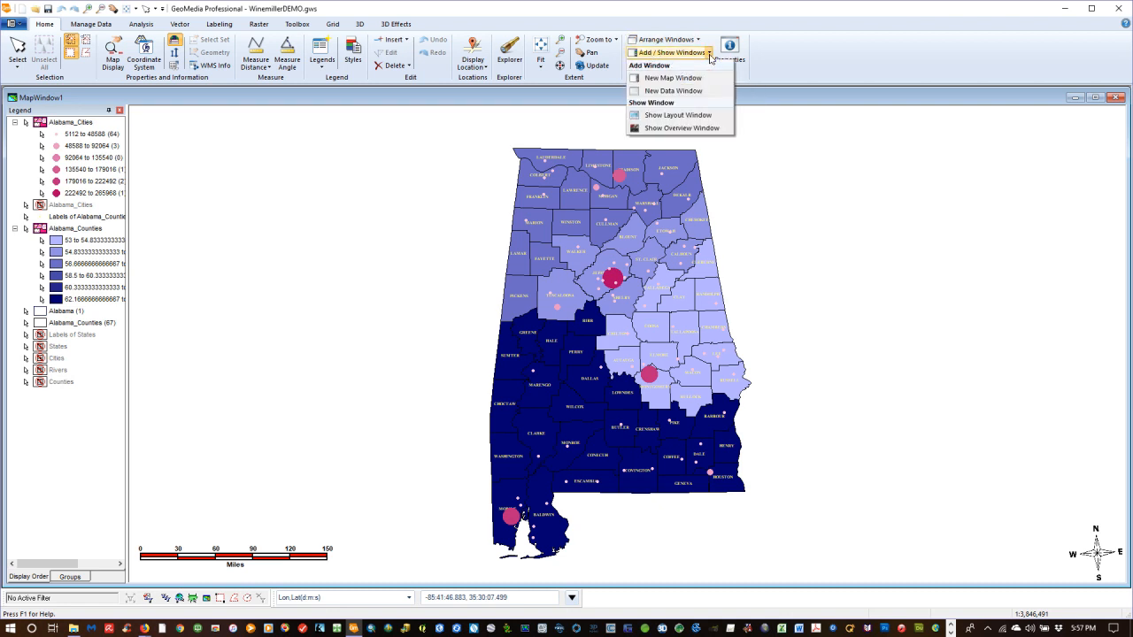
{"action": "left_click", "coordinate": [674, 91]}
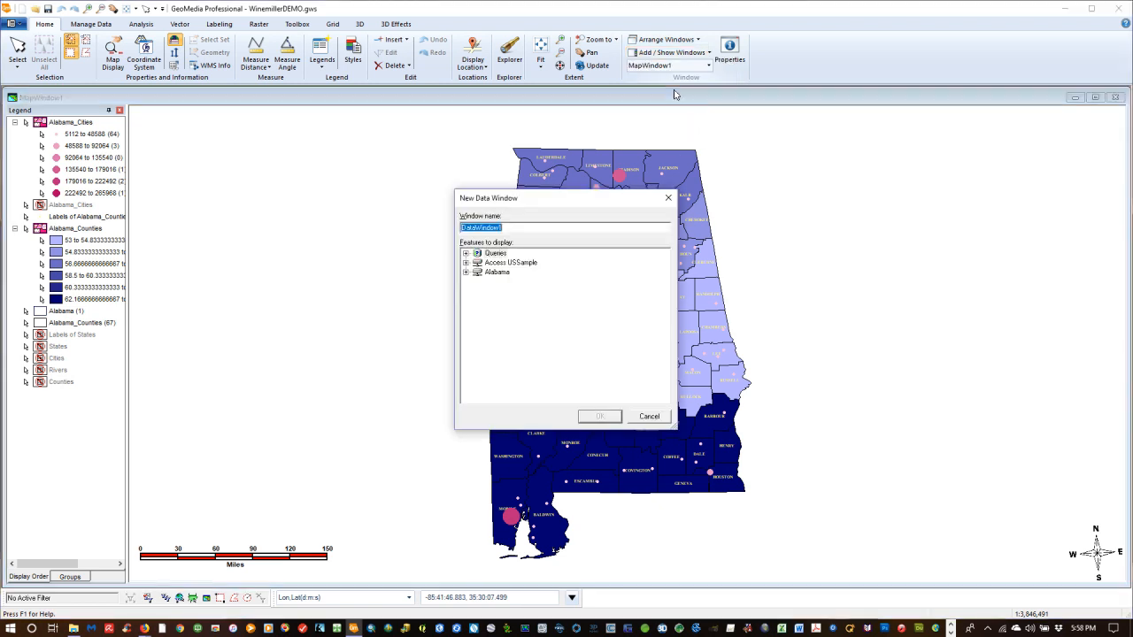
{"action": "left_click", "coordinate": [466, 272]}
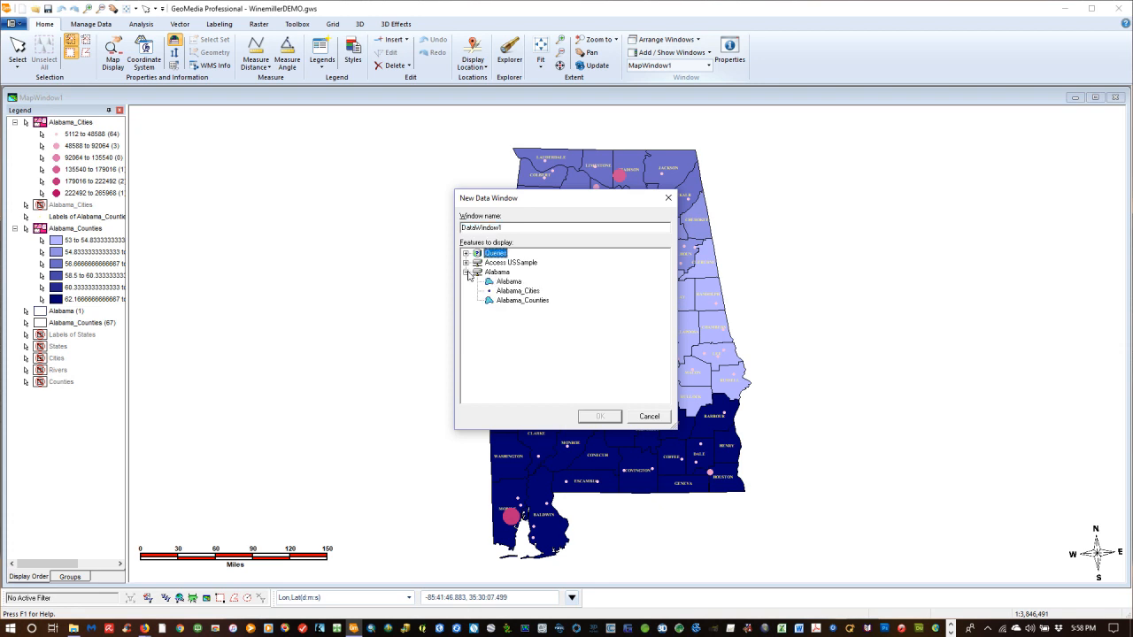
{"action": "left_click", "coordinate": [520, 293]}
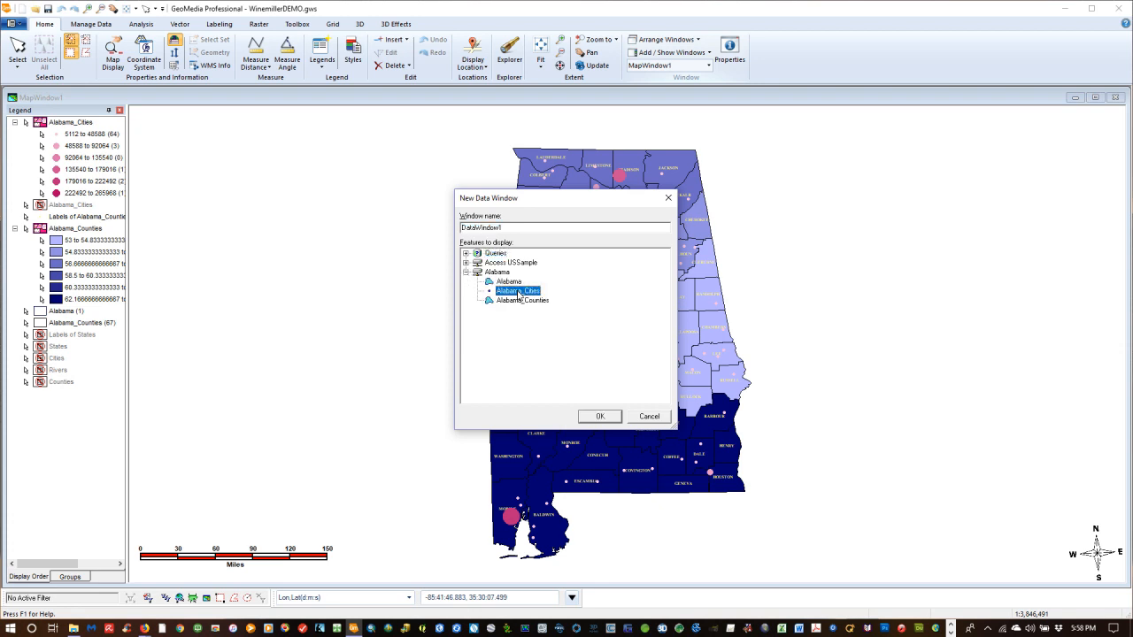
{"action": "left_click", "coordinate": [593, 416]}
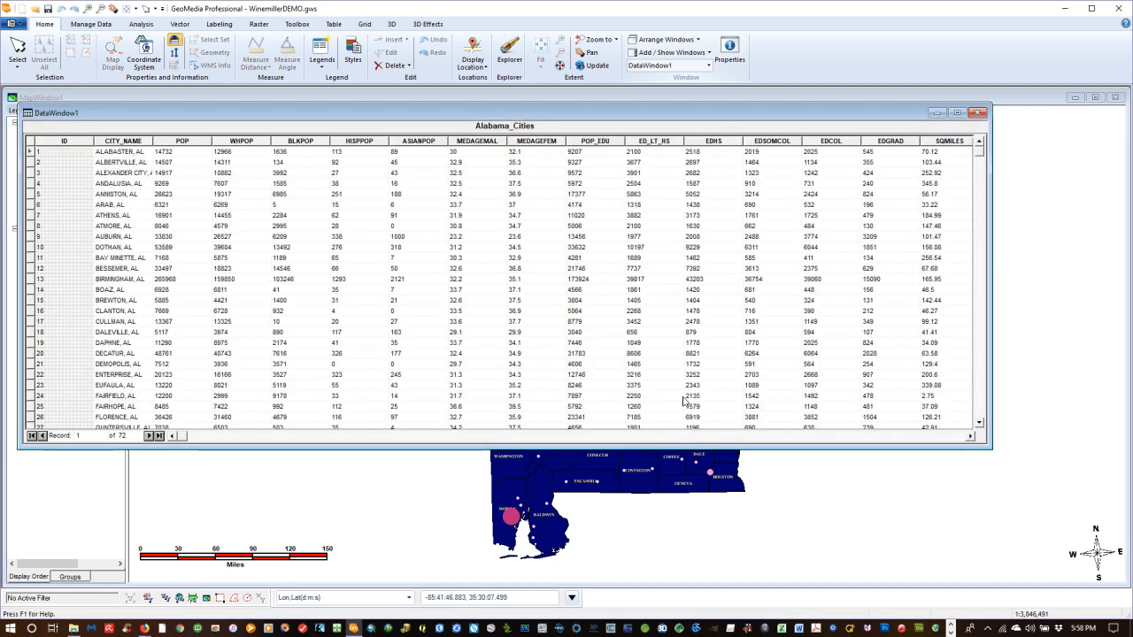
- Enlarge the Alabama_Cities data window in height and width to examine more records and attributes, and close it
{"action": "left_click_drag", "start_coordinate": [848, 450], "coordinate": [846, 550]}
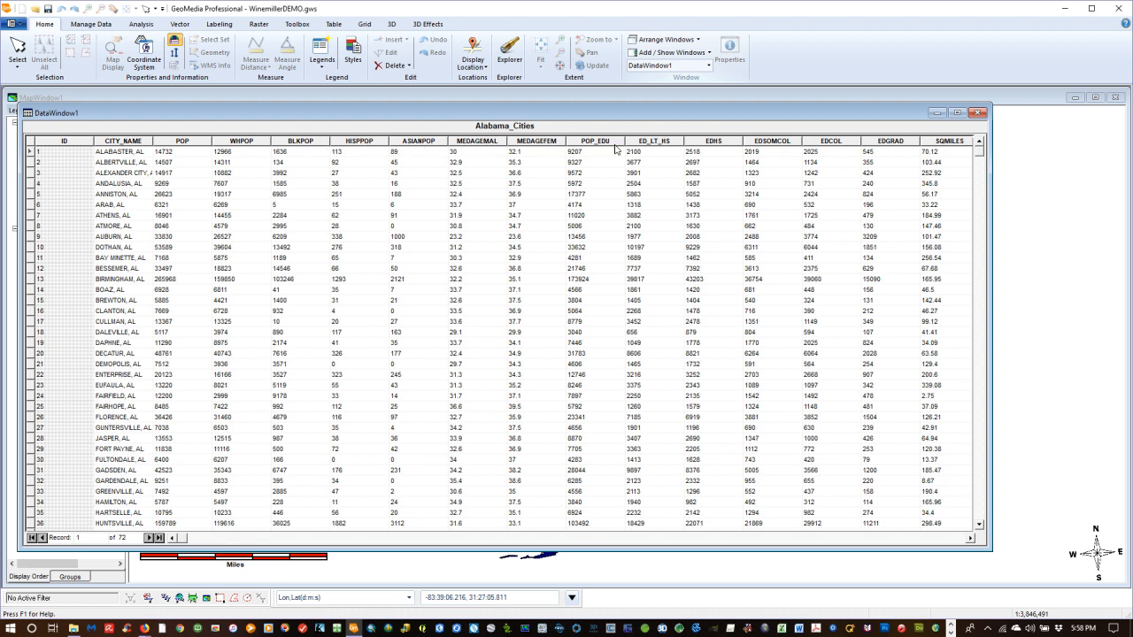
{"action": "left_click_drag", "start_coordinate": [993, 332], "coordinate": [1088, 324]}
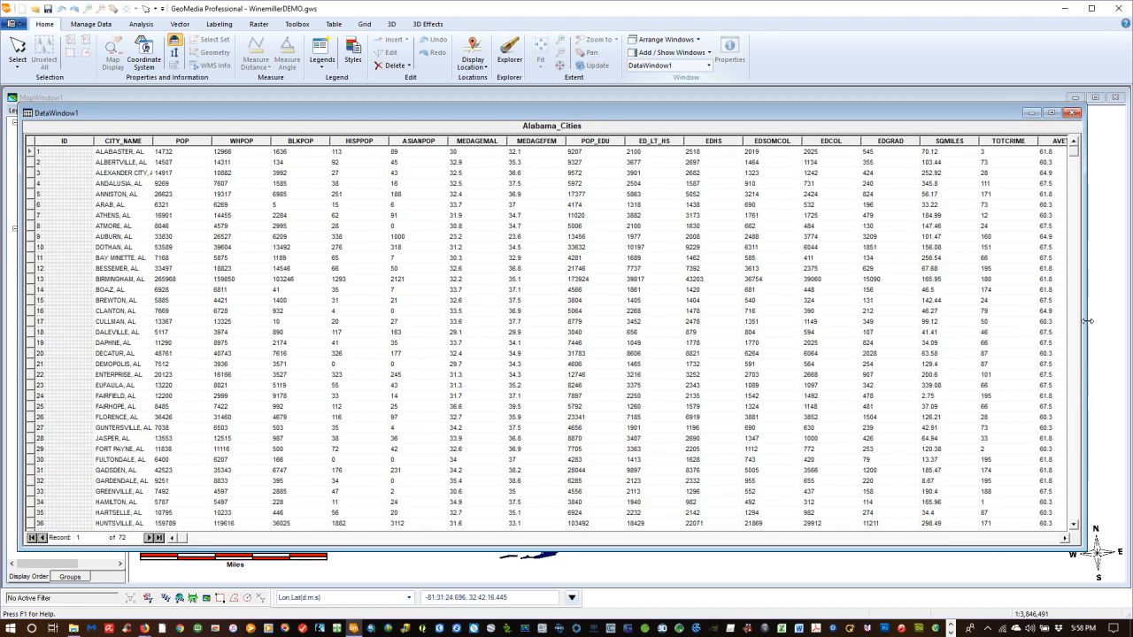
{"action": "left_click", "coordinate": [1074, 114]}
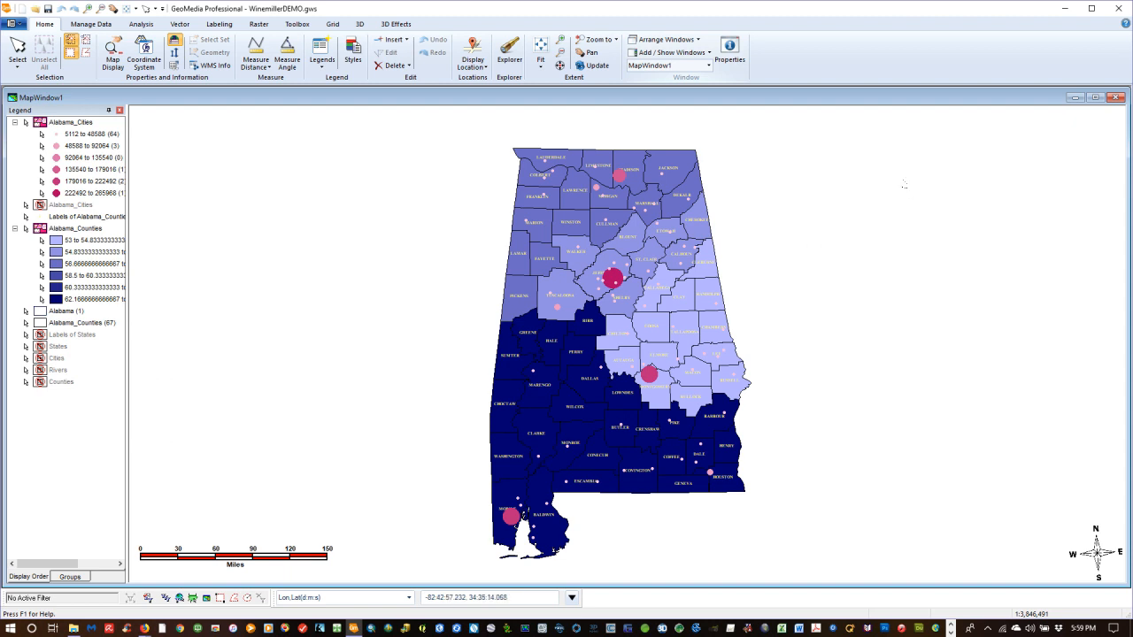
- Close GeoMedia Professional without saving changes and return to the project folder in File Explorer
{"action": "left_click", "coordinate": [1122, 8]}
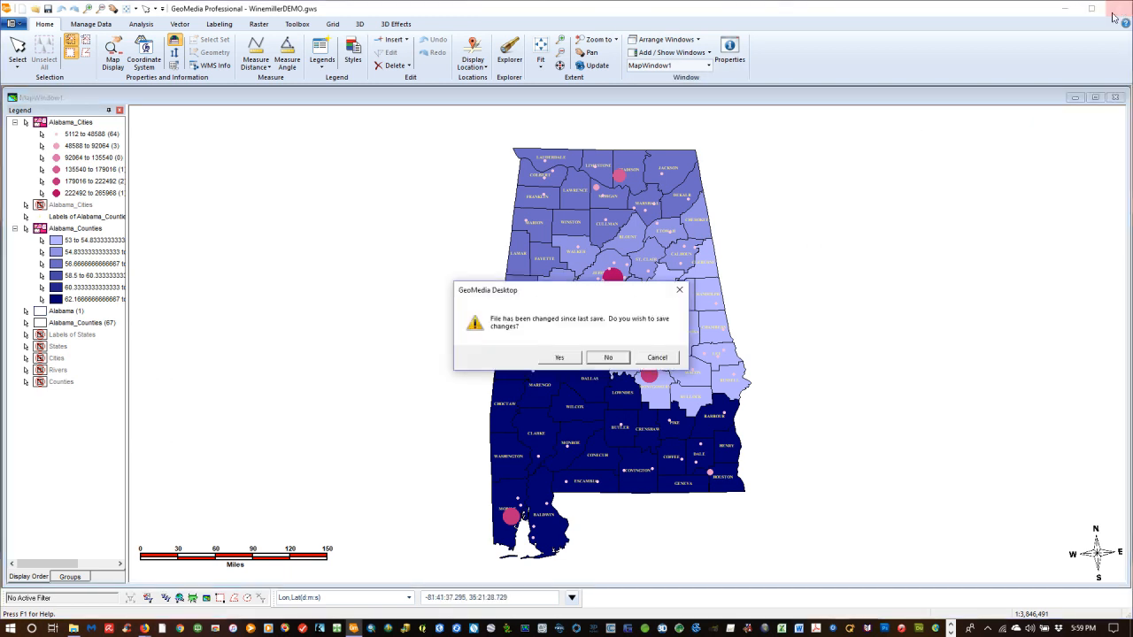
{"action": "left_click", "coordinate": [607, 357]}
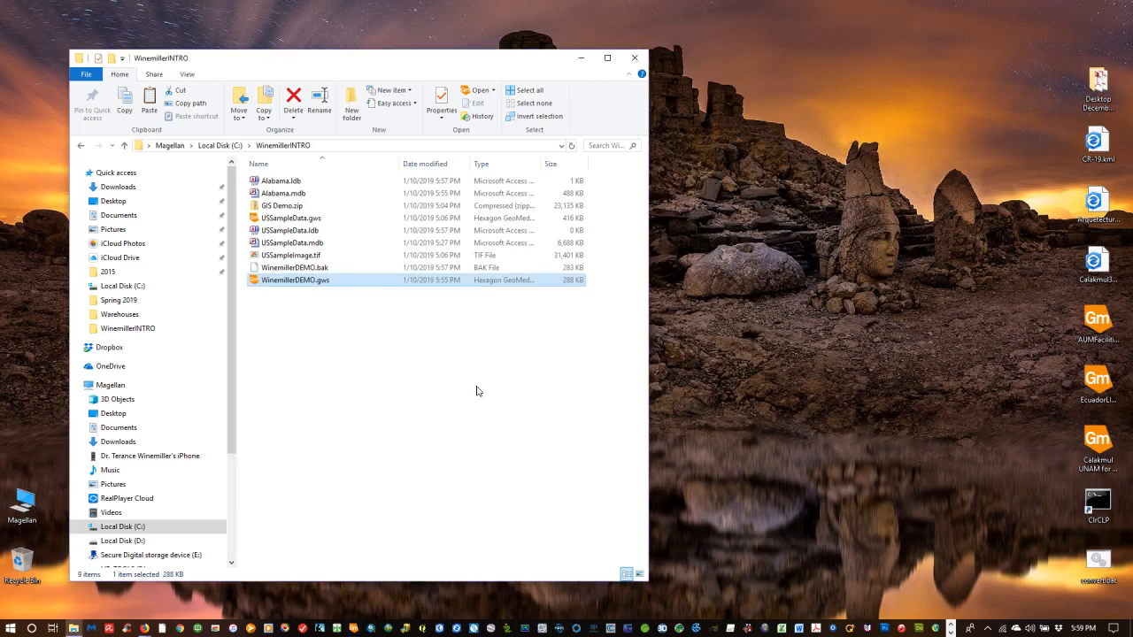
{"action": "left_click", "coordinate": [463, 414]}
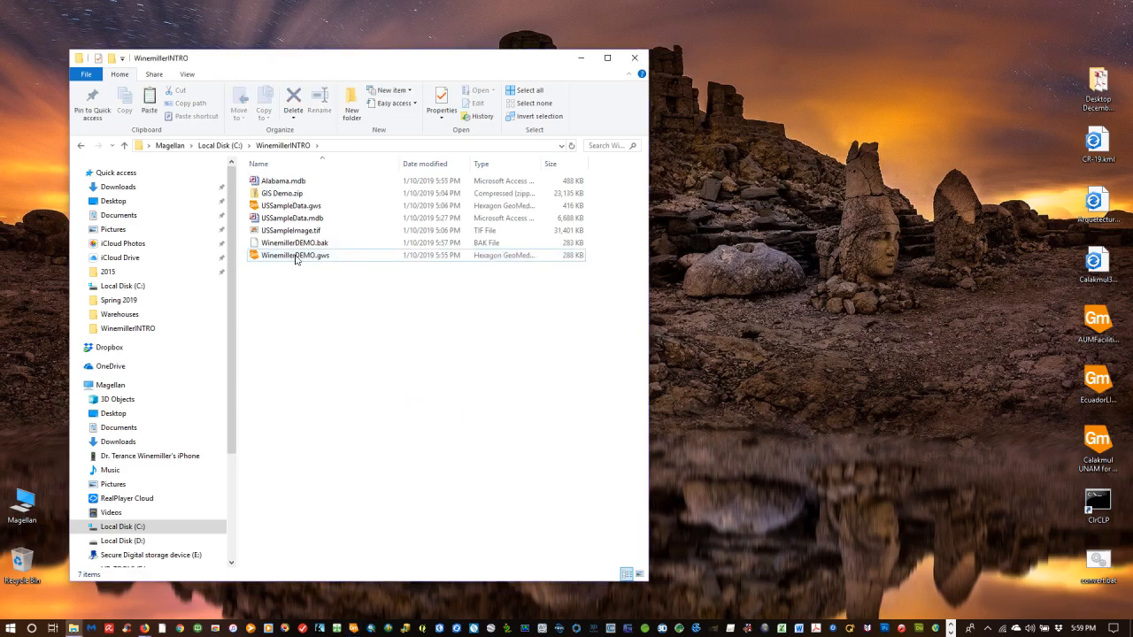
- Delete GIS Demo.zip from the INTRO project folder and go back up to Local Disk (C:)
{"action": "left_click", "coordinate": [213, 147]}
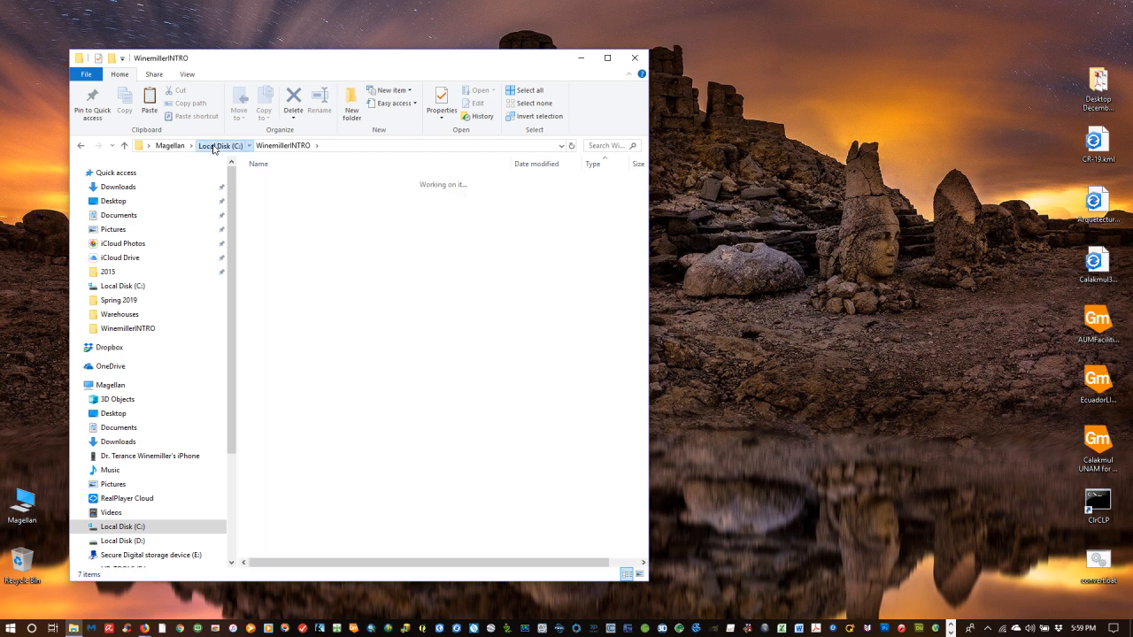
{"action": "scroll", "coordinate": [438, 283], "scroll_direction": "down", "scroll_amount": 3}
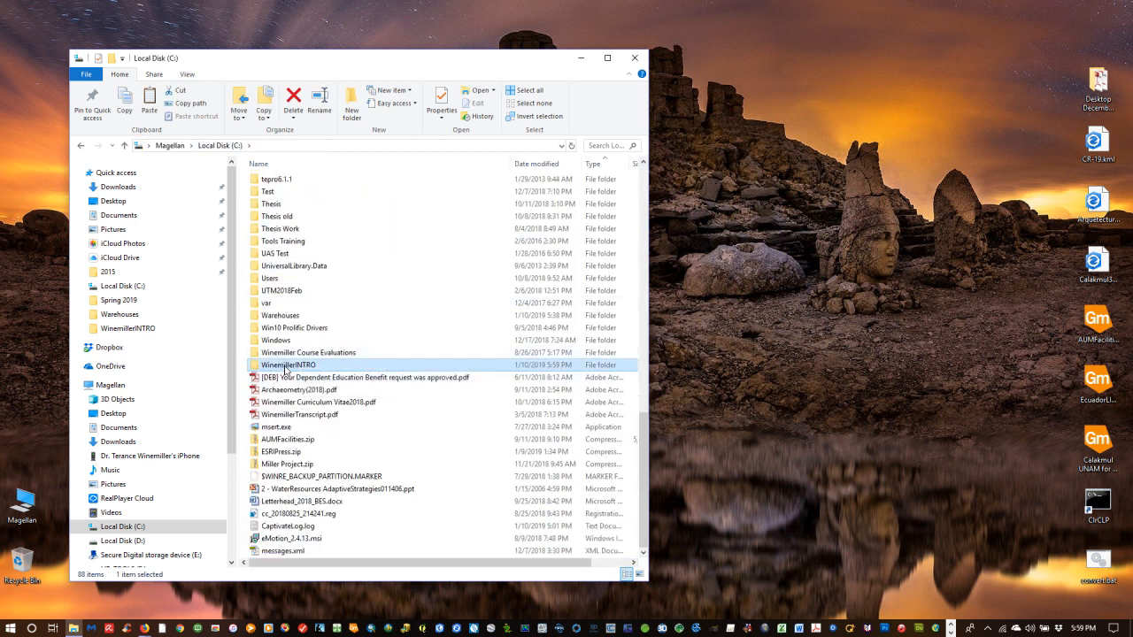
{"action": "double_click", "coordinate": [283, 364]}
{"action": "left_click", "coordinate": [290, 195]}
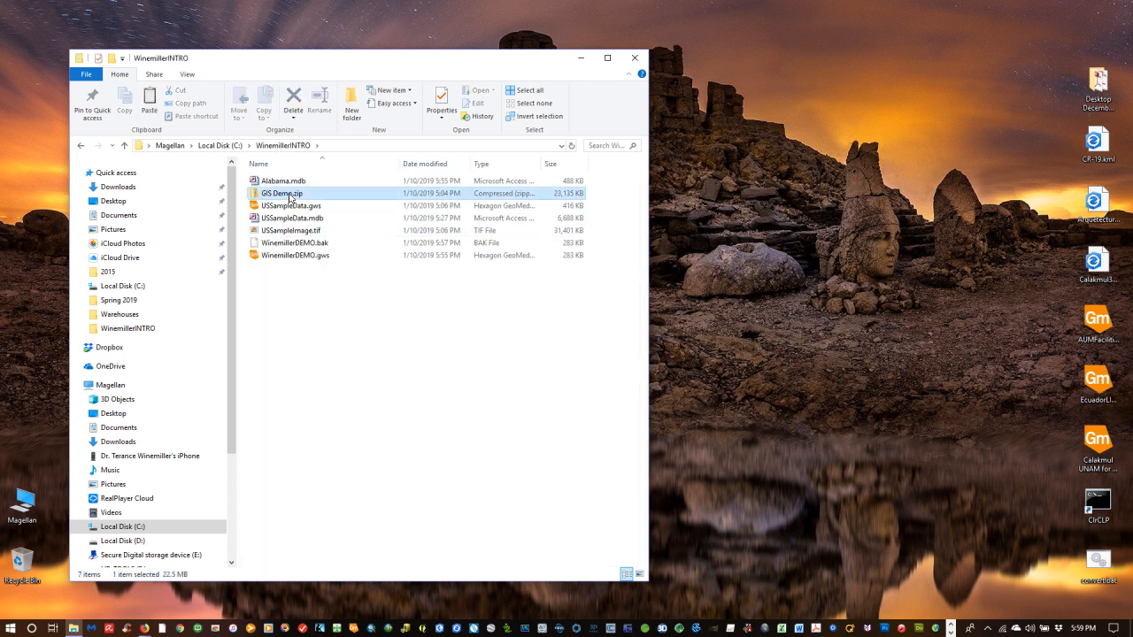
{"action": "right_click", "coordinate": [289, 195]}
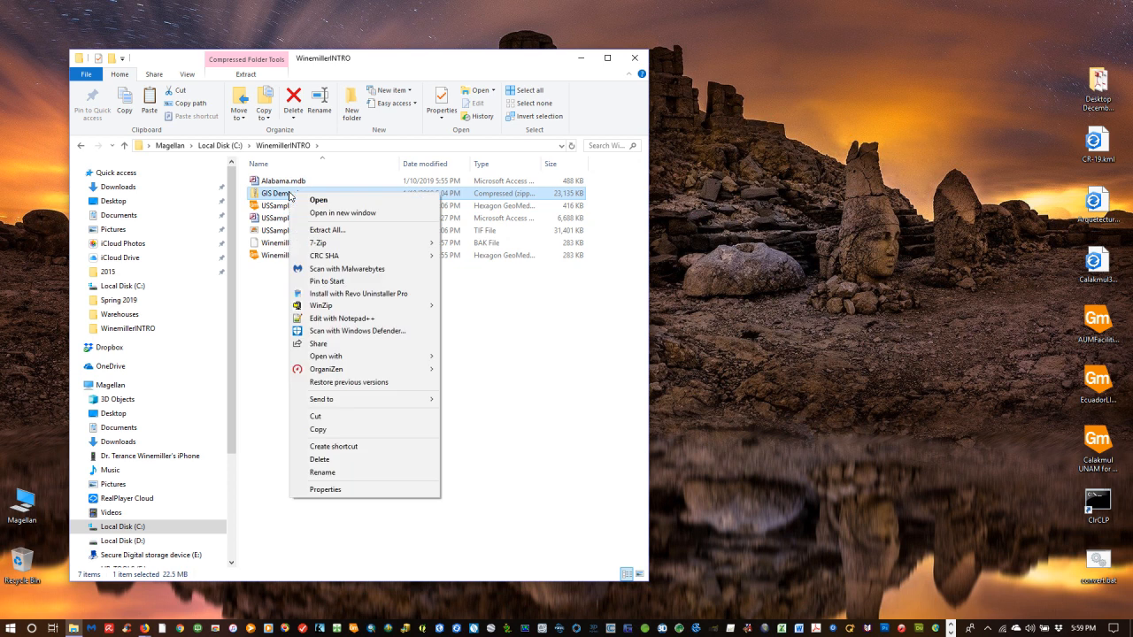
{"action": "left_click", "coordinate": [336, 460]}
{"action": "left_click", "coordinate": [613, 364]}
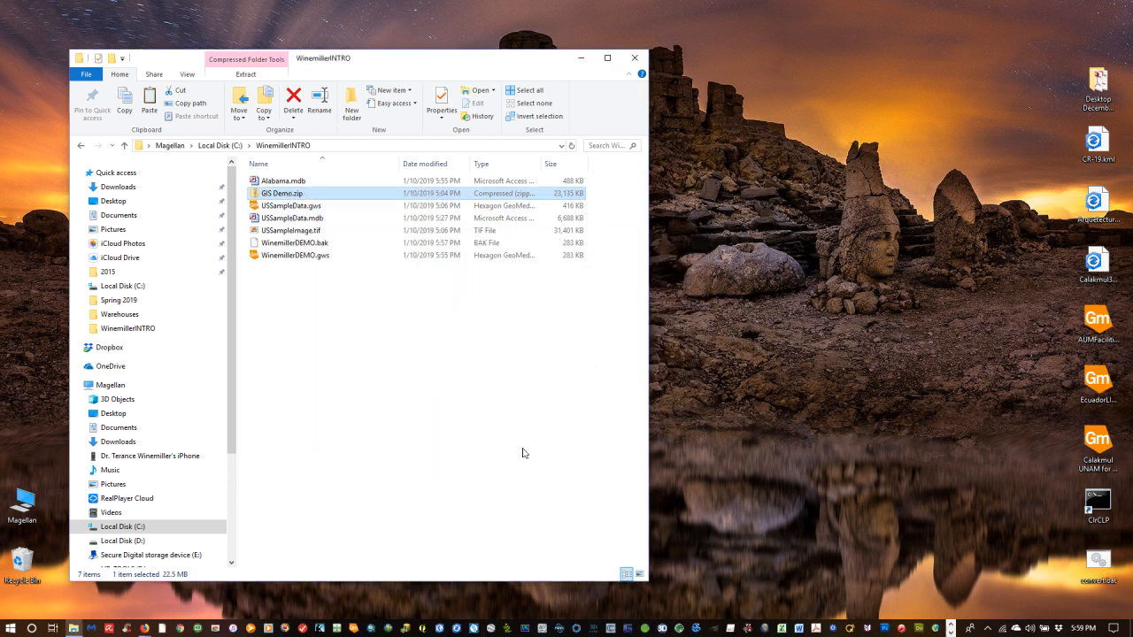
{"action": "left_click", "coordinate": [205, 146]}
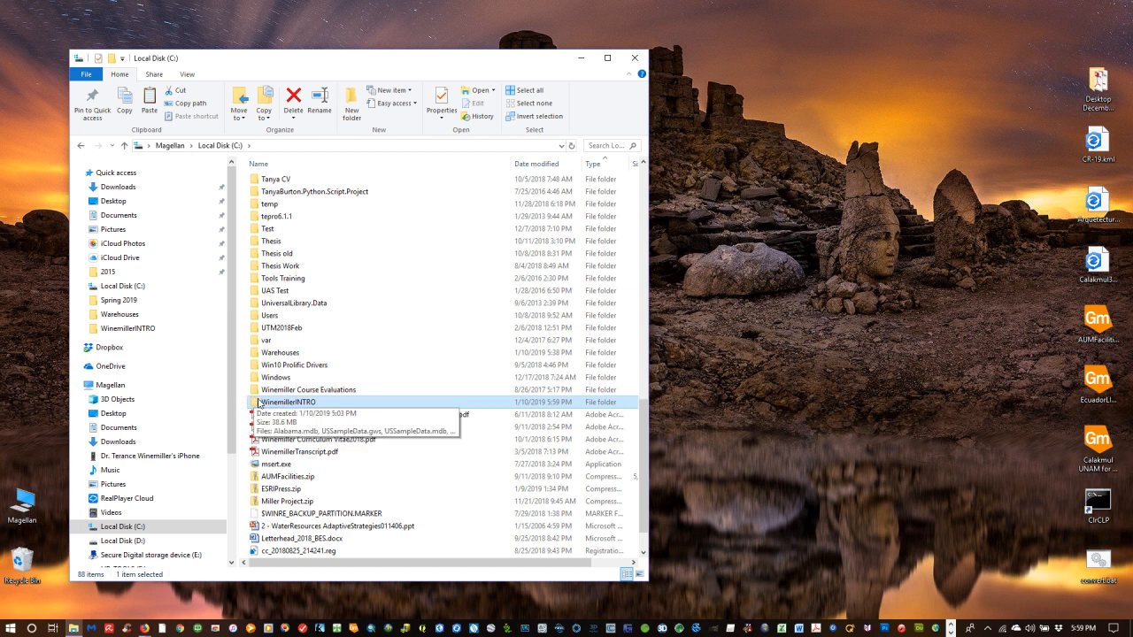
{"action": "right_click", "coordinate": [258, 403]}
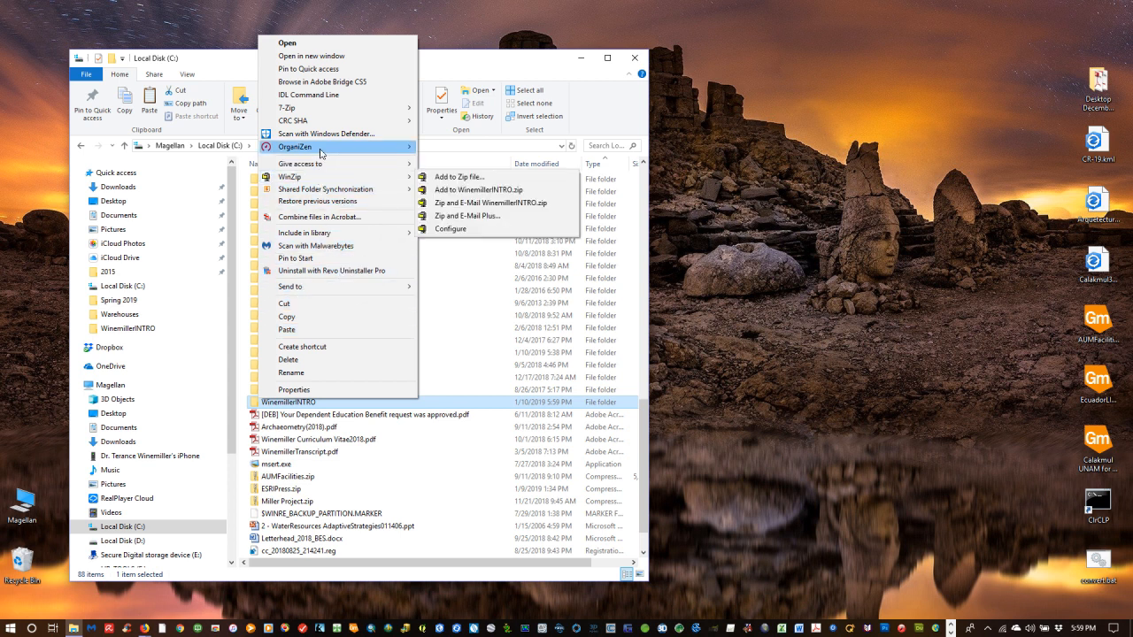
{"action": "left_click", "coordinate": [280, 406]}
{"action": "right_click", "coordinate": [280, 405]}
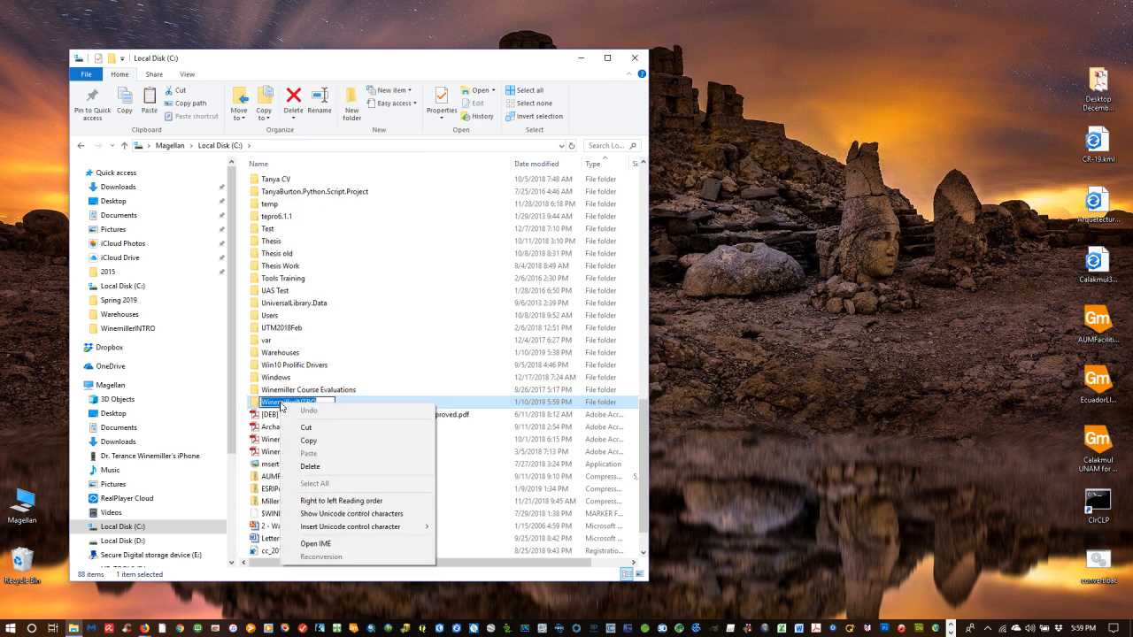
{"action": "left_click", "coordinate": [422, 378]}
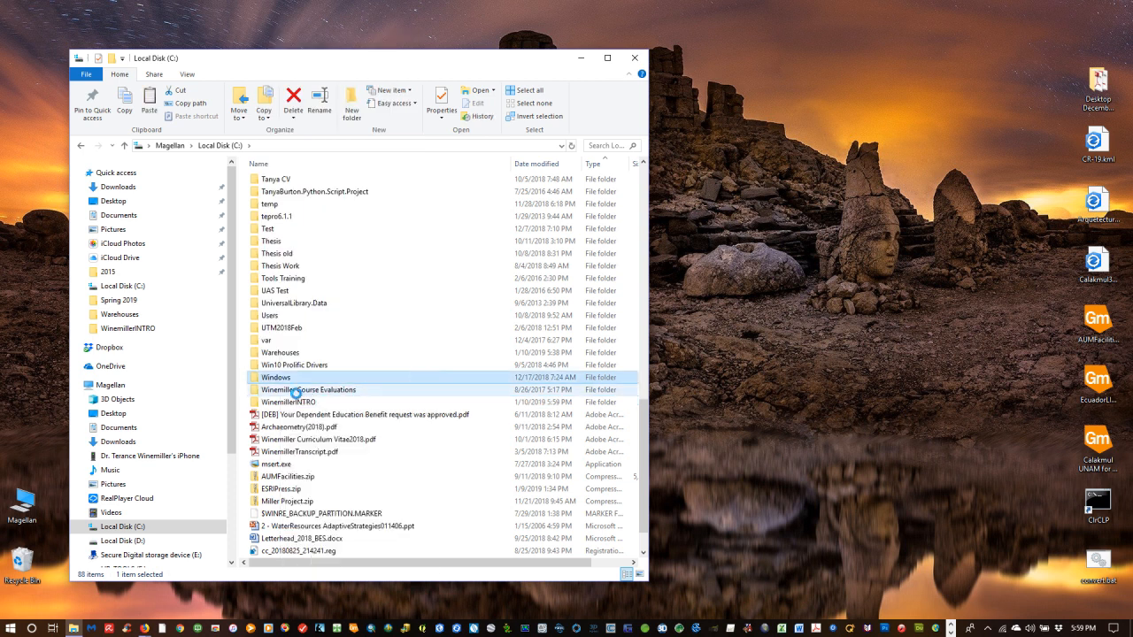
- Compress the INTRO project folder into a zip file, keep the folder's name for it, and move the zip to the desktop
{"action": "left_click", "coordinate": [292, 403]}
{"action": "right_click", "coordinate": [293, 404]}
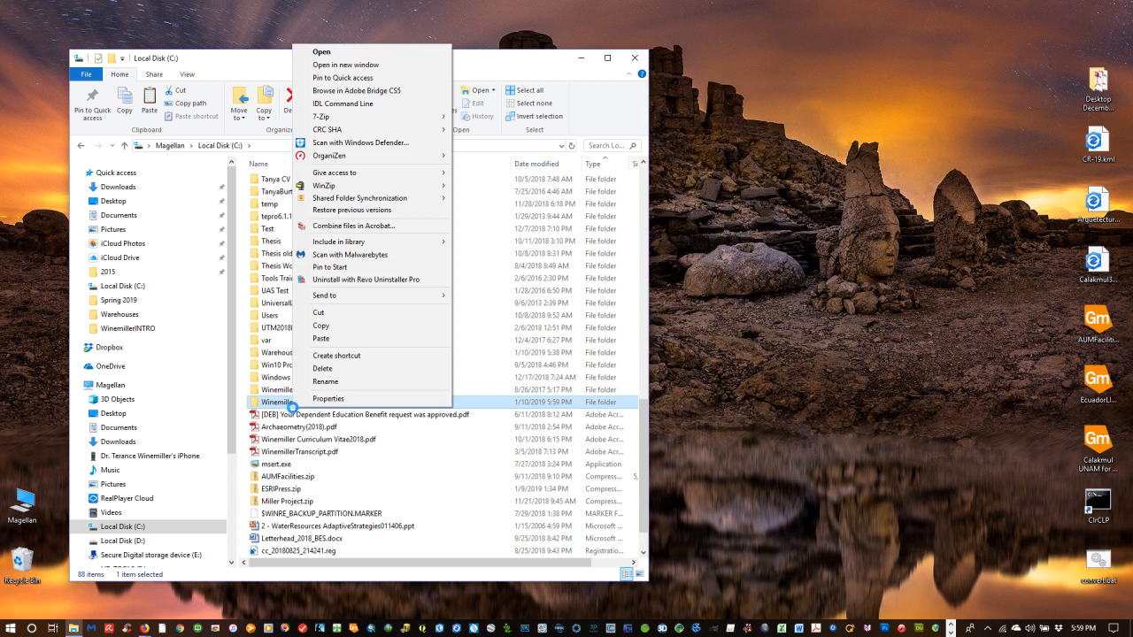
{"action": "mouse_move", "coordinate": [359, 296]}
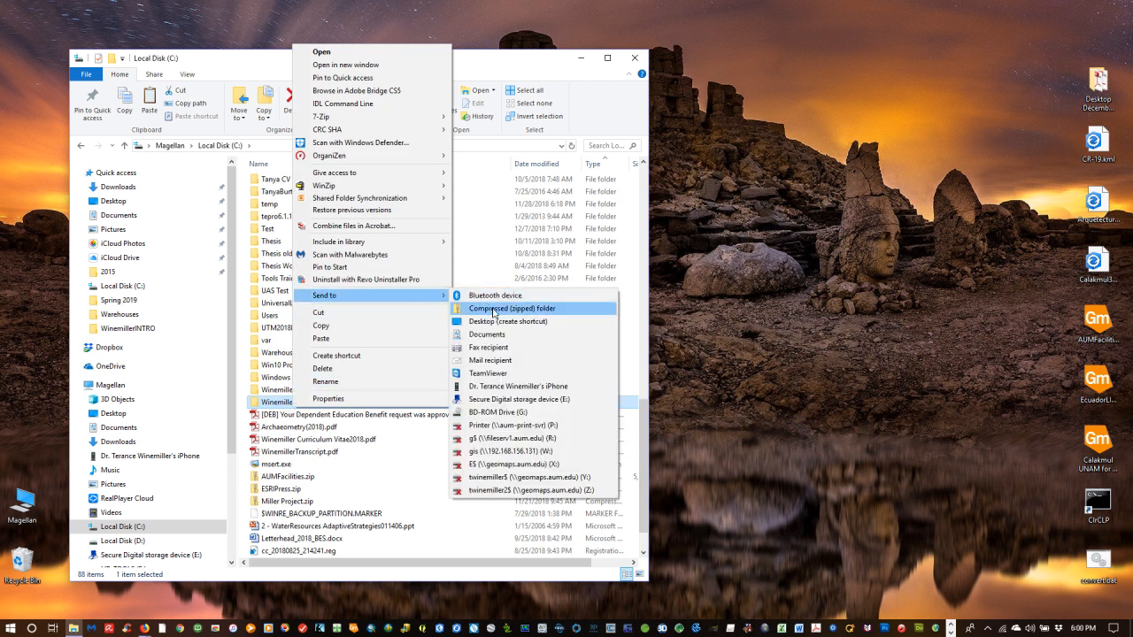
{"action": "left_click", "coordinate": [493, 308]}
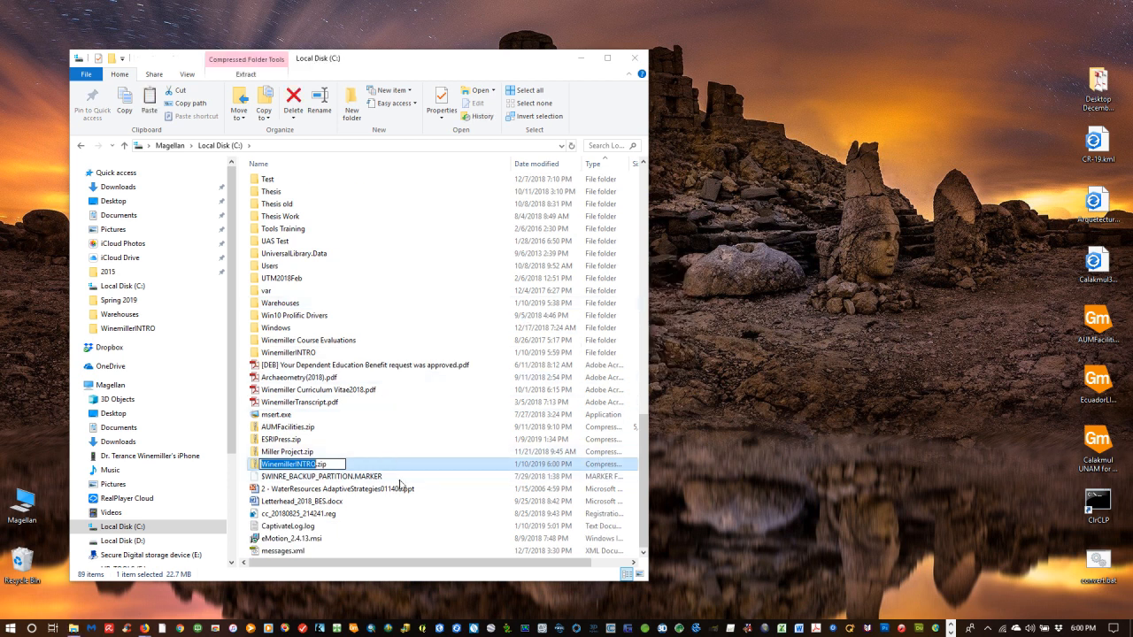
{"action": "left_click", "coordinate": [641, 463]}
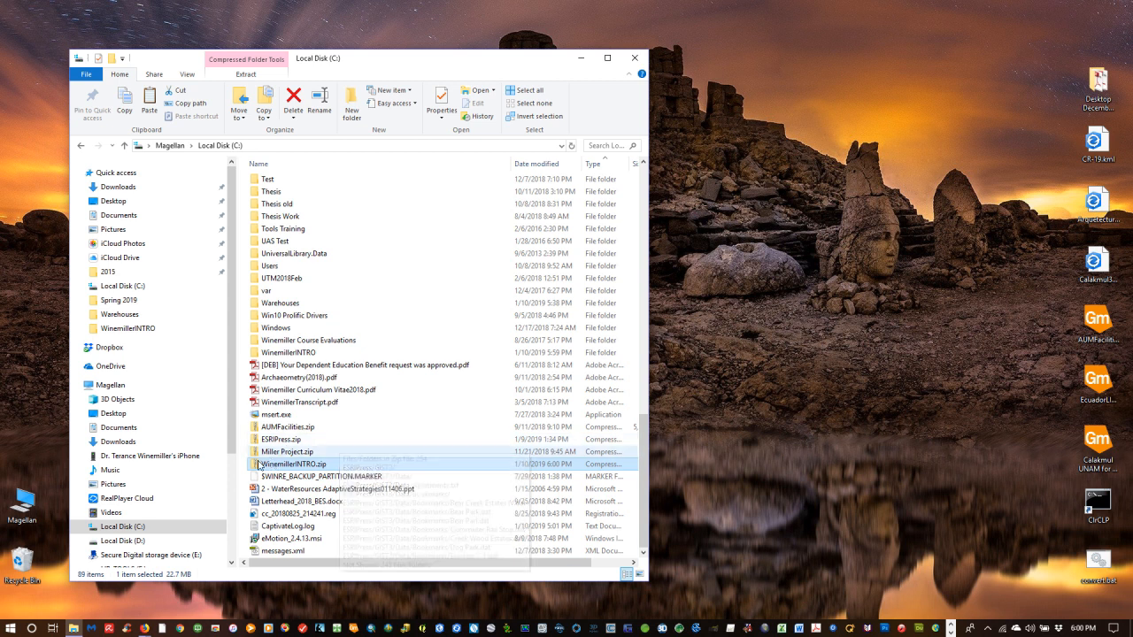
{"action": "left_click_drag", "start_coordinate": [260, 465], "coordinate": [913, 234]}
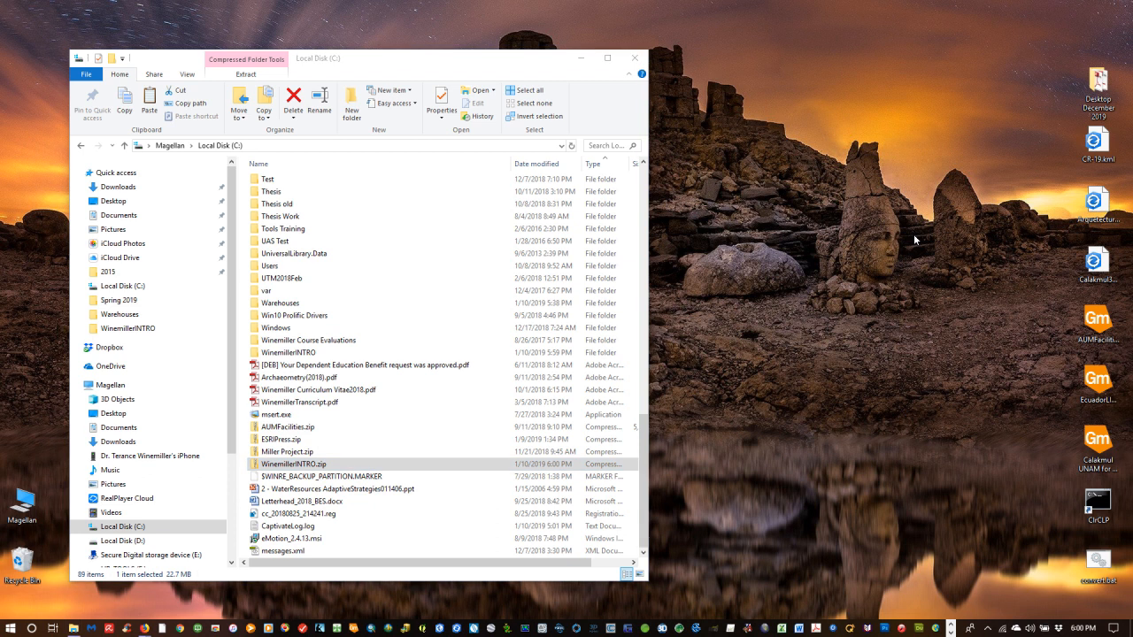
- Close File Explorer, switch to the Blackboard course in Firefox, and start a new message in the course mail
{"action": "left_click", "coordinate": [634, 58]}
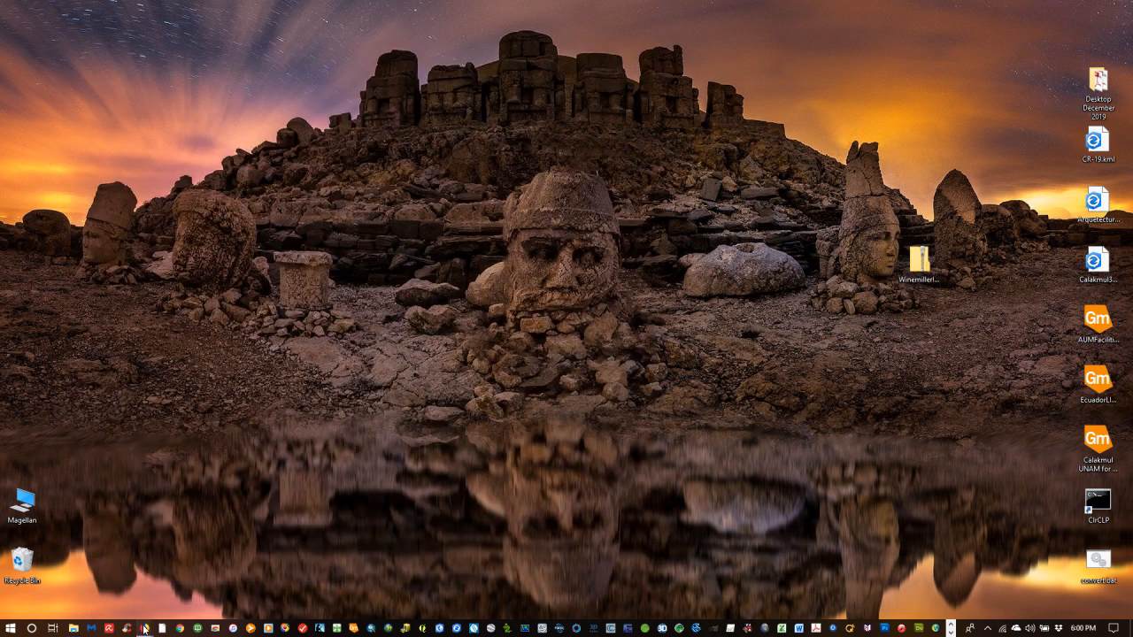
{"action": "mouse_move", "coordinate": [144, 628]}
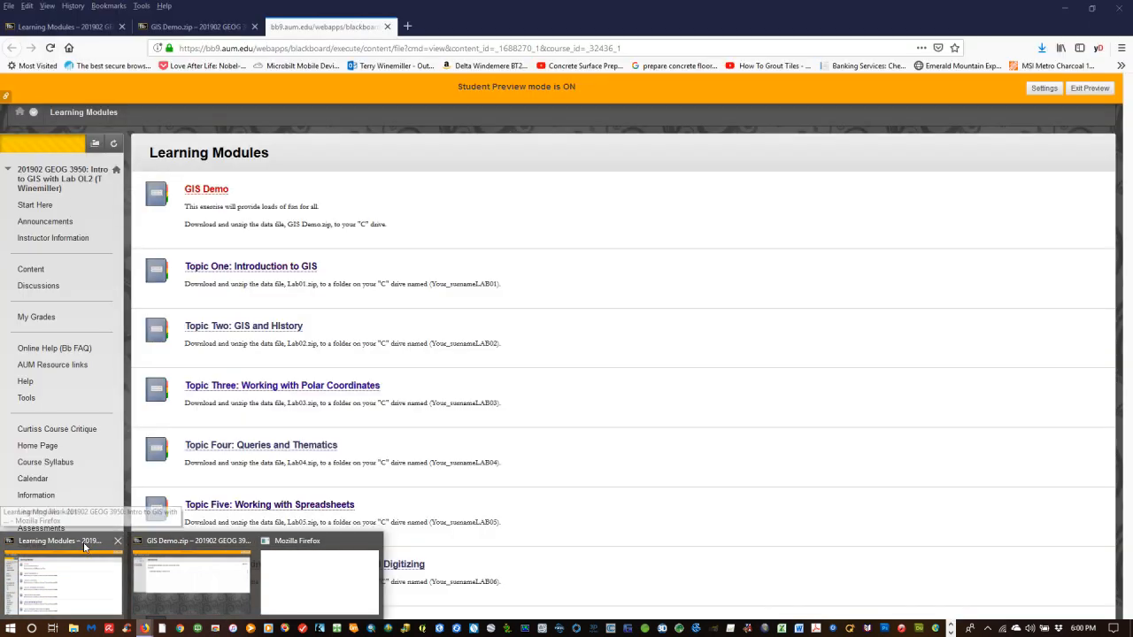
{"action": "left_click", "coordinate": [85, 547]}
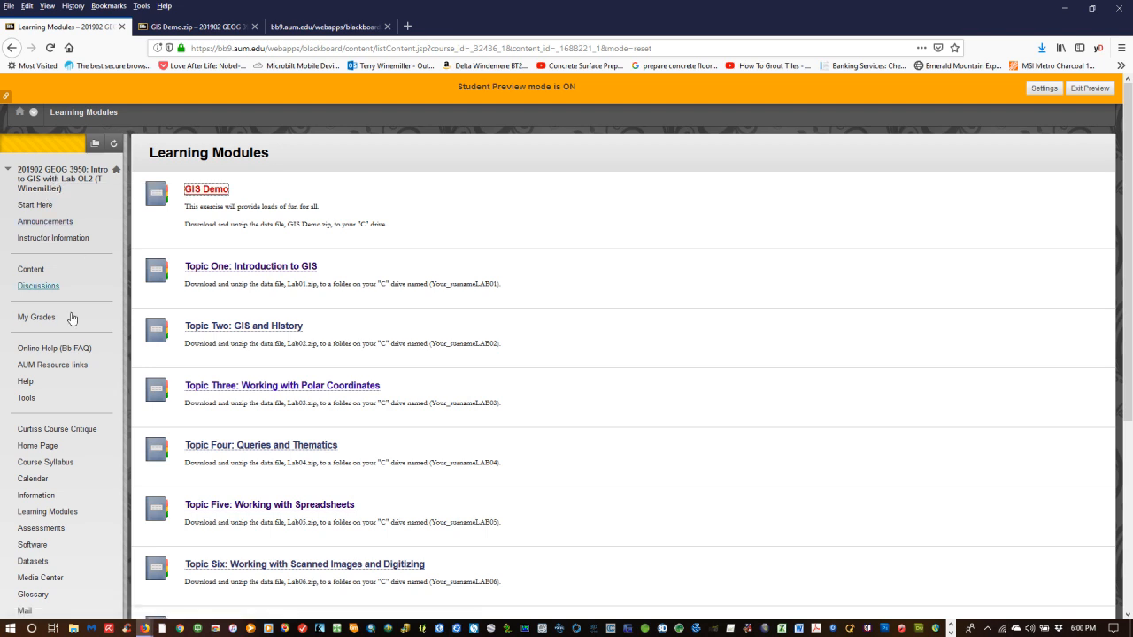
{"action": "scroll", "coordinate": [70, 416], "scroll_direction": "down", "scroll_amount": 2}
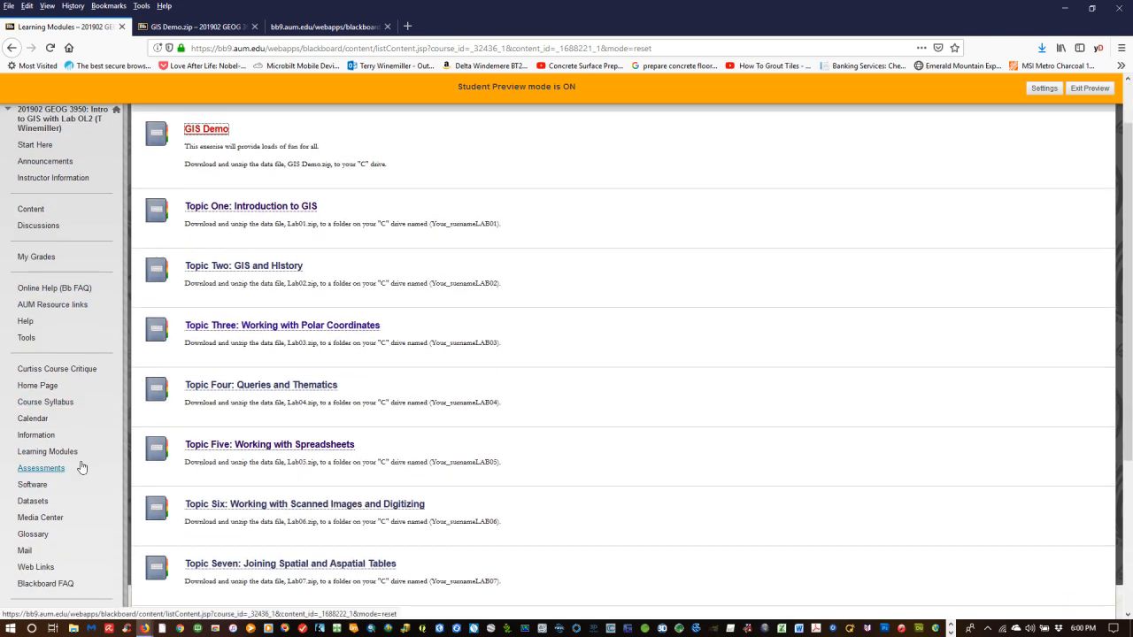
{"action": "left_click", "coordinate": [25, 552]}
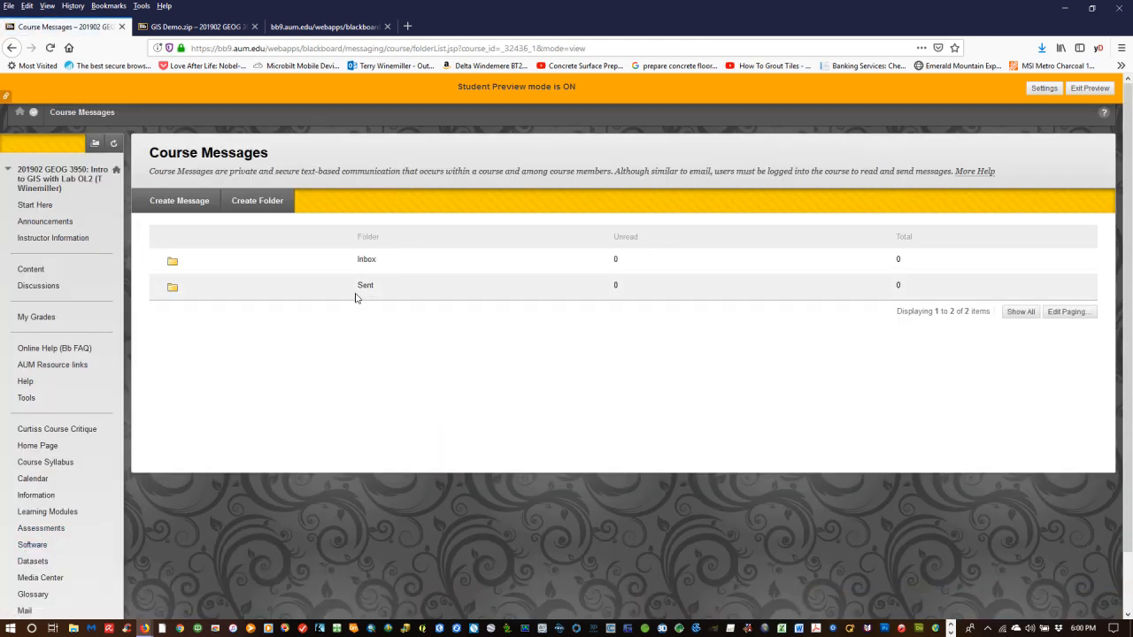
{"action": "left_click", "coordinate": [185, 209]}
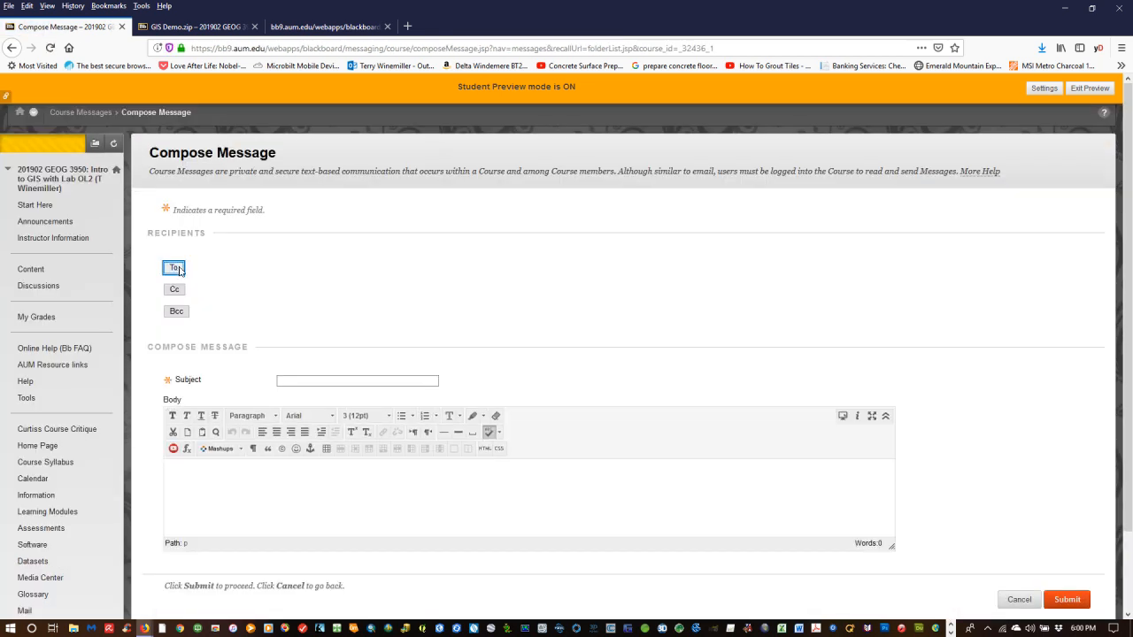
- Add the course instructor as the To recipient of the message
{"action": "left_click", "coordinate": [178, 269]}
{"action": "left_click_drag", "start_coordinate": [366, 299], "coordinate": [366, 341]}
{"action": "left_click", "coordinate": [279, 341]}
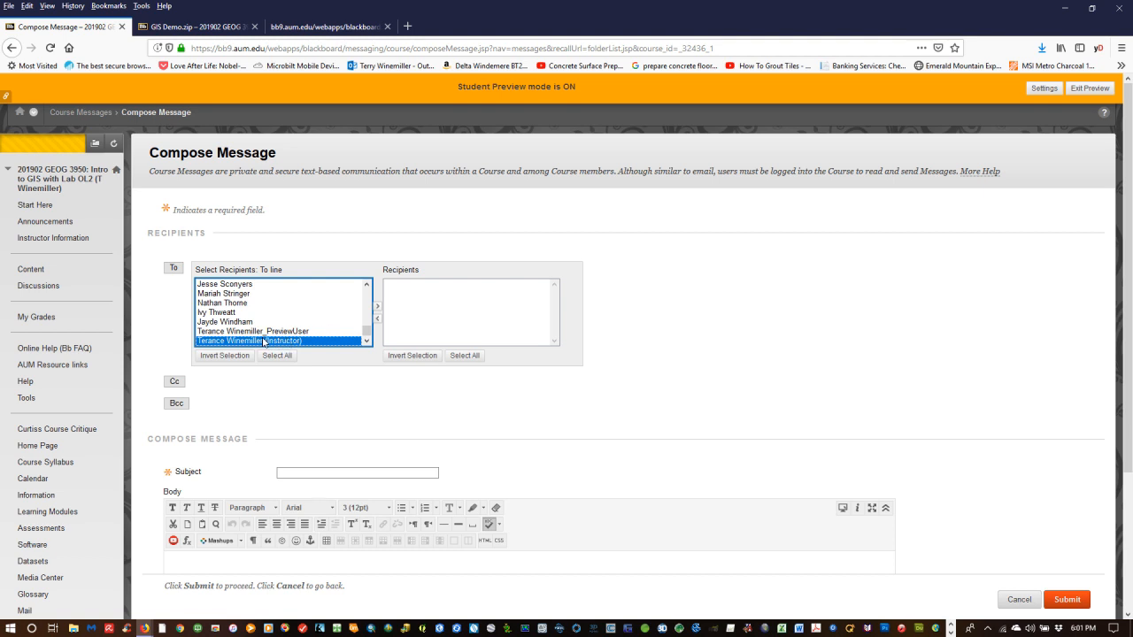
{"action": "left_click", "coordinate": [378, 308]}
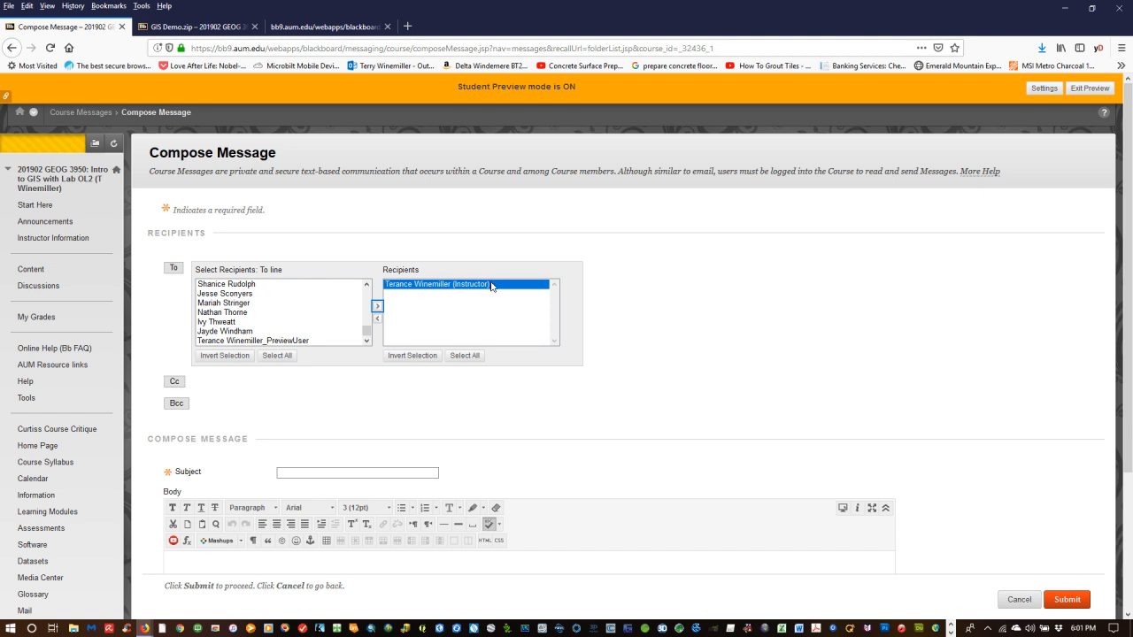
- Enter "Demo Lab" as the message subject and "Attached" as its body text
{"action": "left_click", "coordinate": [324, 470]}
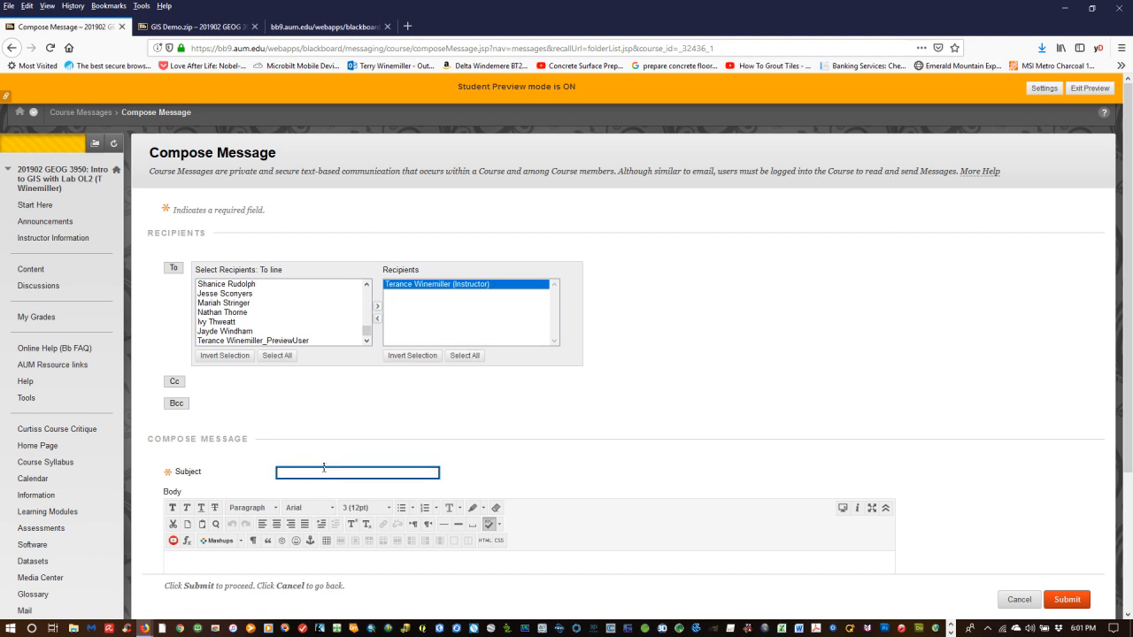
{"action": "type", "text": "Demo Lab"}
{"action": "scroll", "coordinate": [304, 404], "scroll_direction": "down", "scroll_amount": 2}
{"action": "left_click", "coordinate": [271, 398]}
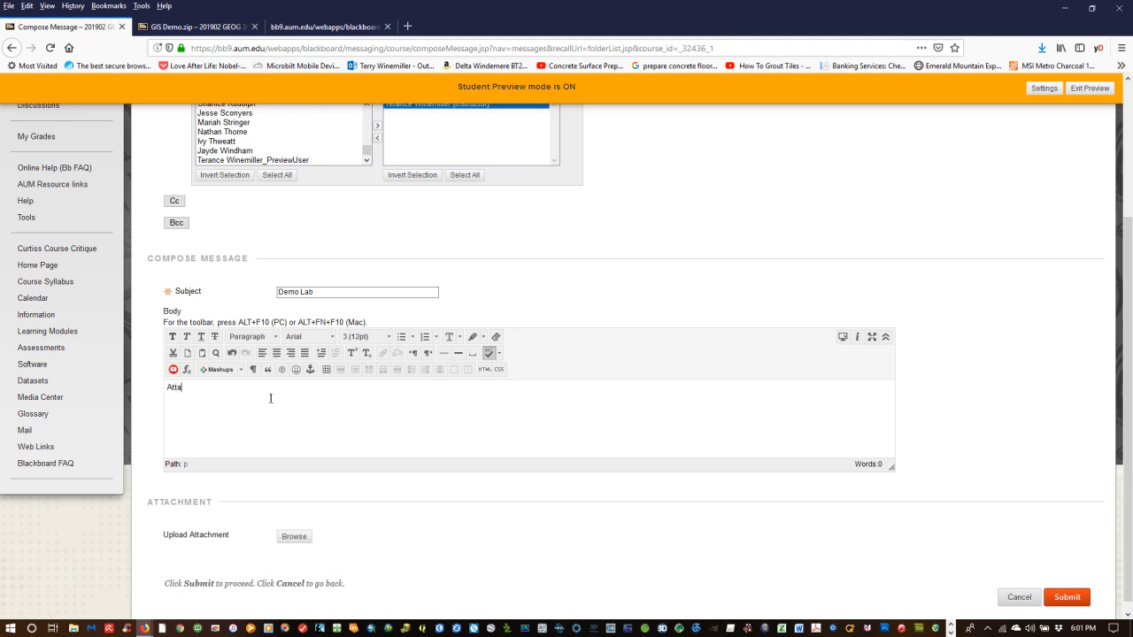
{"action": "scroll", "coordinate": [271, 399], "scroll_direction": "down", "scroll_amount": 1}
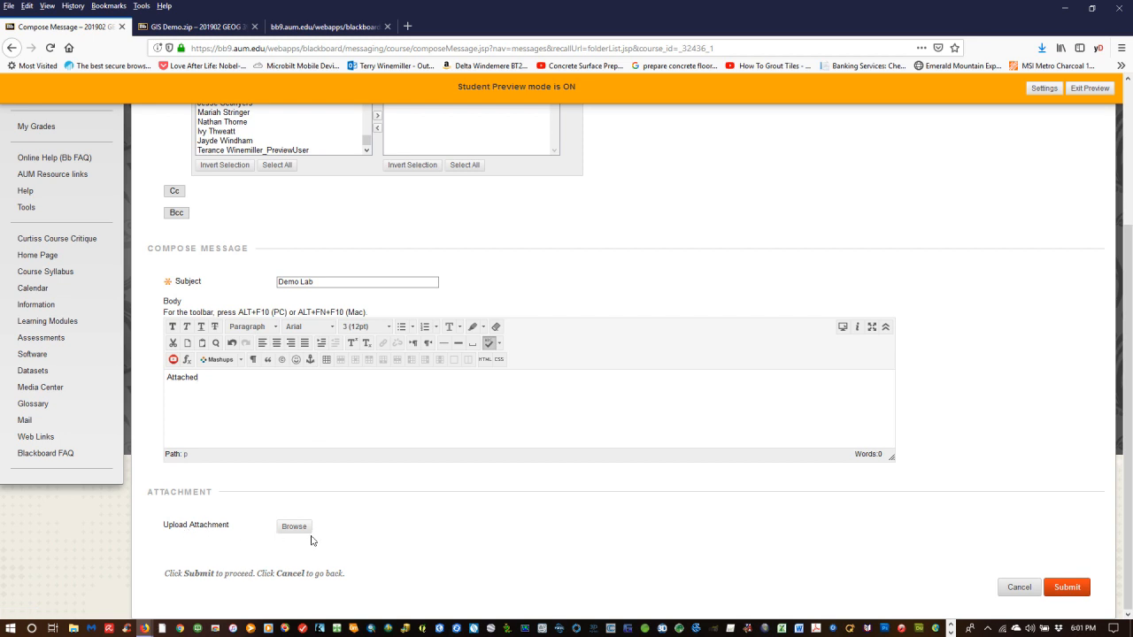
- Attach the INTRO project zip from the desktop to the message and send it
{"action": "left_click", "coordinate": [294, 526]}
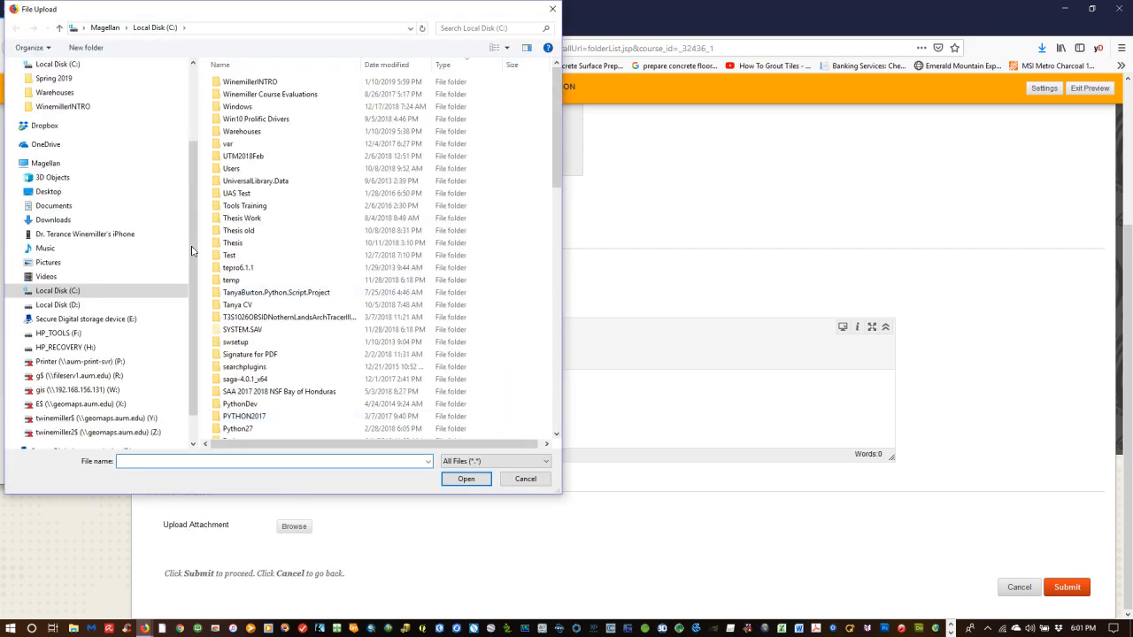
{"action": "left_click", "coordinate": [52, 191]}
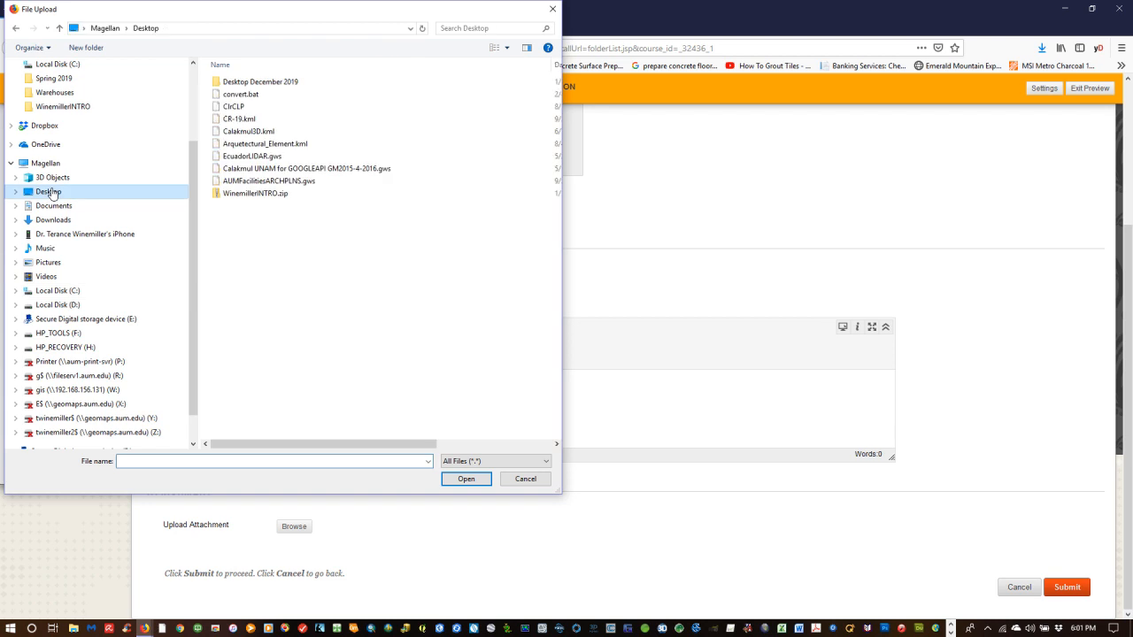
{"action": "left_click", "coordinate": [237, 199]}
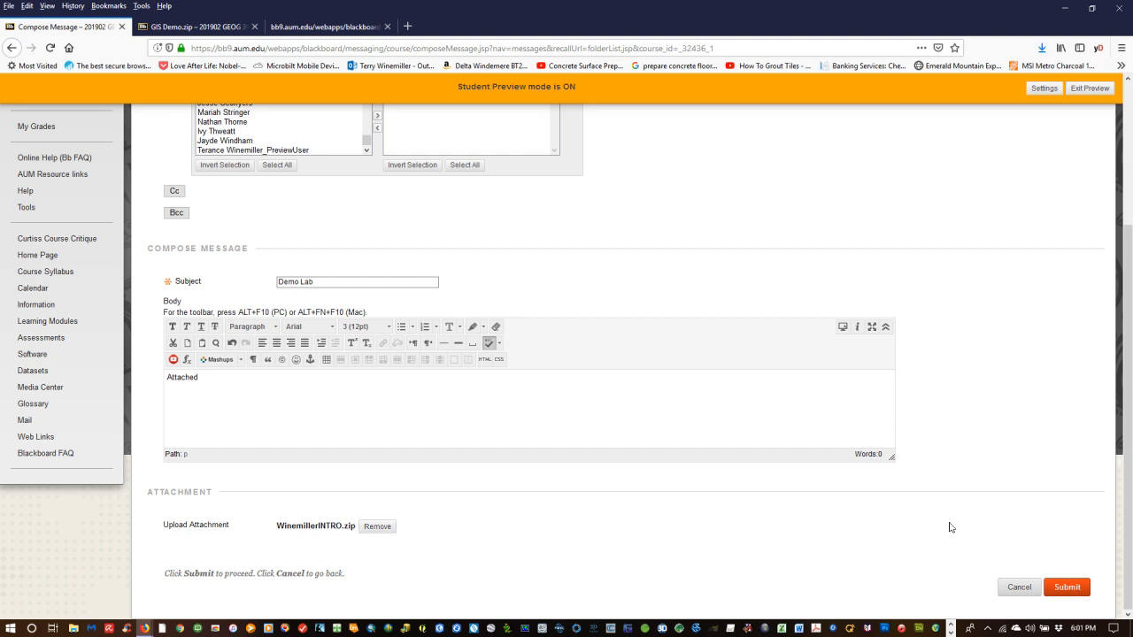
{"action": "left_click", "coordinate": [1069, 589]}
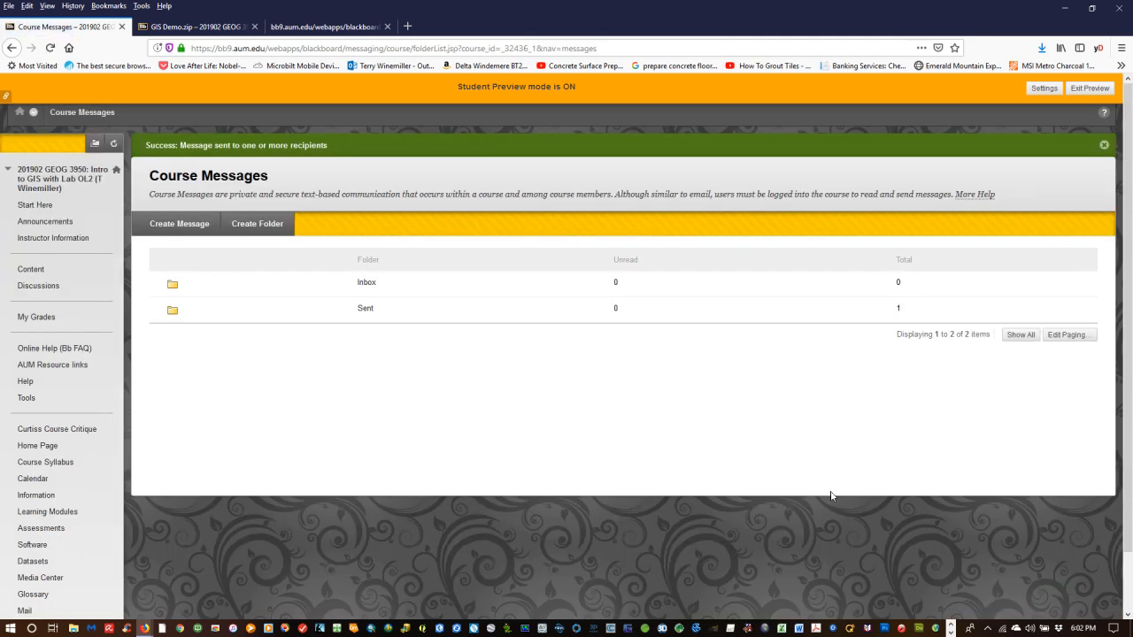
- Check the course Inbox and Sent folders and open the sent Demo Lab message
{"action": "left_click", "coordinate": [373, 285]}
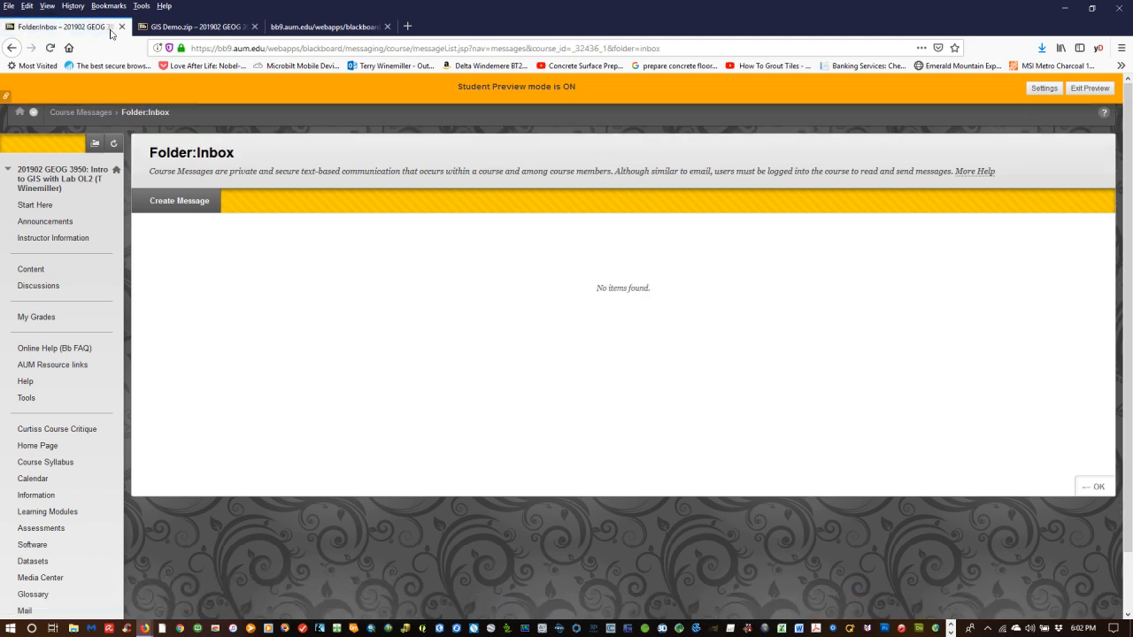
{"action": "left_click", "coordinate": [48, 50]}
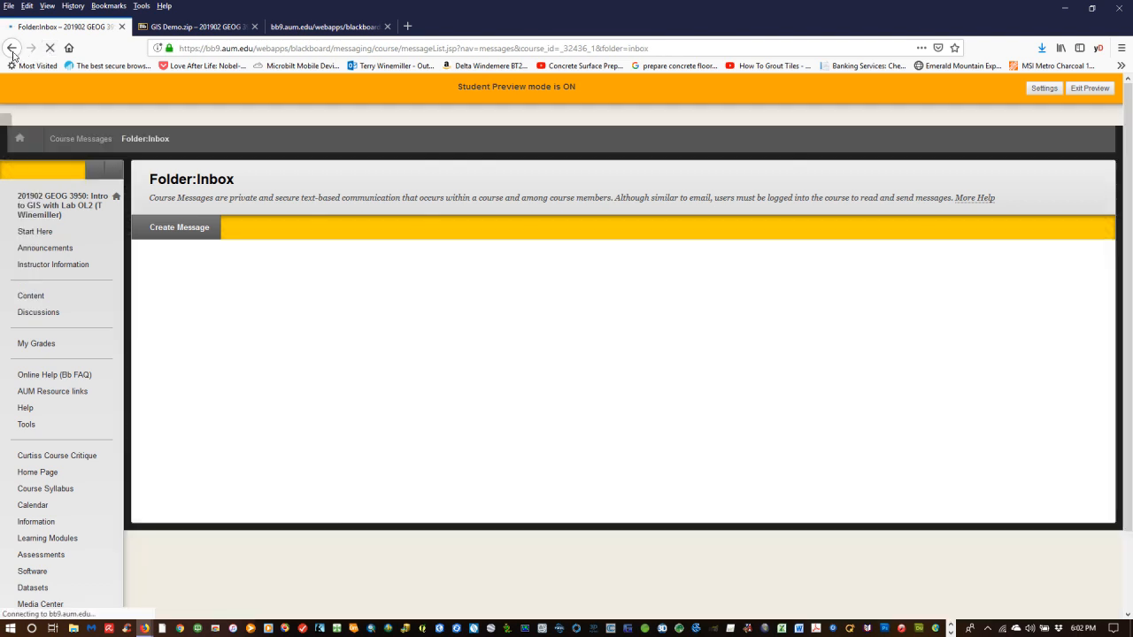
{"action": "left_click", "coordinate": [11, 49]}
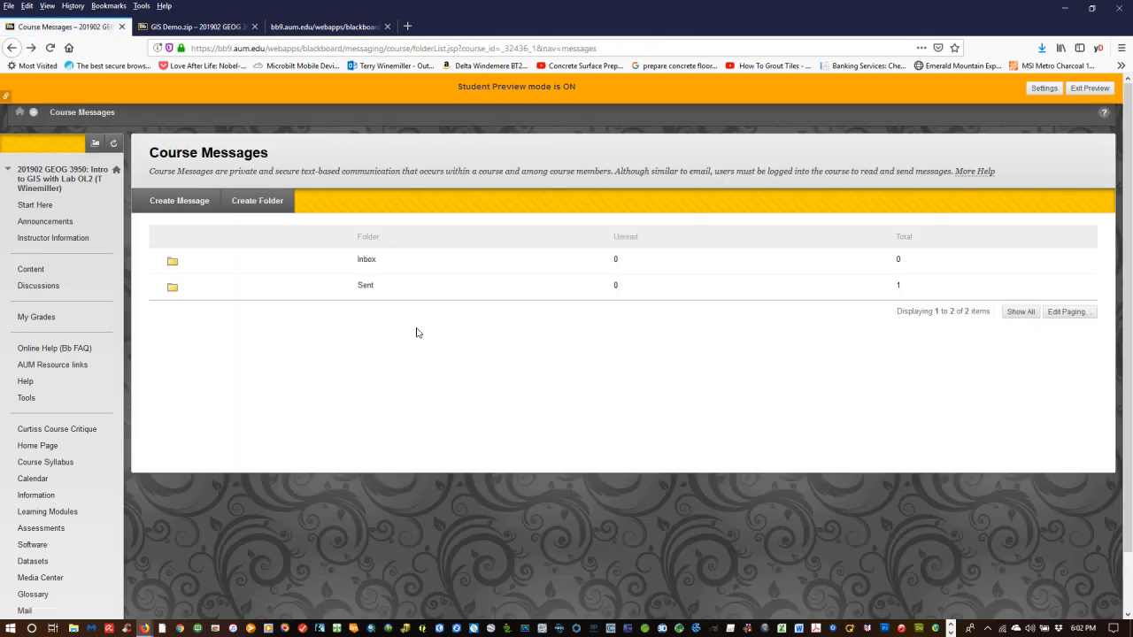
{"action": "left_click", "coordinate": [365, 286]}
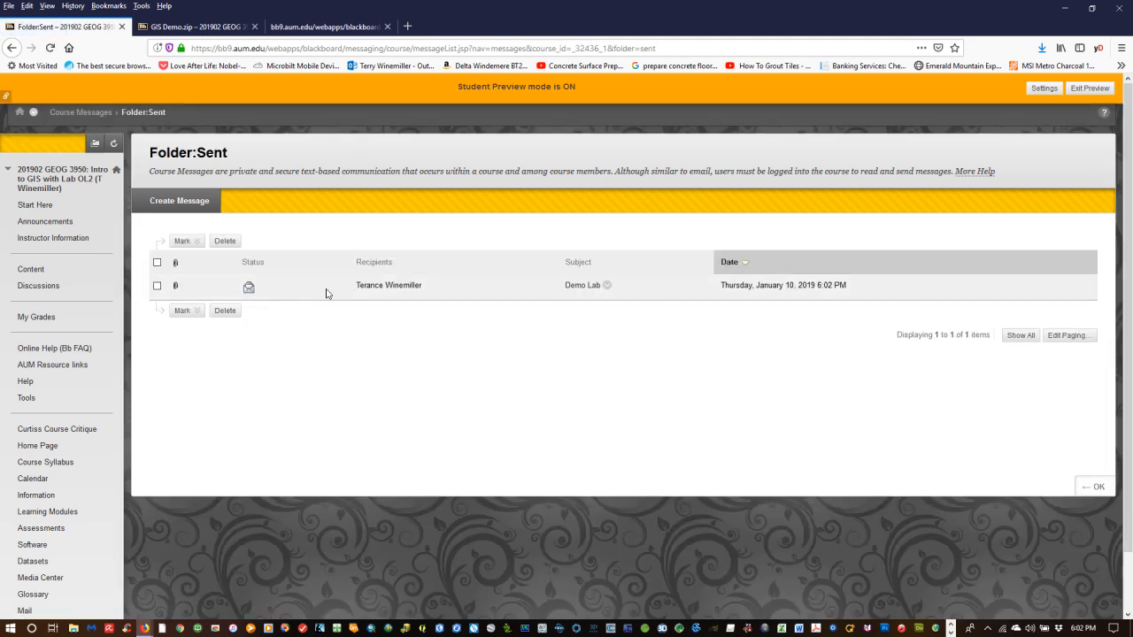
{"action": "left_click", "coordinate": [585, 285]}
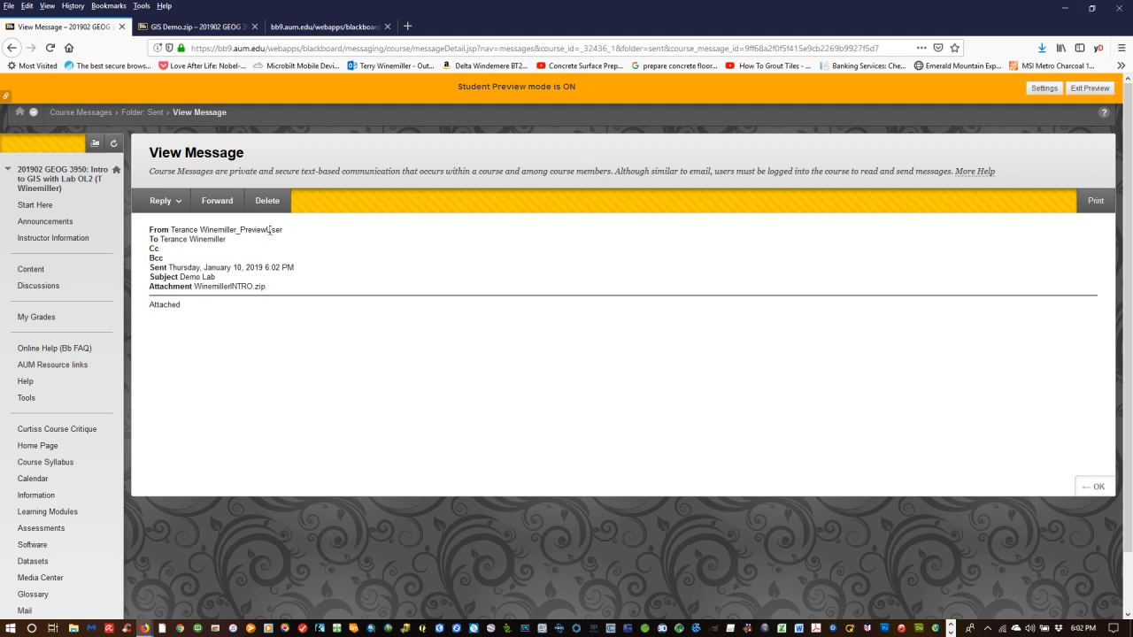
- Start saving the message's zip attachment under its existing file name and browse the contents of Local Disk (C:) as the destination
{"action": "right_click", "coordinate": [244, 292]}
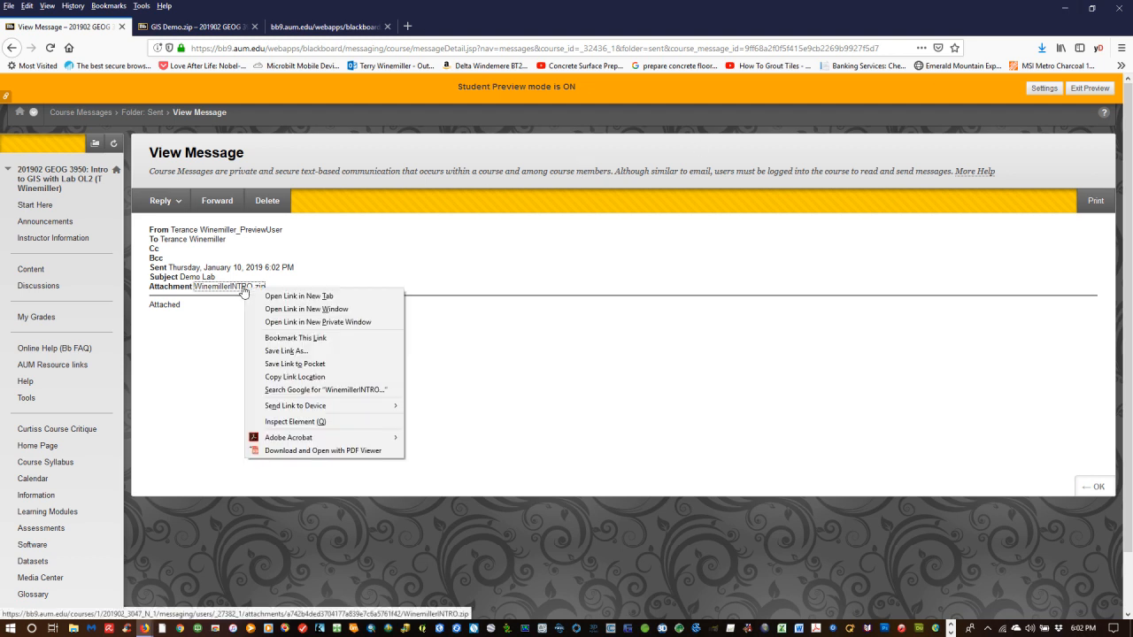
{"action": "left_click", "coordinate": [298, 352]}
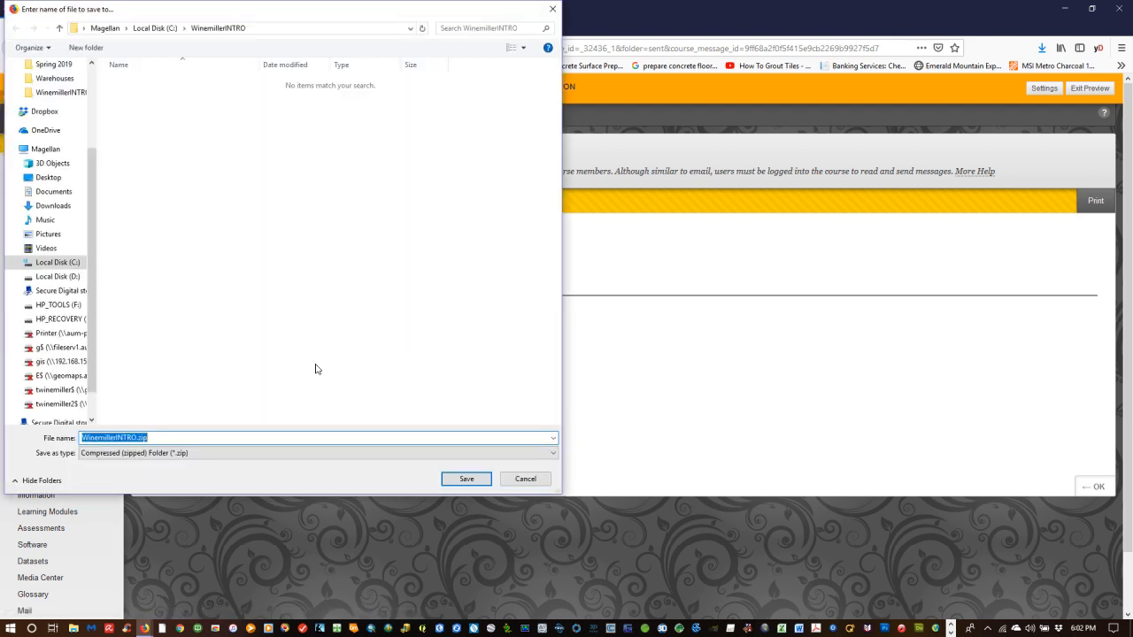
{"action": "left_click", "coordinate": [51, 263]}
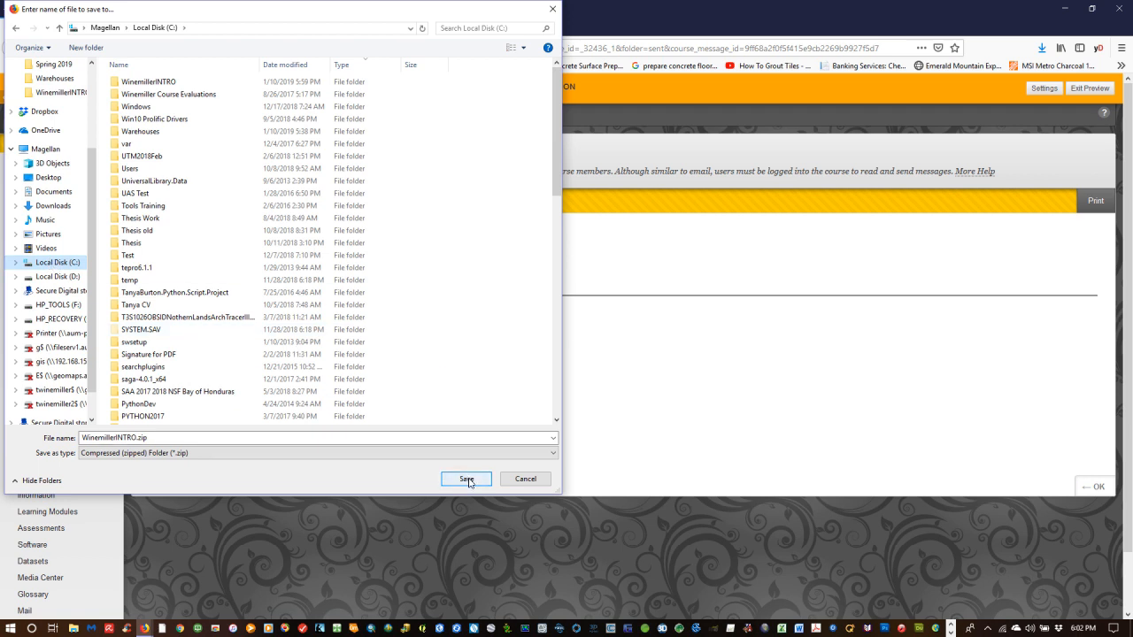
{"action": "left_click", "coordinate": [82, 438]}
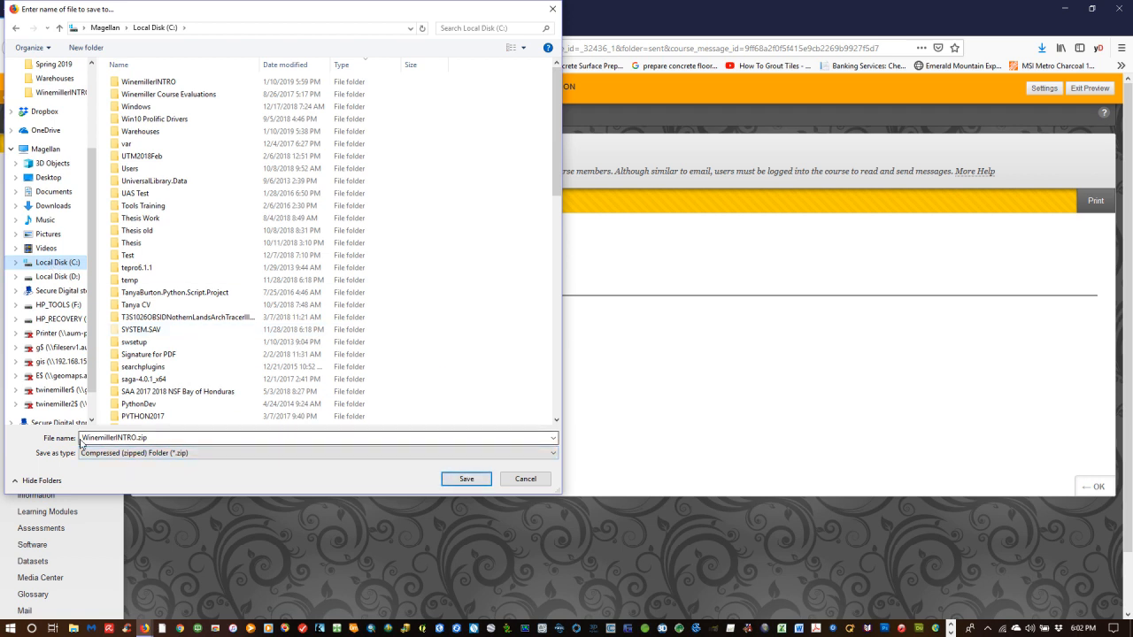
{"action": "double_click", "coordinate": [82, 438]}
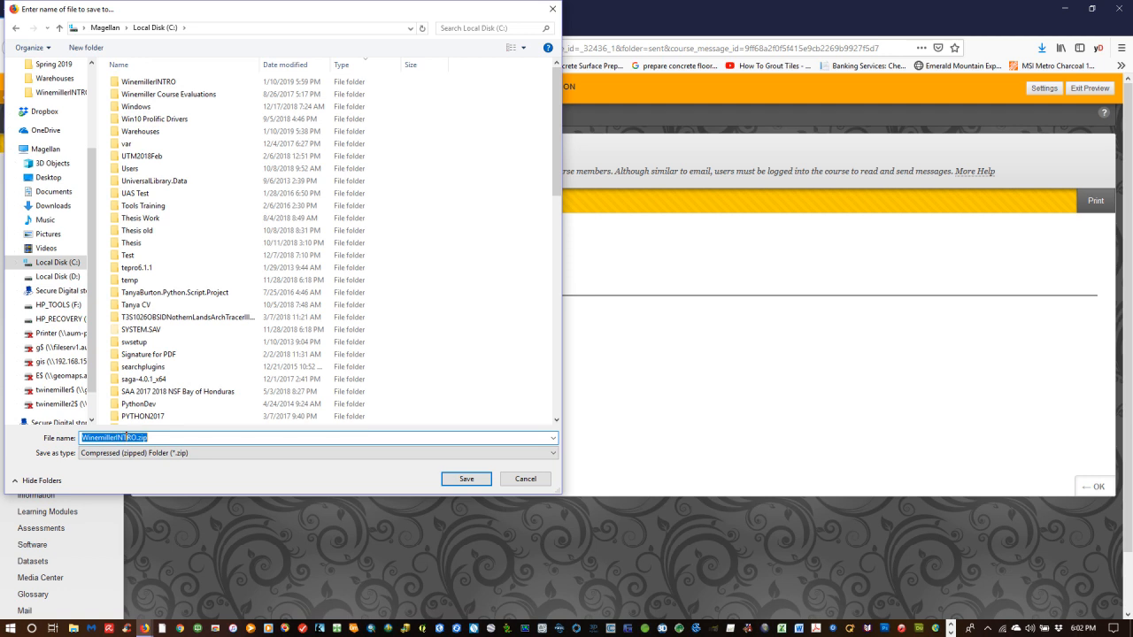
{"action": "left_click_drag", "start_coordinate": [137, 437], "coordinate": [80, 425]}
{"action": "left_click", "coordinate": [460, 353]}
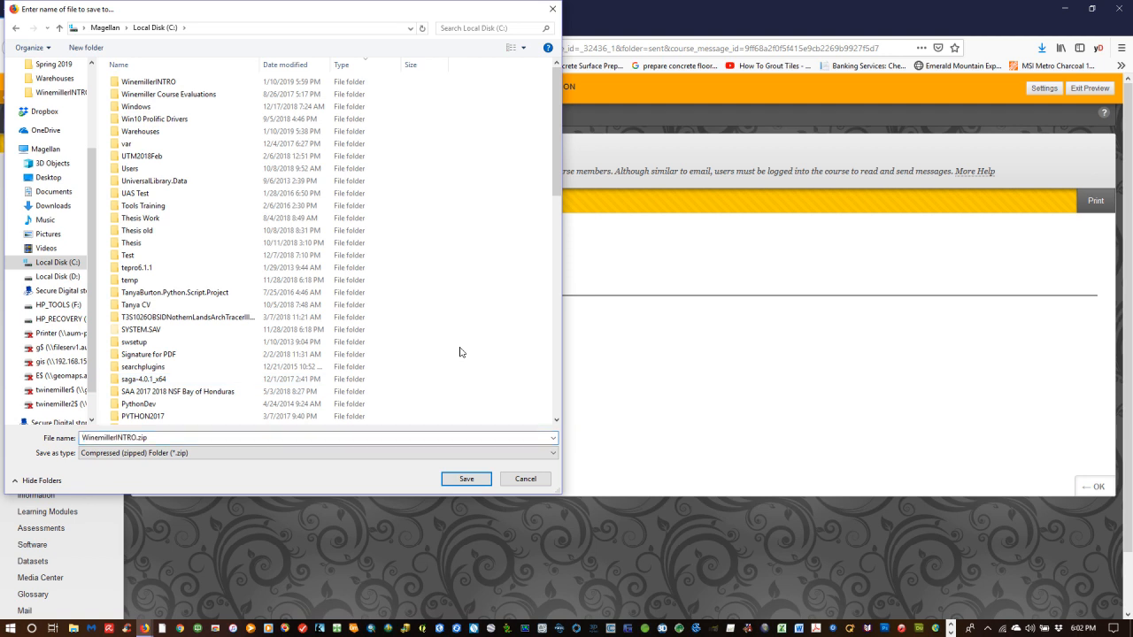
{"action": "scroll", "coordinate": [459, 352], "scroll_direction": "down", "scroll_amount": 8}
{"action": "scroll", "coordinate": [432, 334], "scroll_direction": "down", "scroll_amount": 8}
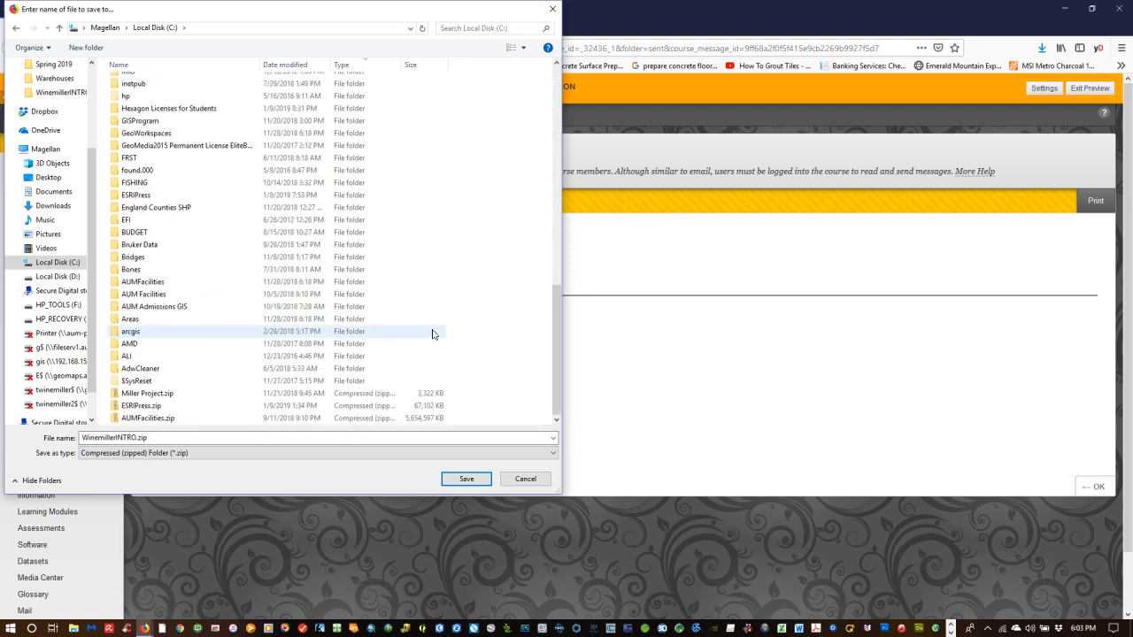
{"action": "scroll", "coordinate": [388, 296], "scroll_direction": "up", "scroll_amount": 16}
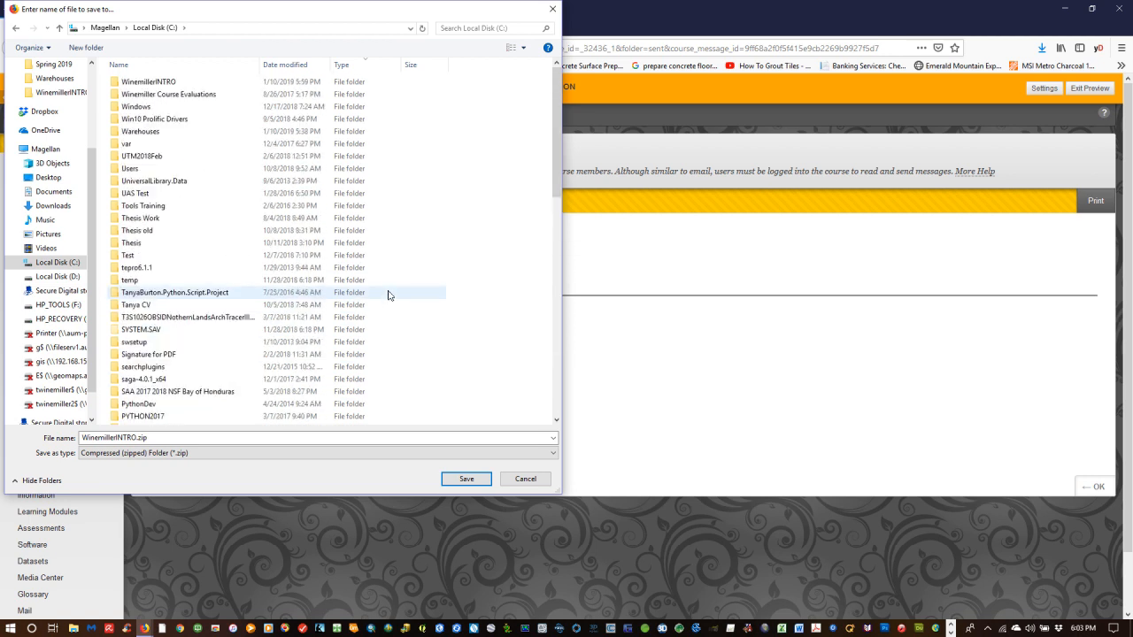
- Rename the existing INTRO project folder on Local Disk (C:) by adding OLD to the end of its name
{"action": "left_click", "coordinate": [141, 83]}
{"action": "left_click", "coordinate": [158, 83]}
{"action": "left_click", "coordinate": [178, 81]}
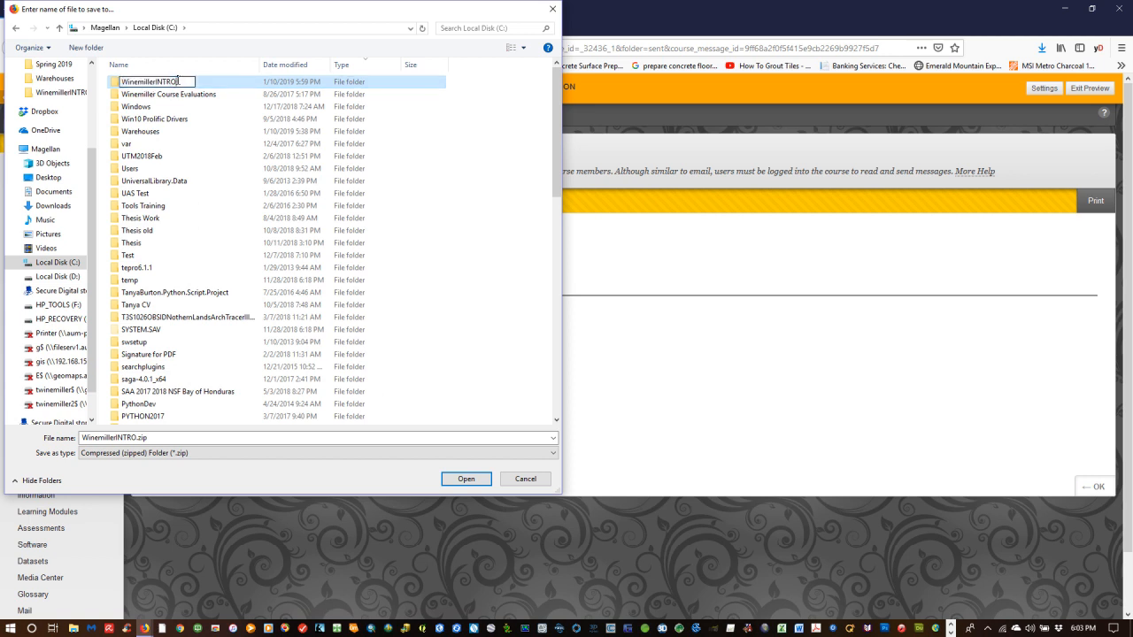
{"action": "type", "text": "OLD"}
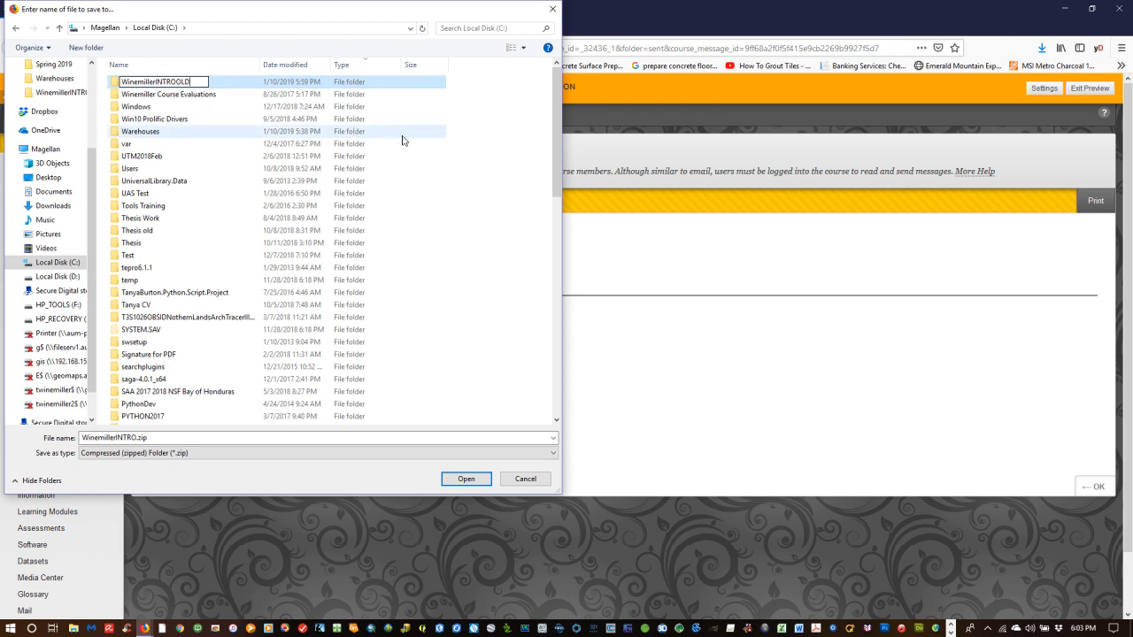
- Create a new folder on Local Disk (C:) with the INTRO project folder's original name and save the zip attachment in it
{"action": "left_click", "coordinate": [86, 47]}
{"action": "left_click", "coordinate": [86, 48]}
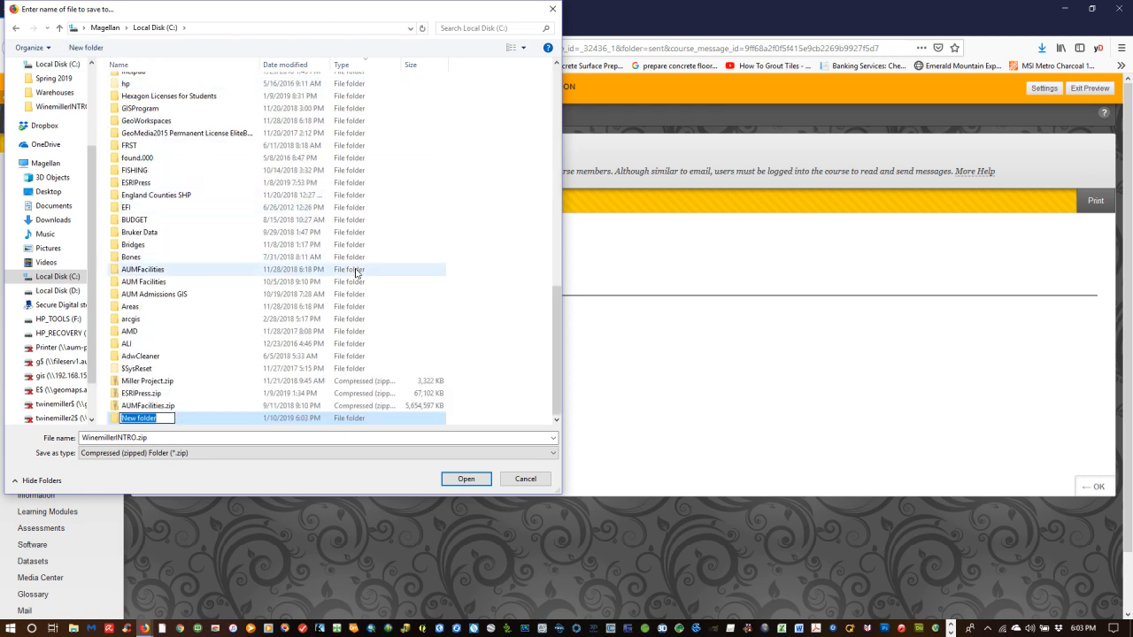
{"action": "type", "text": "WinemillerINTRO"}
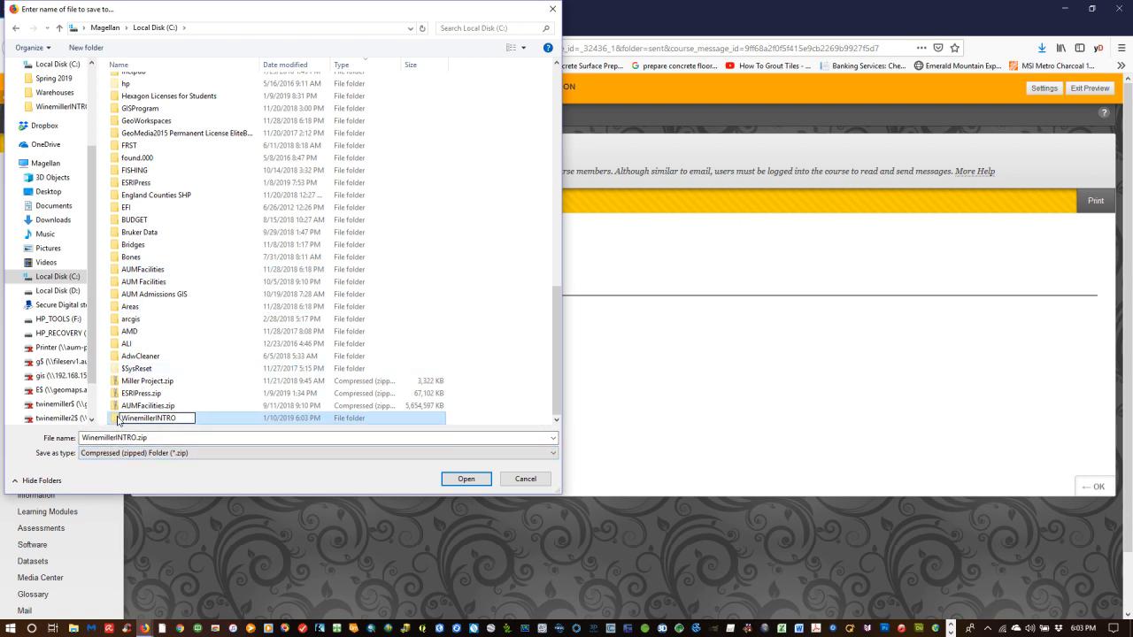
{"action": "left_click", "coordinate": [118, 421]}
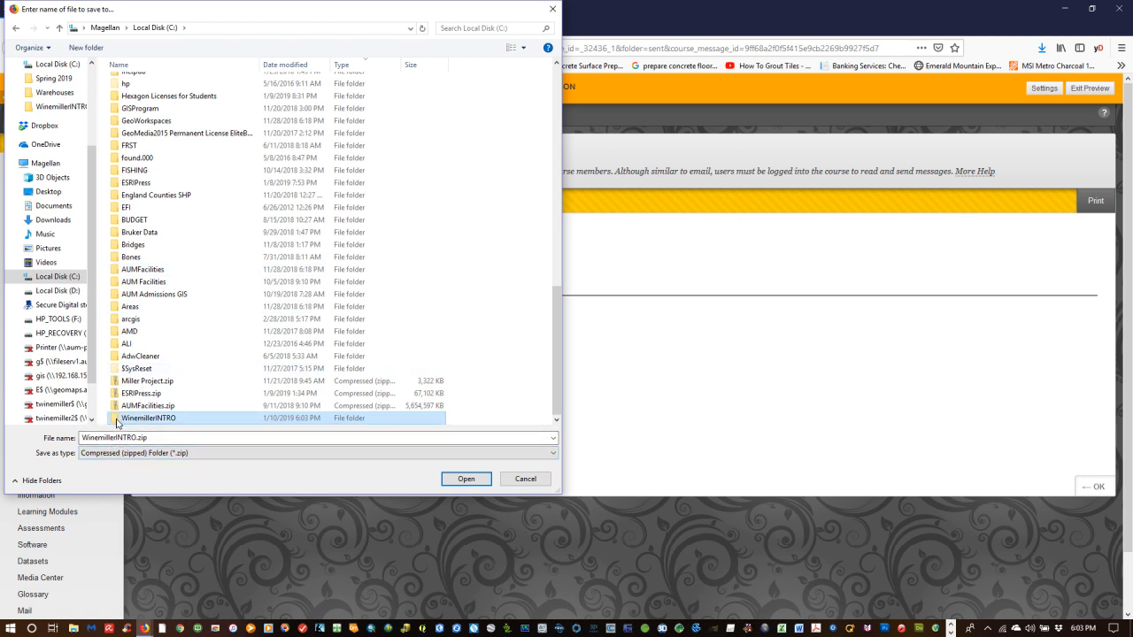
{"action": "double_click", "coordinate": [118, 421]}
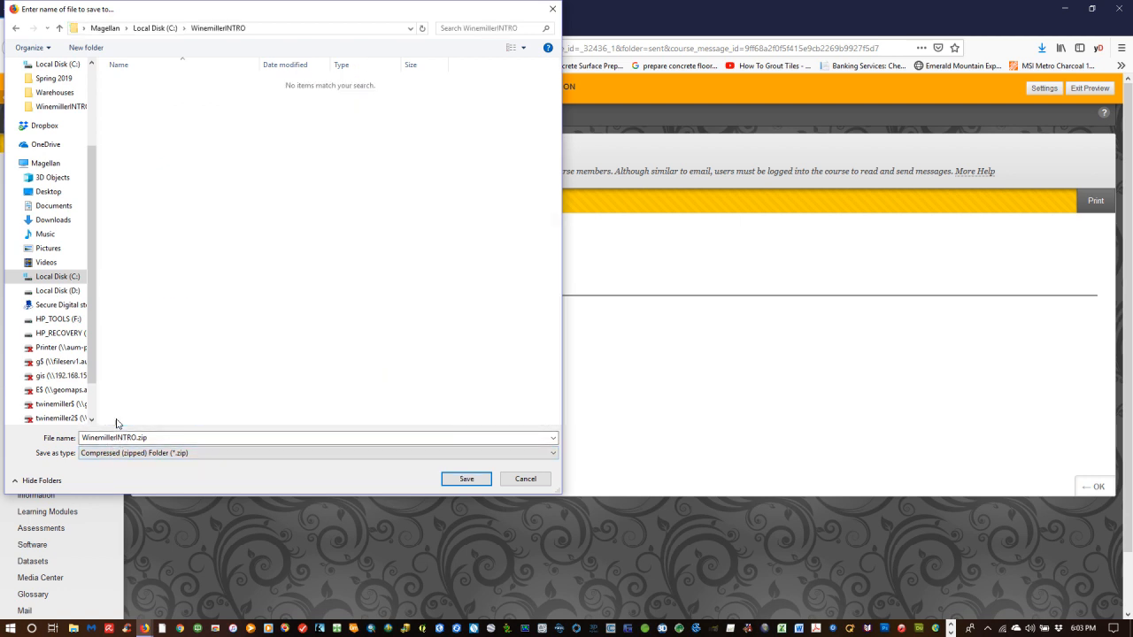
{"action": "left_click", "coordinate": [478, 484]}
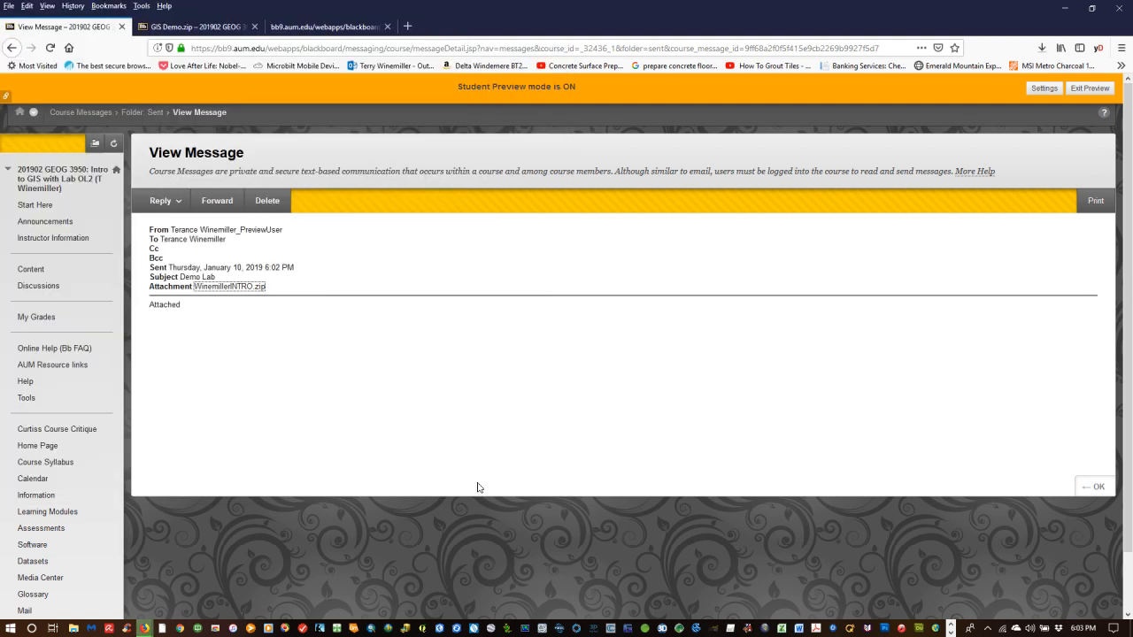
- Switch to File Explorer and open the project folder inside the zip file saved in the new INTRO folder on Local Disk (C:)
{"action": "left_click", "coordinate": [1066, 13]}
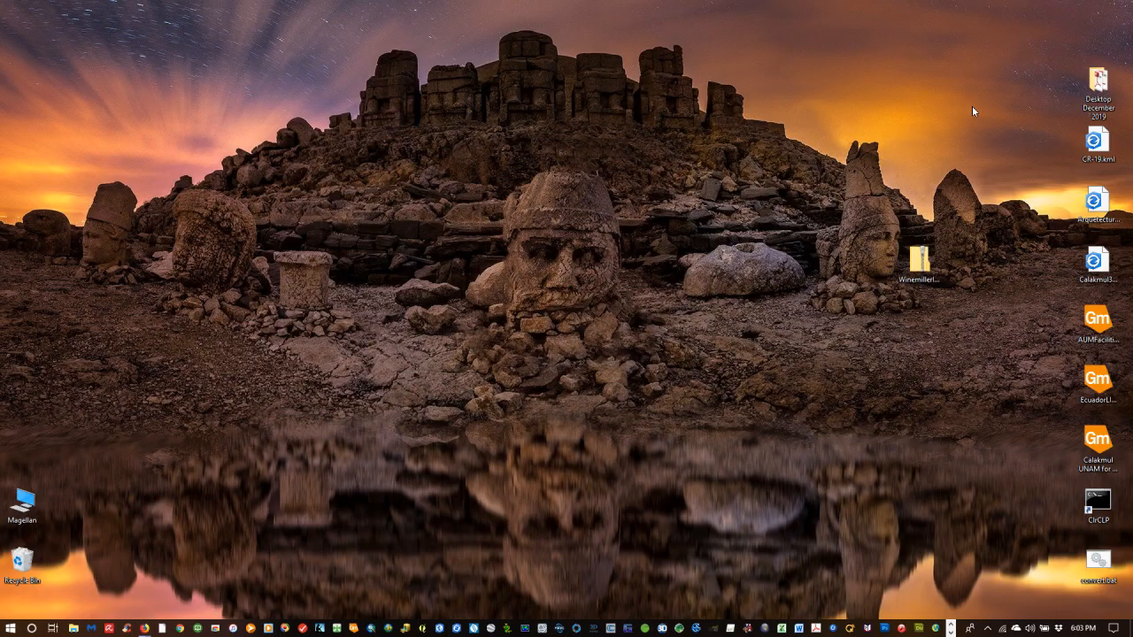
{"action": "left_click", "coordinate": [73, 628]}
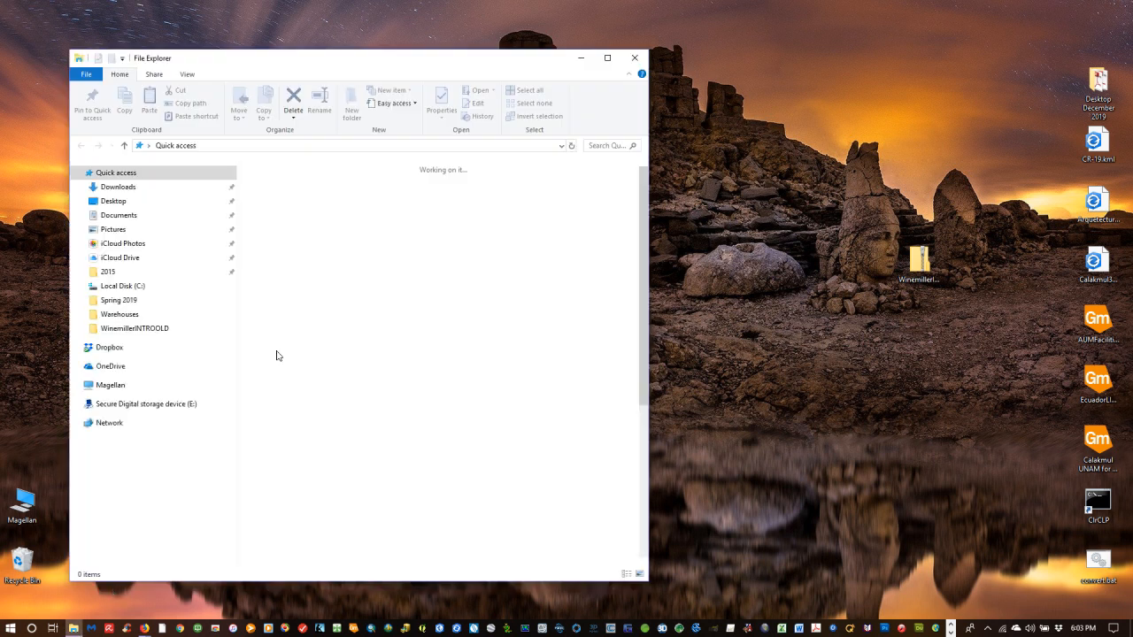
{"action": "left_click", "coordinate": [132, 286]}
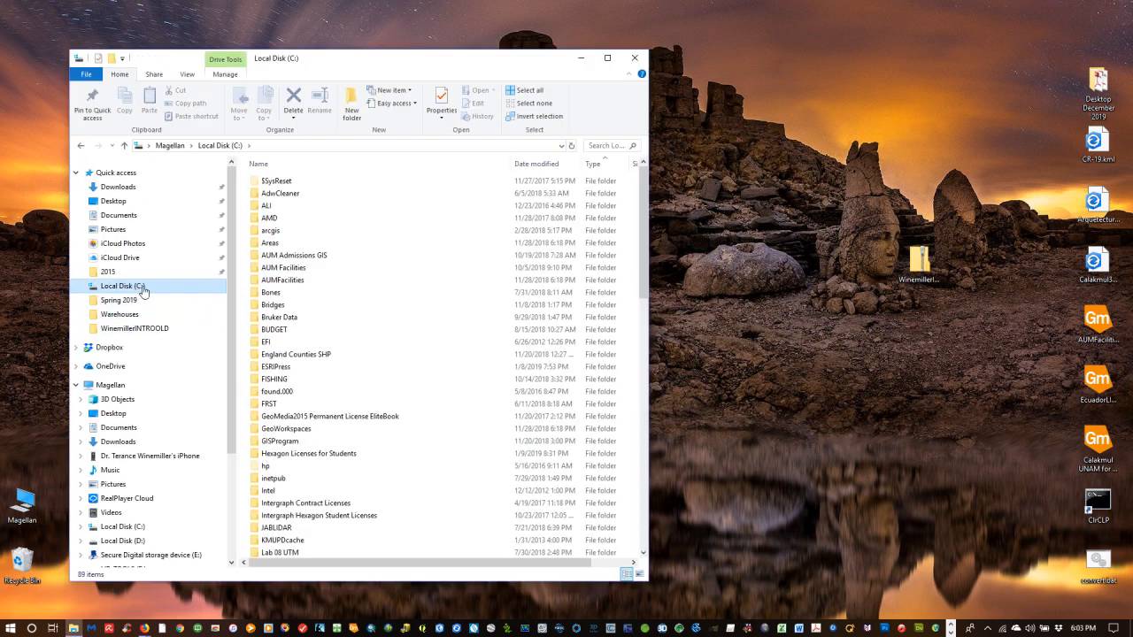
{"action": "scroll", "coordinate": [449, 293], "scroll_direction": "down", "scroll_amount": 15}
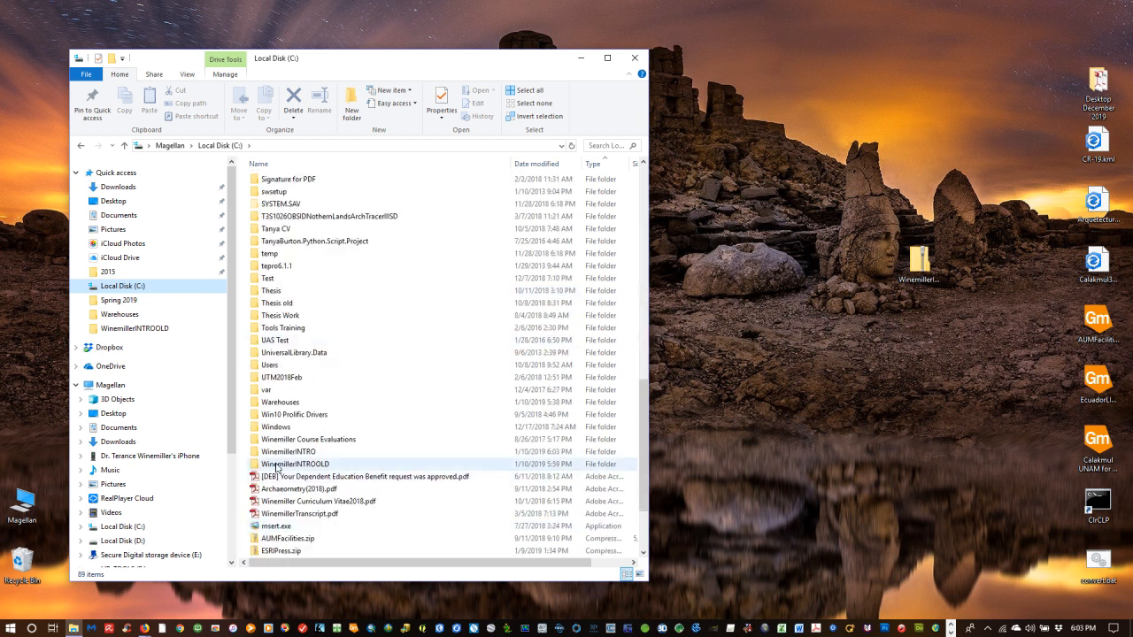
{"action": "double_click", "coordinate": [283, 453]}
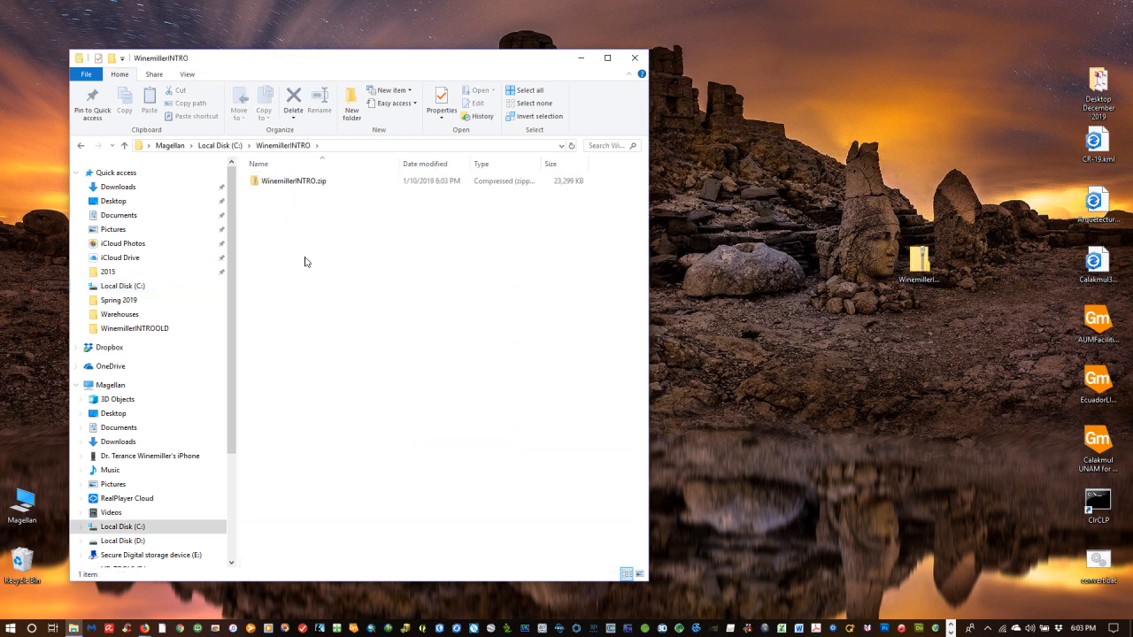
{"action": "left_click", "coordinate": [274, 186]}
{"action": "double_click", "coordinate": [274, 185]}
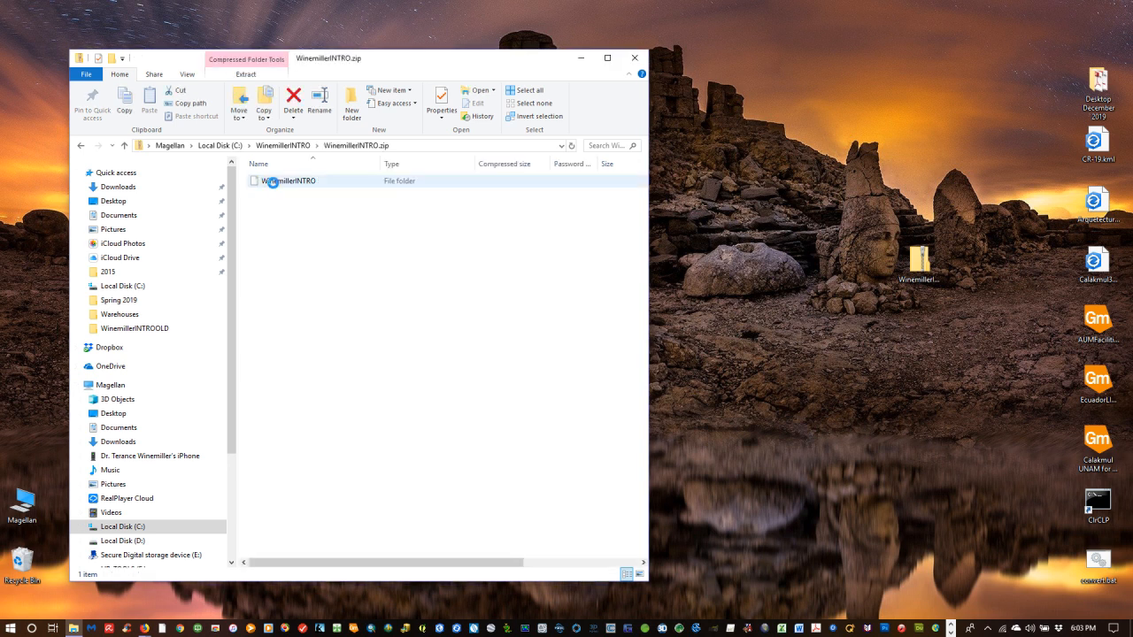
{"action": "left_click", "coordinate": [265, 186]}
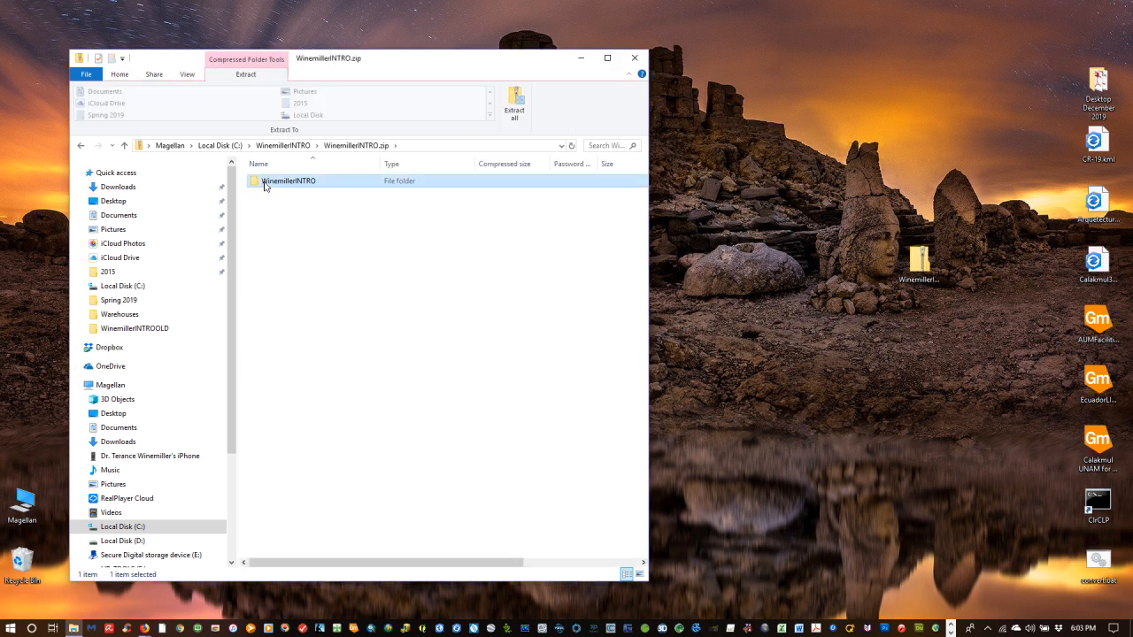
{"action": "double_click", "coordinate": [264, 184]}
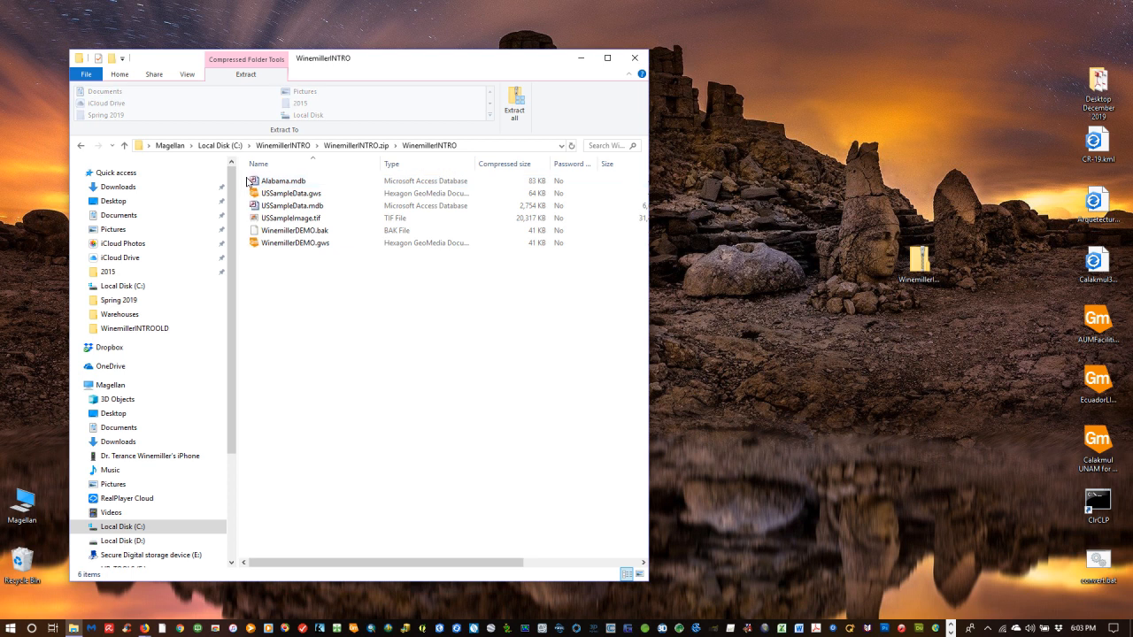
- Copy all the project files out of the zip's inner folder into the INTRO folder on Local Disk (C:)
{"action": "left_click_drag", "start_coordinate": [248, 181], "coordinate": [255, 221]}
{"action": "left_click_drag", "start_coordinate": [319, 259], "coordinate": [320, 257]}
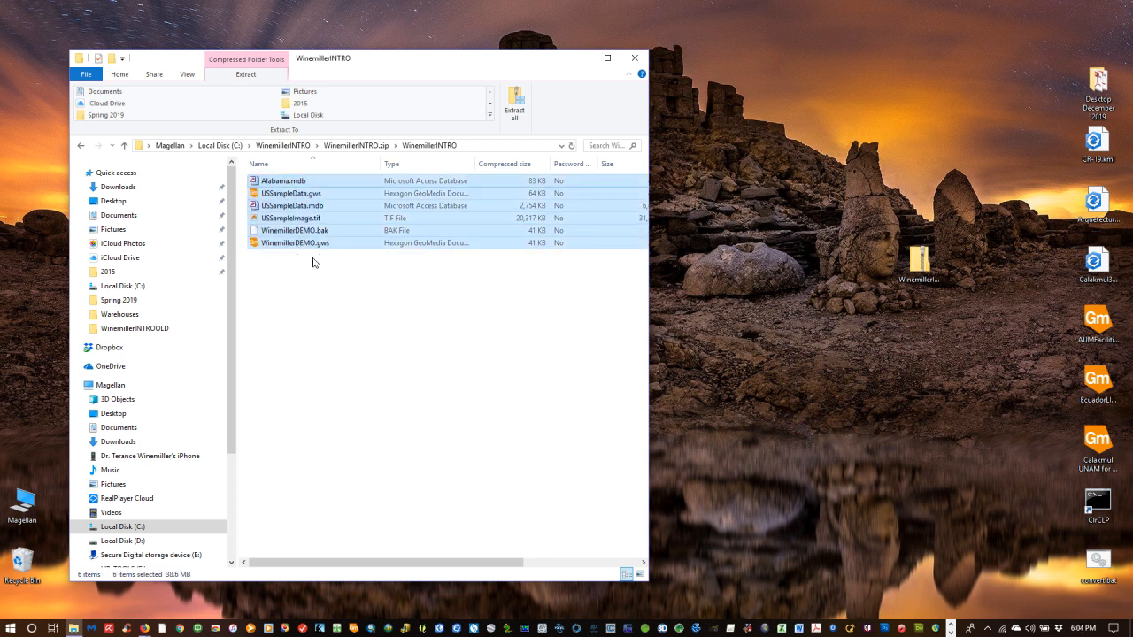
{"action": "left_click", "coordinate": [334, 293]}
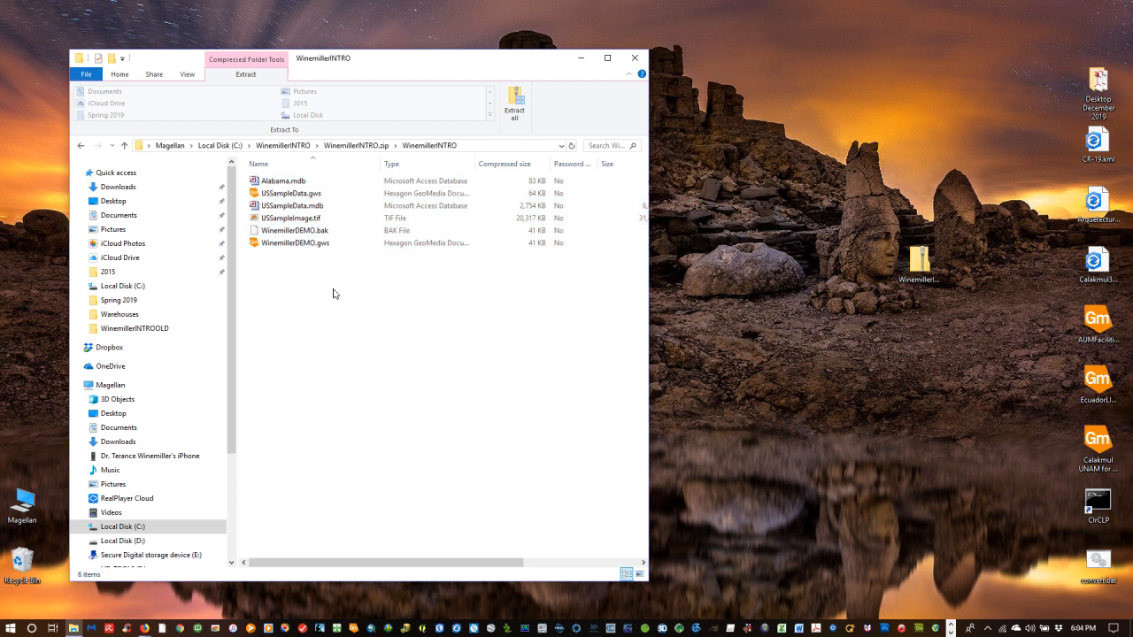
{"action": "key", "text": "ctrl+a"}
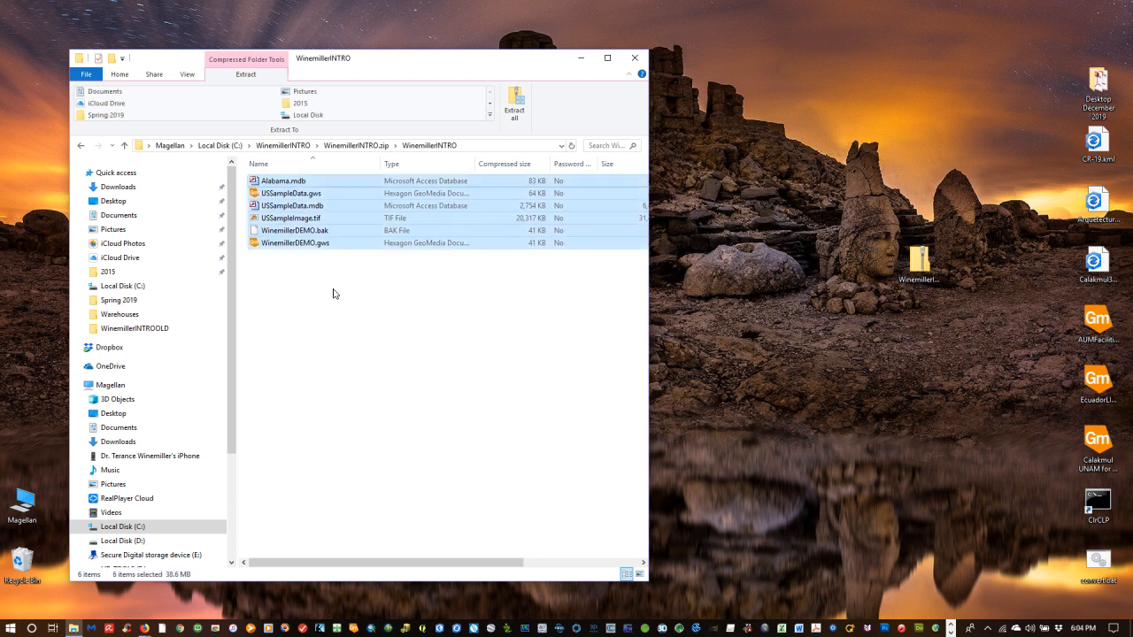
{"action": "left_click", "coordinate": [272, 148]}
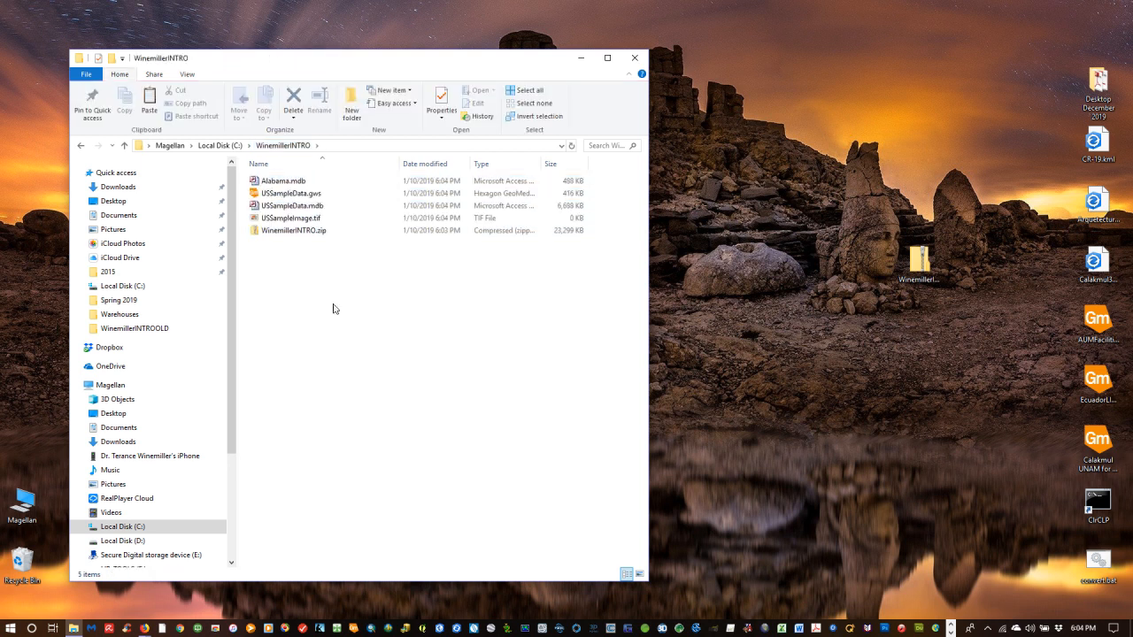
{"action": "left_click", "coordinate": [437, 314]}
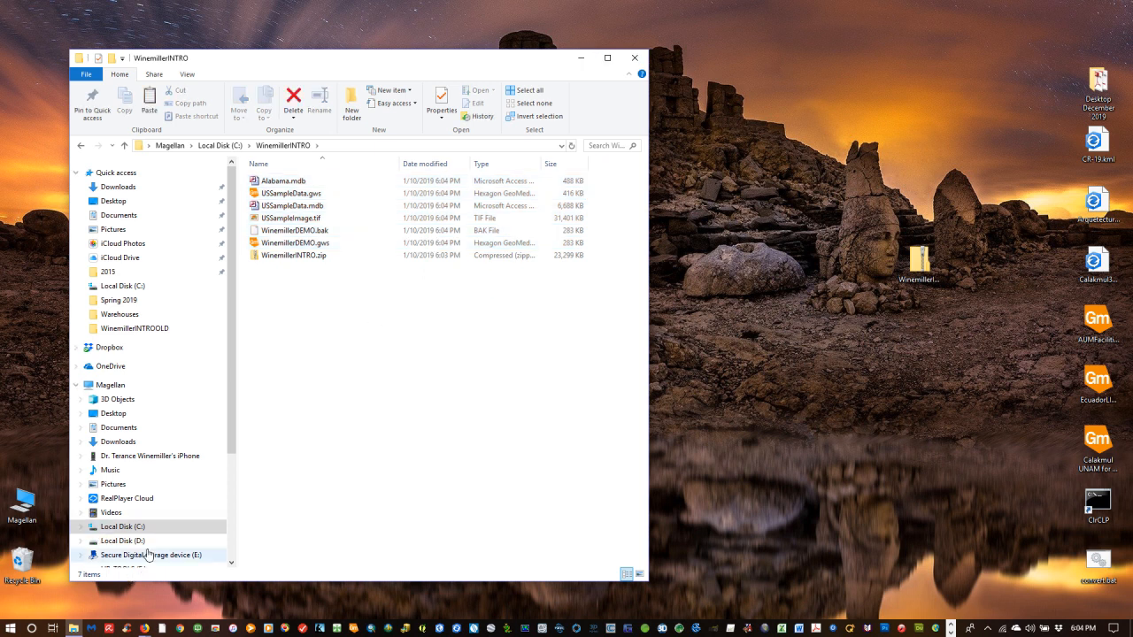
- Open the extracted DEMO .gws workspace in GeoMedia Professional and check the warehouse connections in its feature class definitions
{"action": "double_click", "coordinate": [277, 247]}
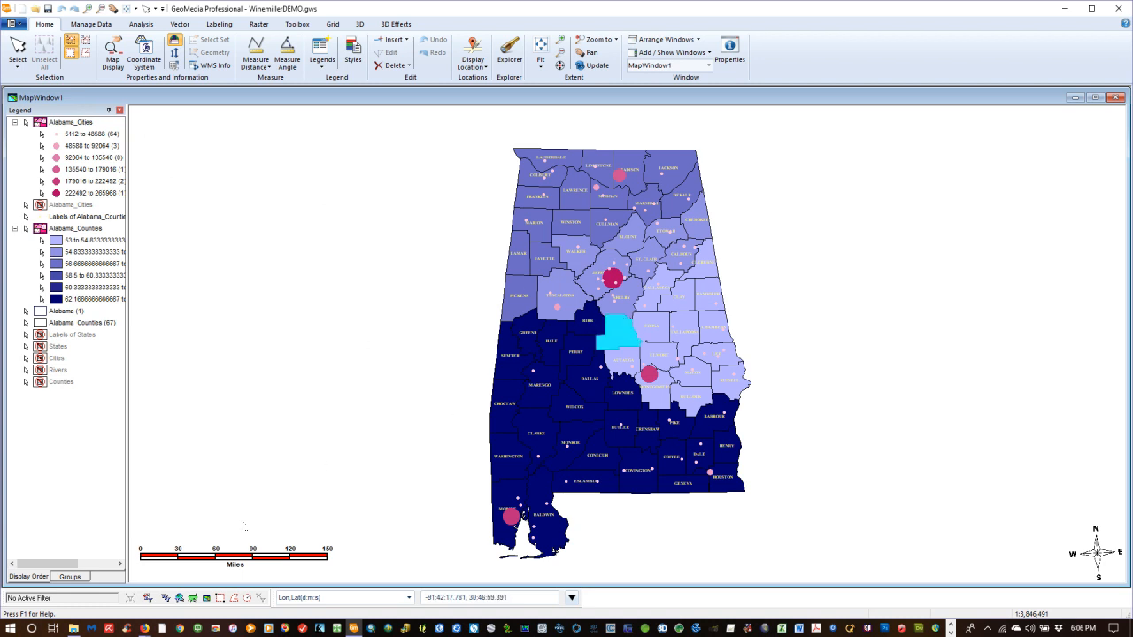
{"action": "left_click", "coordinate": [92, 25]}
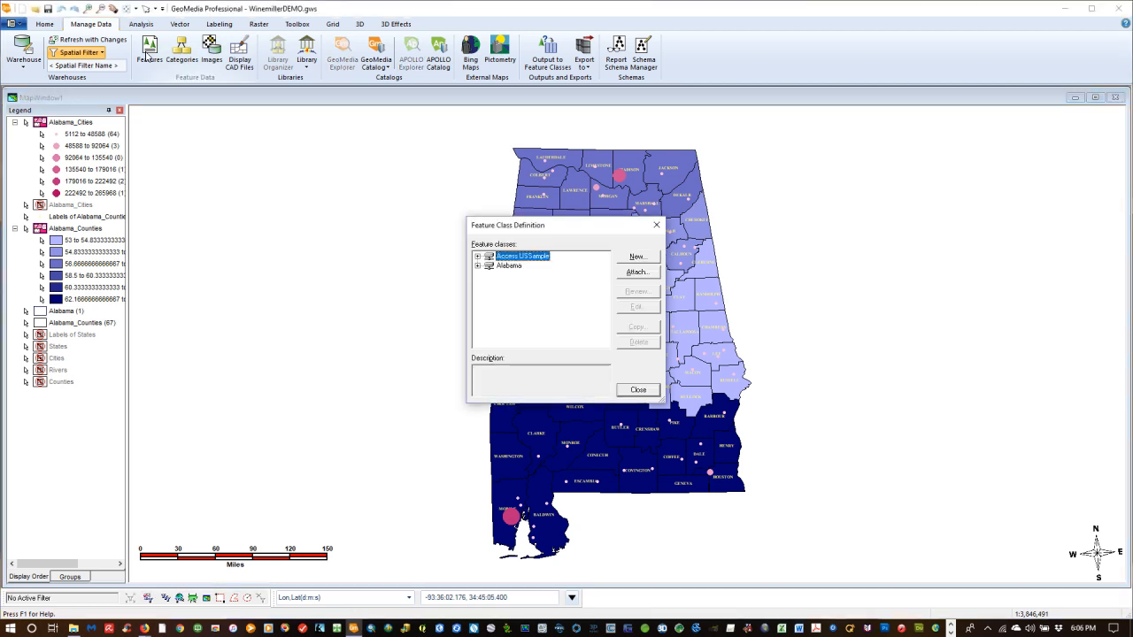
{"action": "left_click", "coordinate": [638, 389]}
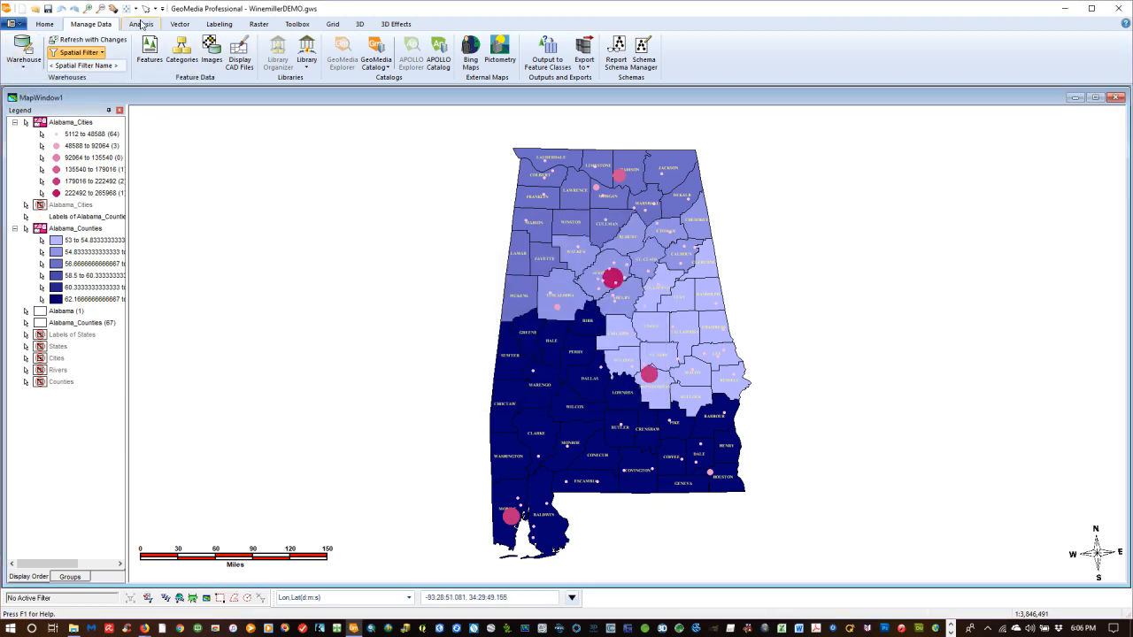
- Review the workspace's saved queries and check the properties and filter of the Alabama_Cities query
{"action": "left_click", "coordinate": [141, 24]}
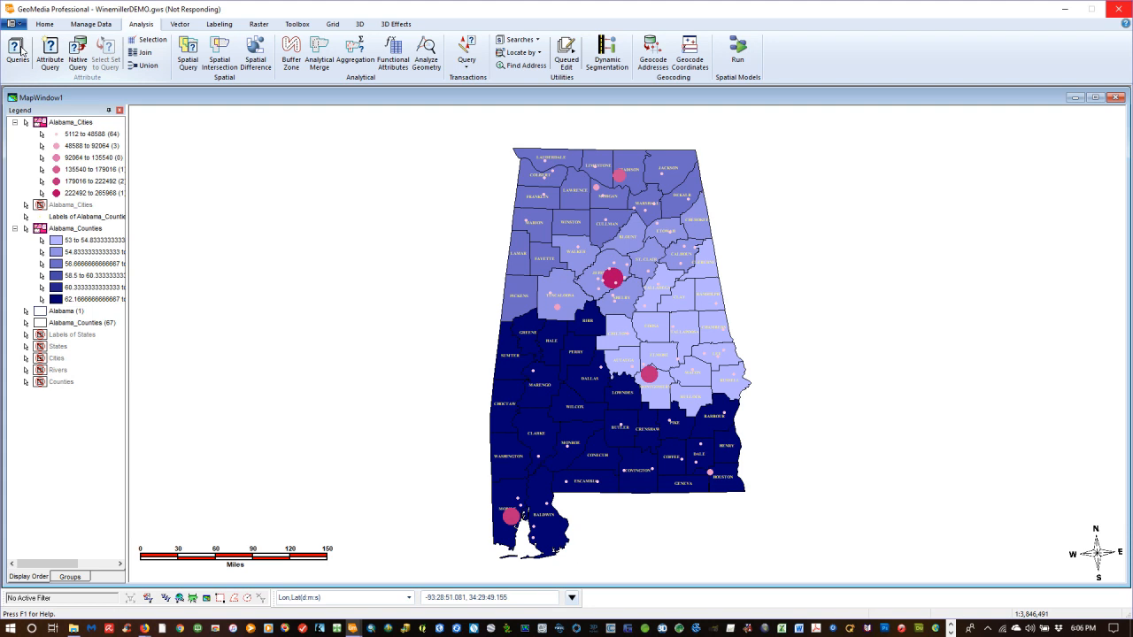
{"action": "left_click", "coordinate": [22, 51]}
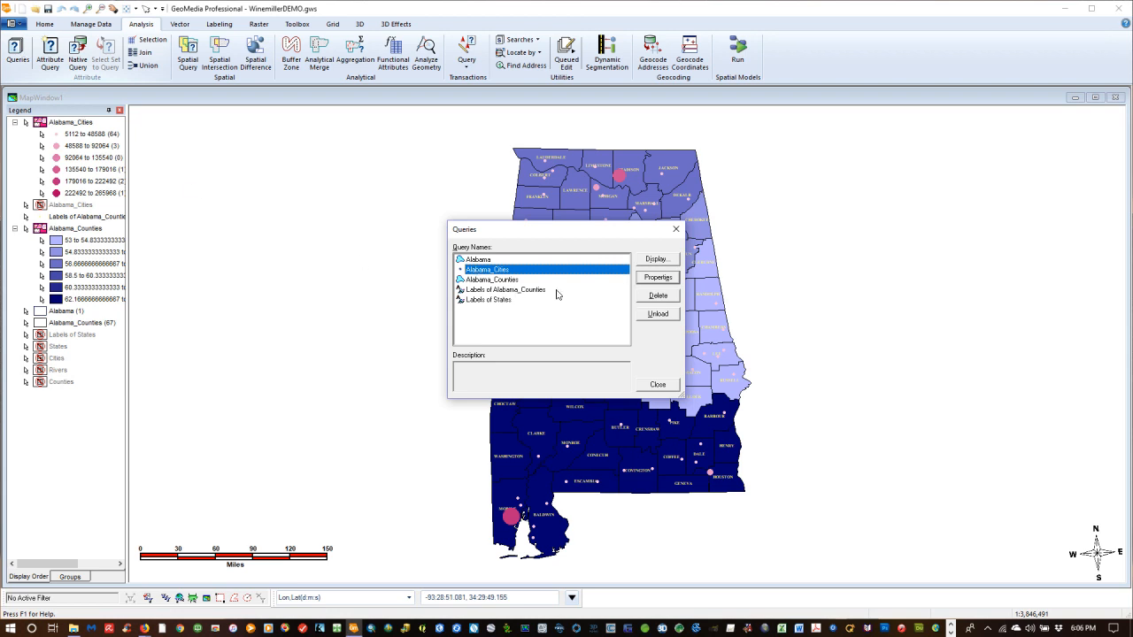
{"action": "left_click", "coordinate": [664, 279]}
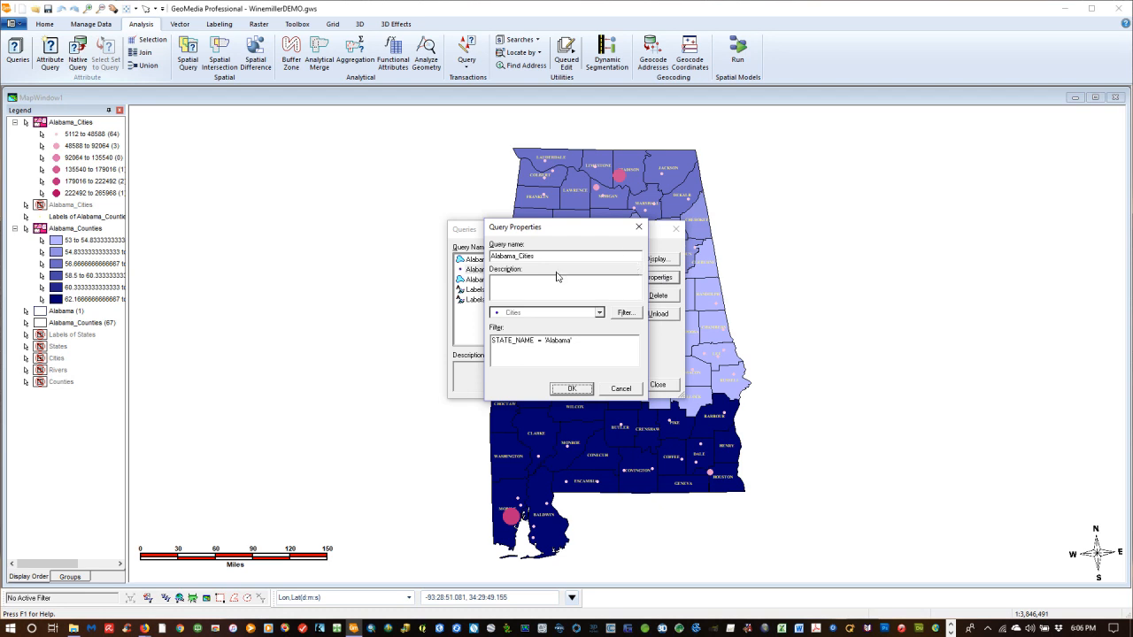
{"action": "left_click", "coordinate": [621, 389]}
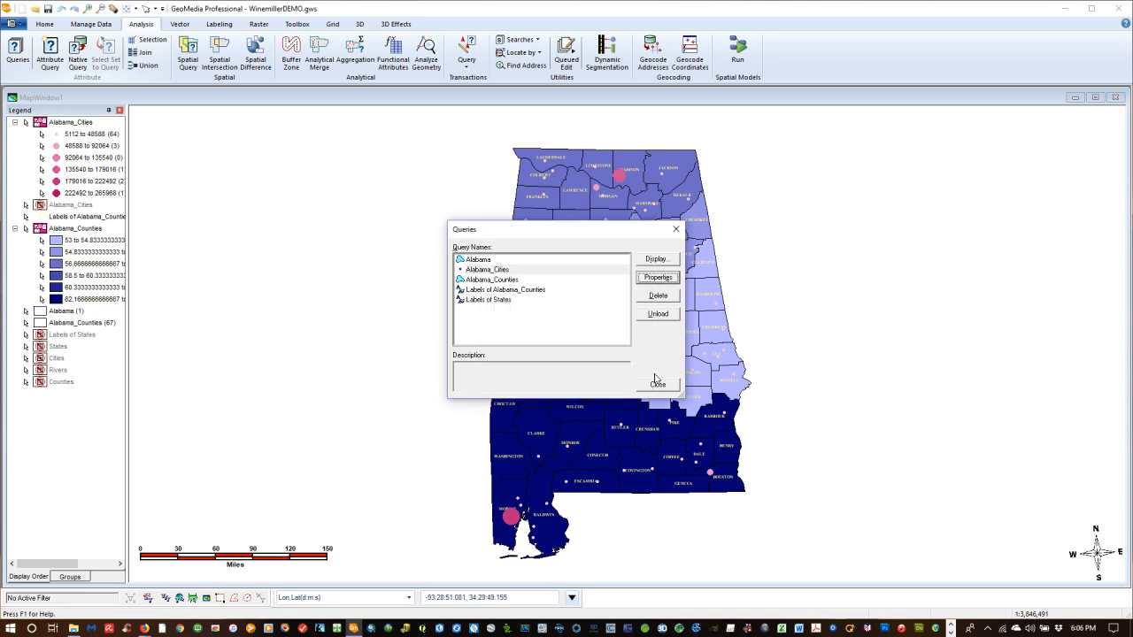
{"action": "left_click", "coordinate": [657, 386]}
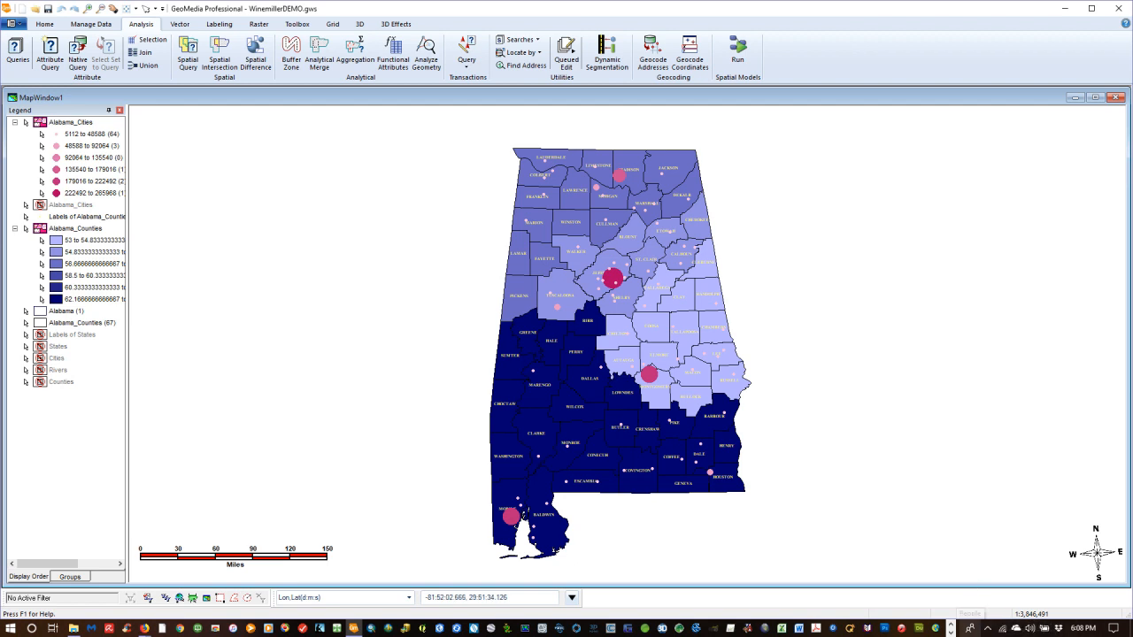
{"action": "left_click", "coordinate": [989, 629]}
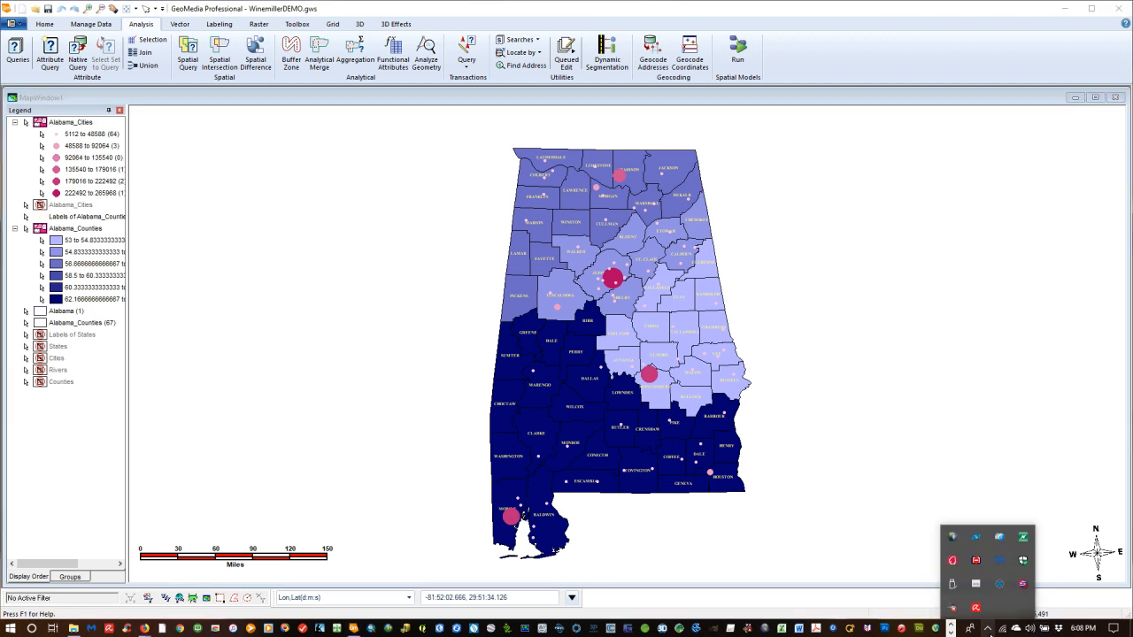